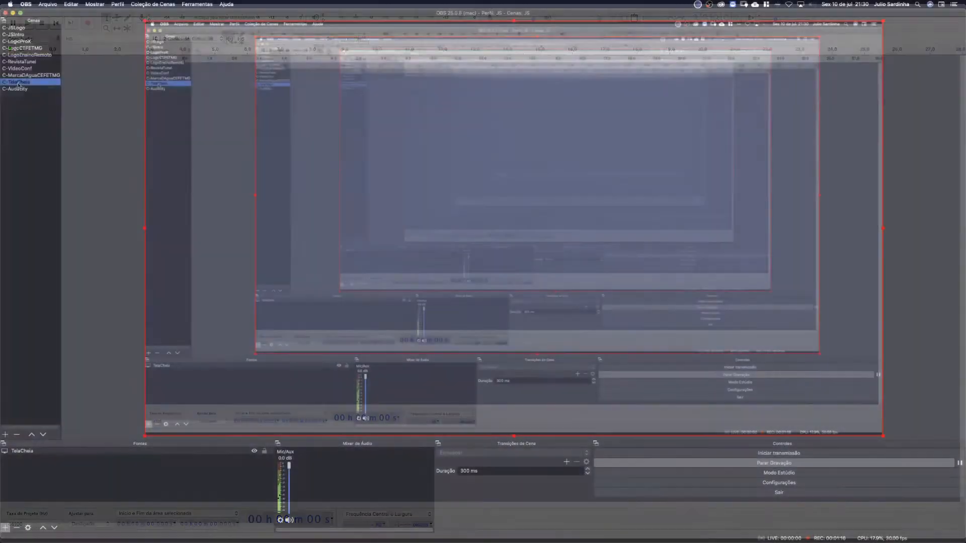
Switch to Audacity, record about 11 seconds of stereo audio and play the recording back.
key("super+Tab")
key("super+Tab")
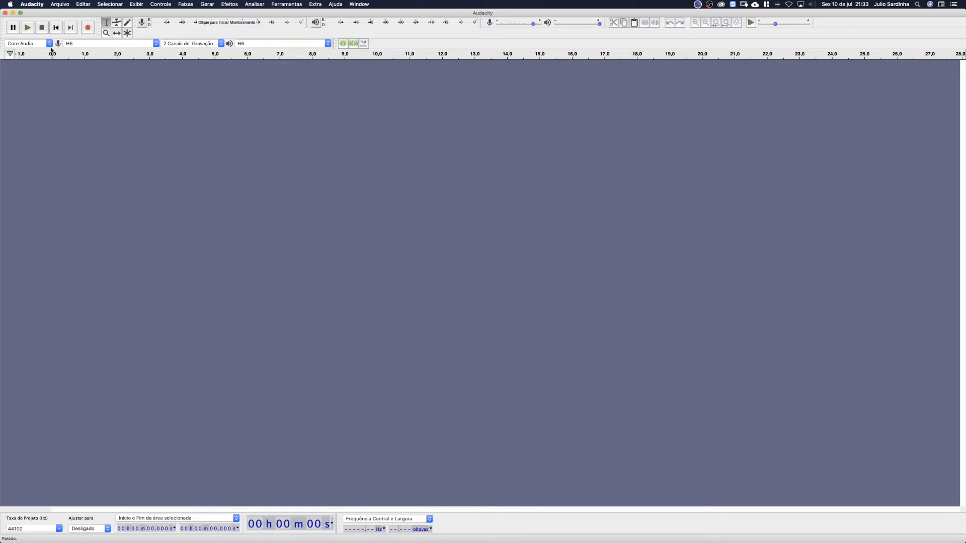
left_click(87, 30)
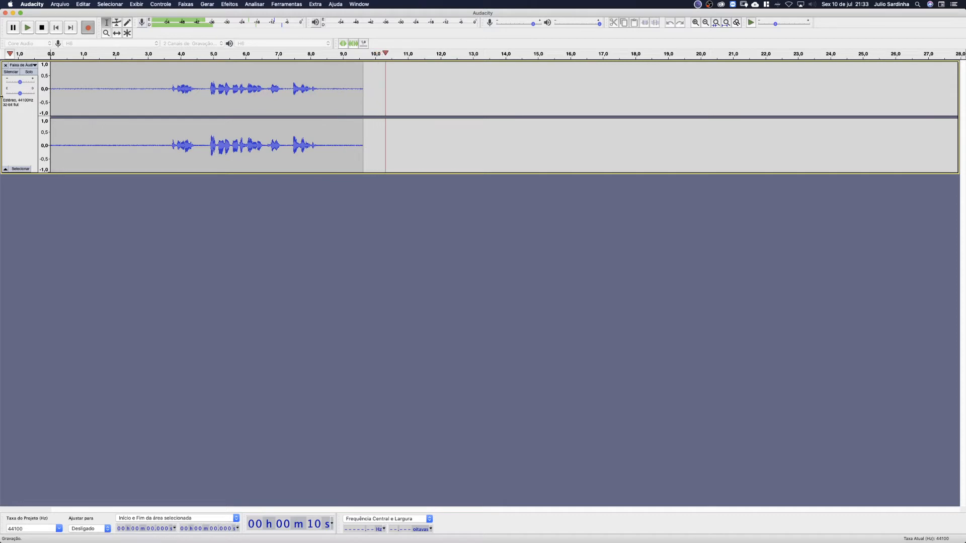
left_click(41, 29)
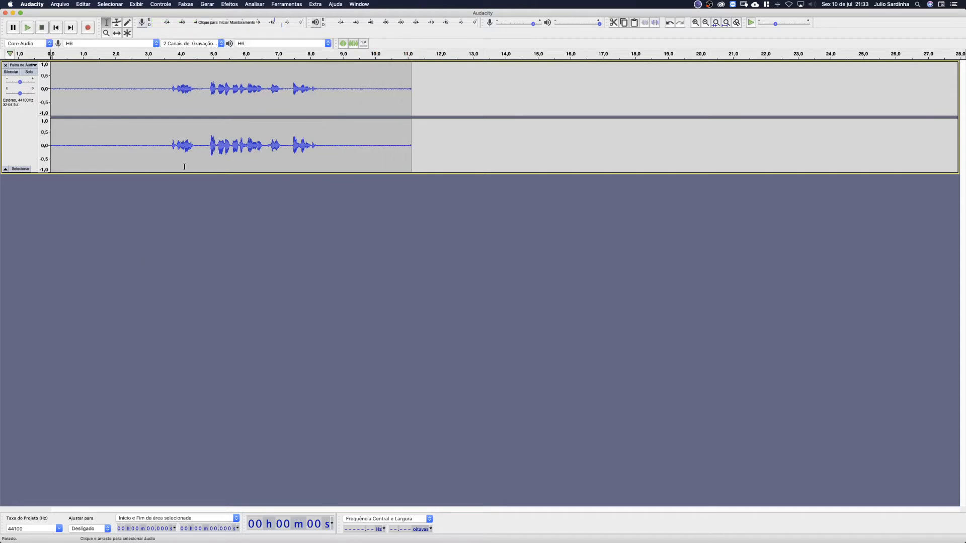
left_click(29, 28)
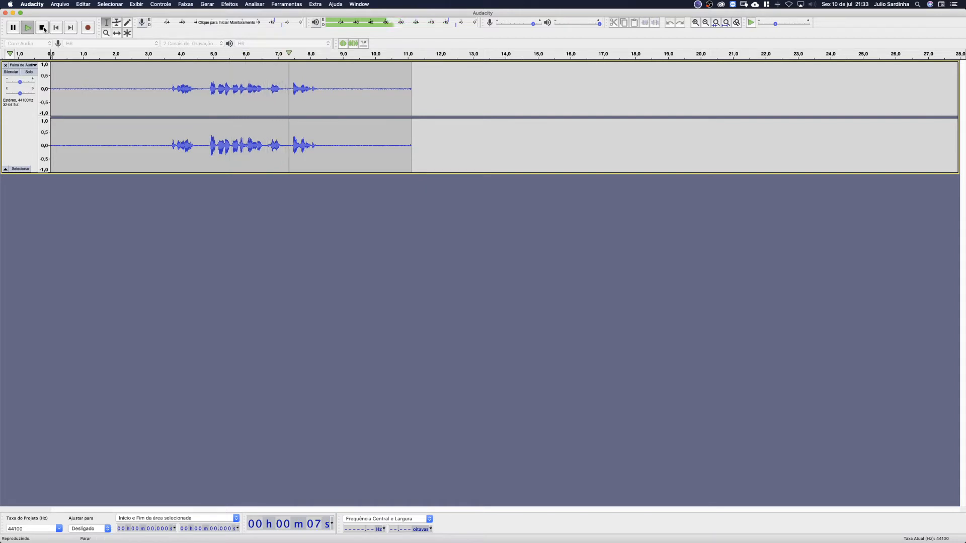
left_click(43, 28)
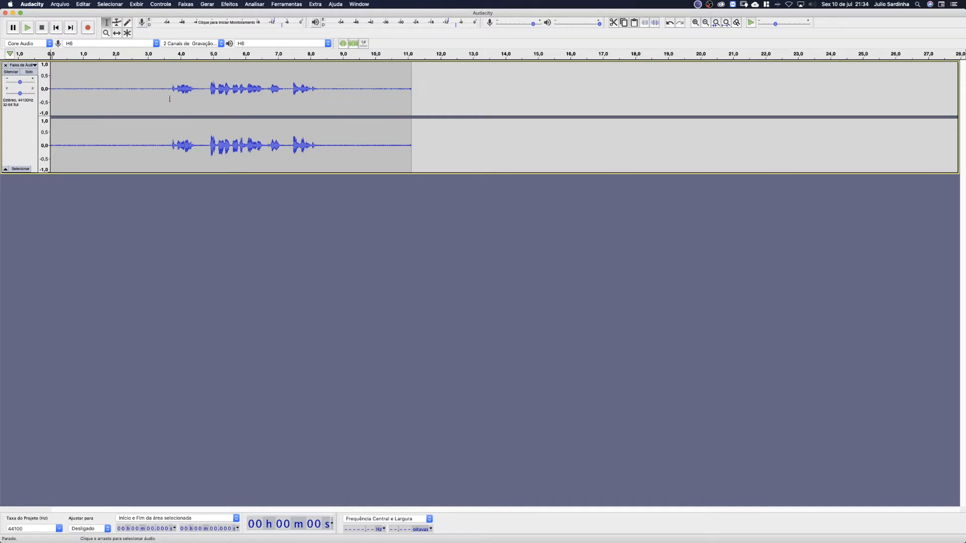
Select the silence from 0 to about 3.7 s, and instead select the speech from about 3.75 to 8.24 s.
left_click(170, 98)
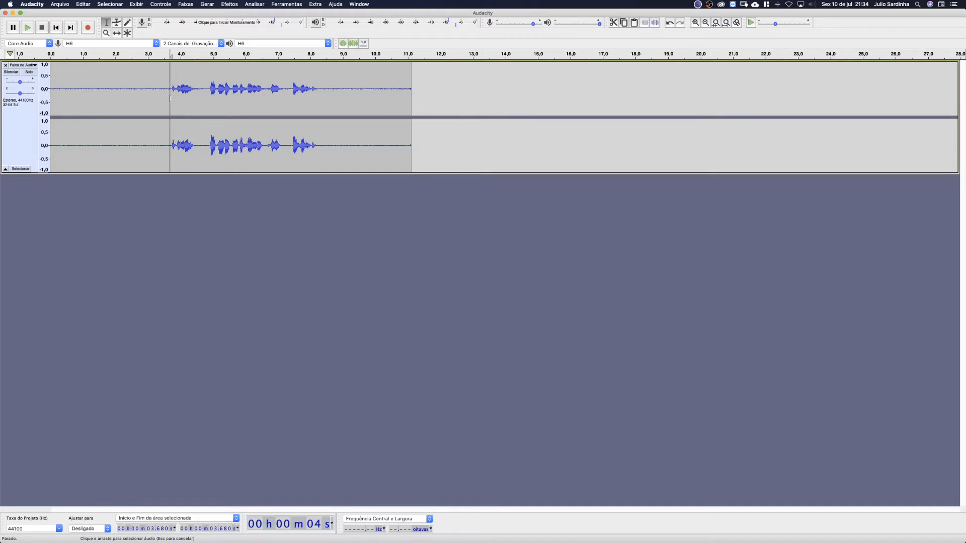
left_click_drag(170, 99, 50, 106)
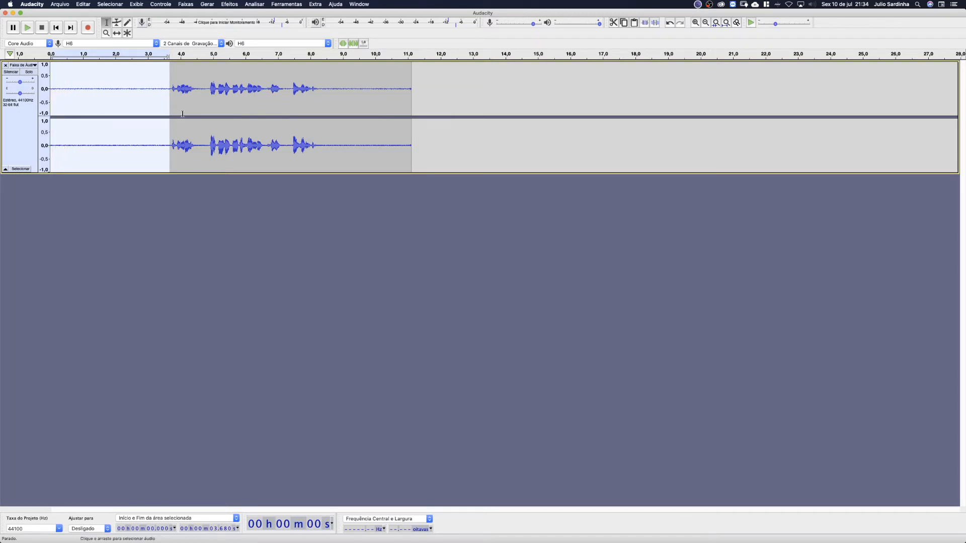
left_click(172, 89)
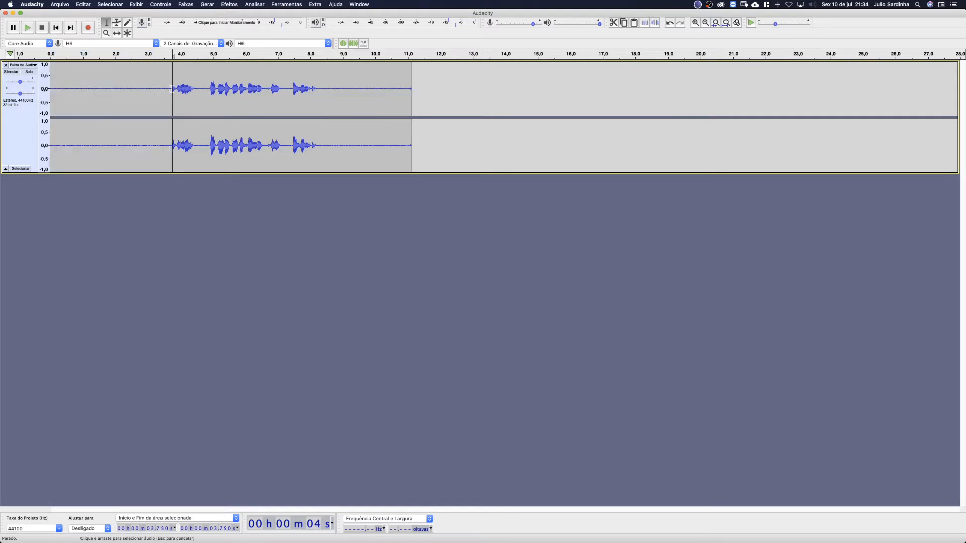
left_click_drag(172, 89, 318, 91)
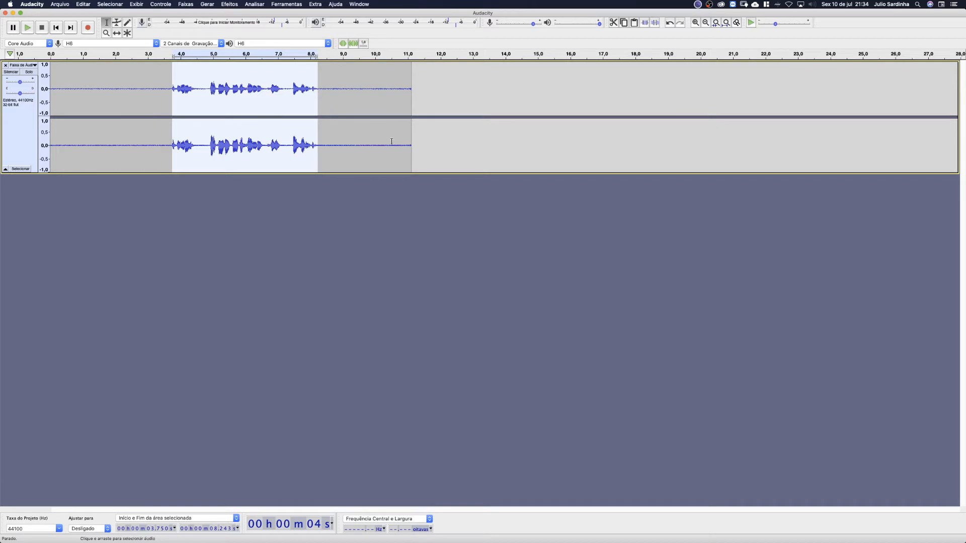
Place the cursor at several points on the track, ending at about 3.6 s, and play the speech from there.
left_click(161, 110)
left_click(357, 100)
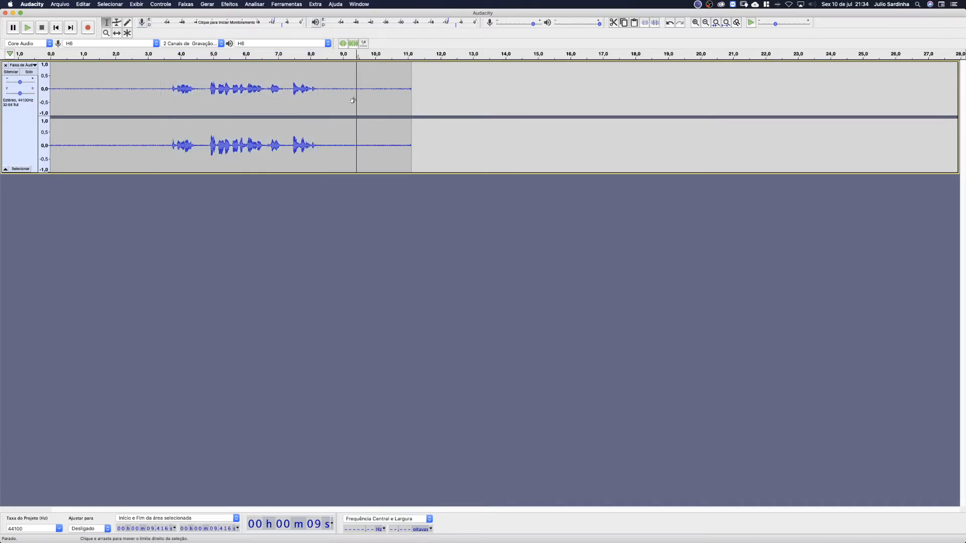
left_click(112, 109)
left_click(167, 82)
key("space")
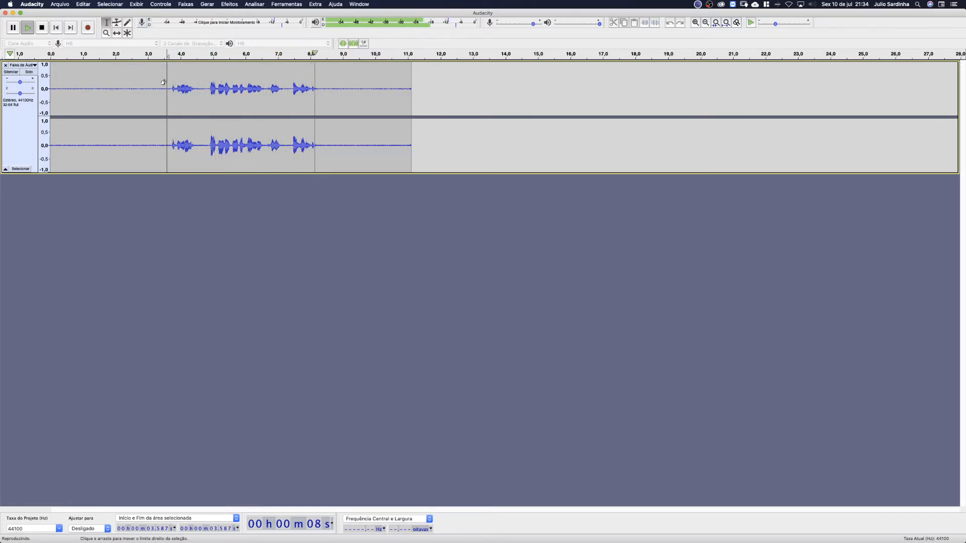
key("space")
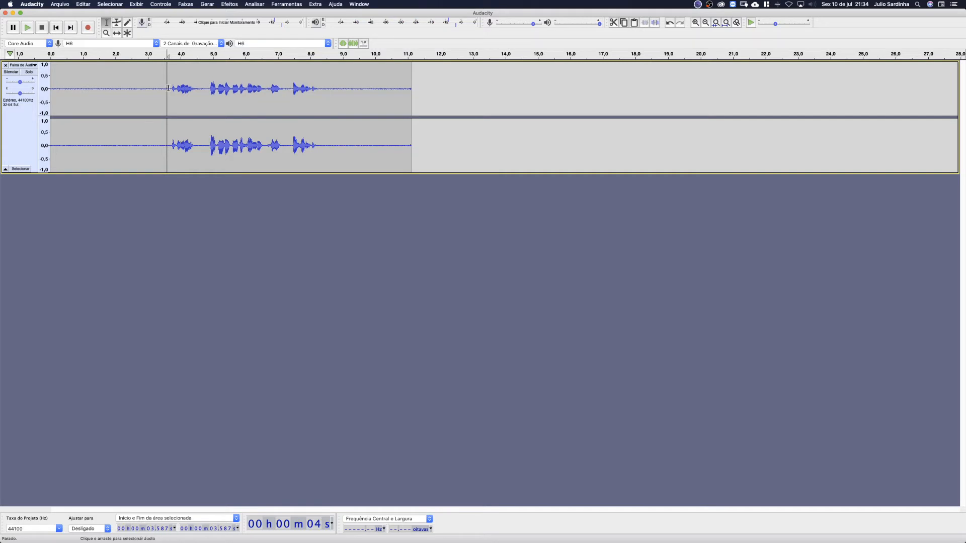
Play the track briefly from about 0.17 s, return the cursor to the track start and play from there.
left_click(57, 93)
key("space")
key("space")
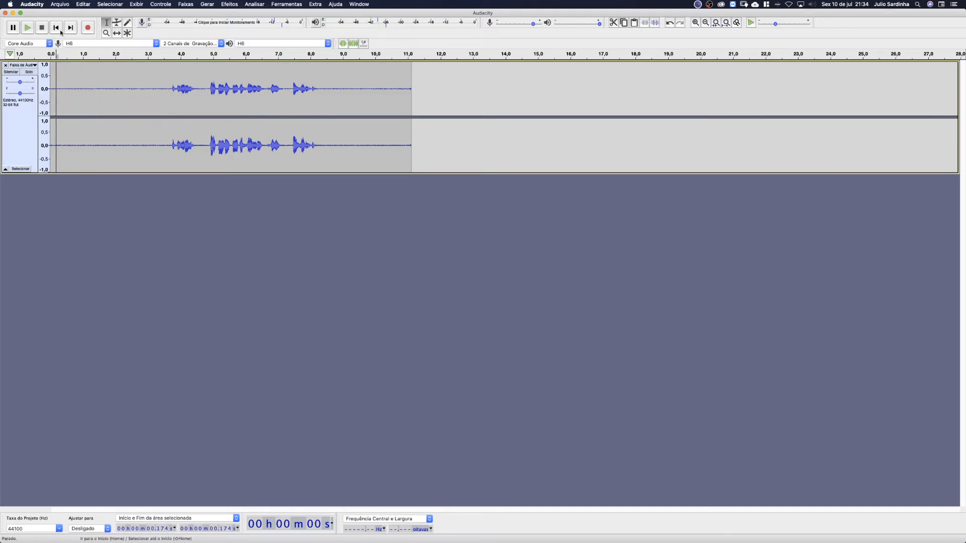
left_click(57, 28)
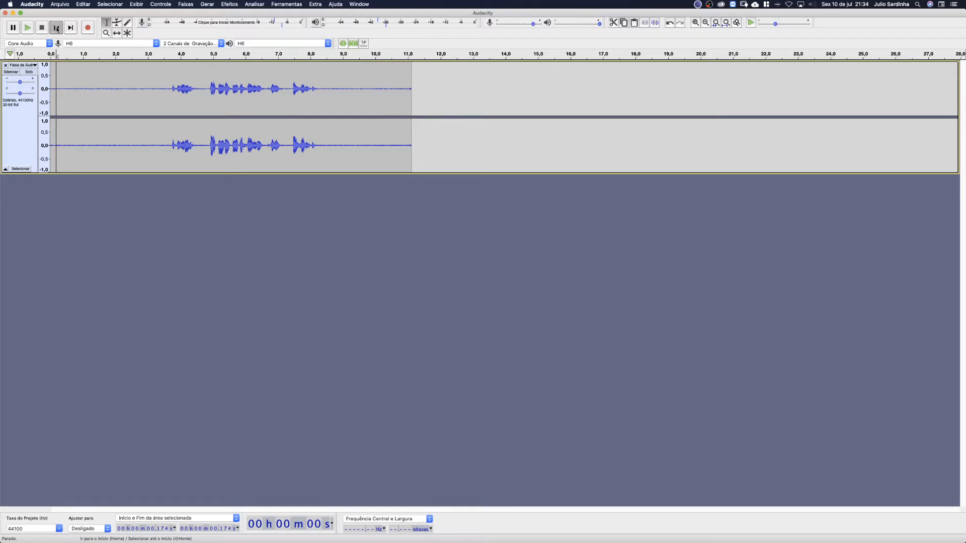
left_click(28, 28)
left_click(43, 27)
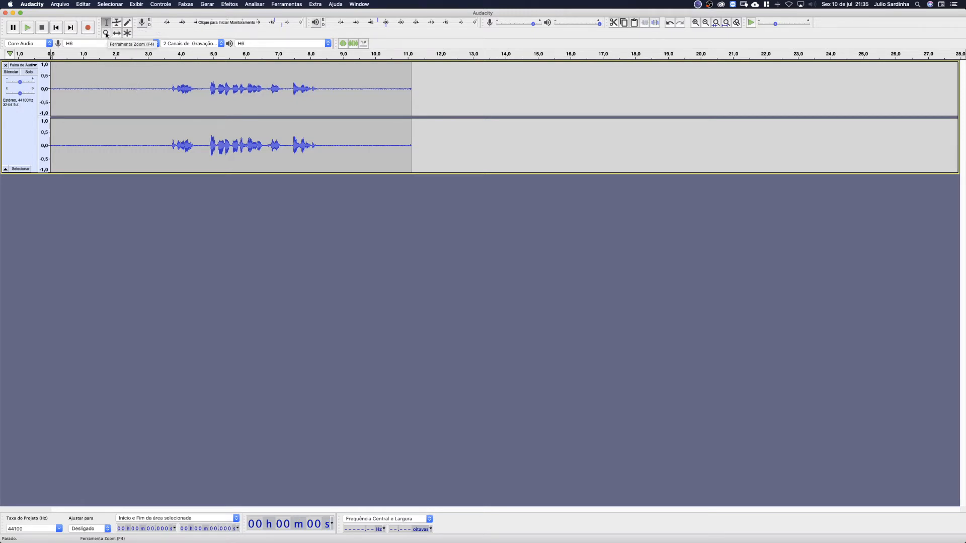
Use the Zoom tool to magnify the speech between about 3.6 and 8.3 s, and zoom back out.
left_click(106, 34)
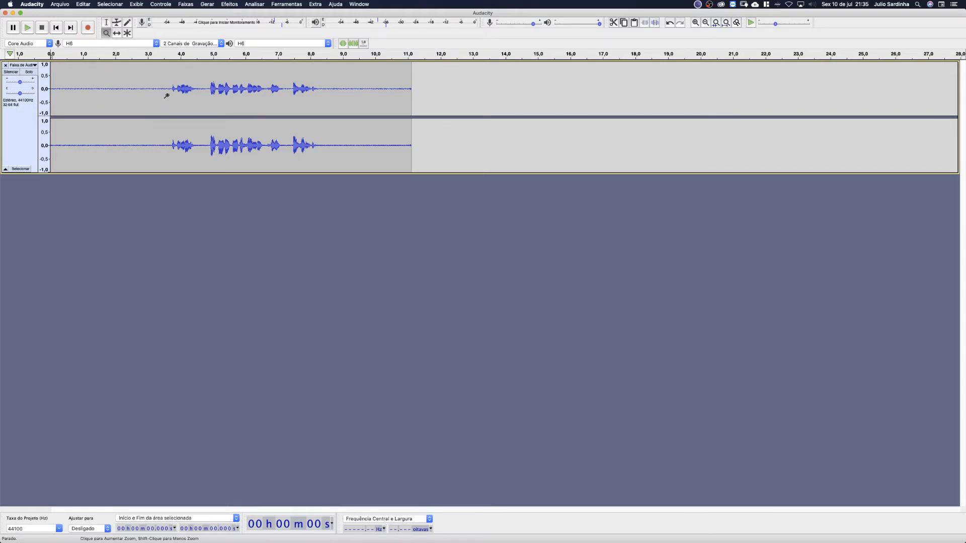
left_click_drag(167, 95, 319, 108)
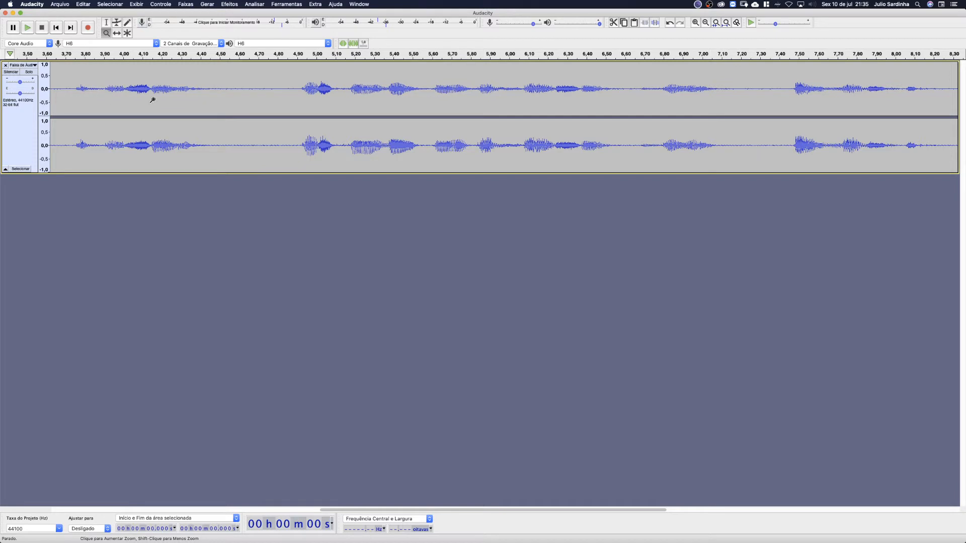
left_click(232, 102, "shift")
left_click(231, 102, "shift")
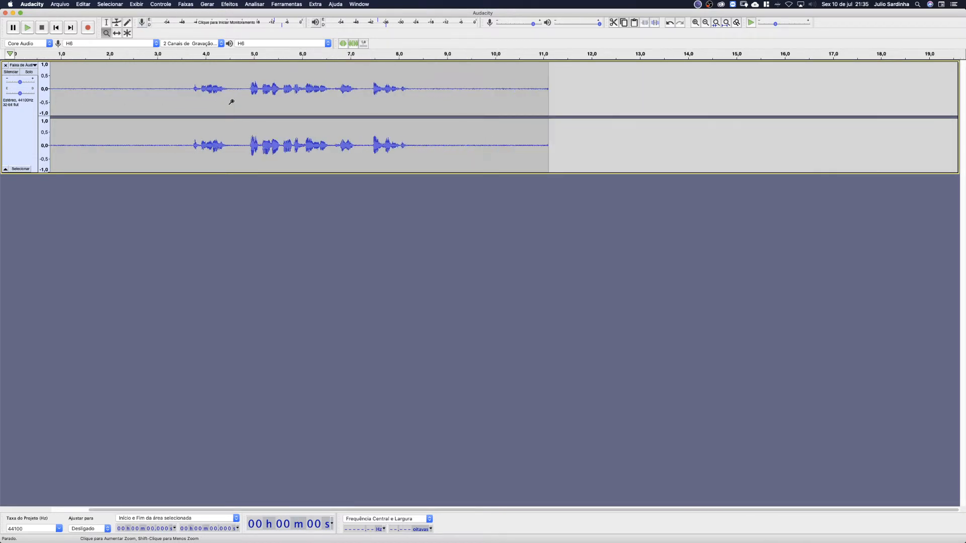
left_click(231, 103, "shift")
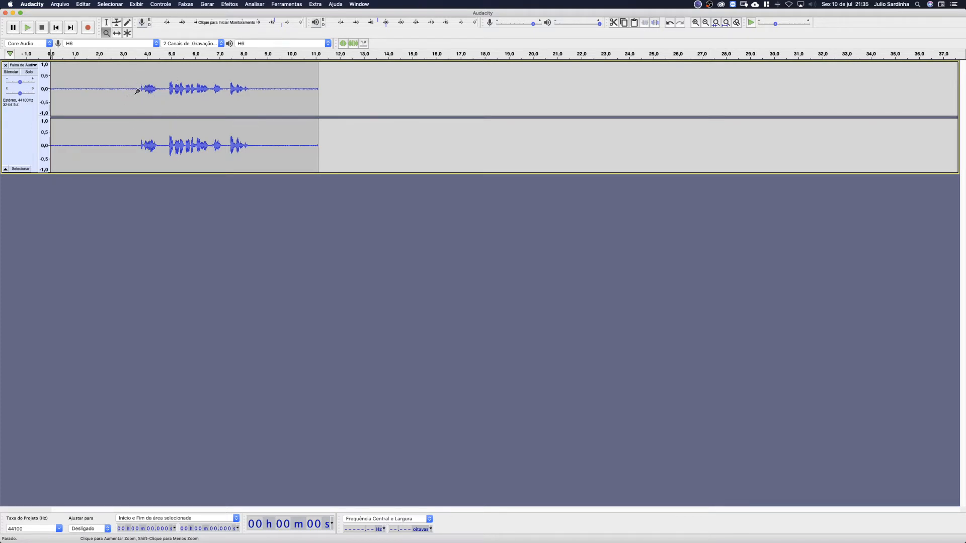
Examine the first word of the speech up close, double the track's height and restore the view of the whole clip.
left_click_drag(136, 92, 161, 94)
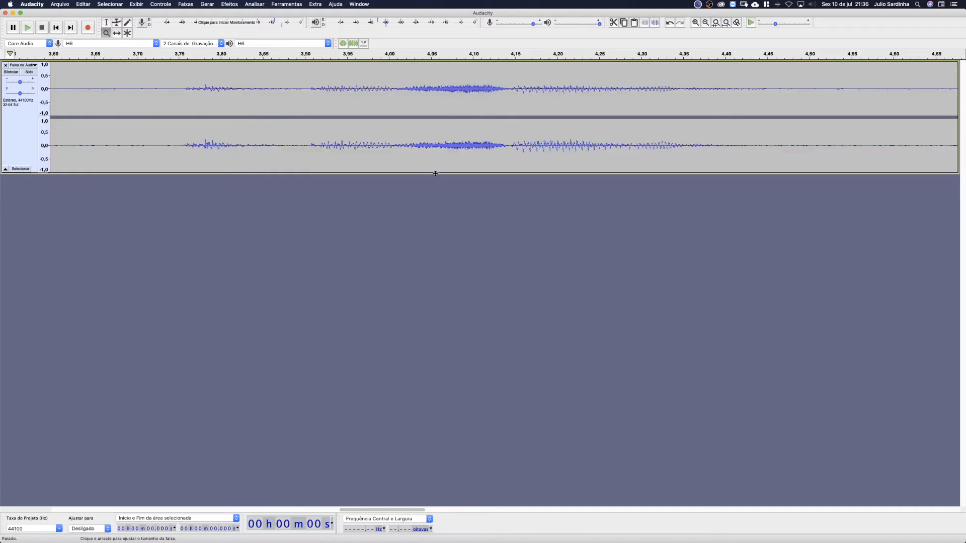
left_click_drag(435, 173, 443, 287)
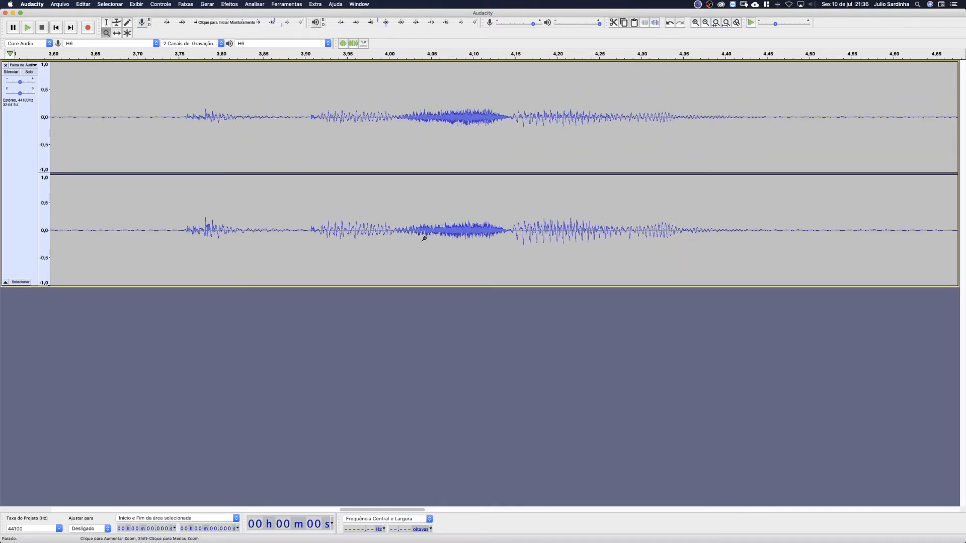
left_click(439, 143, "shift")
left_click(438, 142, "shift")
left_click(439, 143, "shift")
left_click(439, 142, "shift")
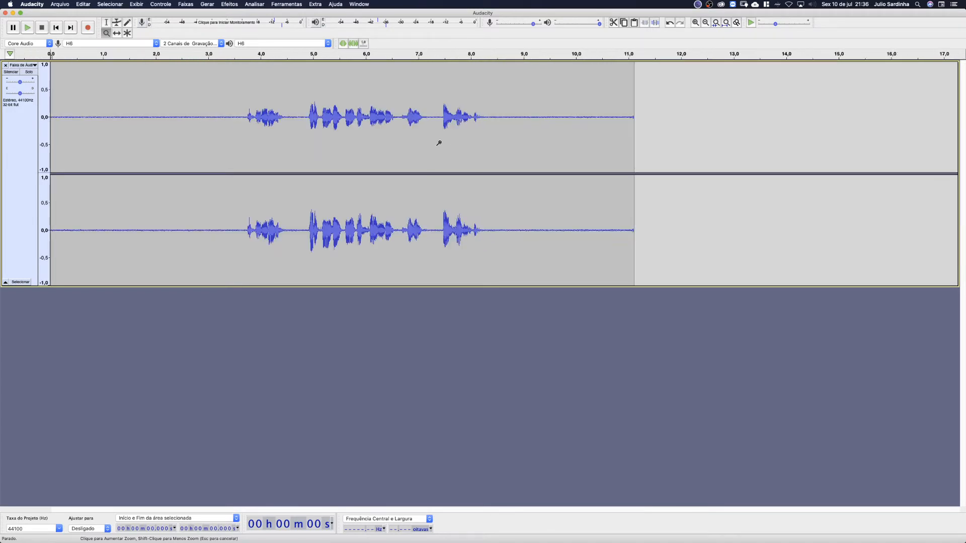
left_click(439, 143, "shift")
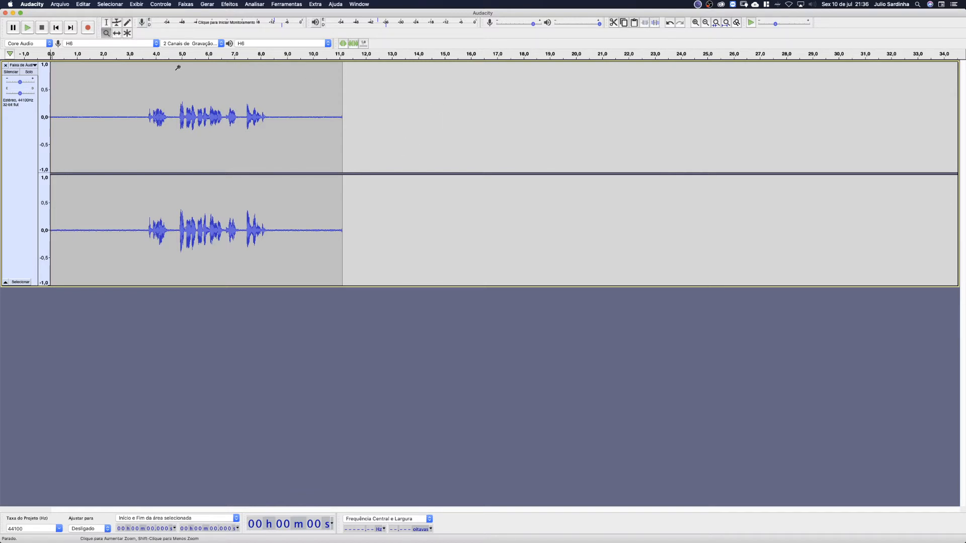
Select a stretch of the speech with the Selection tool, clear it and place the cursor at about 9.4 s.
left_click(106, 22)
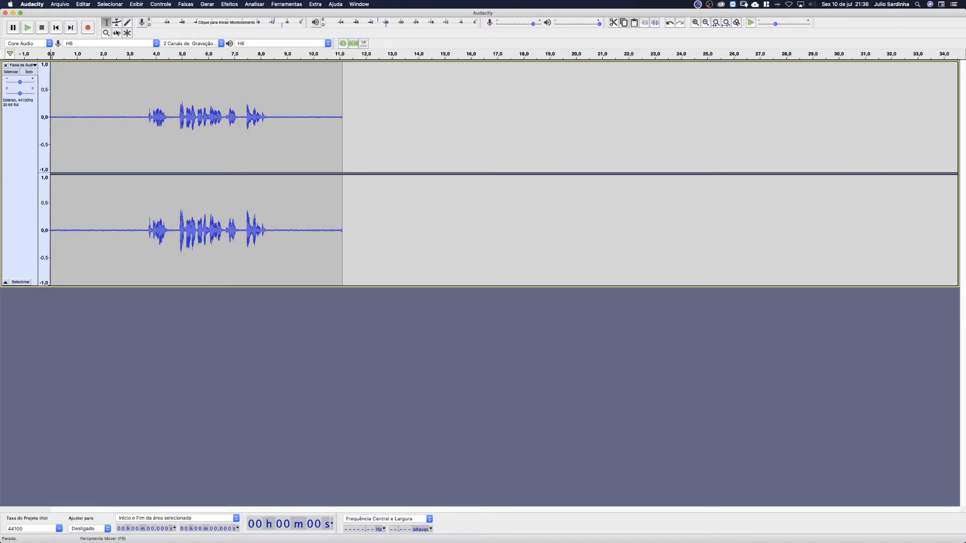
left_click_drag(122, 99, 240, 121)
left_click(297, 119)
left_click(72, 129)
left_click(298, 133)
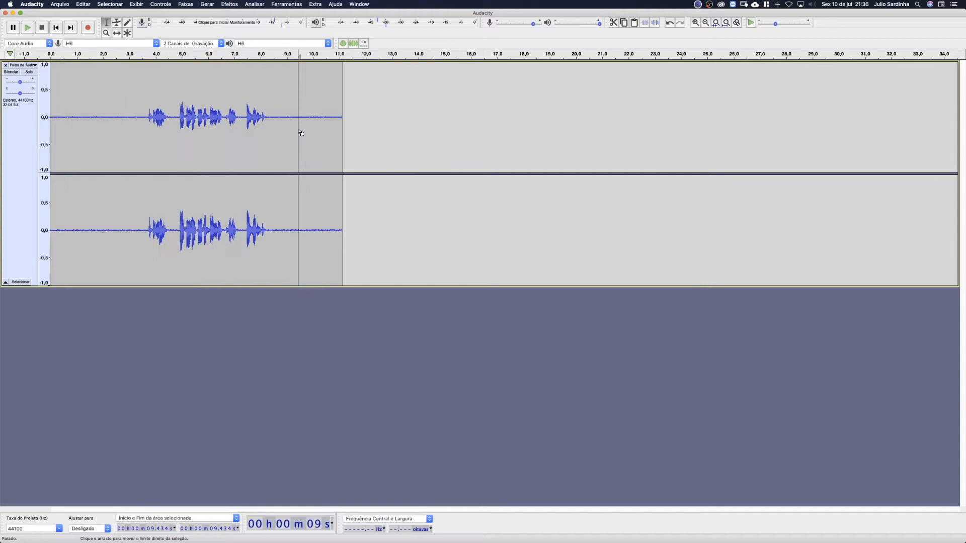
Shift the clip slightly later in time and select the speech from about 3.6 to 8.5 s.
left_click(117, 33)
left_click_drag(178, 112, 145, 107)
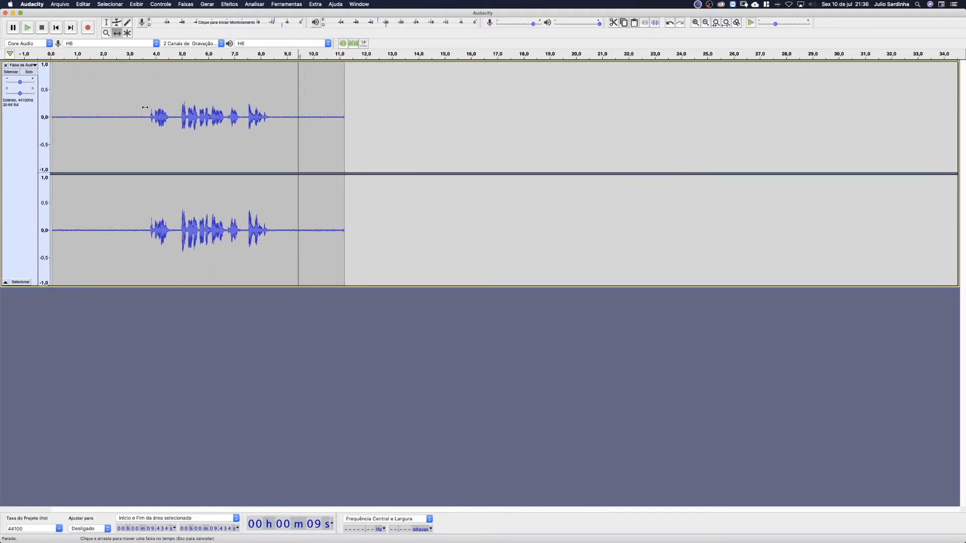
left_click(106, 22)
left_click_drag(144, 109, 275, 109)
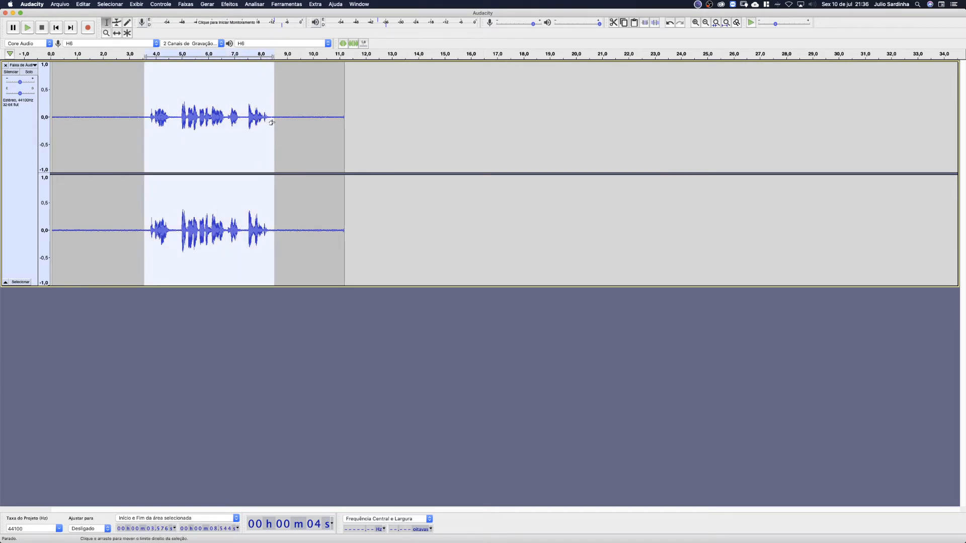
Shift the clip back to the track start and slightly later again, and place the selection cursor at about 1.1 s.
left_click(117, 33)
mouse_move(209, 118)
left_mouse_down()
mouse_move(439, 125)
mouse_move(193, 117)
left_mouse_up()
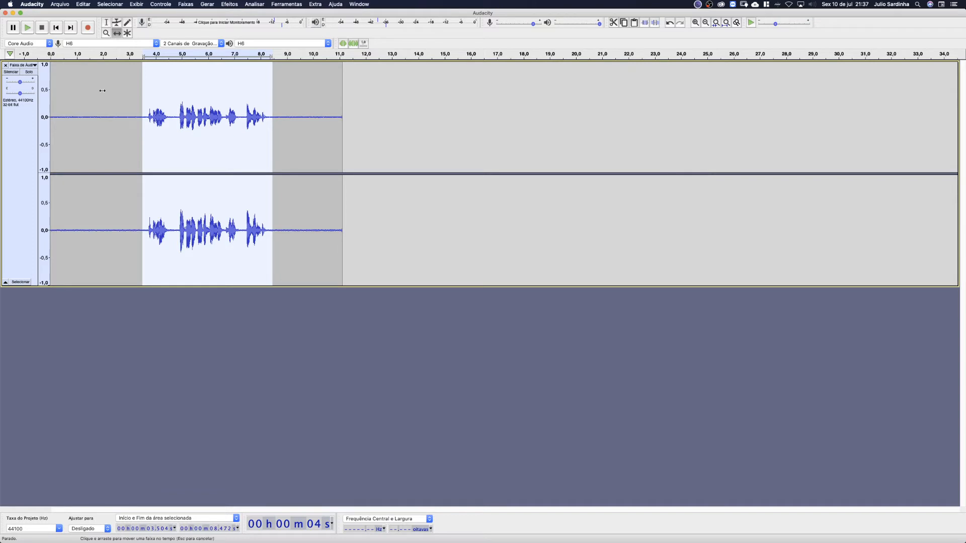
mouse_move(102, 91)
left_mouse_down()
mouse_move(174, 95)
mouse_move(103, 95)
left_mouse_up()
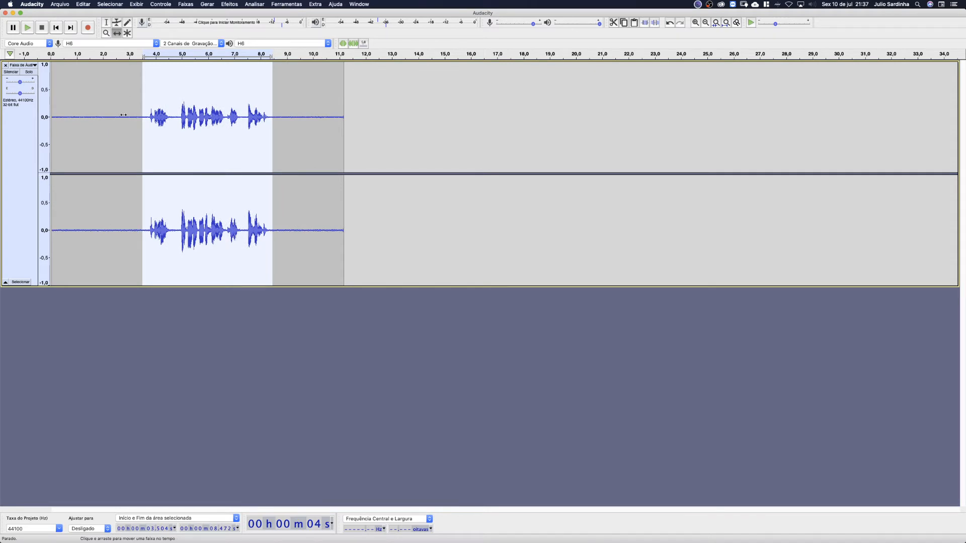
left_click(105, 23)
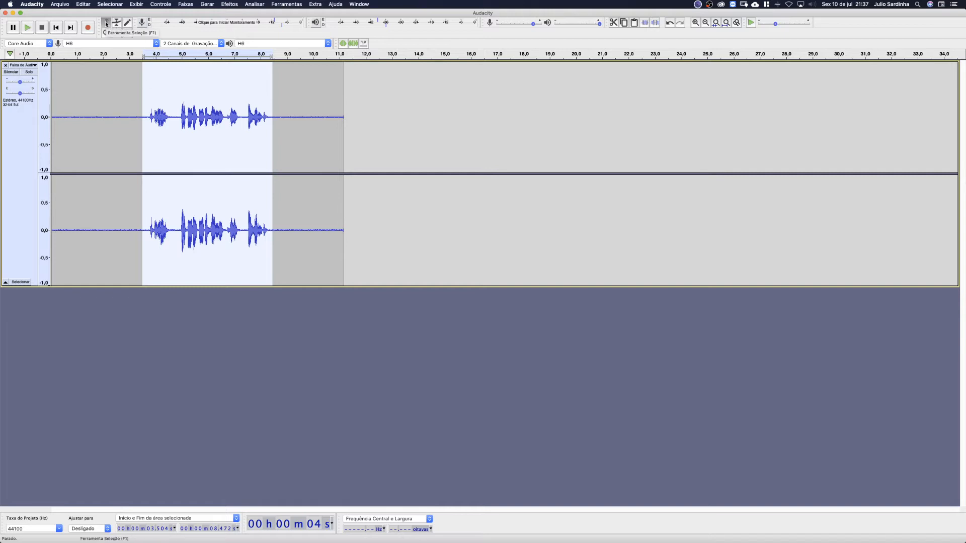
left_click(79, 112)
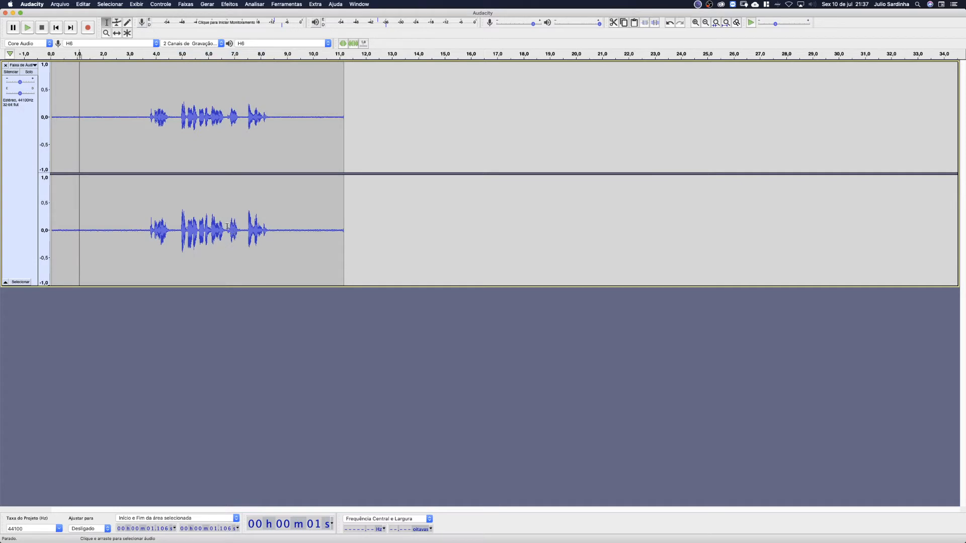
Use the Envelope tool to add volume control points just before the first word, at about 3.7 s, and raise and lower the clip's level.
left_click(116, 23)
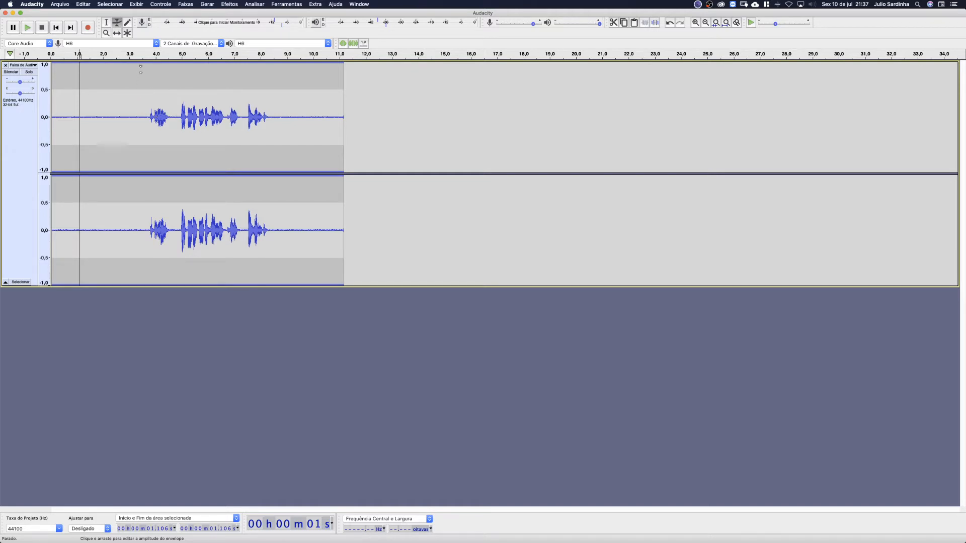
left_click(147, 63)
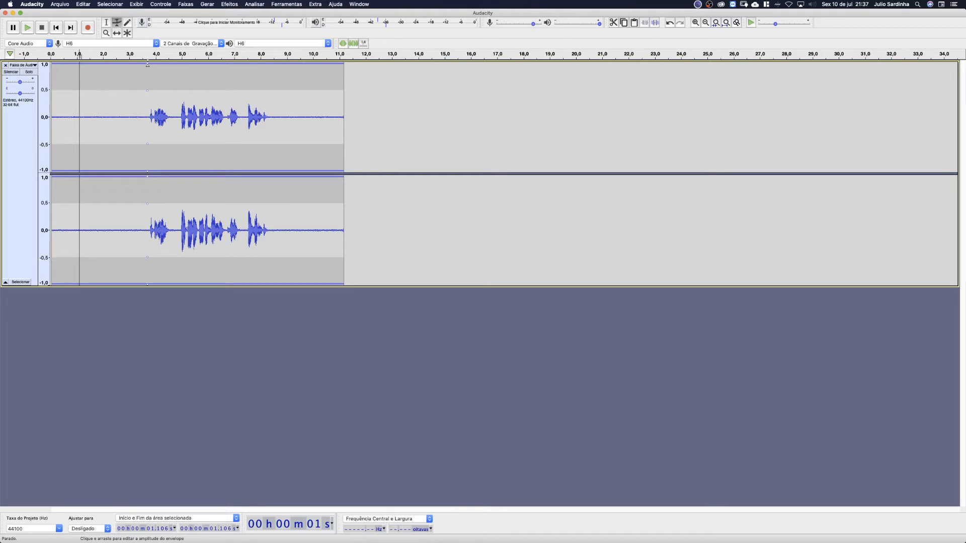
mouse_move(145, 65)
left_mouse_down()
mouse_move(148, 82)
mouse_move(149, 52)
mouse_move(139, 59)
left_mouse_up()
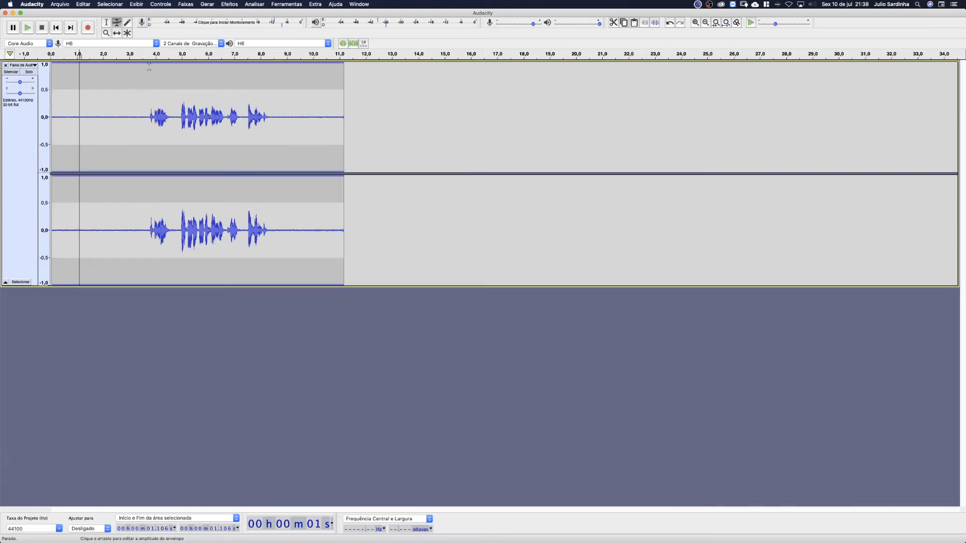
left_click(151, 76)
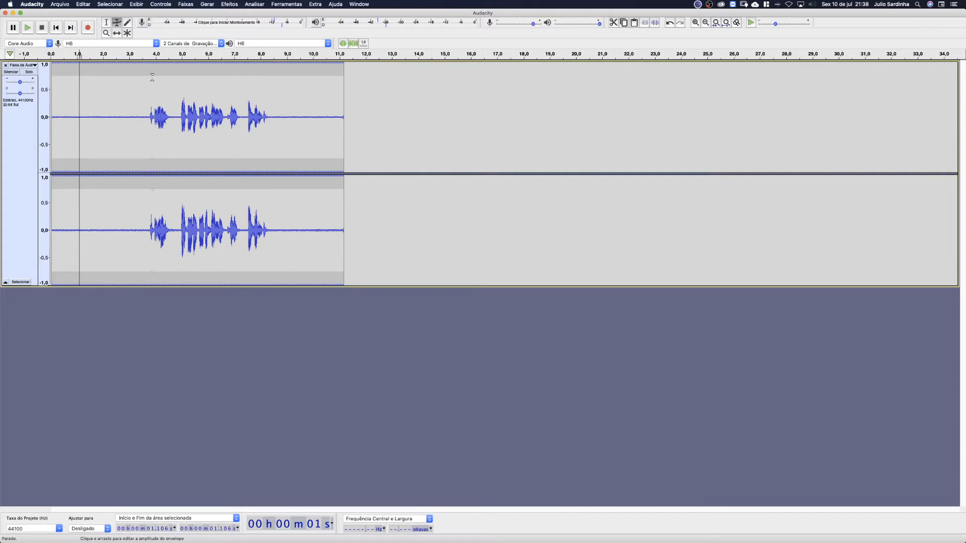
left_click_drag(152, 76, 147, 98)
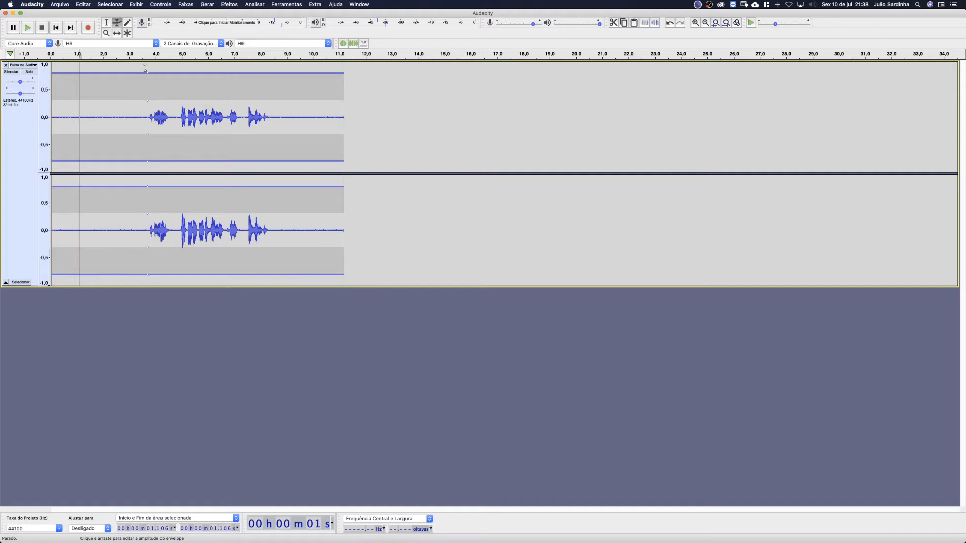
left_click_drag(148, 71, 148, 70)
left_click_drag(148, 164, 154, 135)
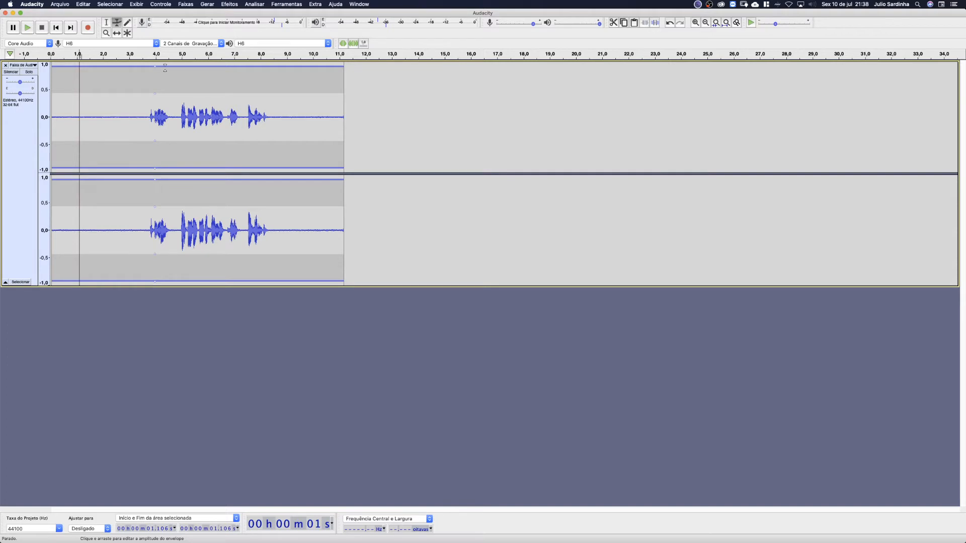
Remove the clip's envelope control points by pulling them out of the track, including one more test point at about 3.5 s.
left_click_drag(165, 67, 167, 331)
mouse_move(155, 65)
left_mouse_down()
mouse_move(139, 406)
mouse_move(144, 391)
left_mouse_up()
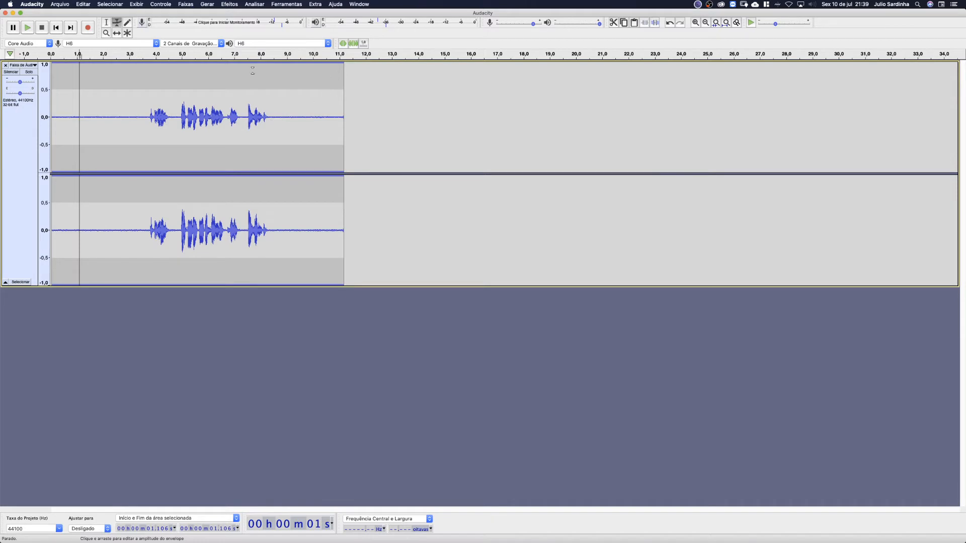
left_click(143, 91)
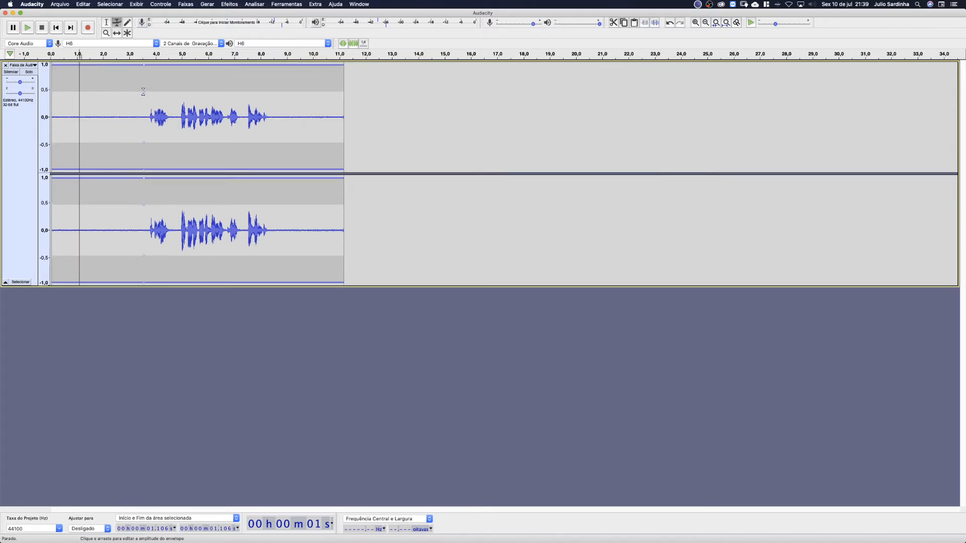
left_click_drag(144, 65, 147, 428)
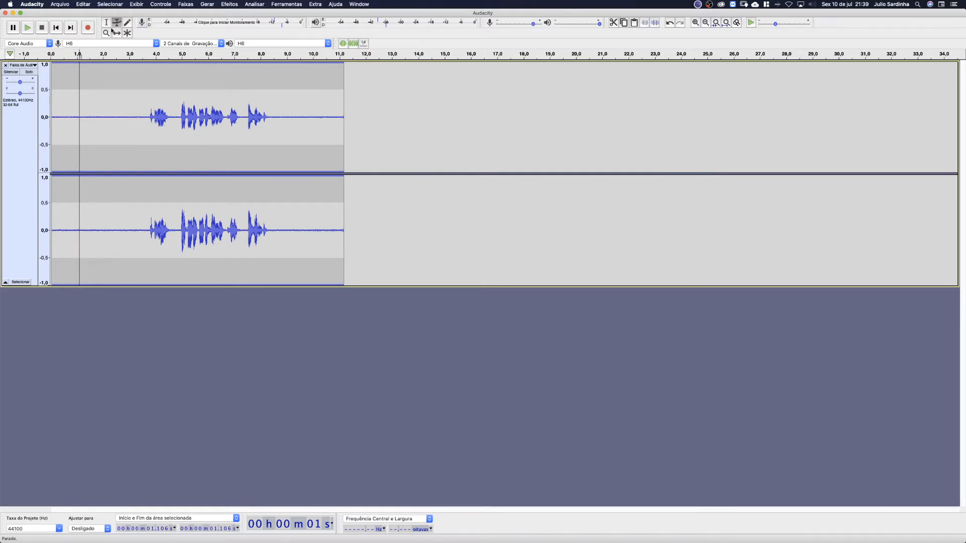
Float the tools and transport toolbars over the track and rearrange the volume and playback meter toolbars.
left_click_drag(100, 27, 399, 223)
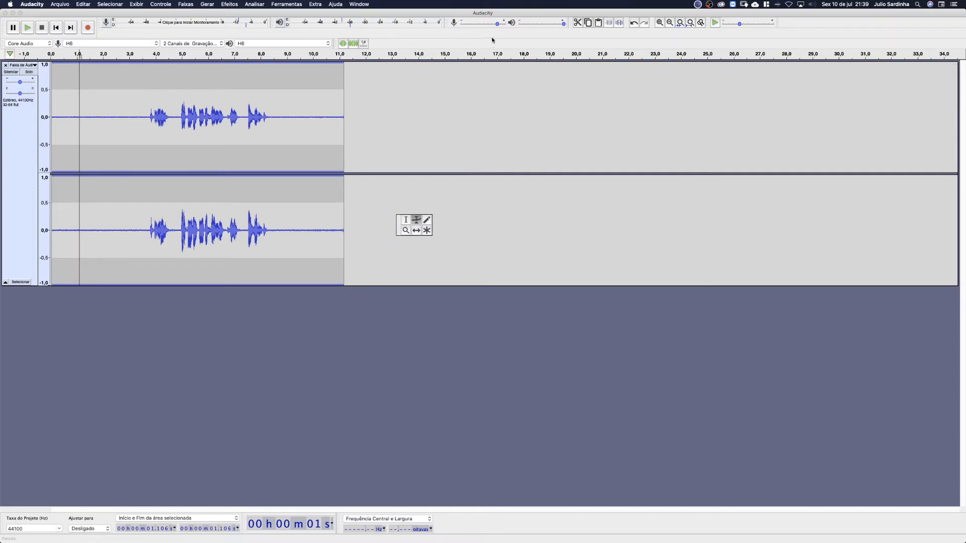
left_click_drag(448, 20, 251, 20)
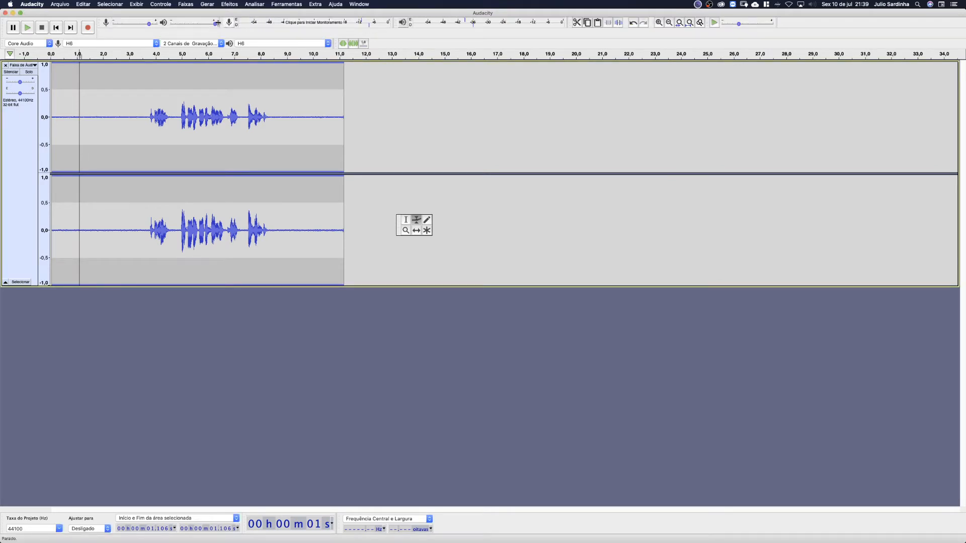
left_click_drag(397, 23, 132, 30)
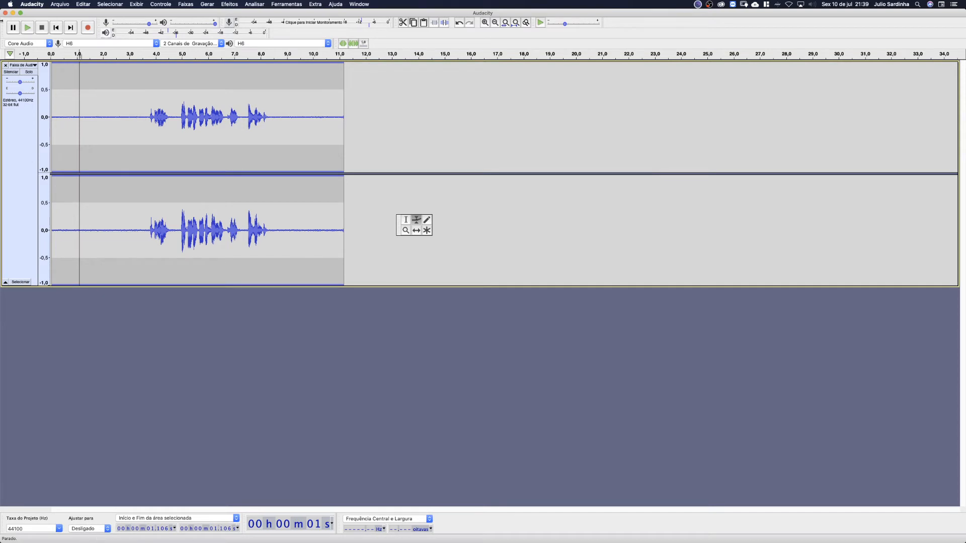
left_click_drag(4, 27, 445, 174)
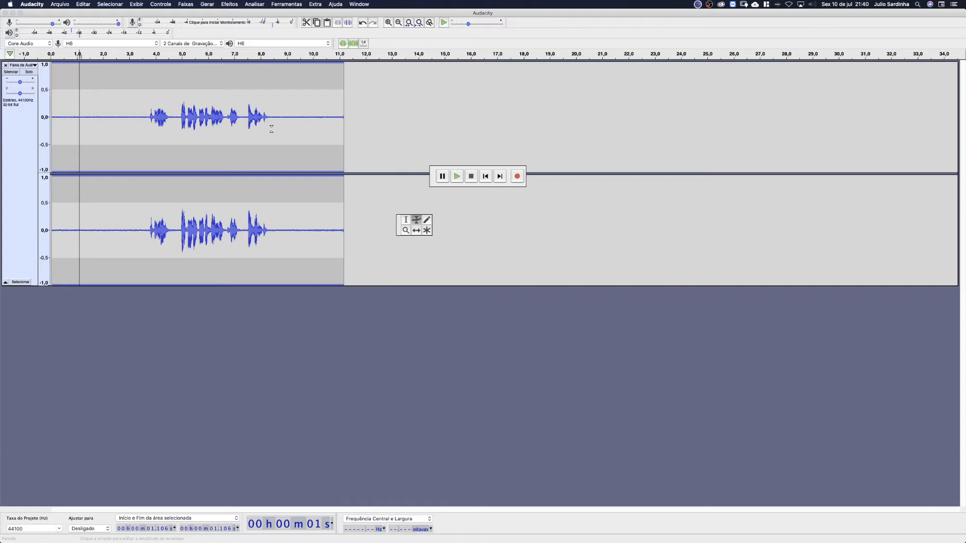
Reset all toolbars to their default layout.
left_click(136, 4)
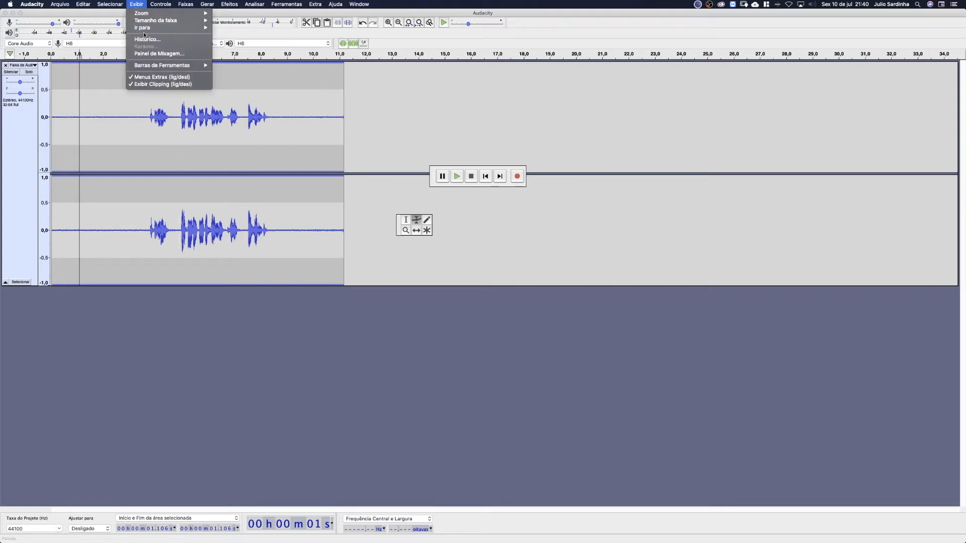
mouse_move(197, 69)
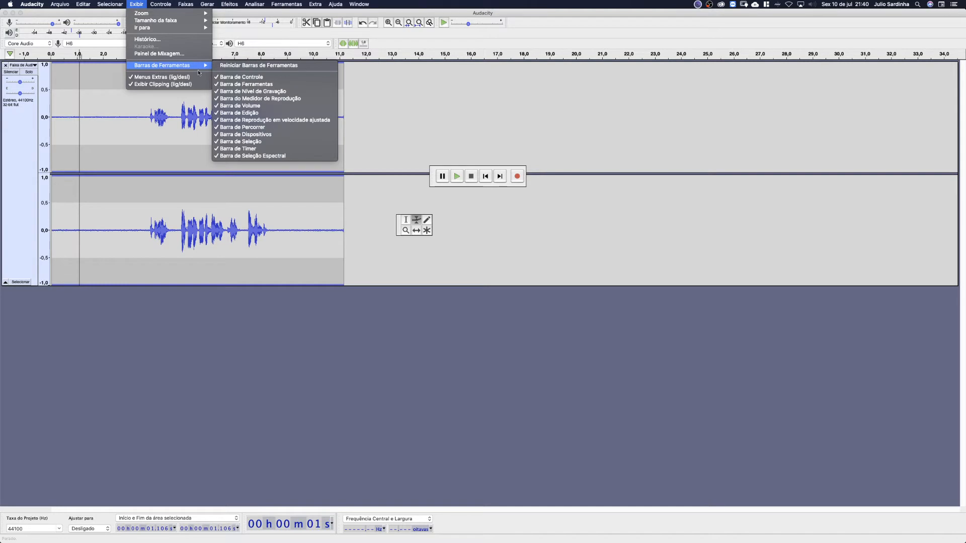
left_click(238, 65)
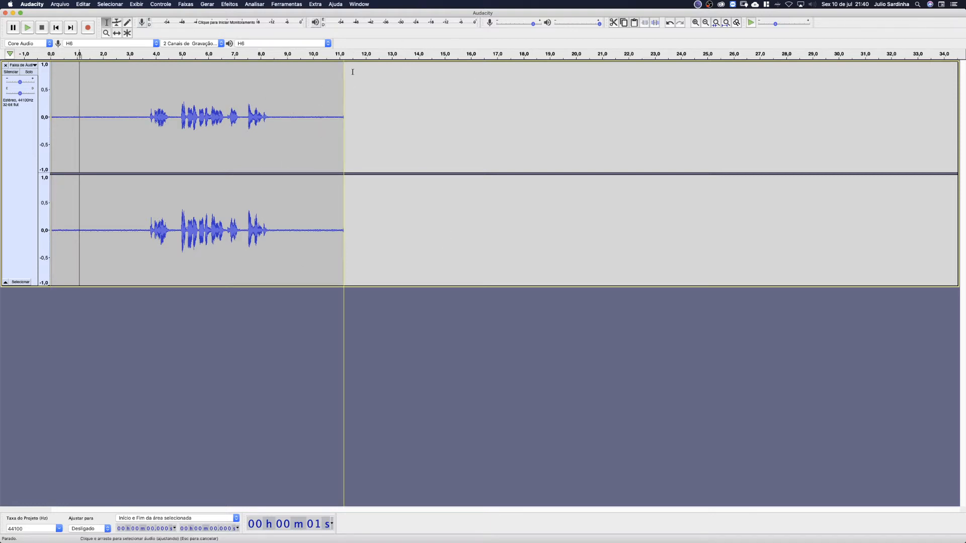
Float the playback meter toolbar over the track and reset the toolbars to their default layout again.
left_click_drag(309, 24, 483, 391)
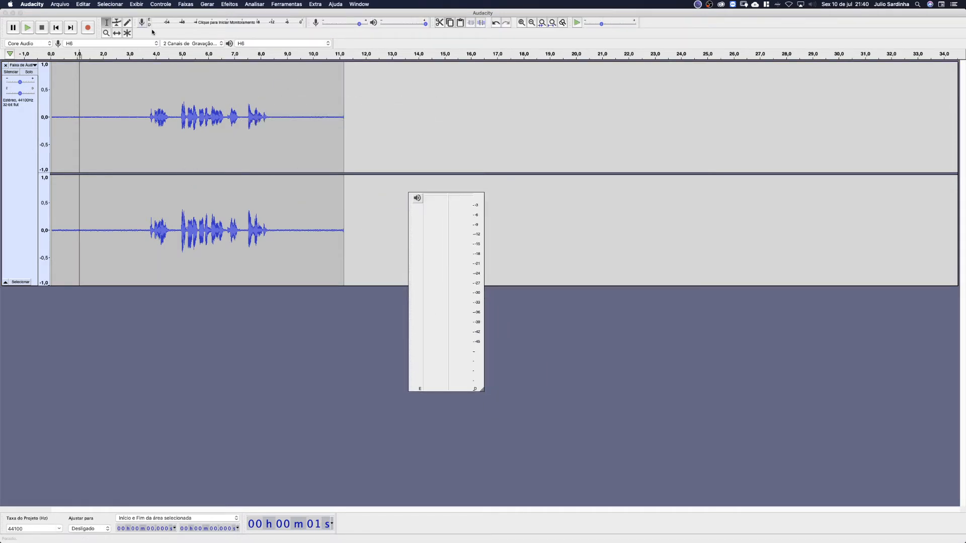
left_click(120, 3)
mouse_move(134, 4)
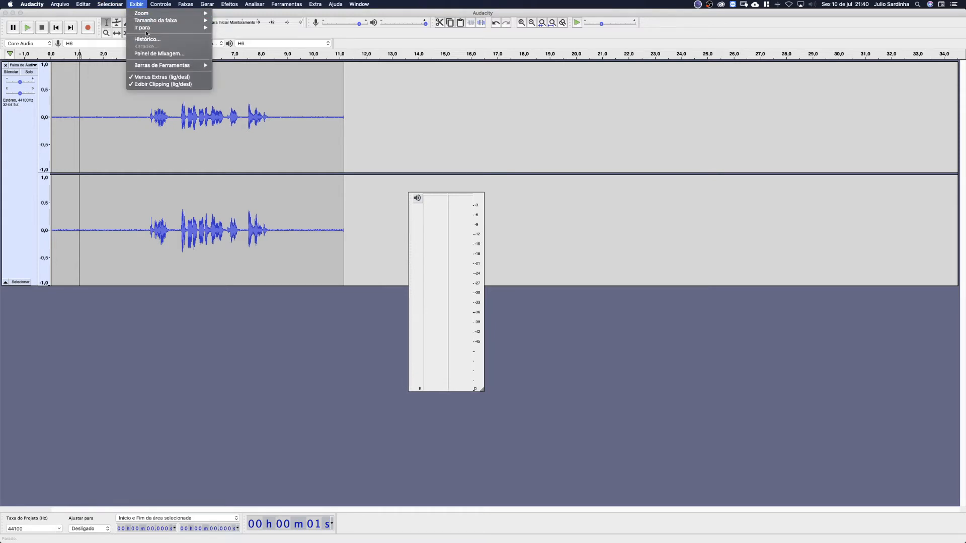
mouse_move(198, 66)
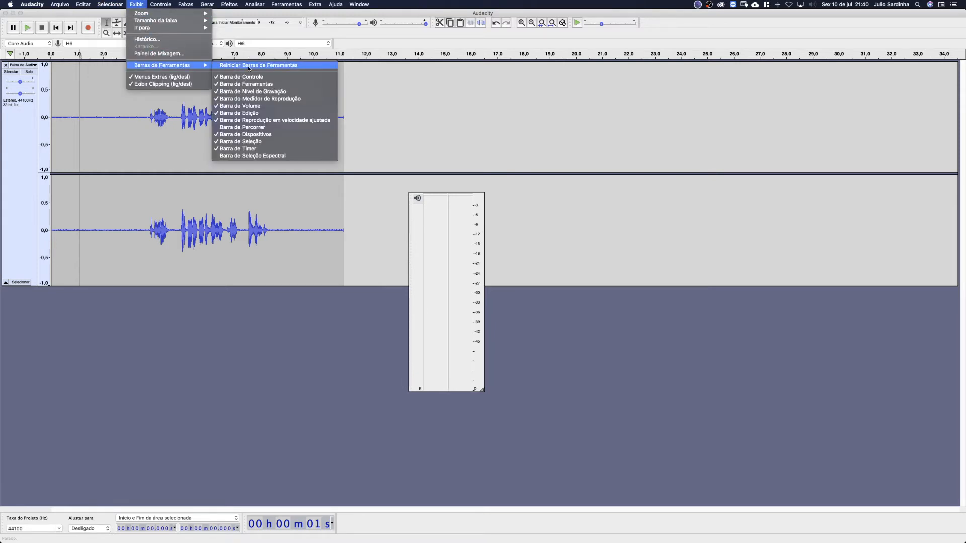
left_click(249, 66)
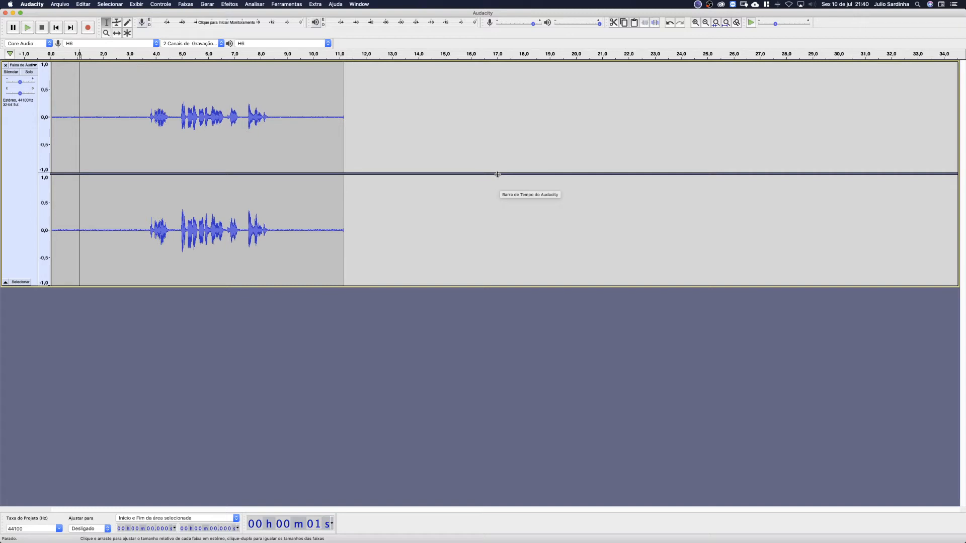
left_click(136, 4)
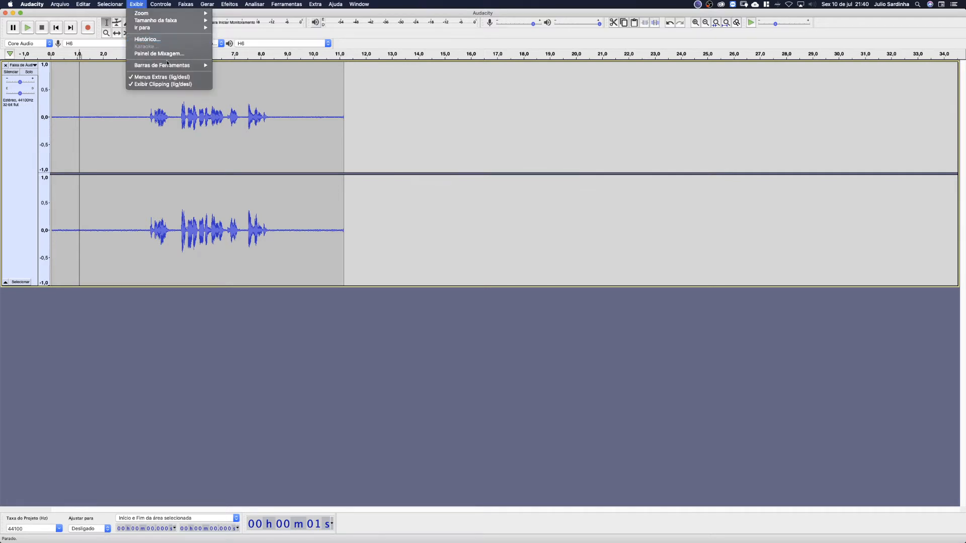
mouse_move(170, 66)
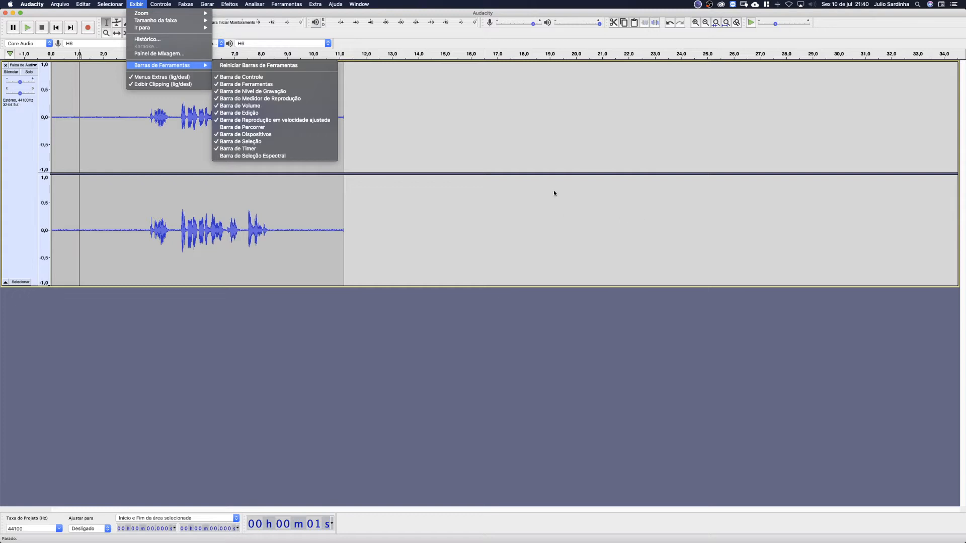
left_click(441, 345)
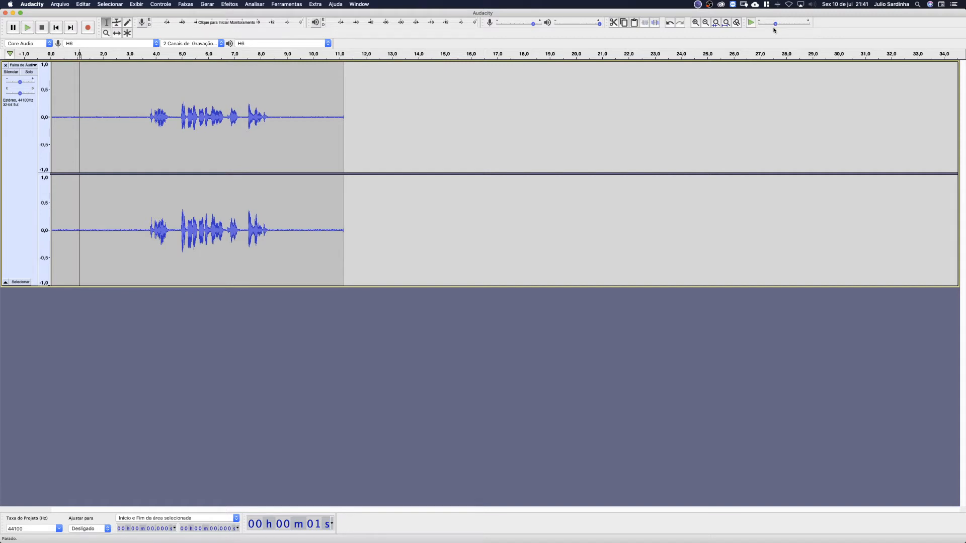
Play the clip at an adjusted speed of 2.46x and replay it at a slightly lower speed.
left_click_drag(775, 27, 800, 26)
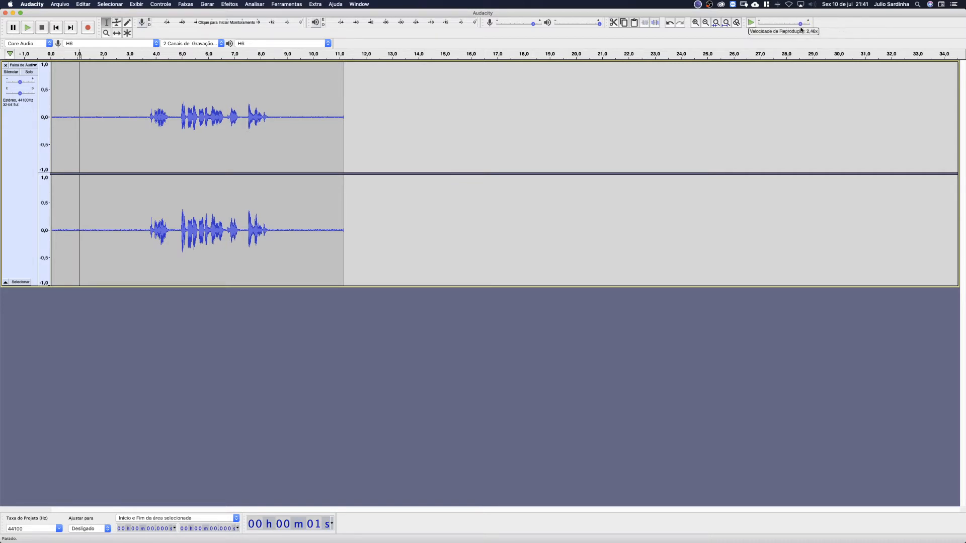
left_click(750, 23)
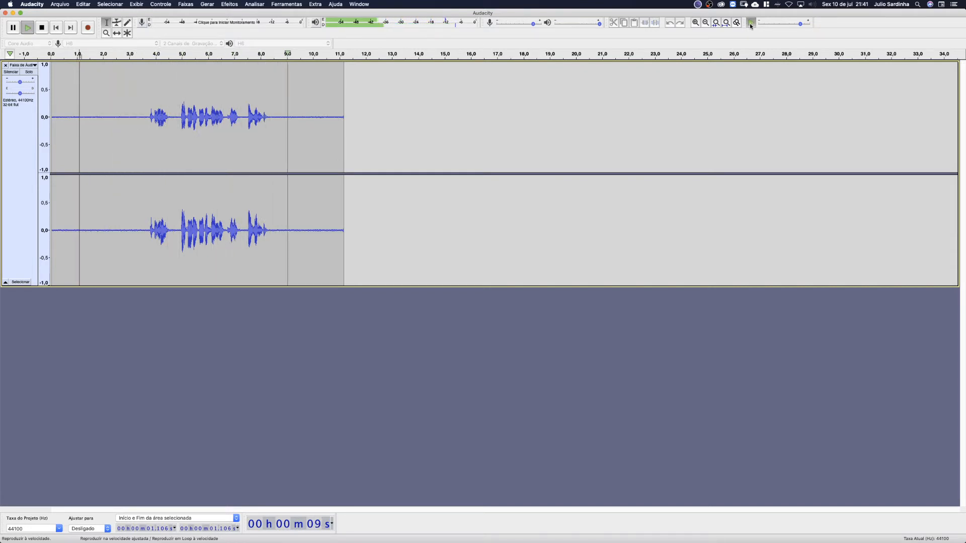
left_click(751, 25)
left_click_drag(794, 26, 793, 26)
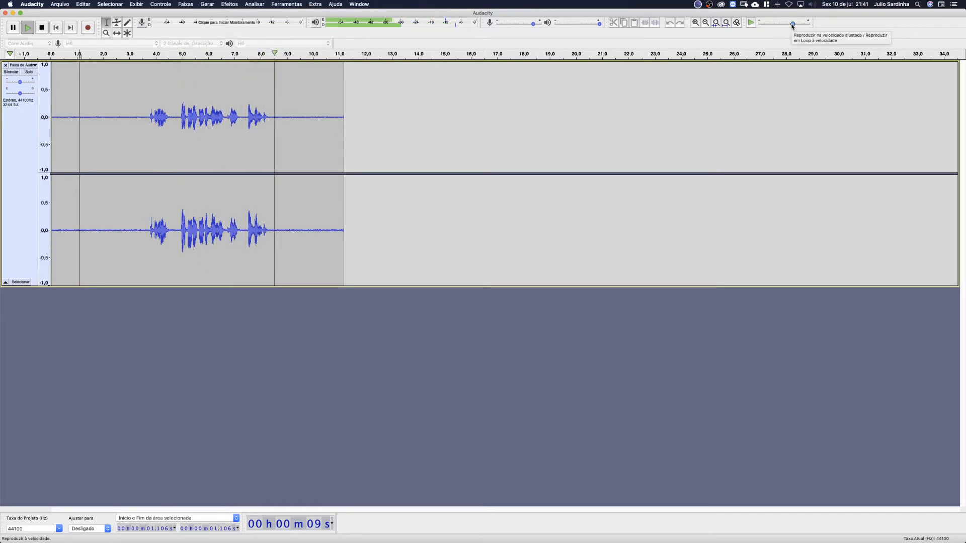
Slow the playback speed to 0.34x, play the clip from about 3.5 s at that speed, and raise the speed to about 0.62x.
left_click_drag(793, 26, 761, 27)
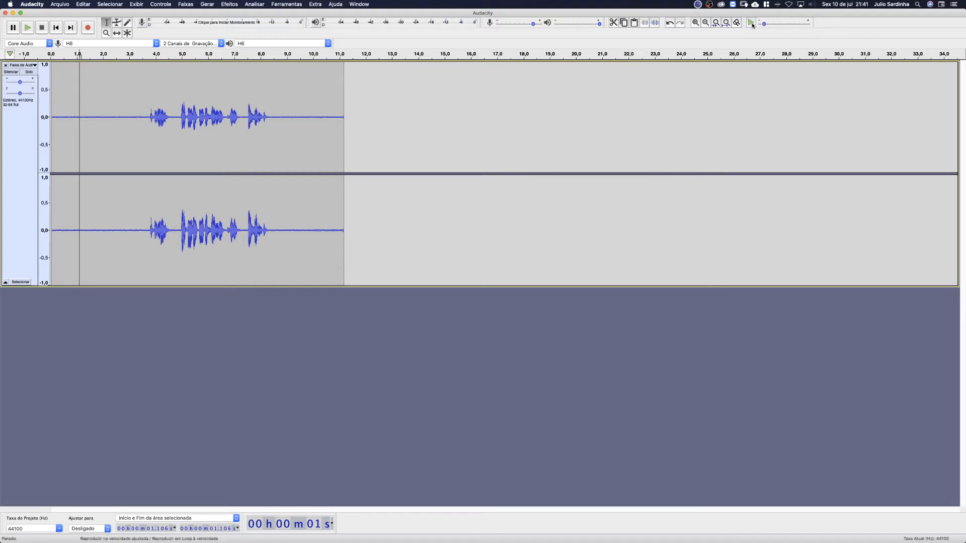
left_click(751, 22)
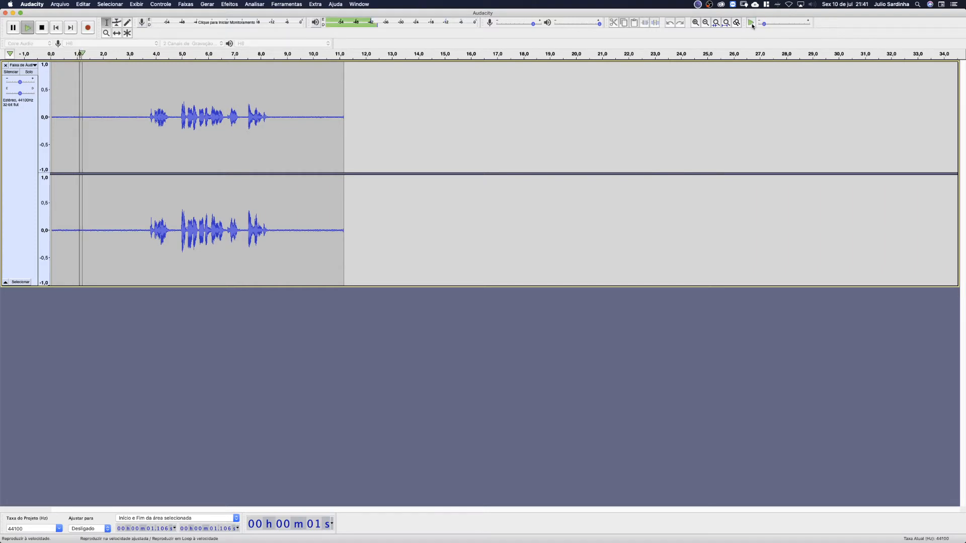
left_click(143, 118)
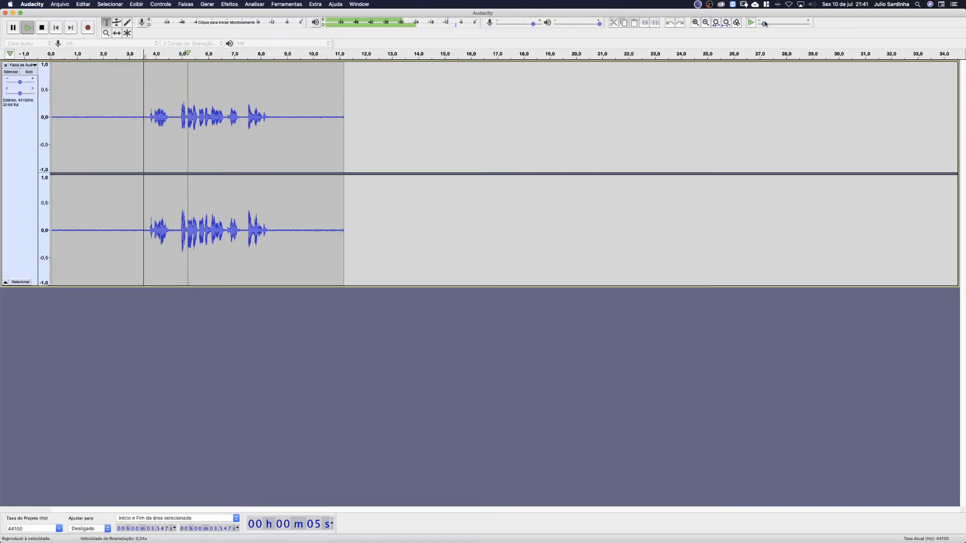
mouse_move(764, 23)
left_mouse_down()
mouse_move(757, 29)
mouse_move(768, 24)
left_mouse_up()
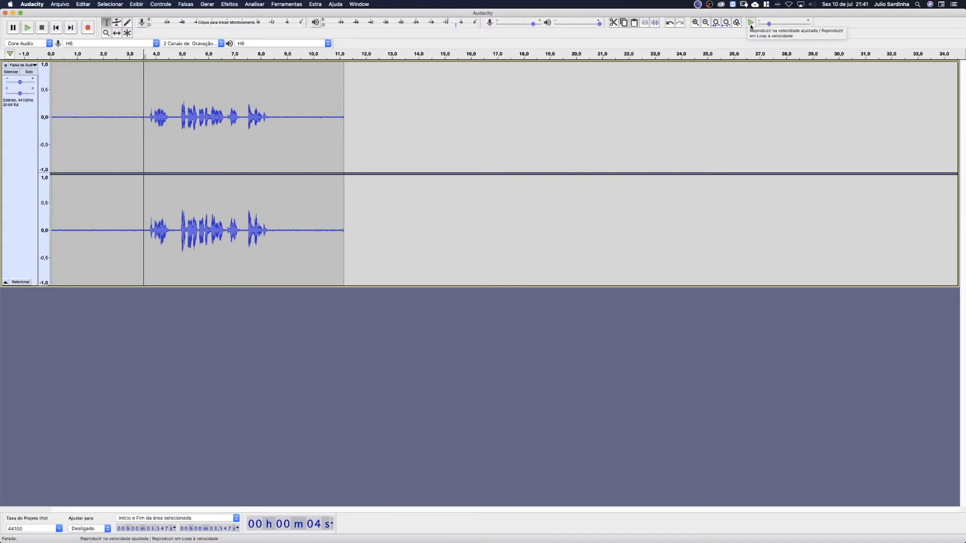
Play the speech with the regular playback from about 3.5 s, stop it, and restore the adjustable playback speed to its original mid-range setting.
left_click(27, 29)
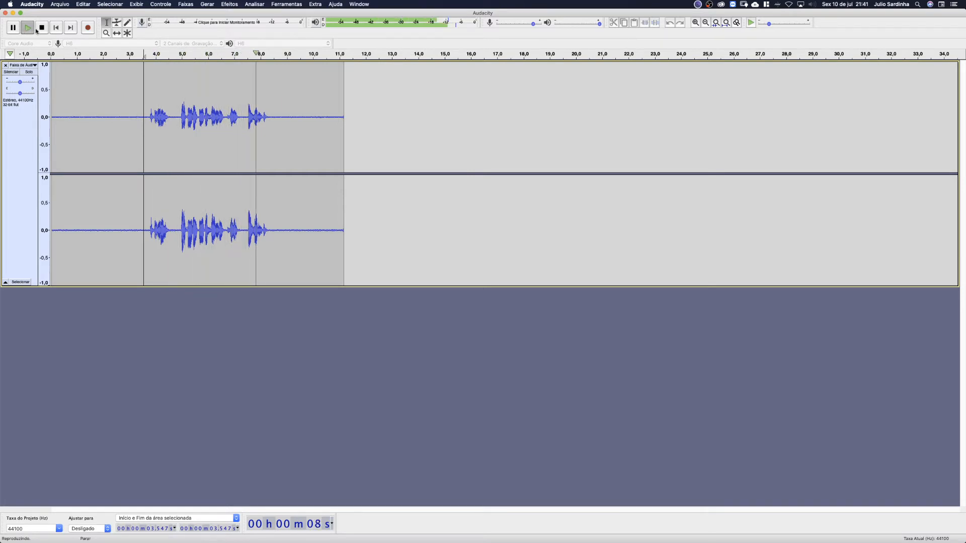
left_click(43, 29)
double_click(768, 24)
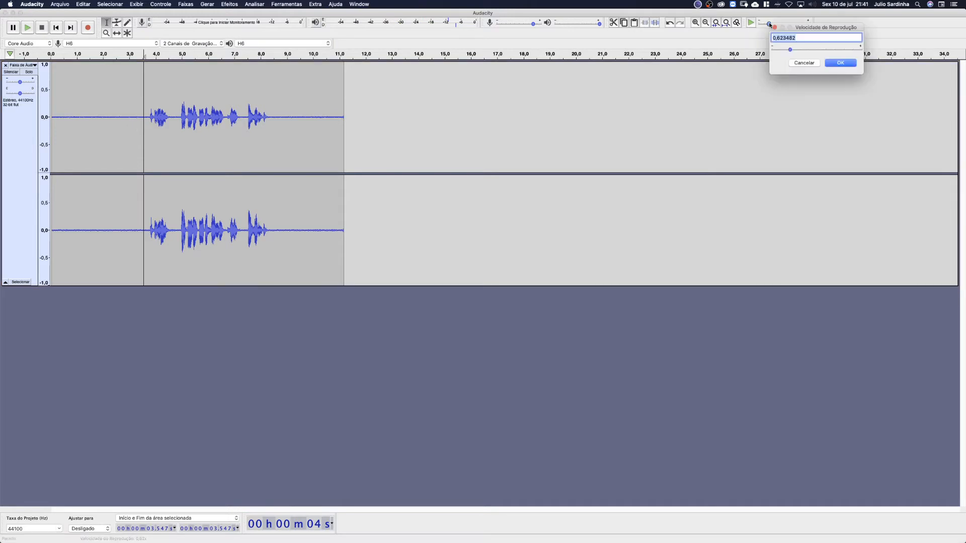
type("0")
left_click(840, 62)
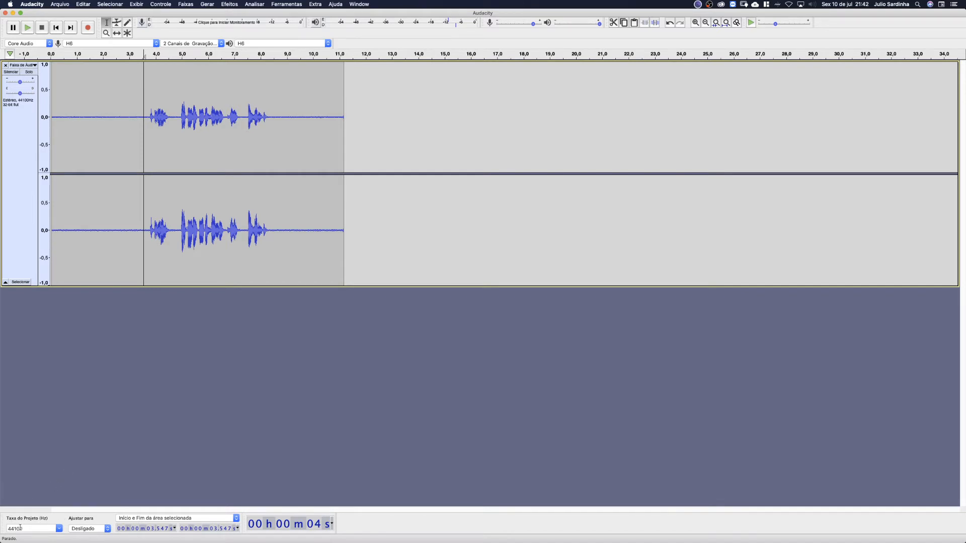
Choose 44100 Hz from the available project sample rates.
left_click(59, 529)
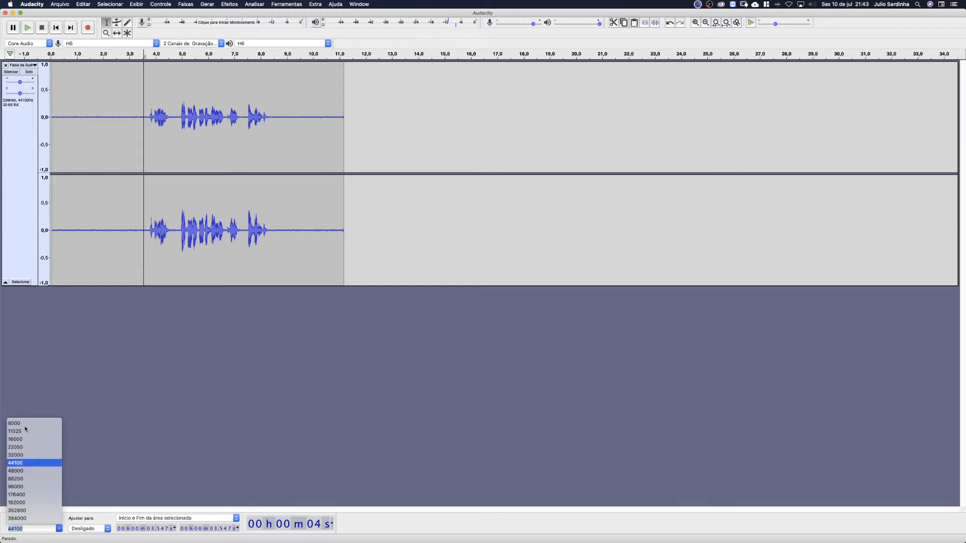
left_click(28, 464)
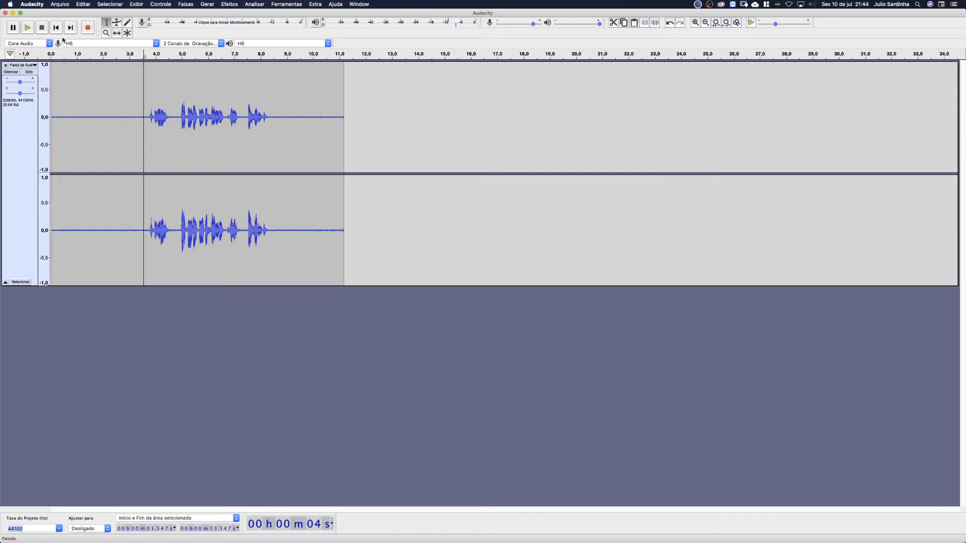
Look through the available recording devices and keep H6 as the input.
left_click(156, 44)
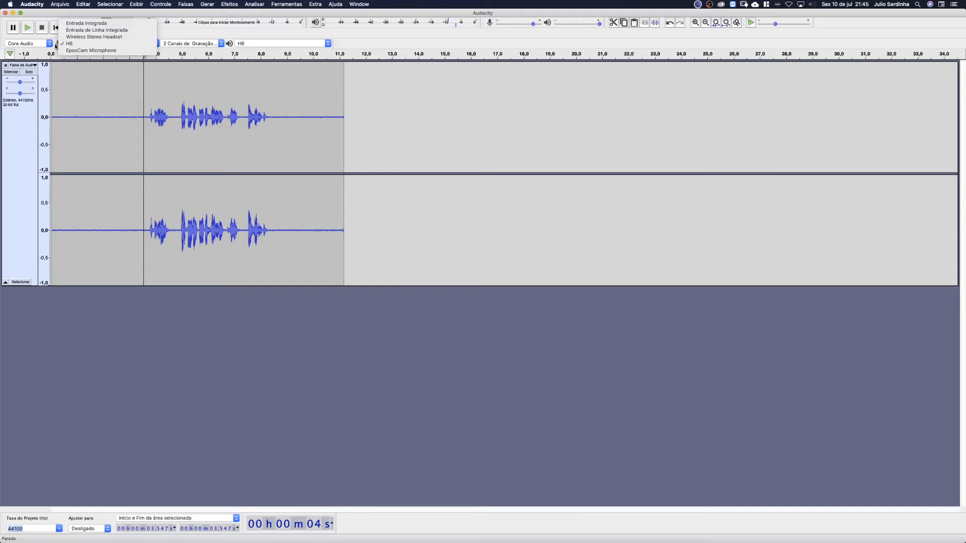
left_click(56, 47)
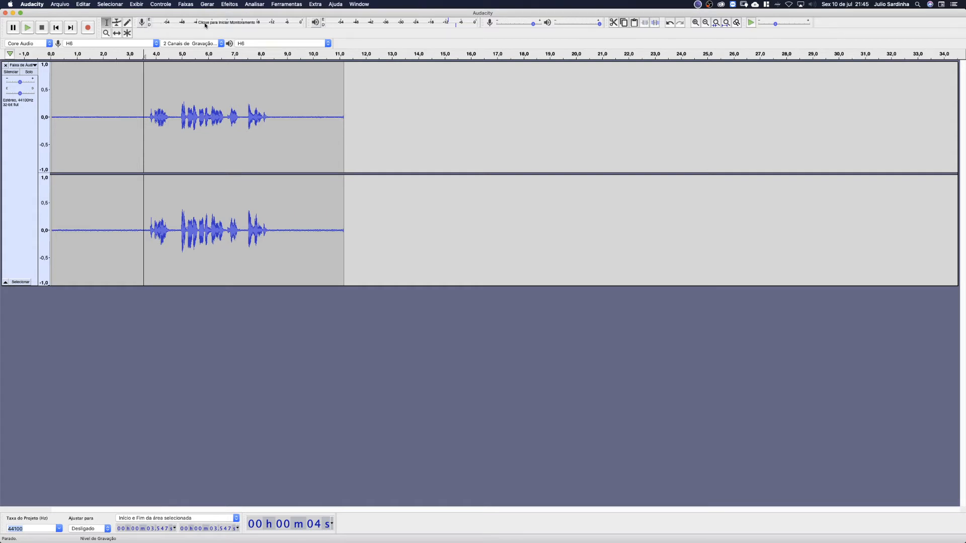
Start monitoring the input level, detach the recording meter from the toolbars and enlarge it into a tall floating meter.
left_click(235, 25)
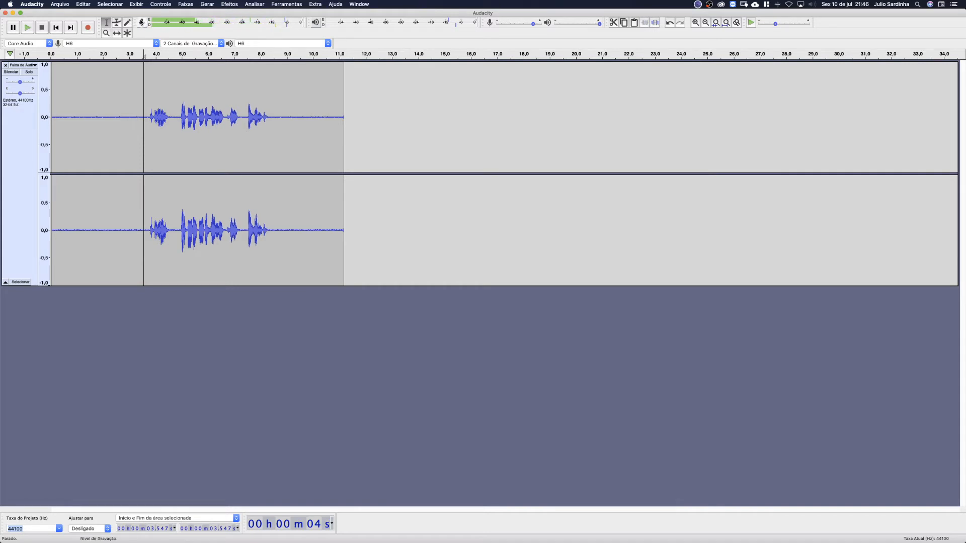
left_click_drag(138, 22, 397, 187)
left_click_drag(565, 191, 509, 365)
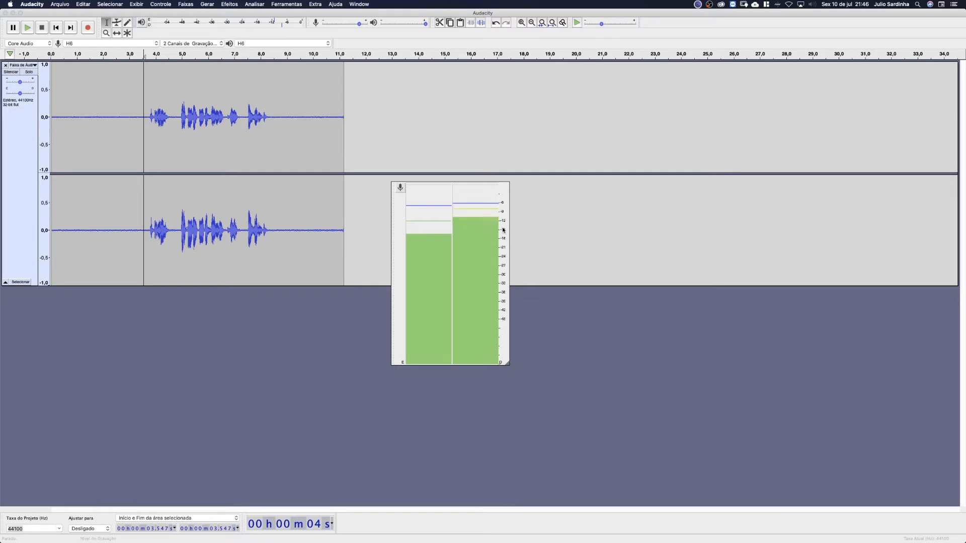
Reset the toolbars so the floating recording meter returns to its default place.
left_click(132, 4)
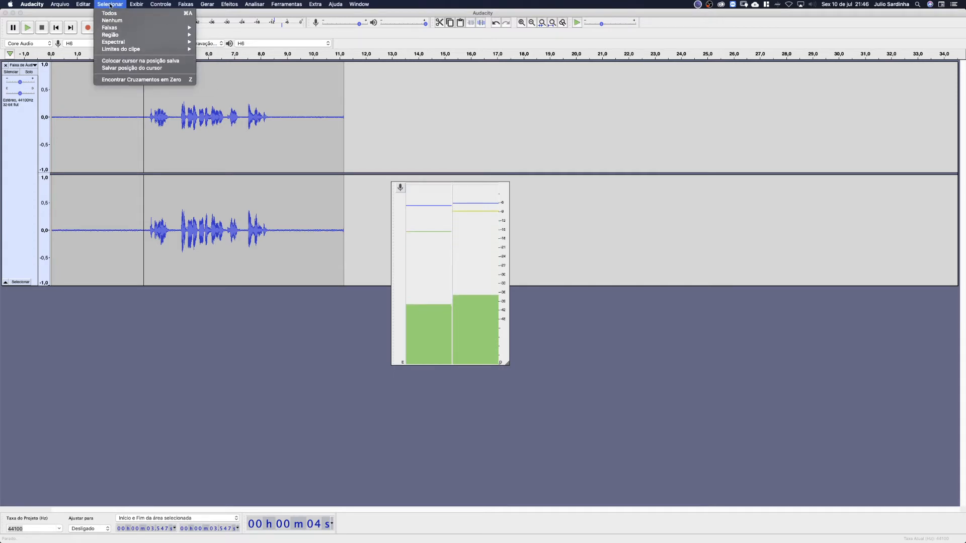
mouse_move(119, 6)
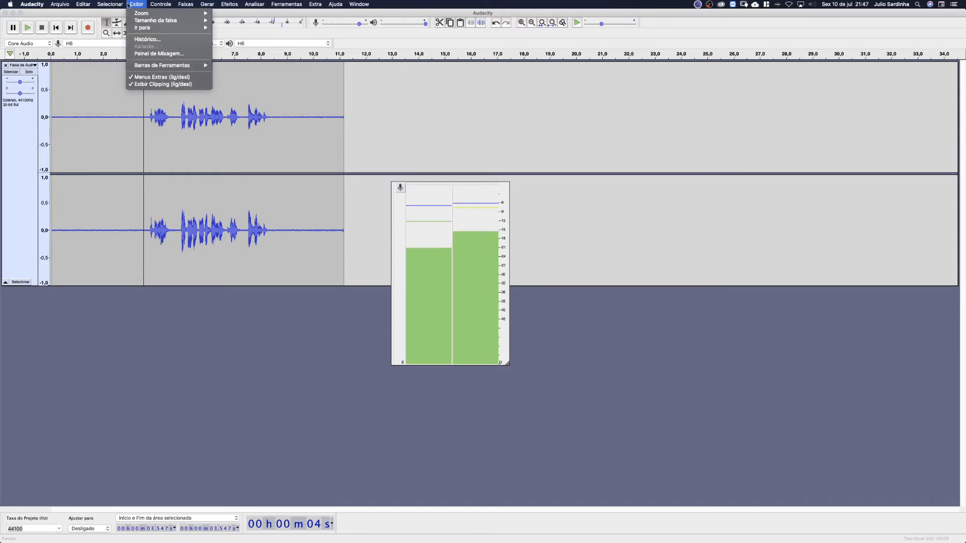
mouse_move(171, 66)
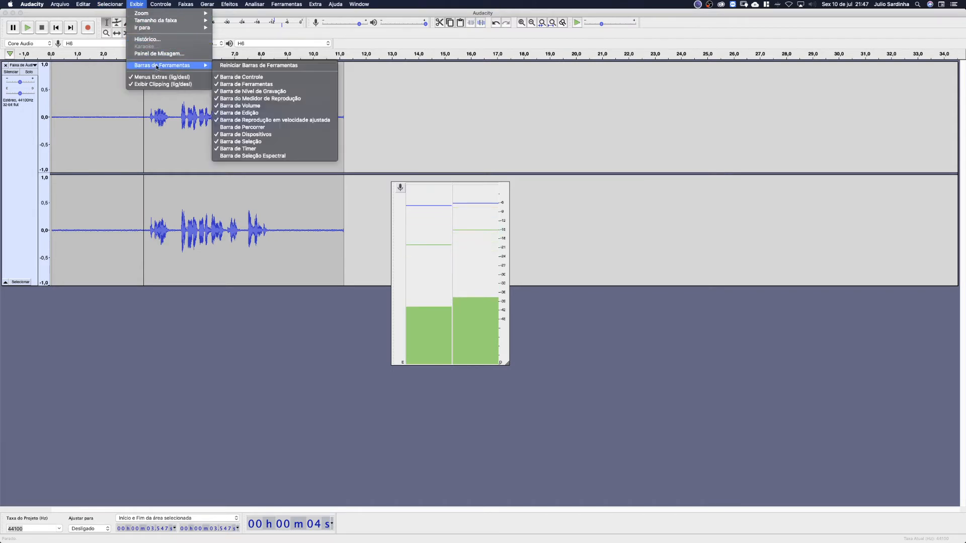
left_click(237, 65)
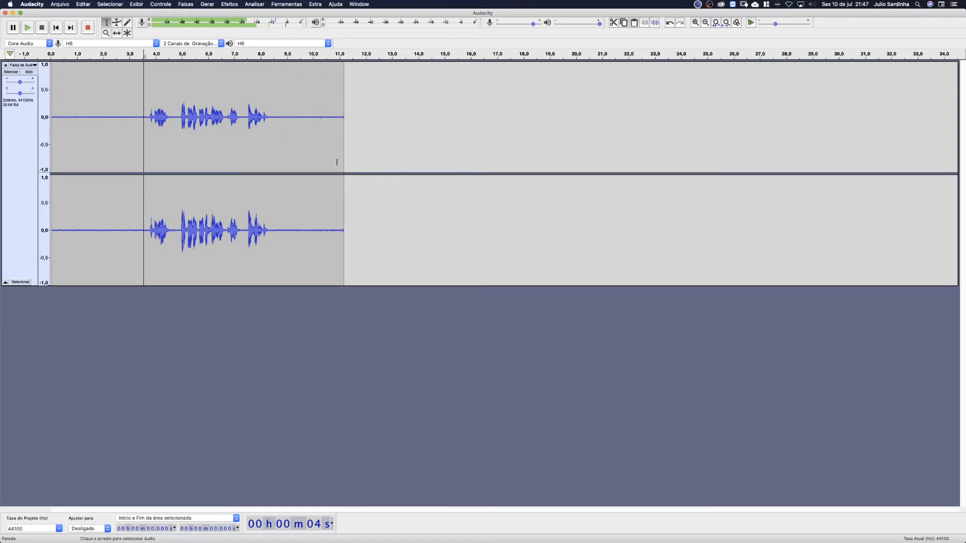
left_click(280, 5)
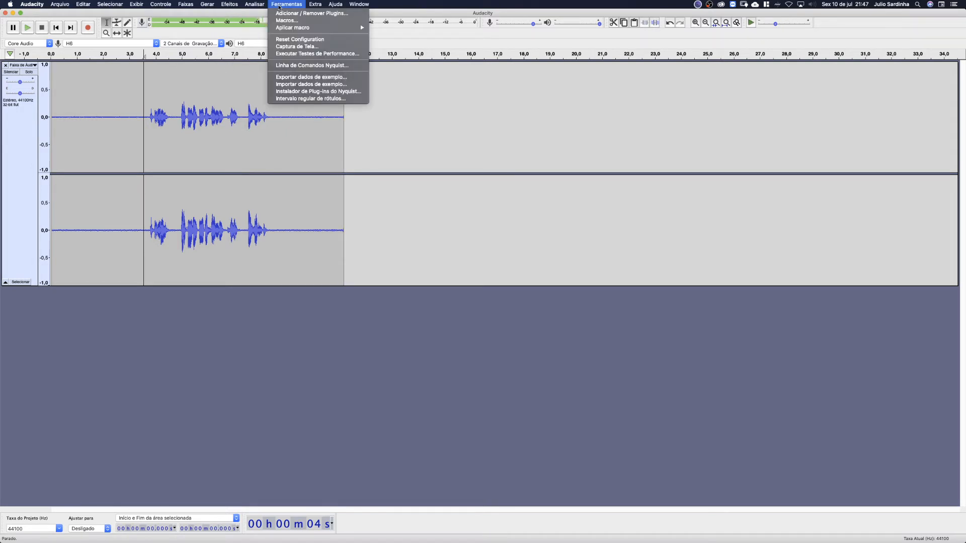
mouse_move(229, 4)
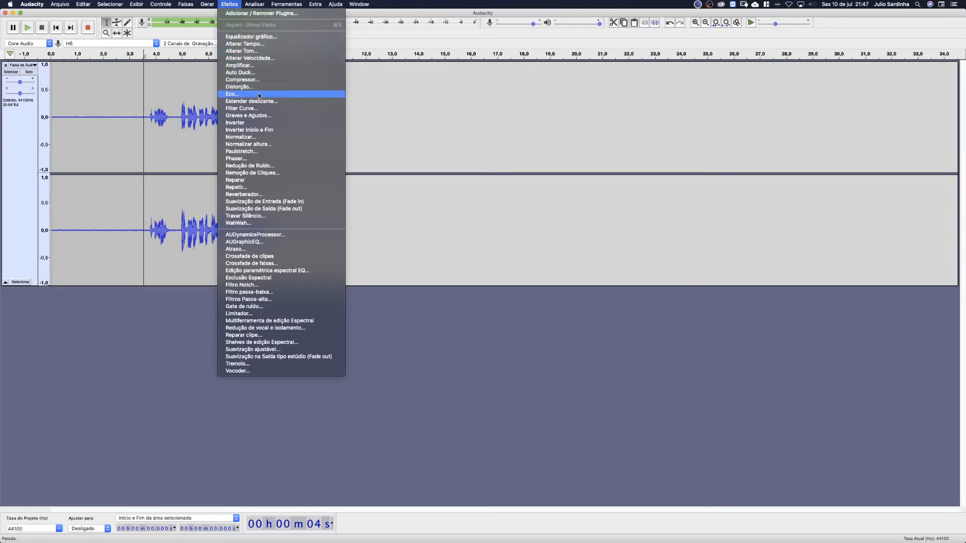
left_click(265, 138)
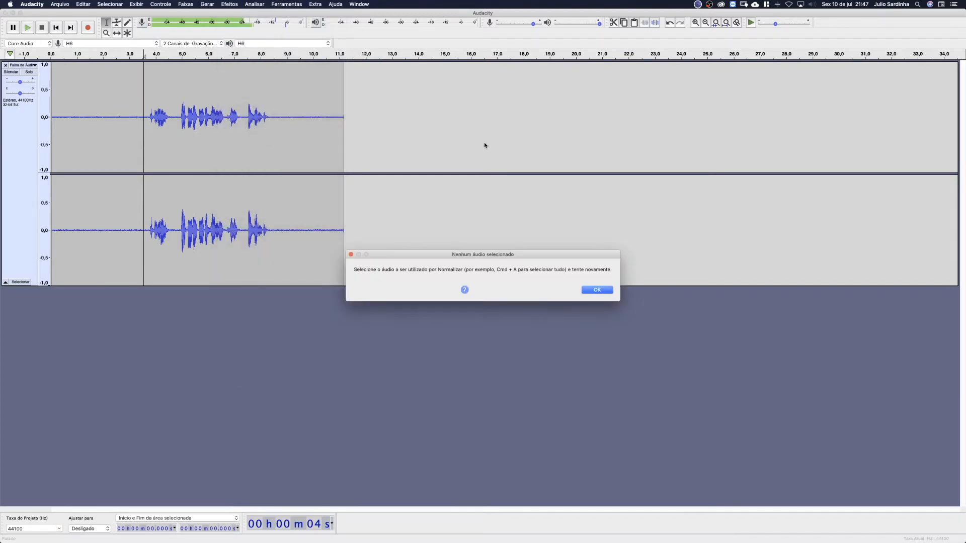
left_click(600, 289)
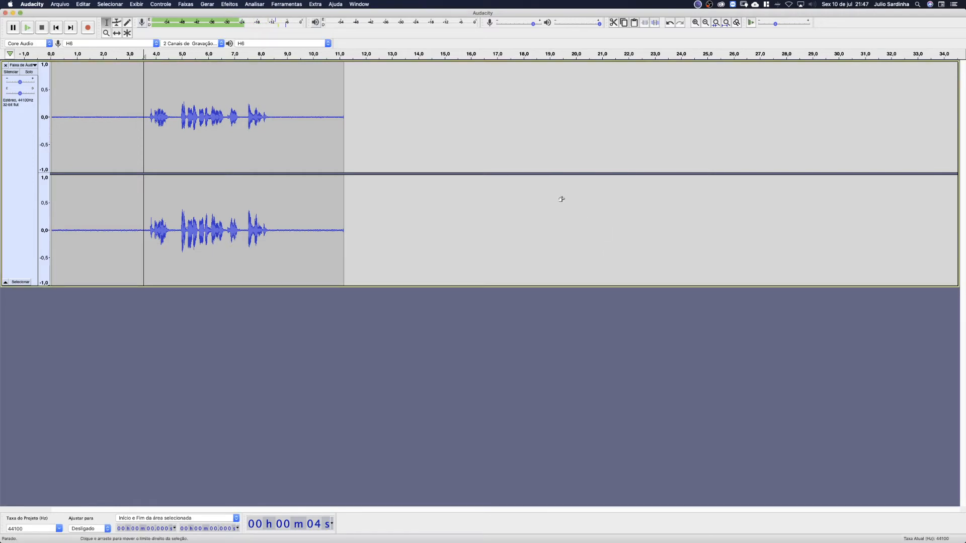
Select the entire clip, open the Normalize effect's settings and close them without applying the effect.
key("super+a")
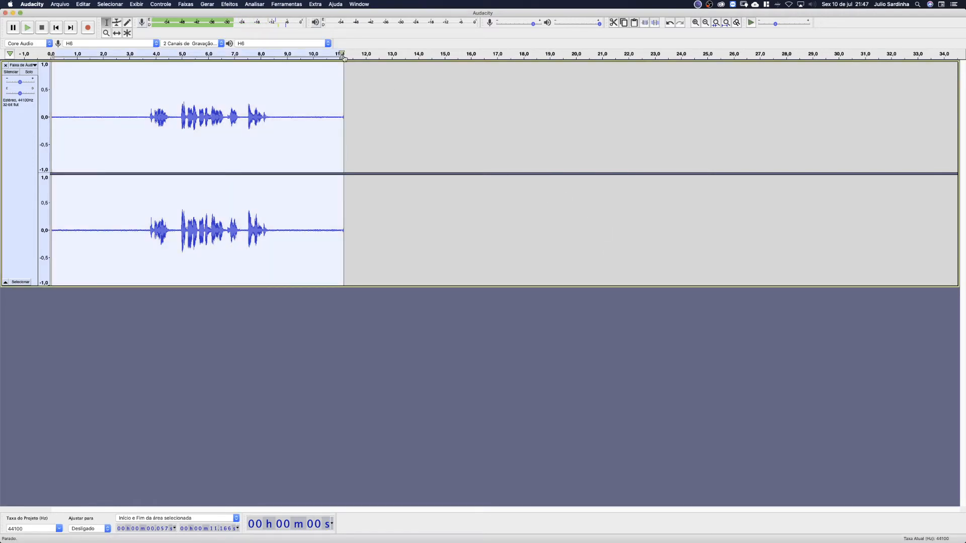
left_click(240, 7)
left_click(267, 137)
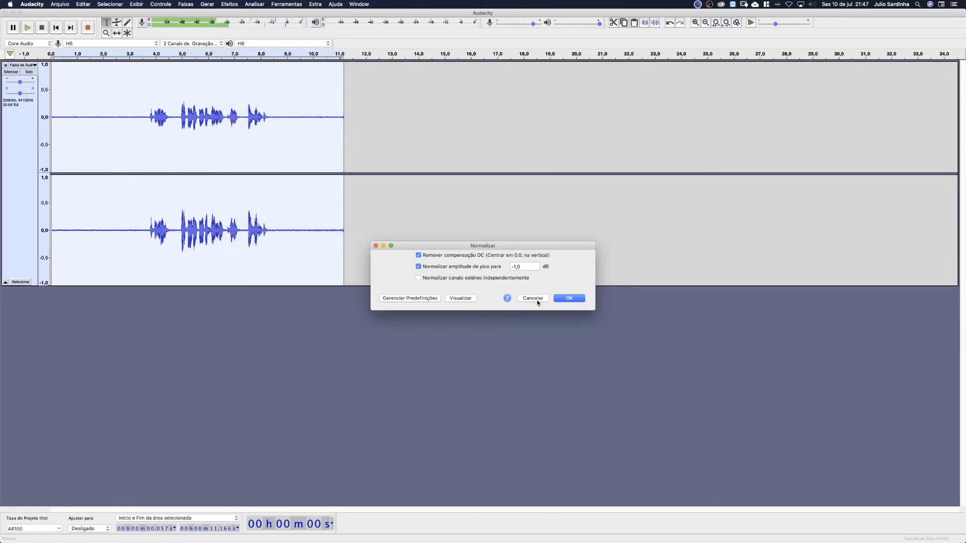
left_click(532, 299)
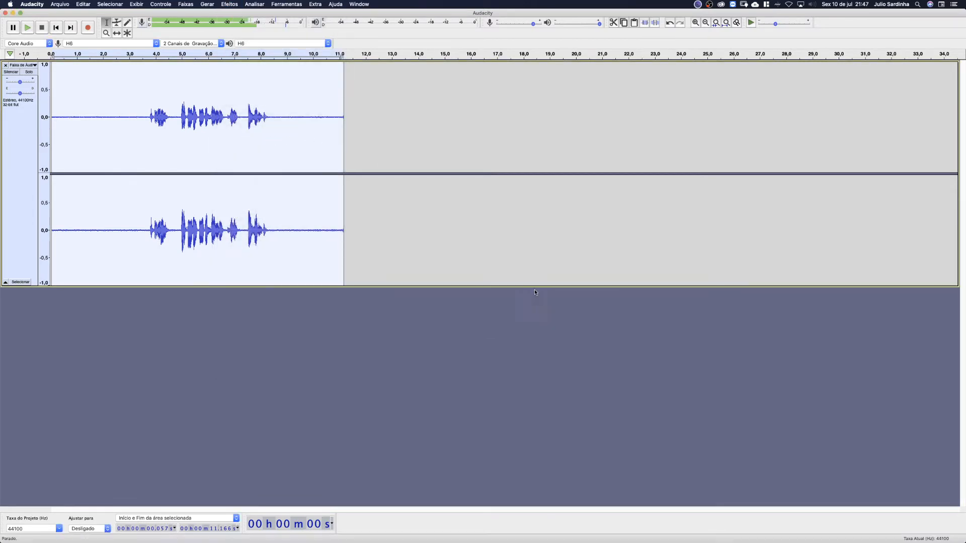
Amplify the whole clip with clipping allowed, raising the gain beyond 11.2 dB.
left_click(229, 5)
mouse_move(262, 7)
mouse_move(208, 6)
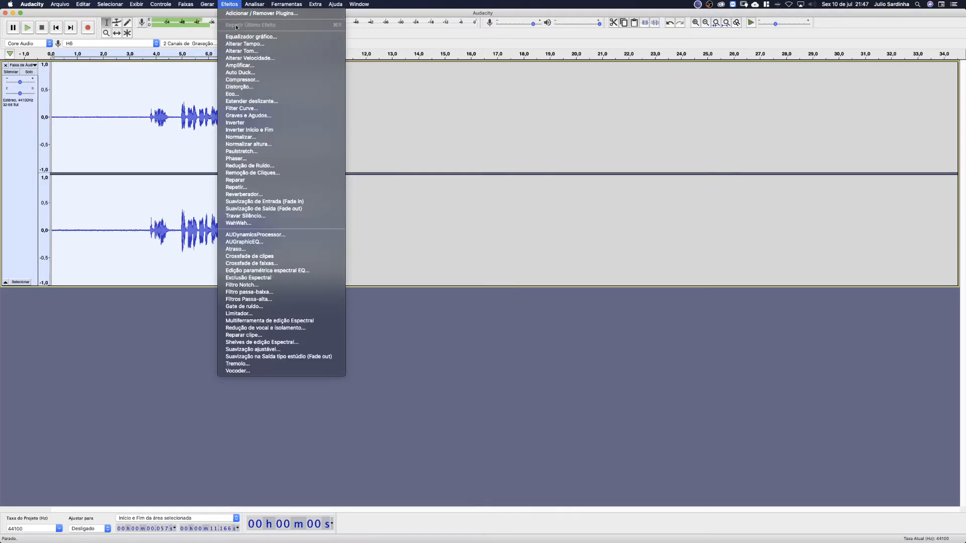
left_click(249, 65)
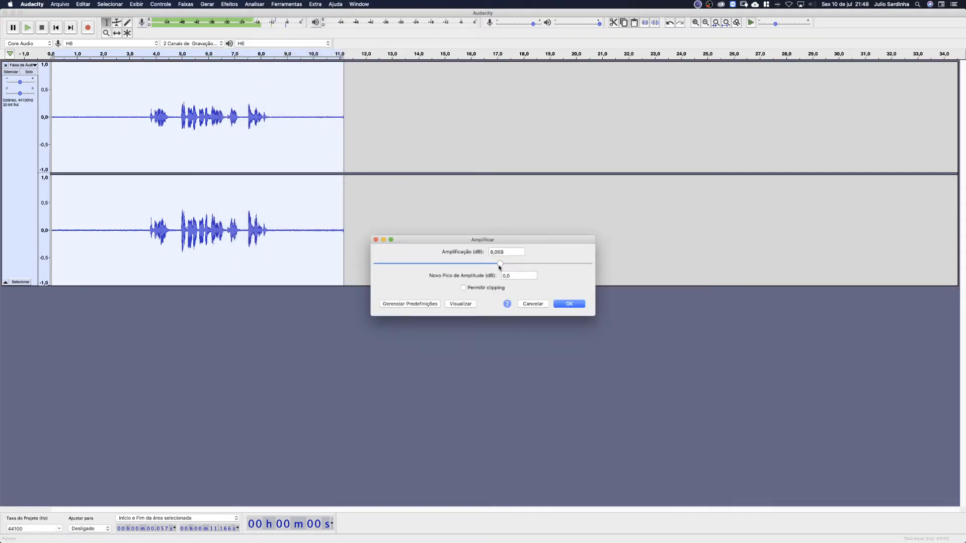
left_click_drag(500, 263, 506, 264)
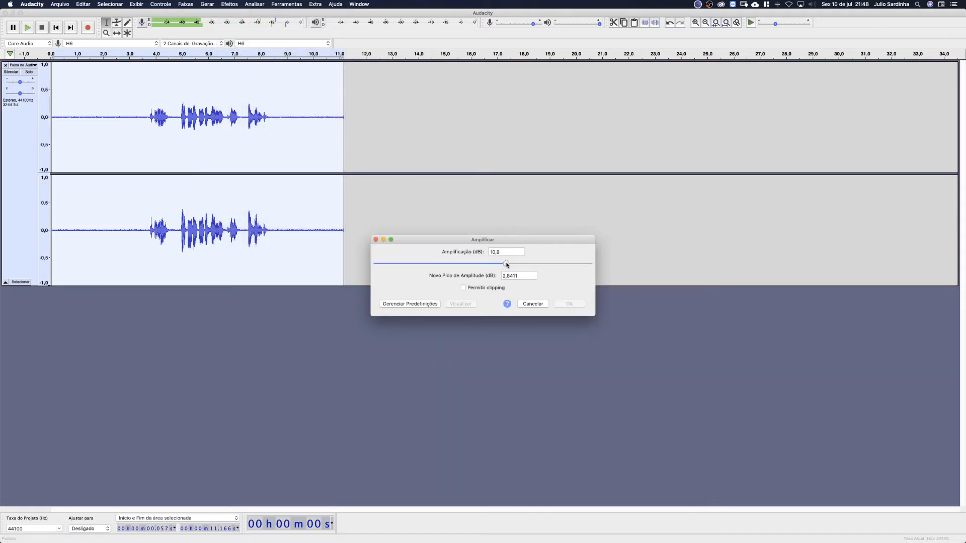
left_click(464, 288)
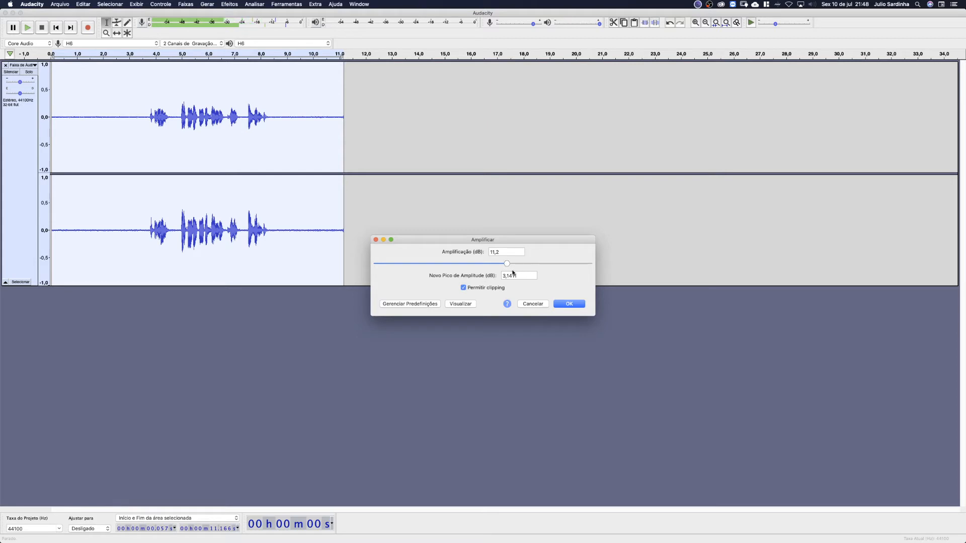
left_click_drag(507, 263, 522, 263)
left_click(574, 306)
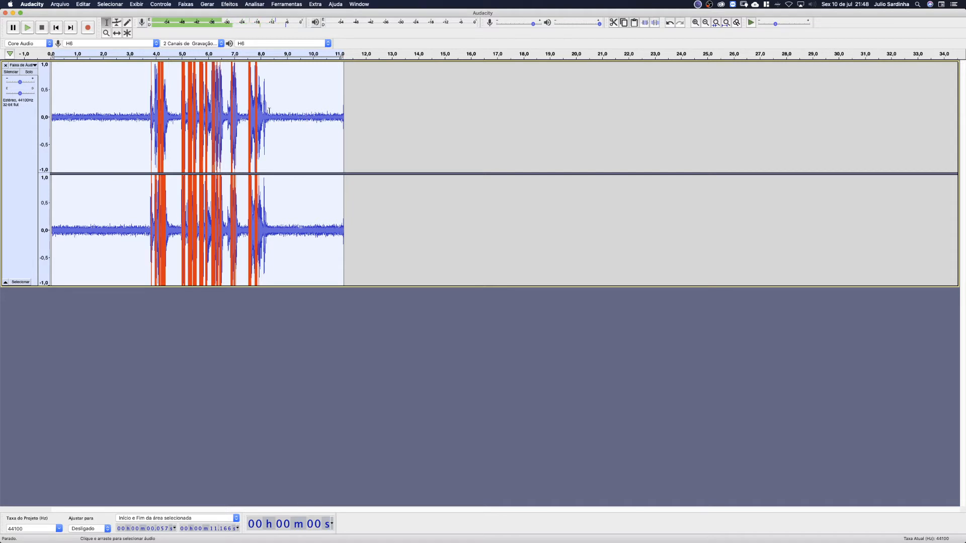
Play the amplified speech from about 3.8 s, stop it, and undo the amplification.
left_click(151, 102)
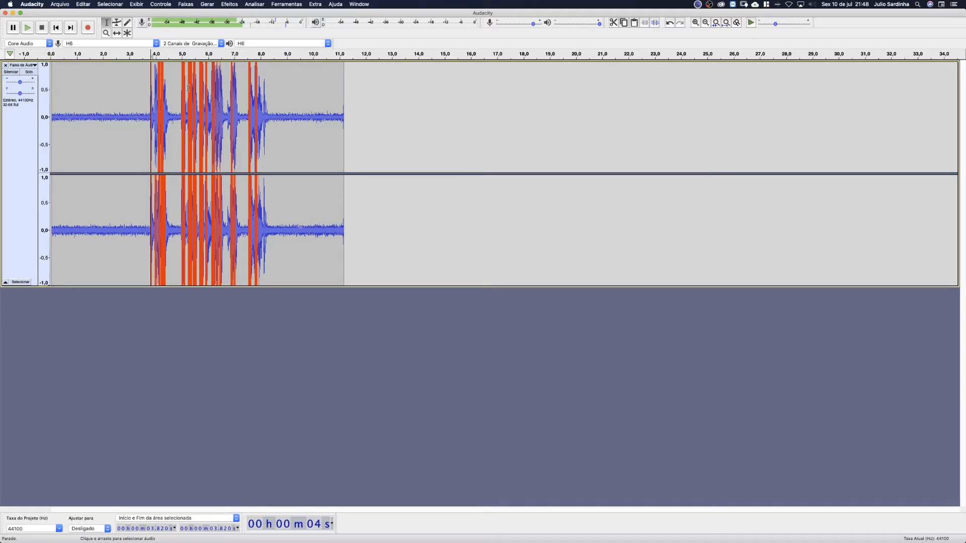
key("space")
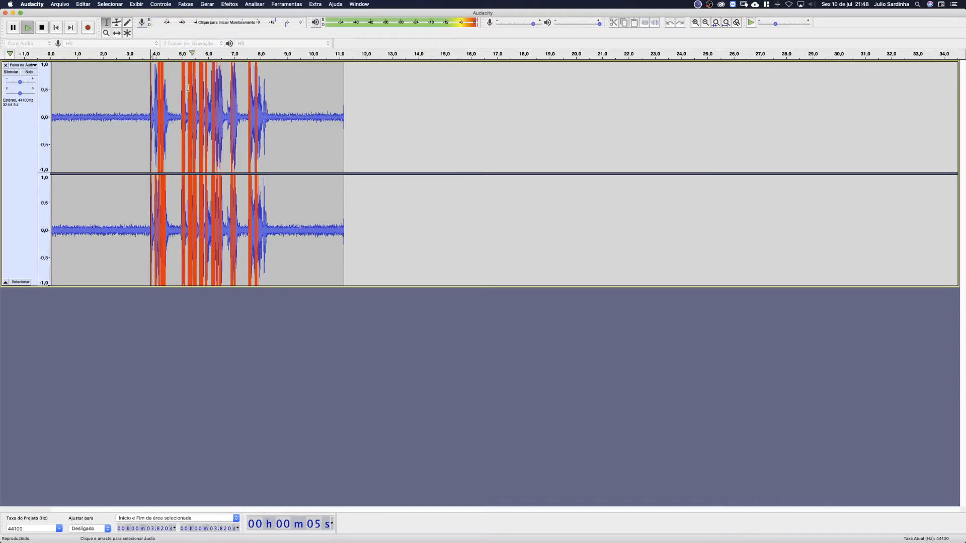
key("space")
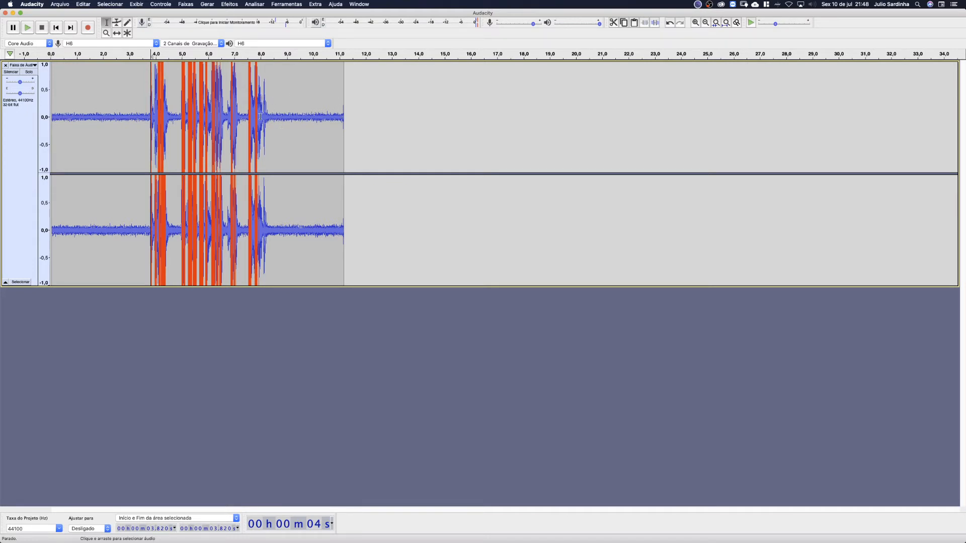
key("super+z")
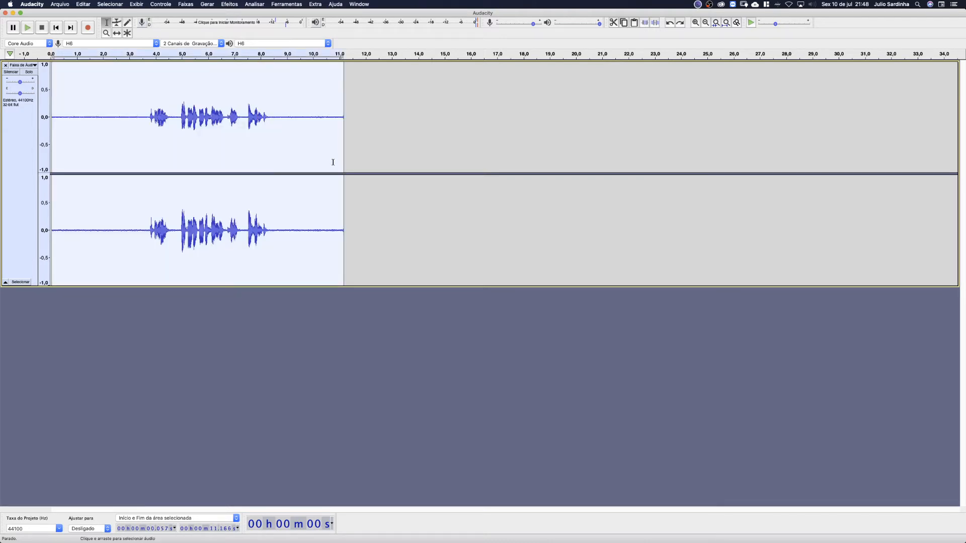
Start monitoring the input level, lower the recording volume as a test, and raise it to slightly above its original setting.
left_click(223, 25)
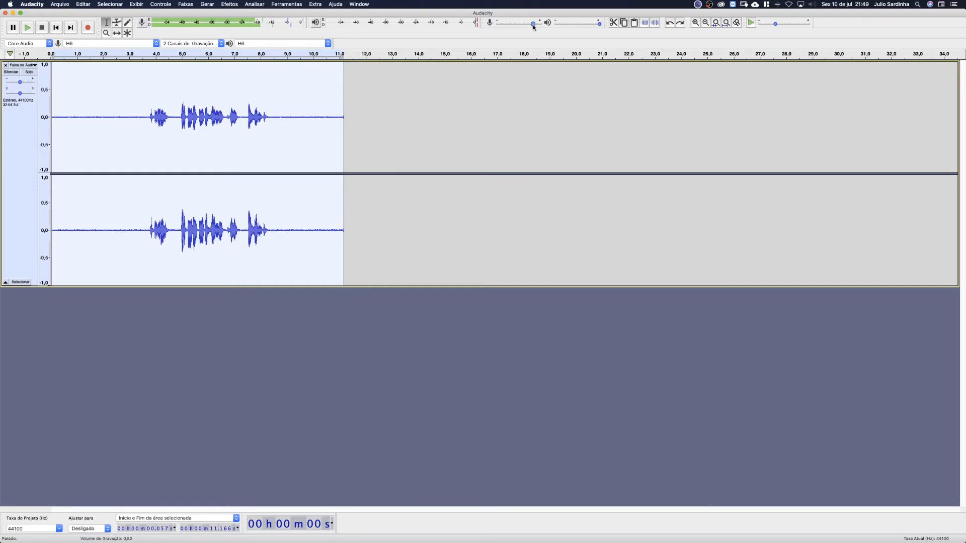
mouse_move(533, 27)
left_click_drag(533, 25, 513, 25)
left_click_drag(513, 24, 541, 23)
left_click_drag(538, 24, 537, 25)
mouse_move(537, 24)
Play the selected clip through its speech and stop the playback.
left_click(27, 28)
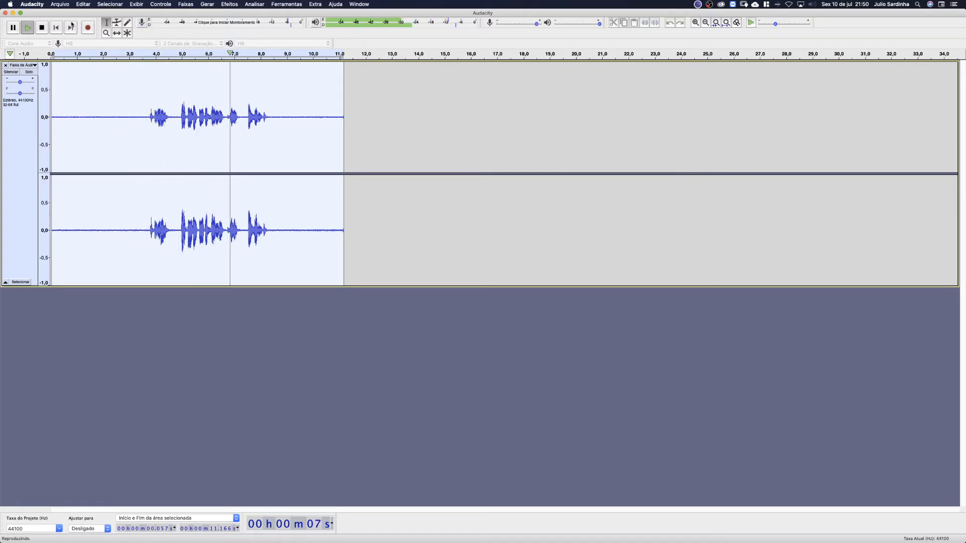
left_click(43, 28)
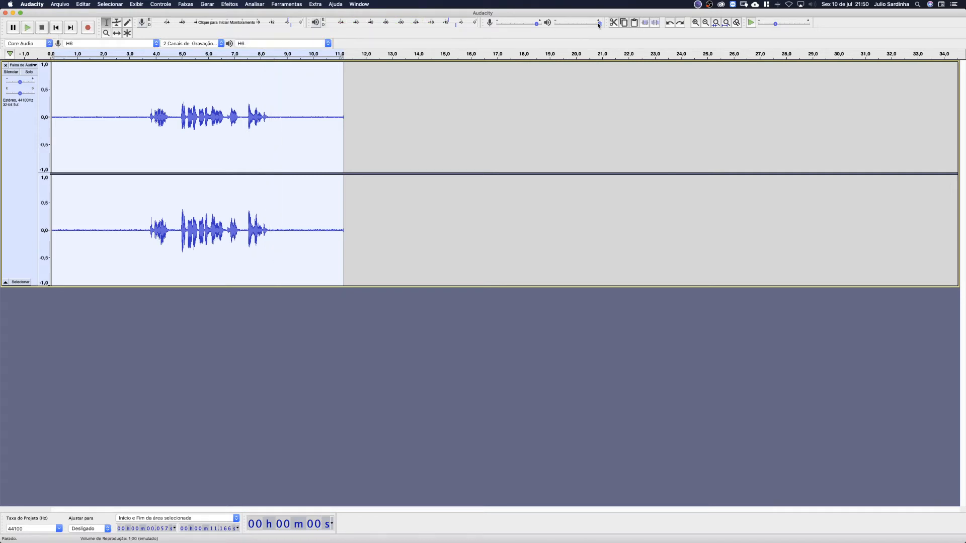
Lower the playback volume, play the speech from about 3.6 s, and restore the playback volume to maximum.
left_click_drag(599, 23, 582, 24)
left_click(146, 82)
left_click(29, 30)
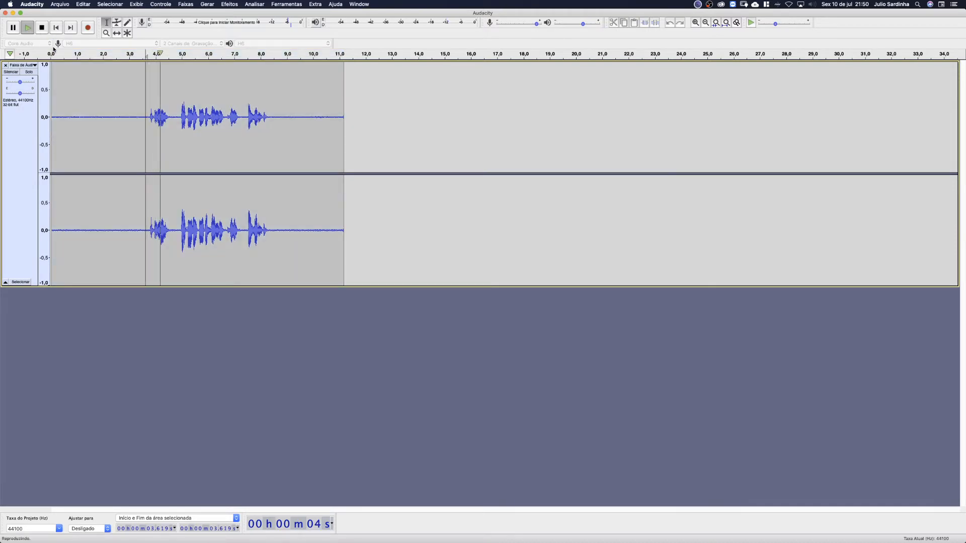
left_click_drag(579, 24, 601, 24)
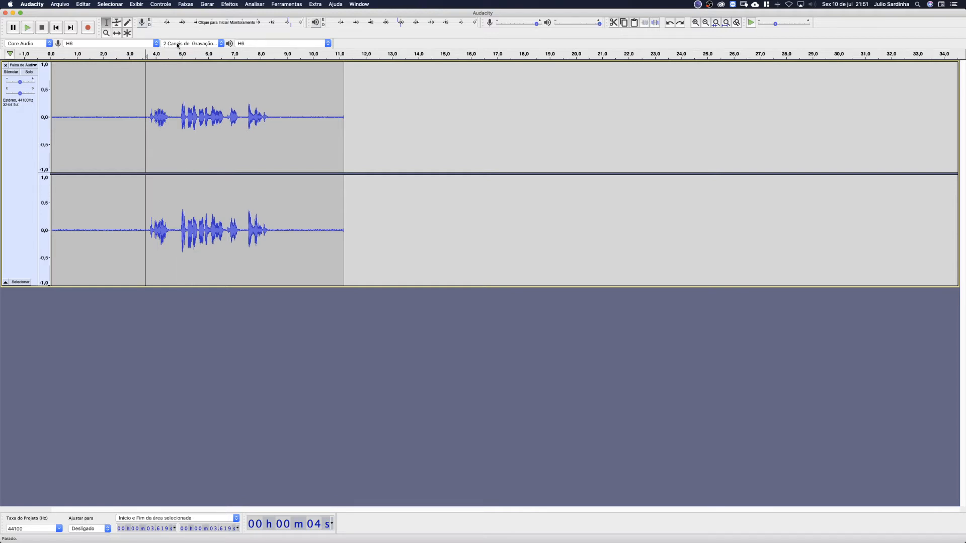
Look at the mono and stereo recording channel options and keep two-channel stereo.
left_click(221, 43)
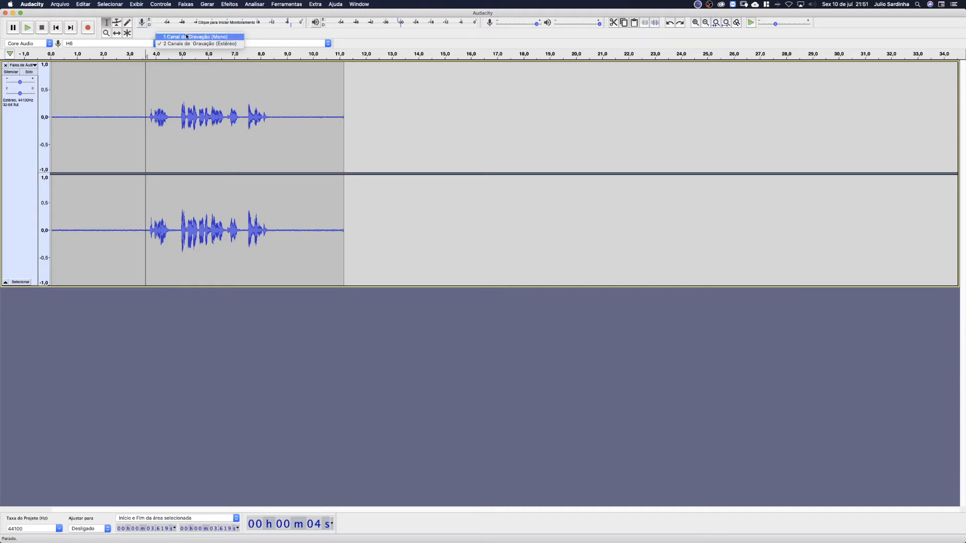
left_click(265, 33)
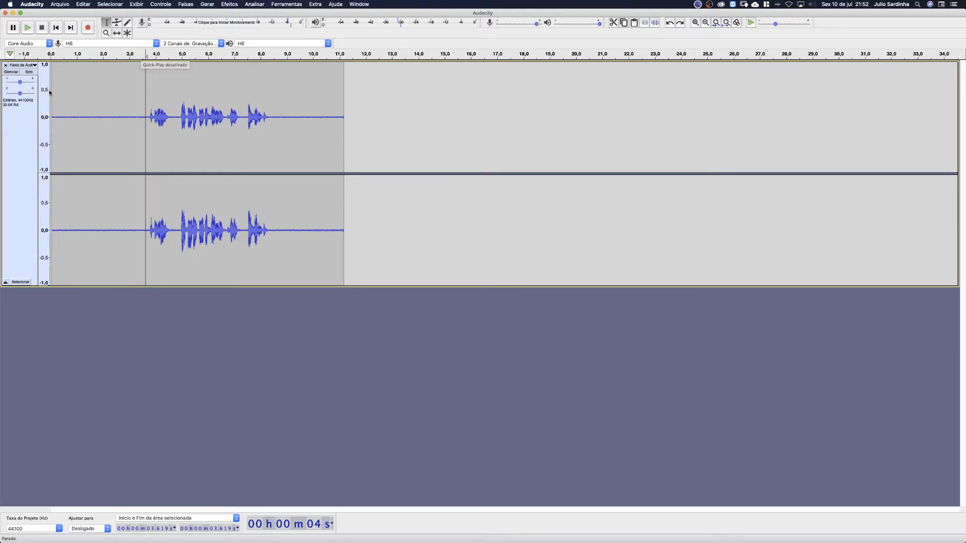
Select and play the silent stretch from the clip's start to about 3.7 s, and place the cursor just before the speech.
left_click_drag(53, 91, 147, 90)
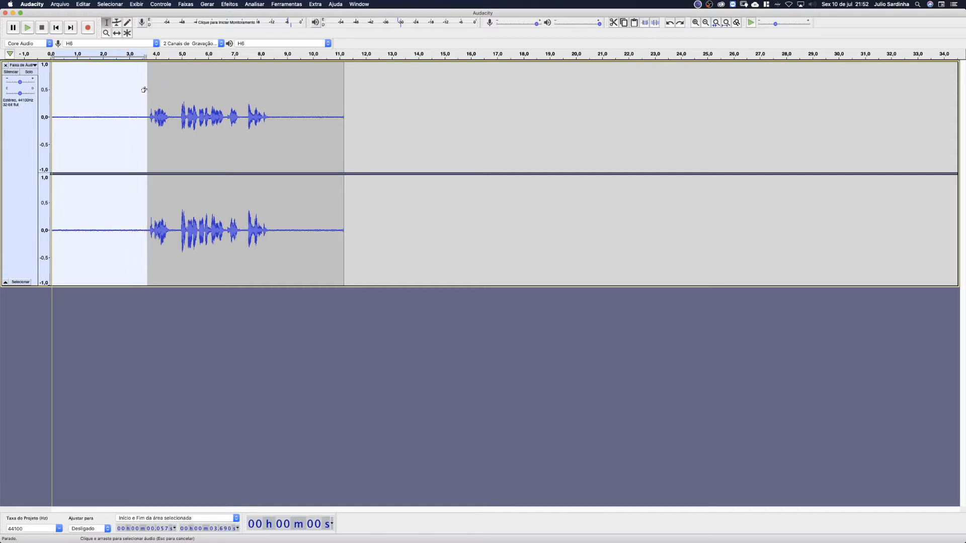
key("space")
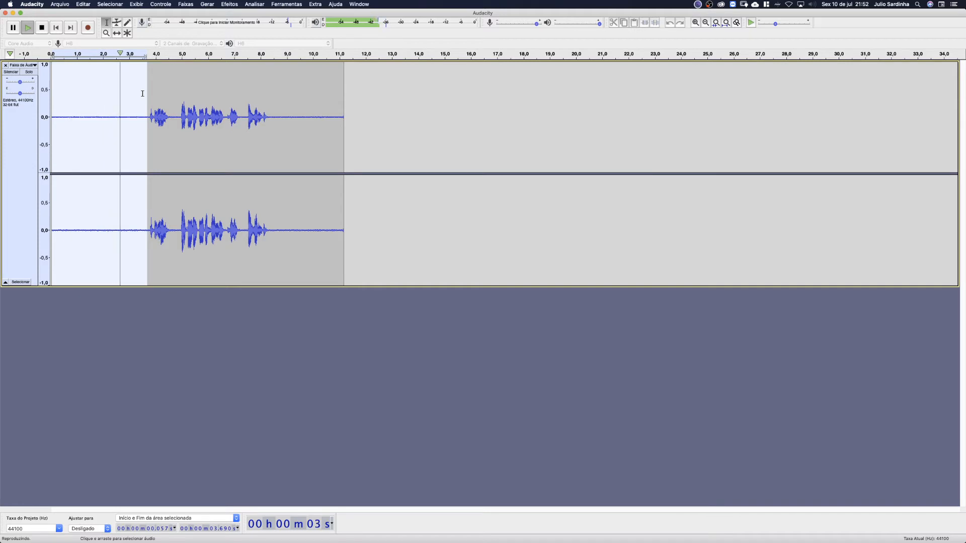
left_click(166, 107)
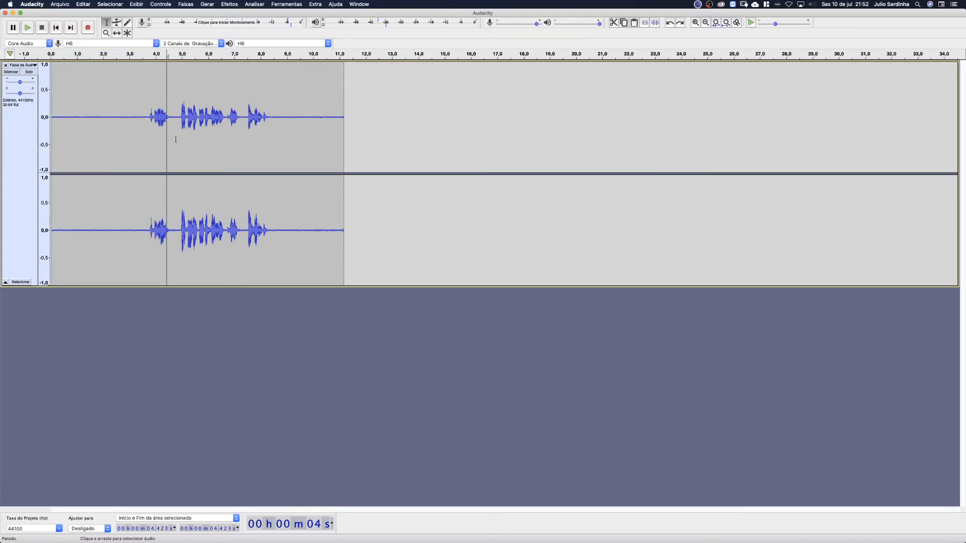
left_click(148, 118)
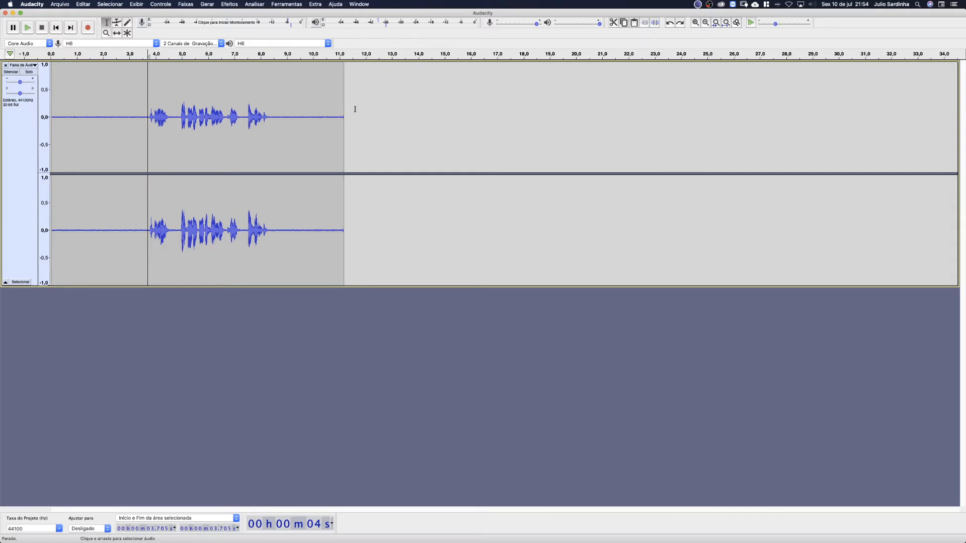
left_click_drag(355, 109, 36, 113)
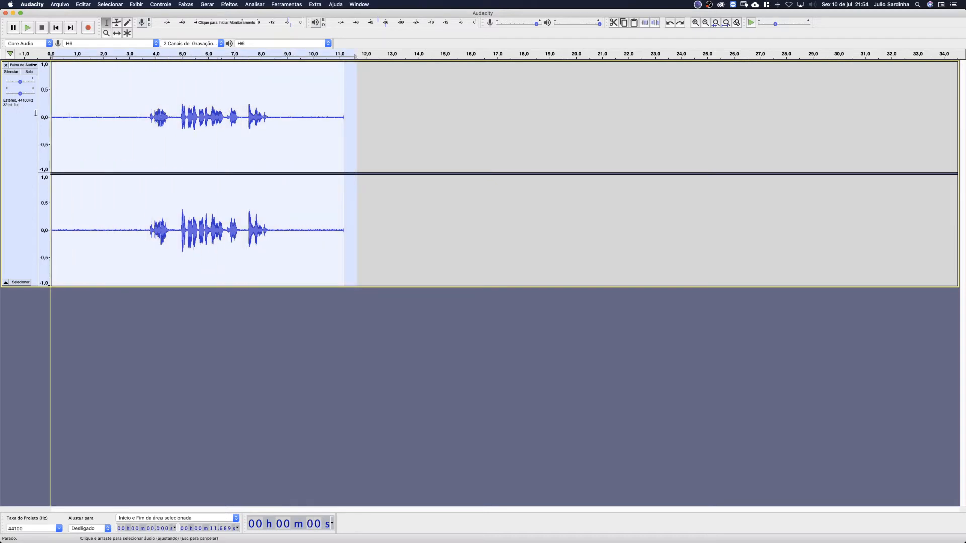
left_click(403, 118)
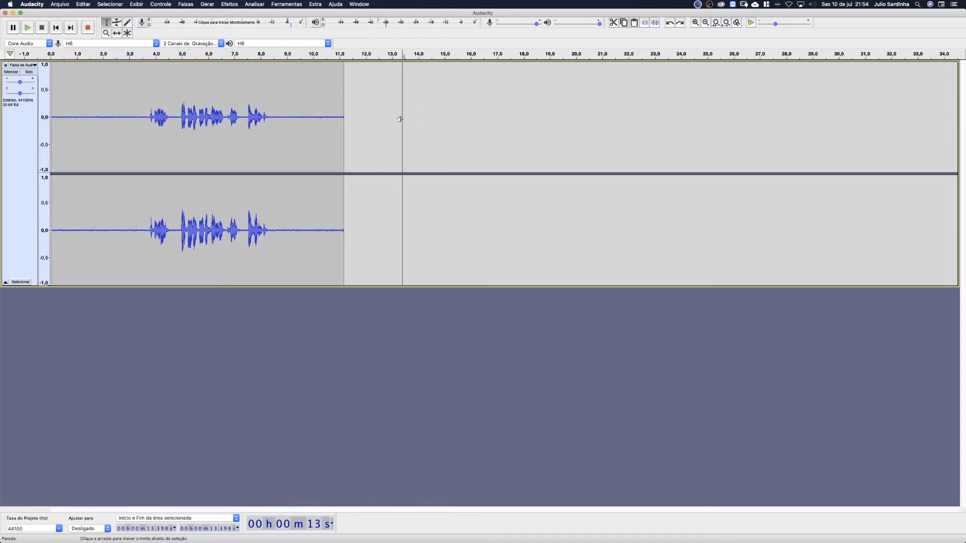
key("super+a")
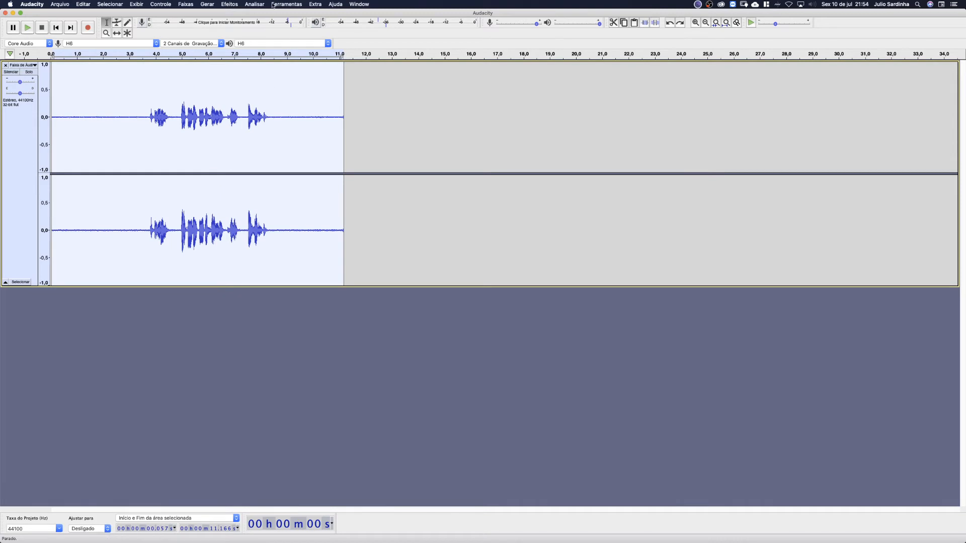
left_click(230, 5)
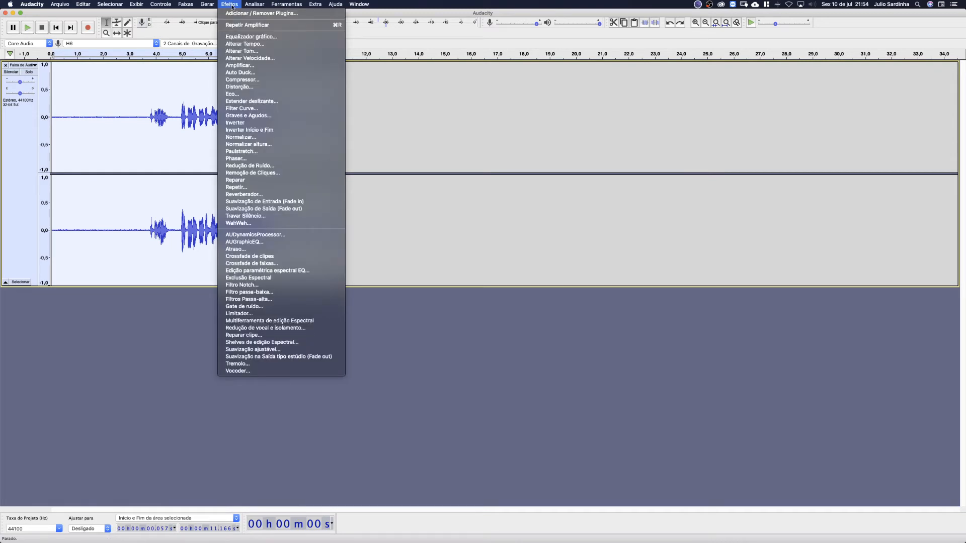
left_click(258, 137)
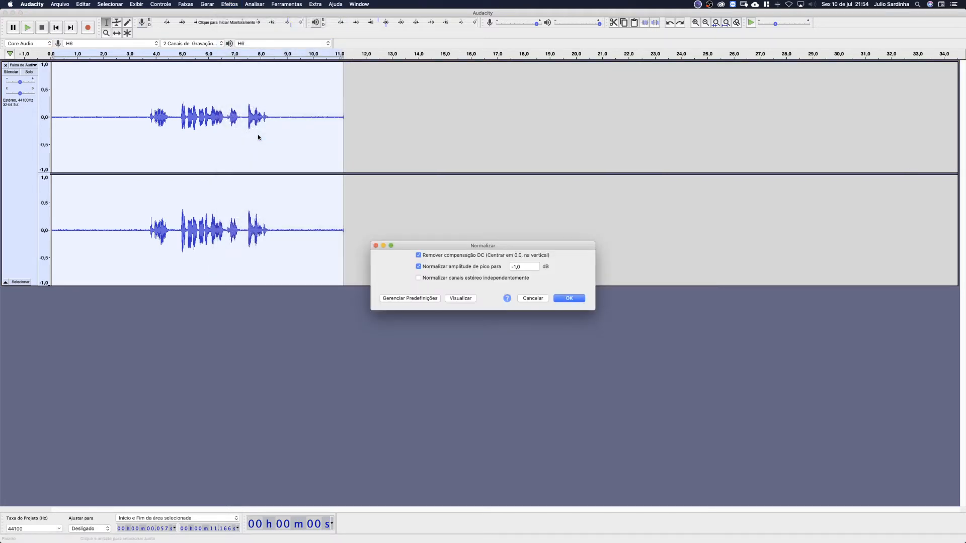
left_click_drag(455, 246, 413, 159)
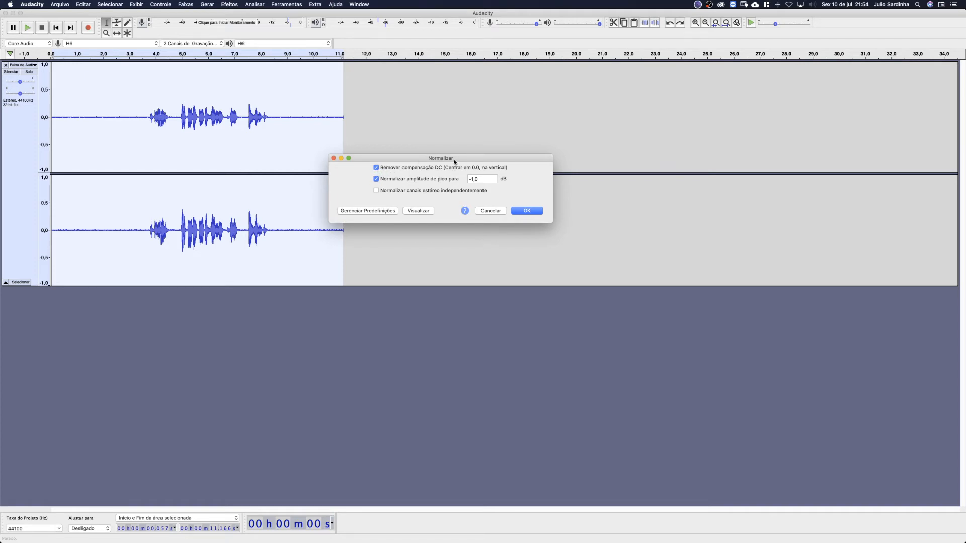
left_click(491, 210)
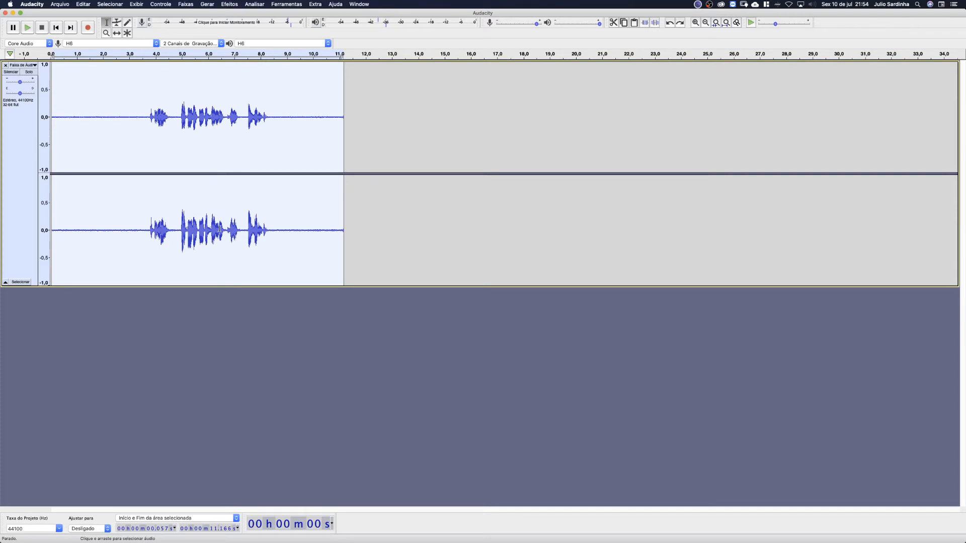
Compare the speech peaks of the left and right channels at the start of the speech and around 5 s.
left_click(183, 211)
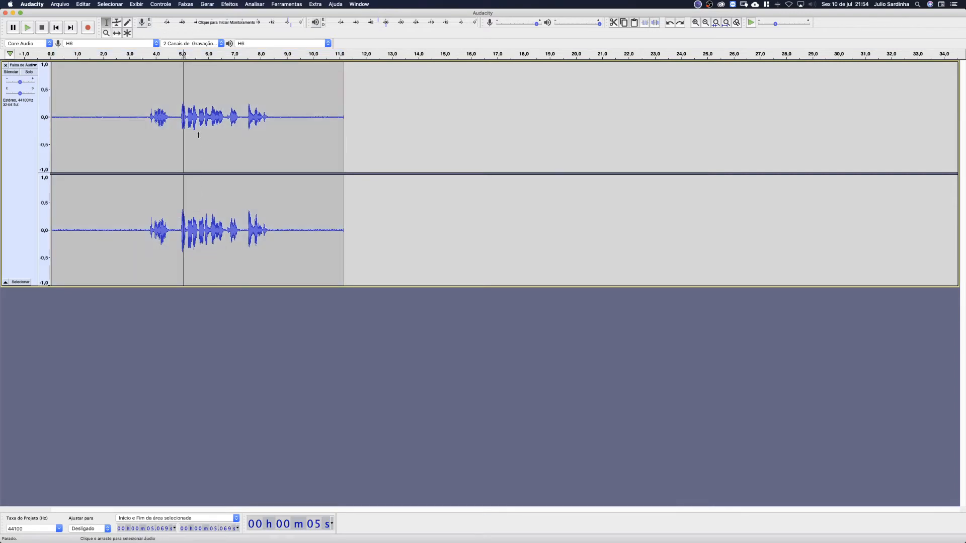
left_click(149, 113)
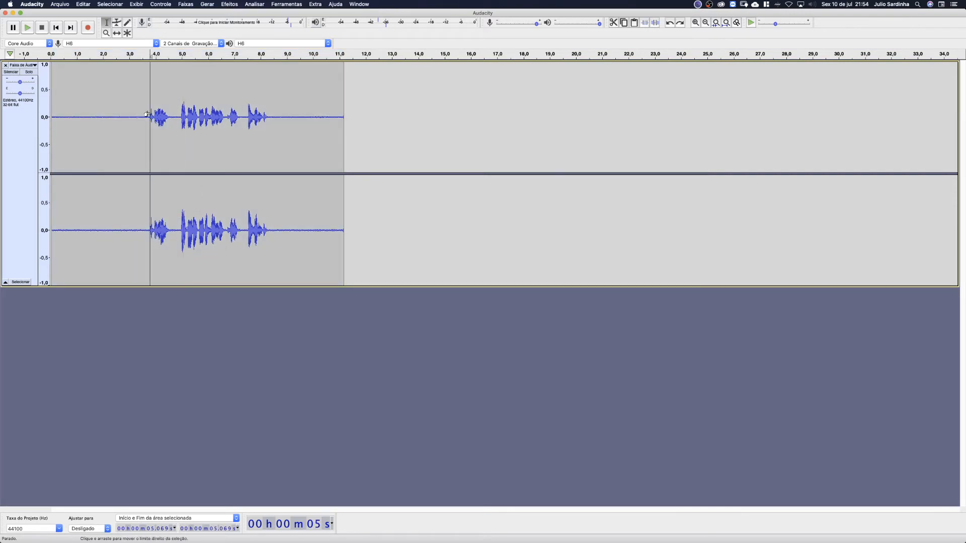
left_click(184, 107)
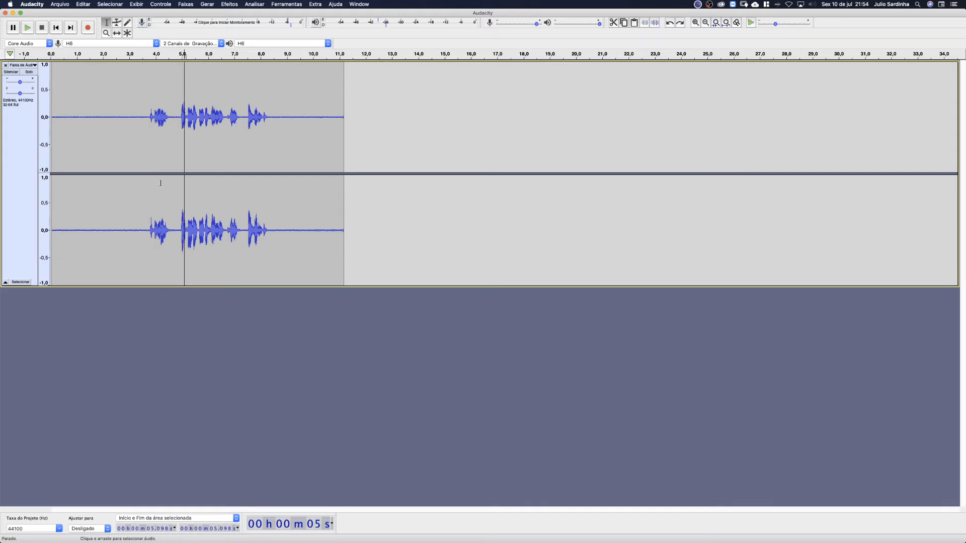
left_click(180, 215)
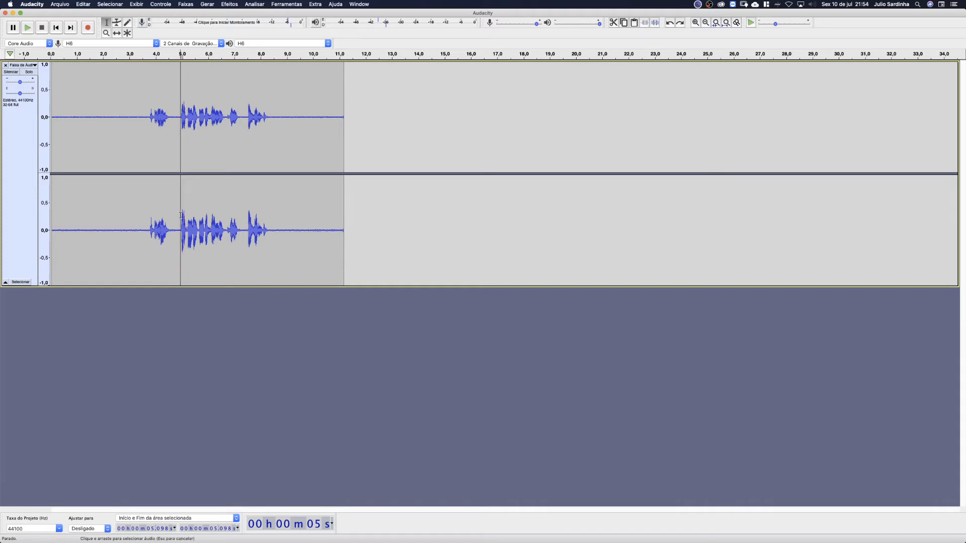
left_click(182, 215)
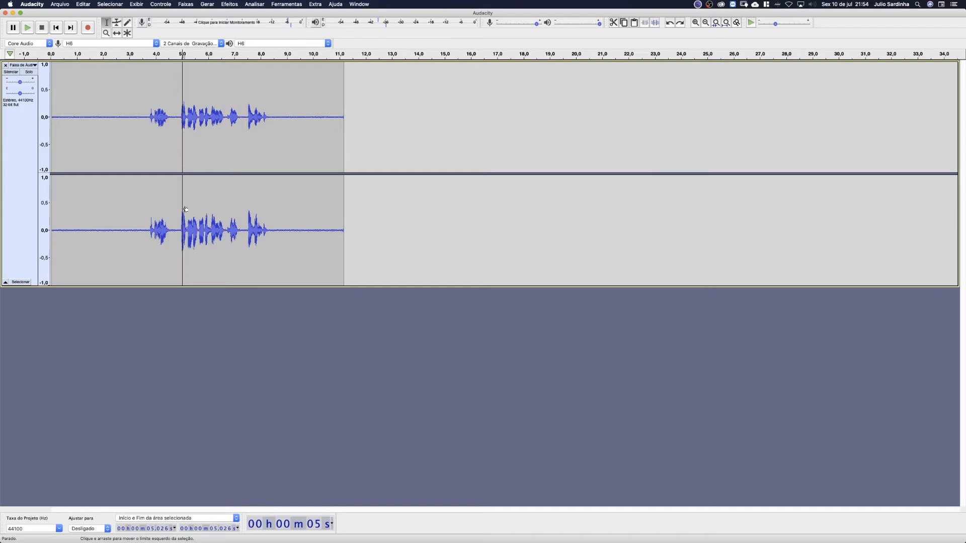
Try amplifying the clip with the Envelope tool at about 5.2 s, undo the envelope change, and return to the Selection tool.
left_click(119, 24)
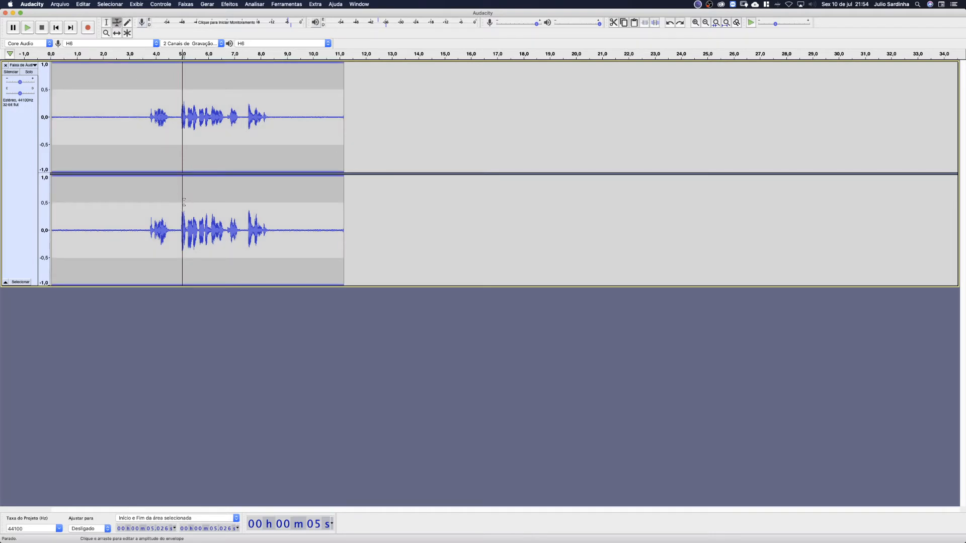
left_click_drag(185, 201, 187, 176)
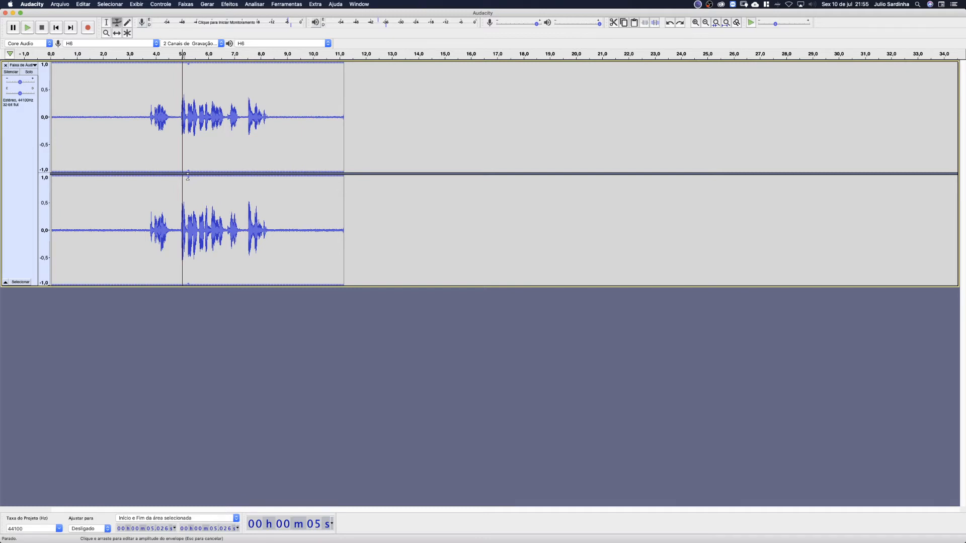
left_click_drag(188, 176, 187, 201)
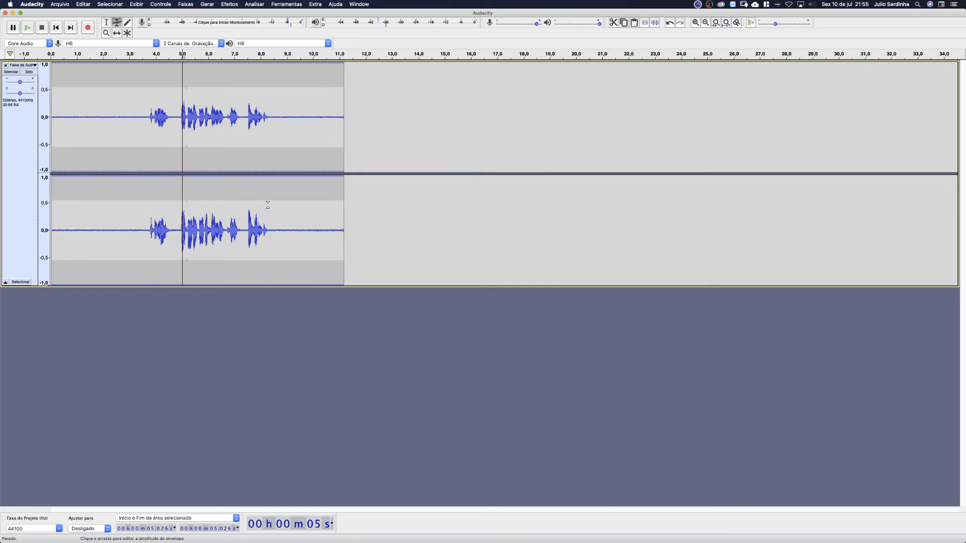
key("super+z")
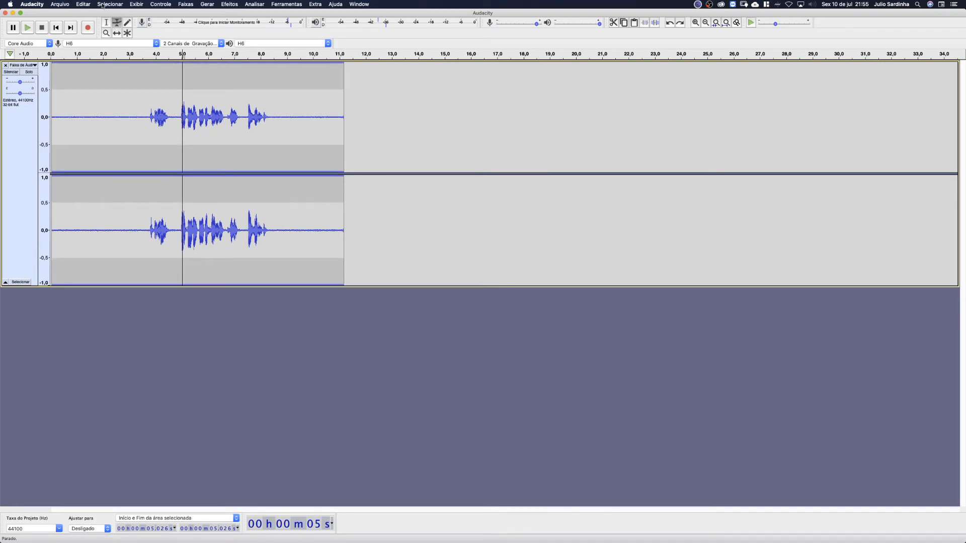
left_click(106, 23)
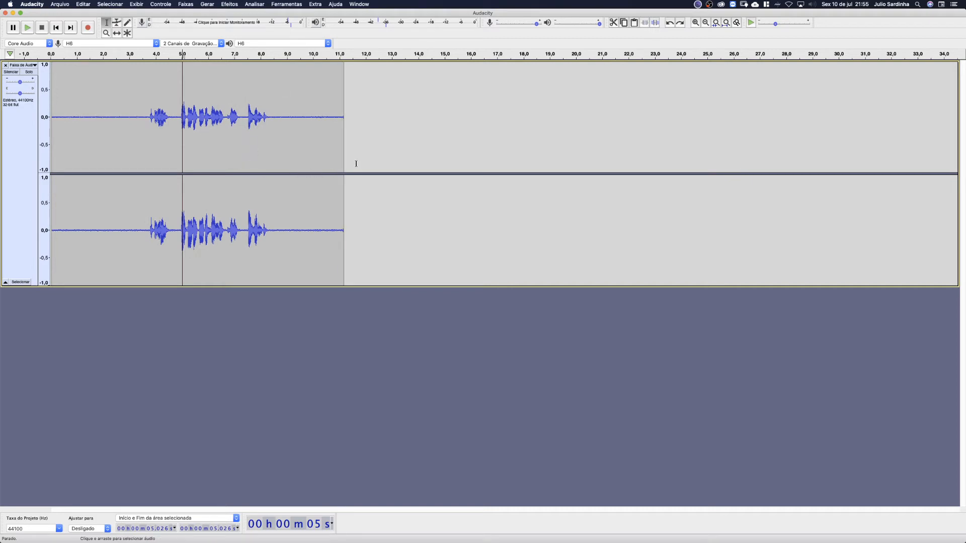
Normalize the whole clip to a peak amplitude of -1.0 dB with DC offset removal, treating the stereo channels independently.
double_click(341, 177)
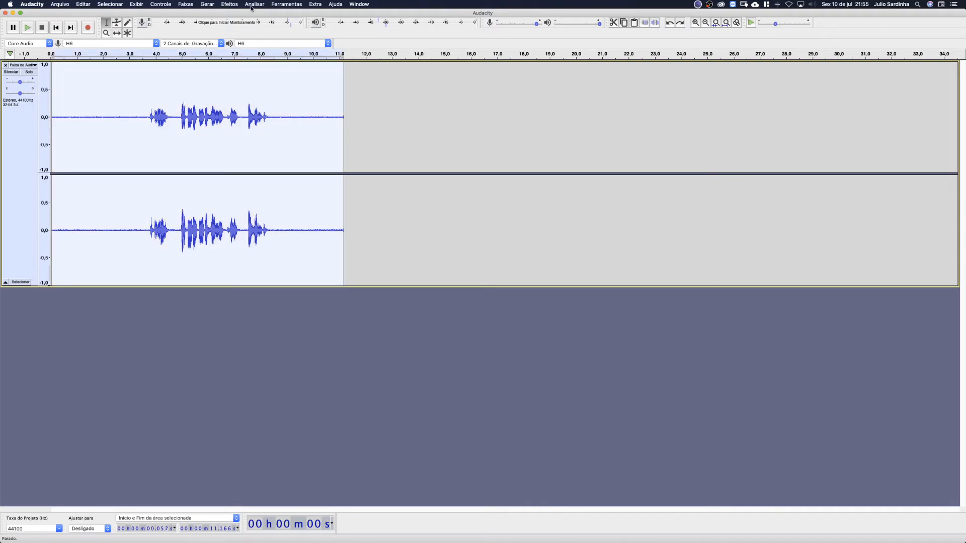
left_click(283, 5)
mouse_move(254, 4)
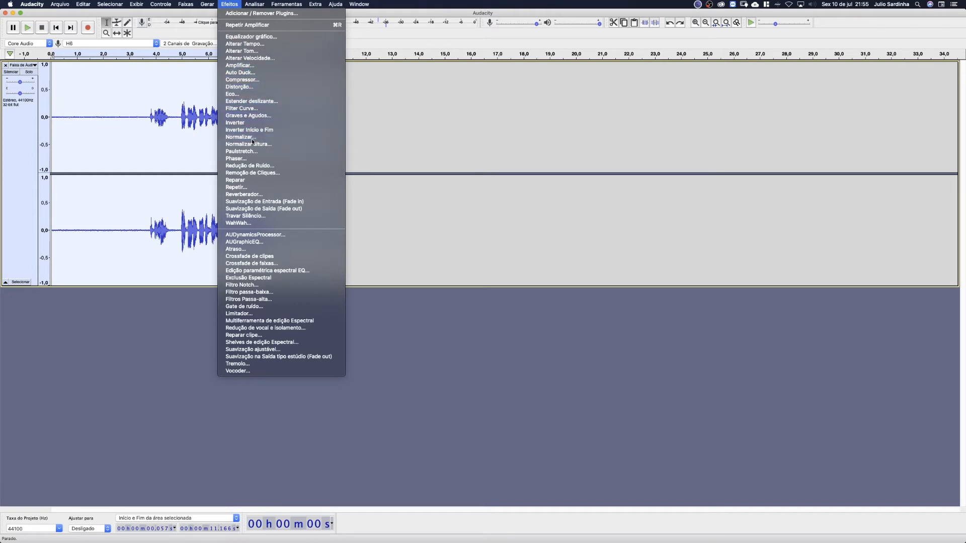
left_click(251, 137)
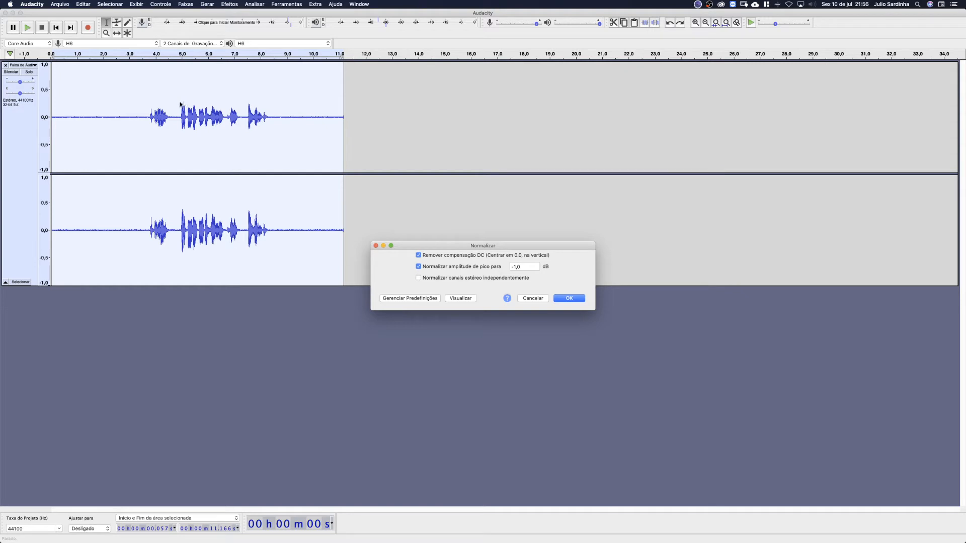
left_click(512, 270)
left_click(418, 277)
left_click(572, 298)
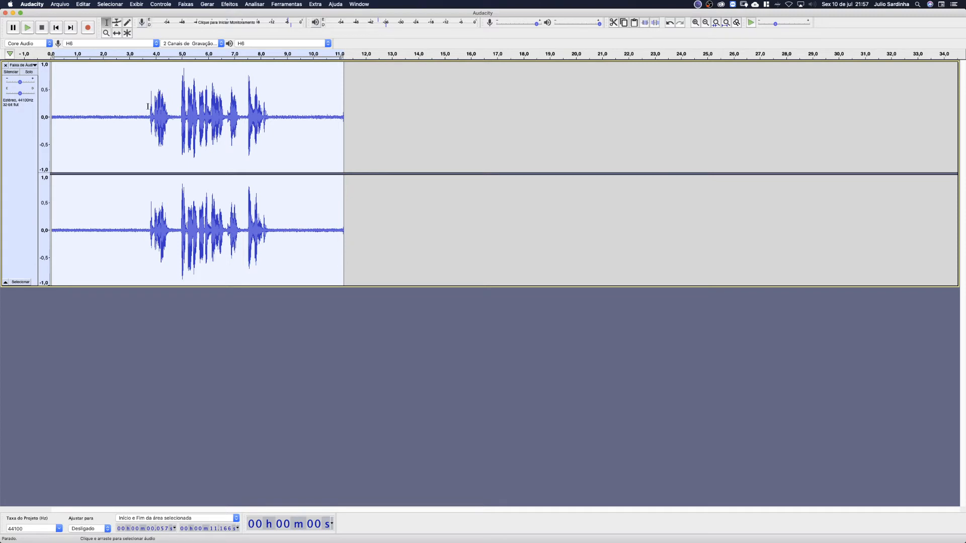
Select the noise-only stretch from the clip's start to about 3.6 s, just before the speech, and play it.
left_click(376, 107)
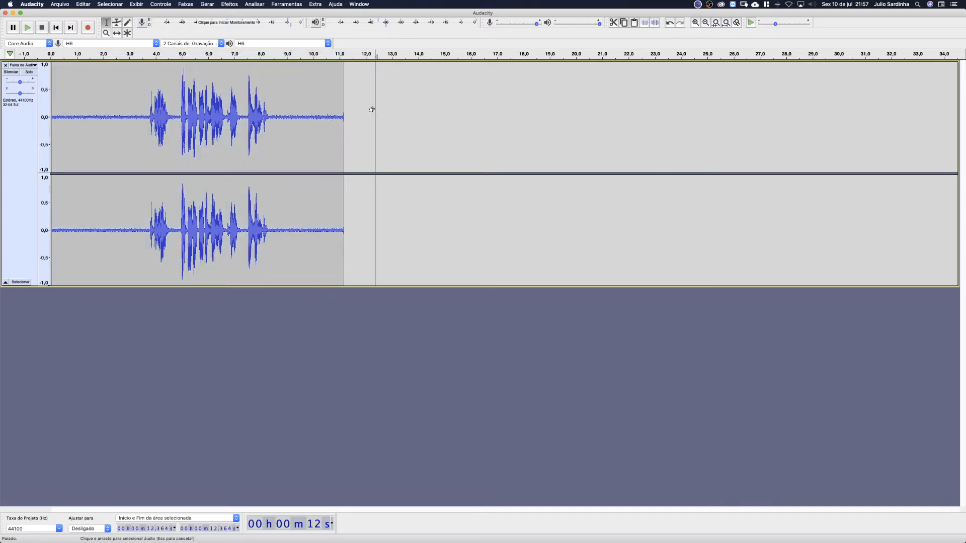
left_click(54, 125)
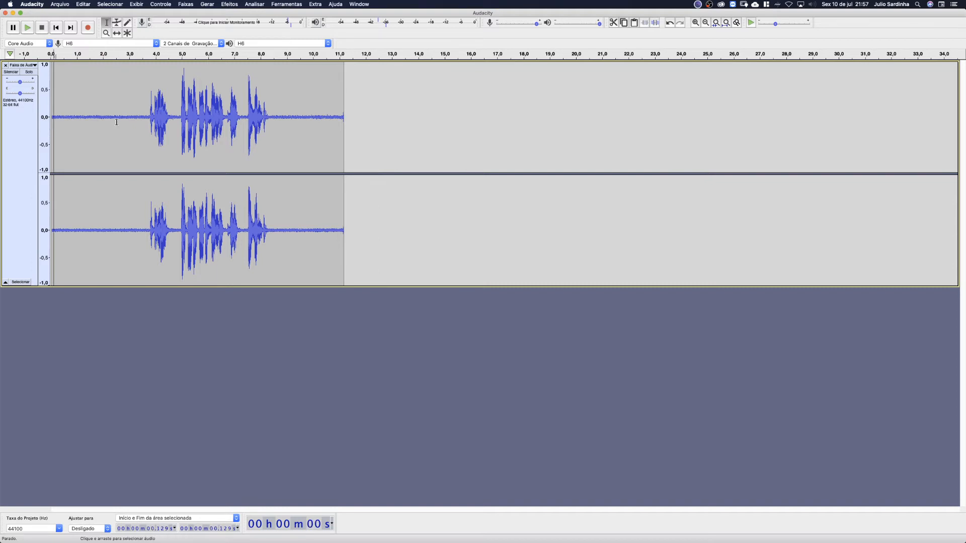
left_click(146, 118)
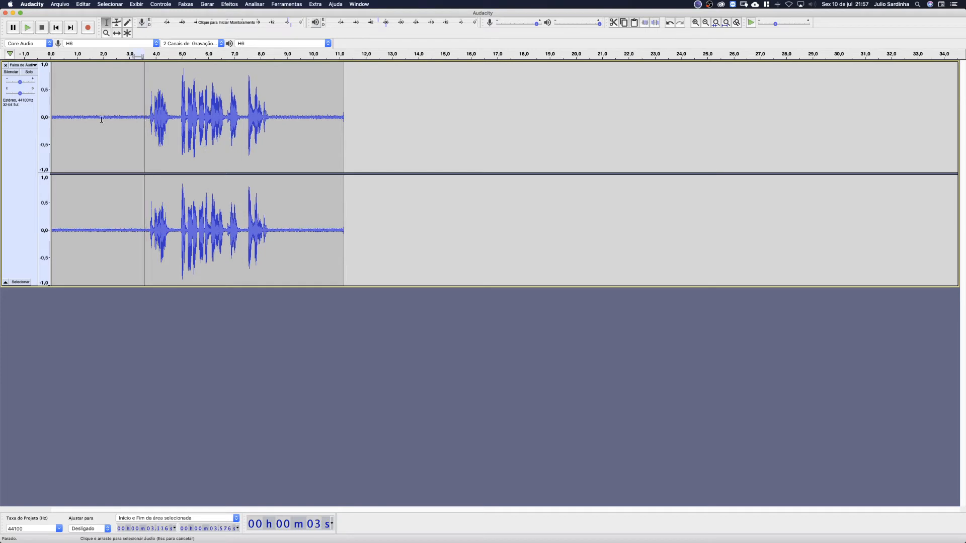
left_click_drag(144, 118, 15, 116)
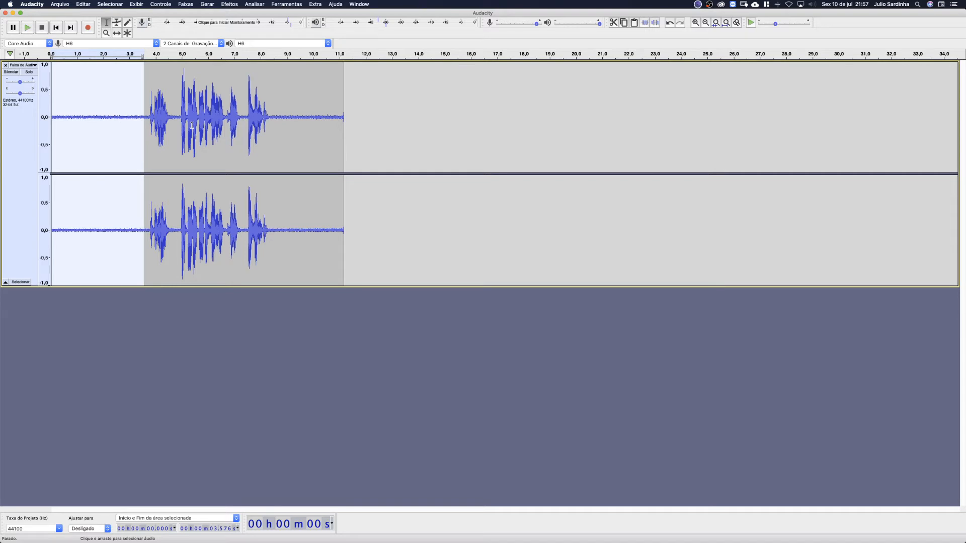
key("space")
key("space")
Capture the noise profile from the selected noise-only stretch with Noise Reduction.
left_click(228, 4)
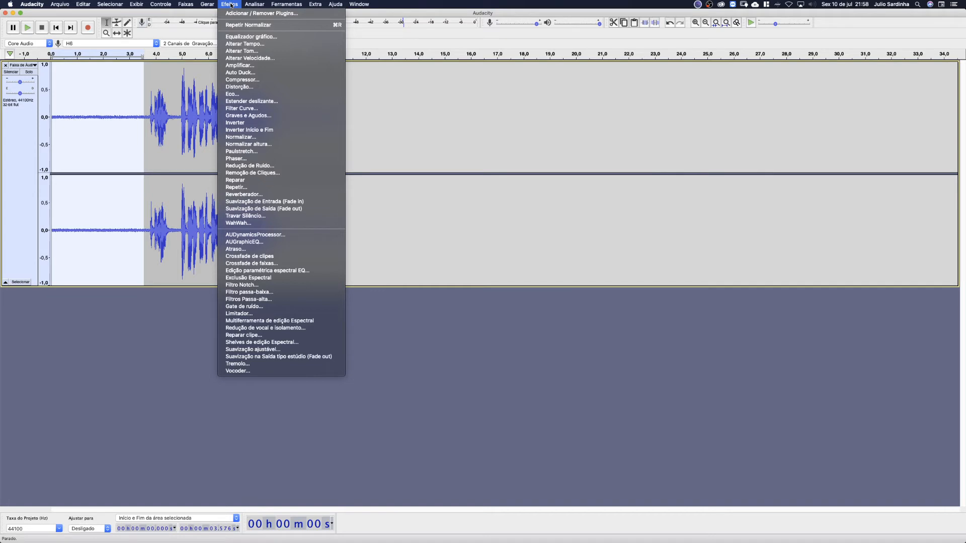
left_click(258, 166)
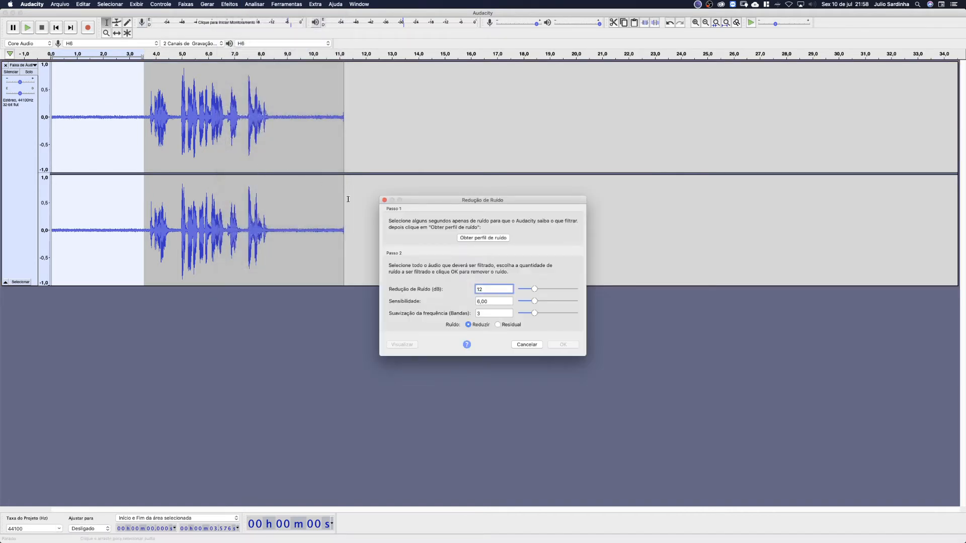
left_click_drag(469, 204, 421, 133)
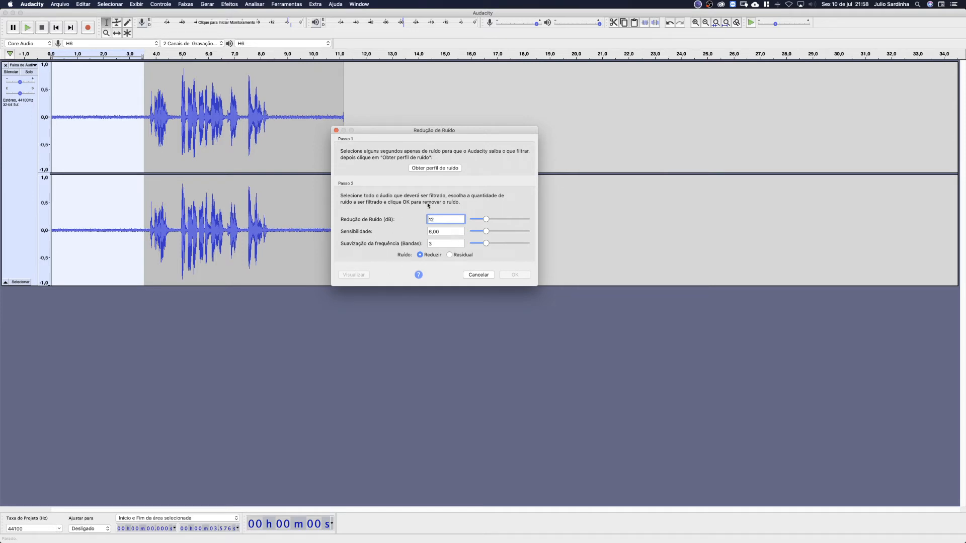
left_click(423, 169)
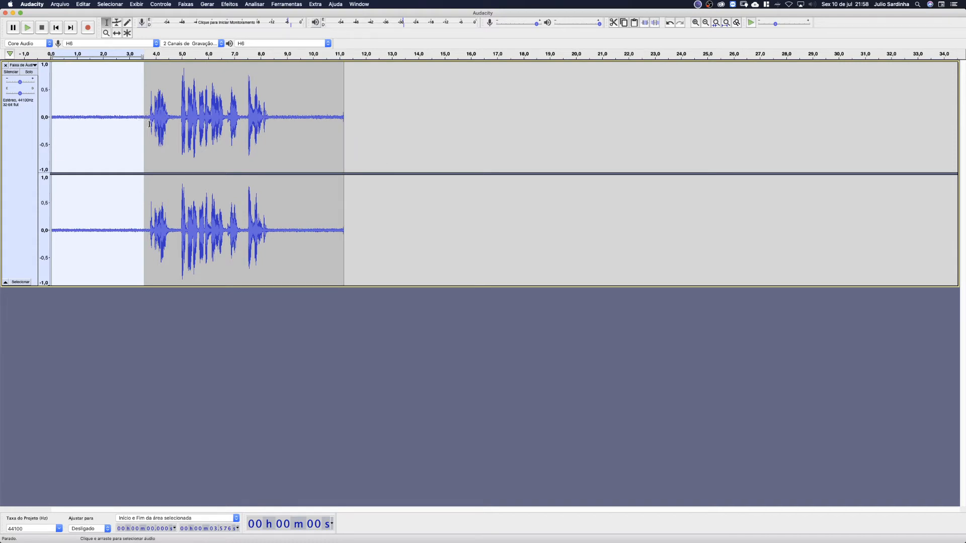
Select the whole clip and preview Noise Reduction on it at 12 dB, sensitivity 6.00 and 3 frequency smoothing bands.
left_click(373, 131)
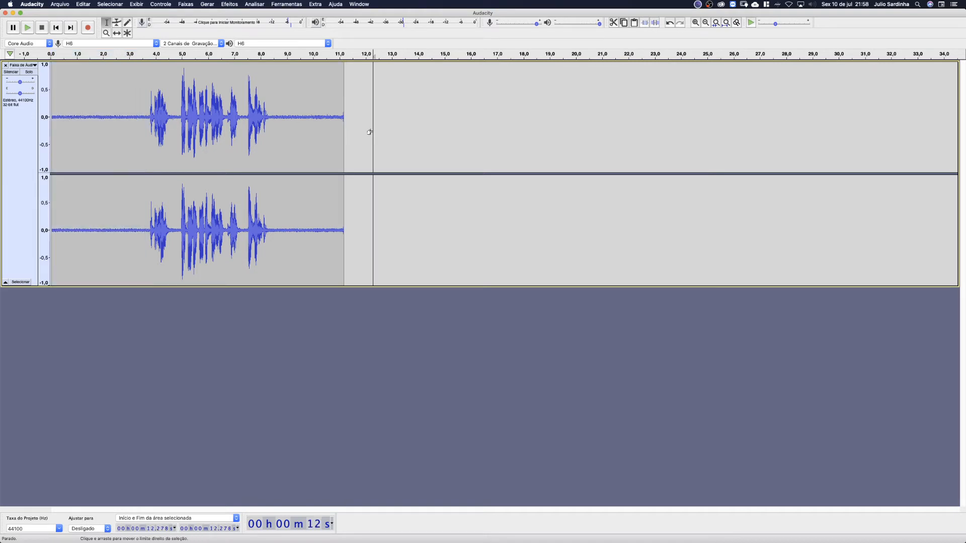
key("super+a")
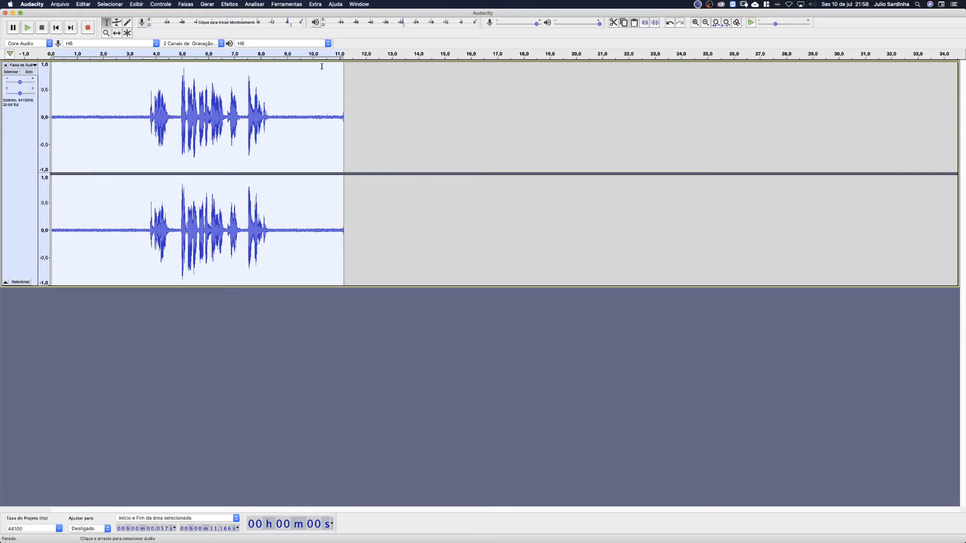
left_click(231, 5)
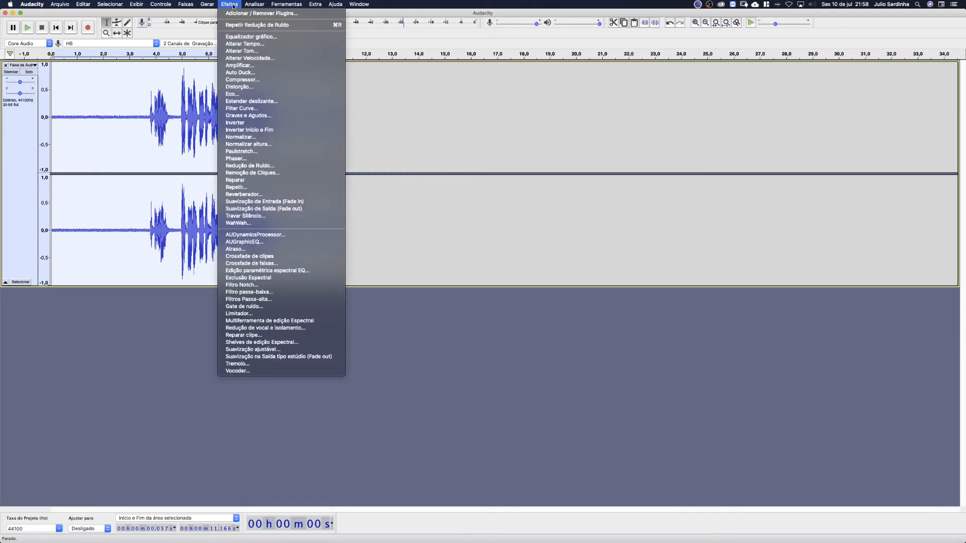
left_click(262, 167)
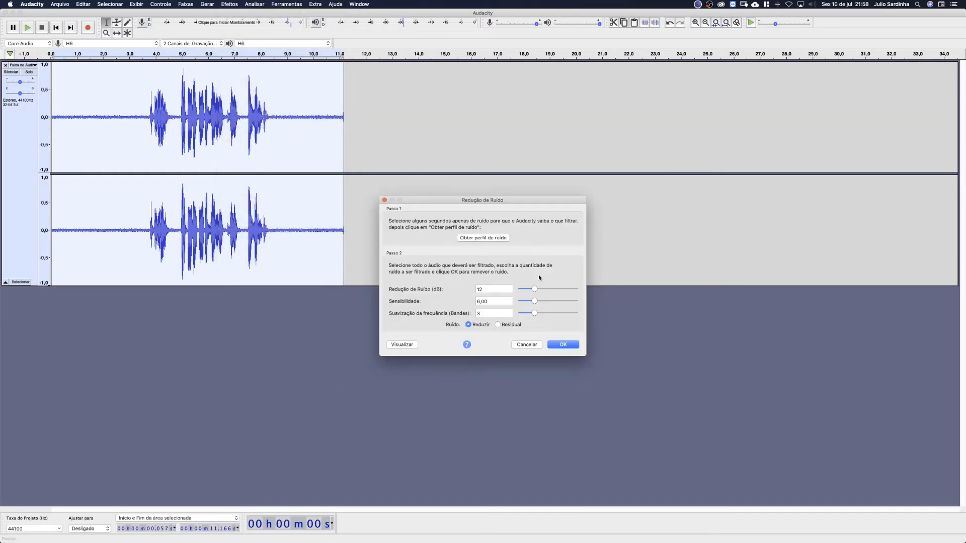
left_click_drag(508, 201, 461, 93)
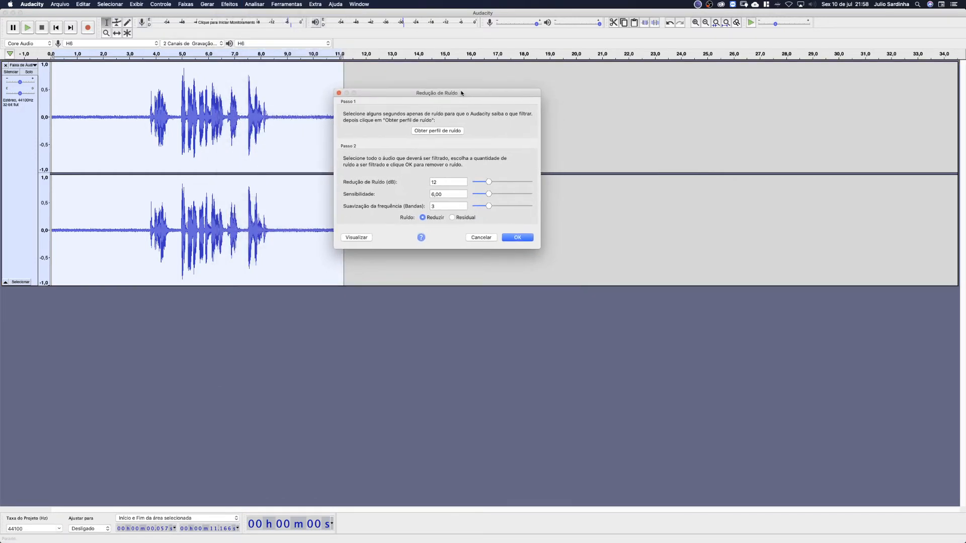
left_click(353, 238)
key("Return")
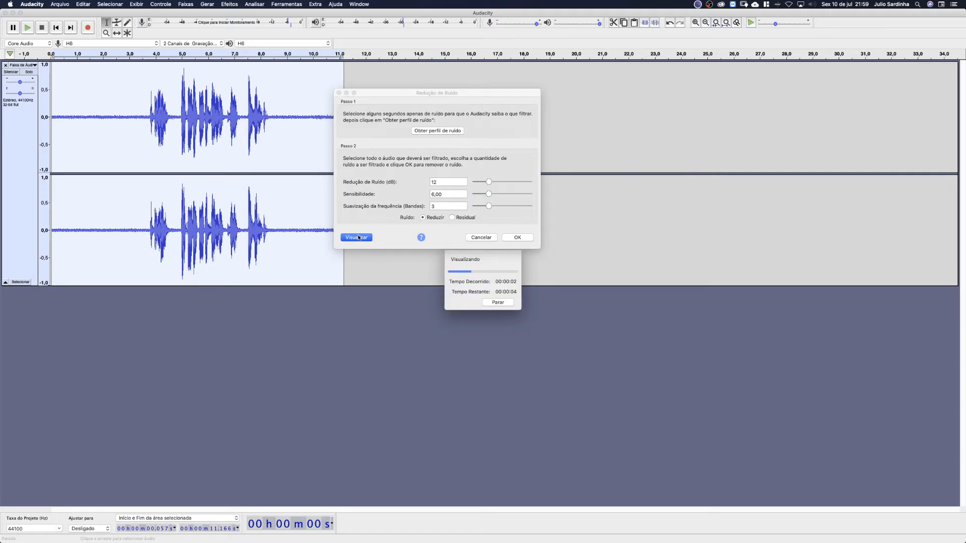
left_click(362, 238)
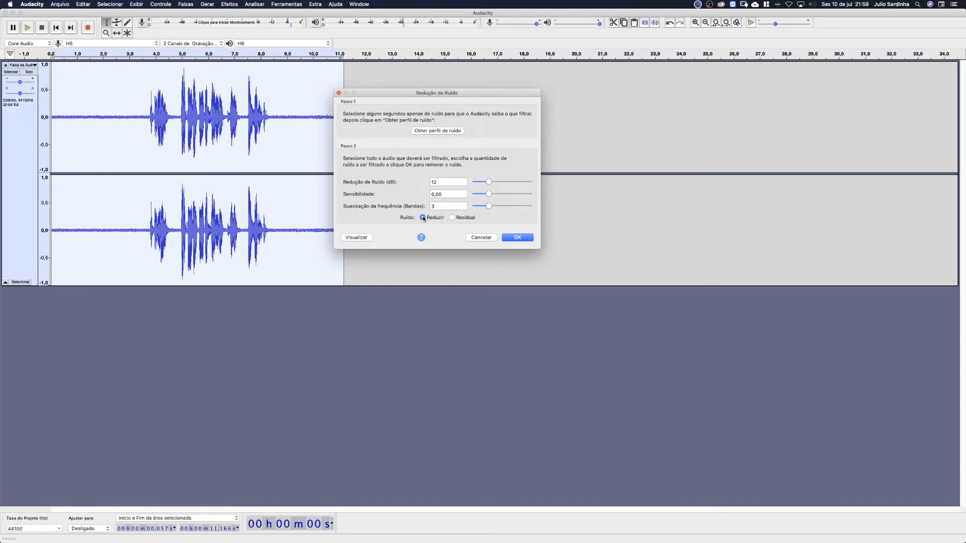
Preview the Residual and Reduce noise modes alternately at 12 dB to compare the removed noise with the cleaned audio.
left_click(453, 217)
left_click(361, 239)
left_click(424, 217)
left_click(359, 239)
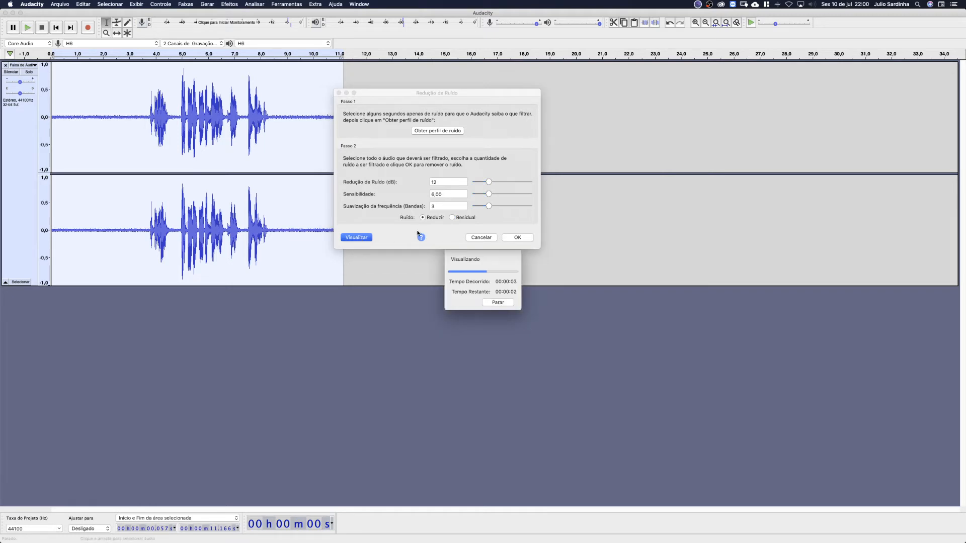
left_click(452, 217)
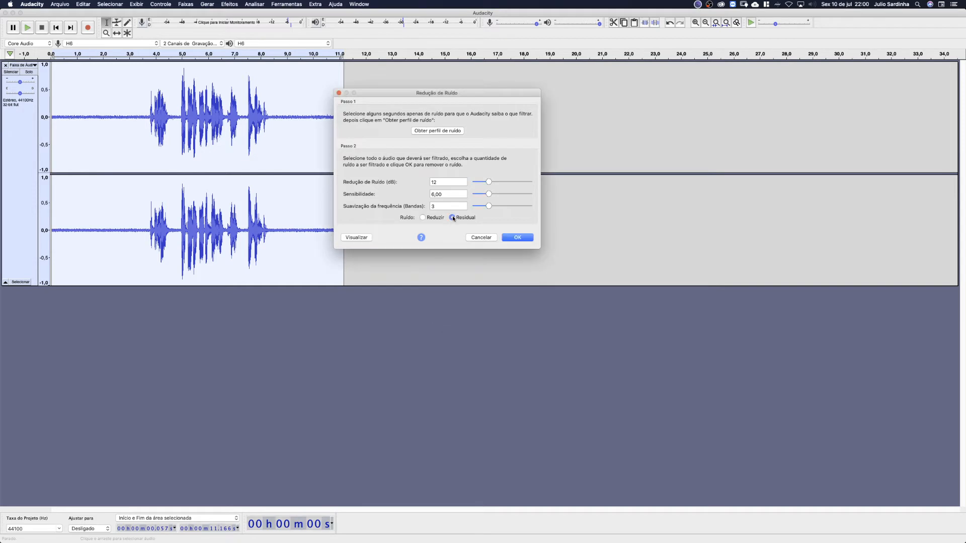
left_click(360, 240)
Raise the noise reduction to 16 dB, preview the residual, and apply the effect to the whole clip in Reduce mode.
left_click_drag(490, 183, 492, 184)
left_click(351, 239)
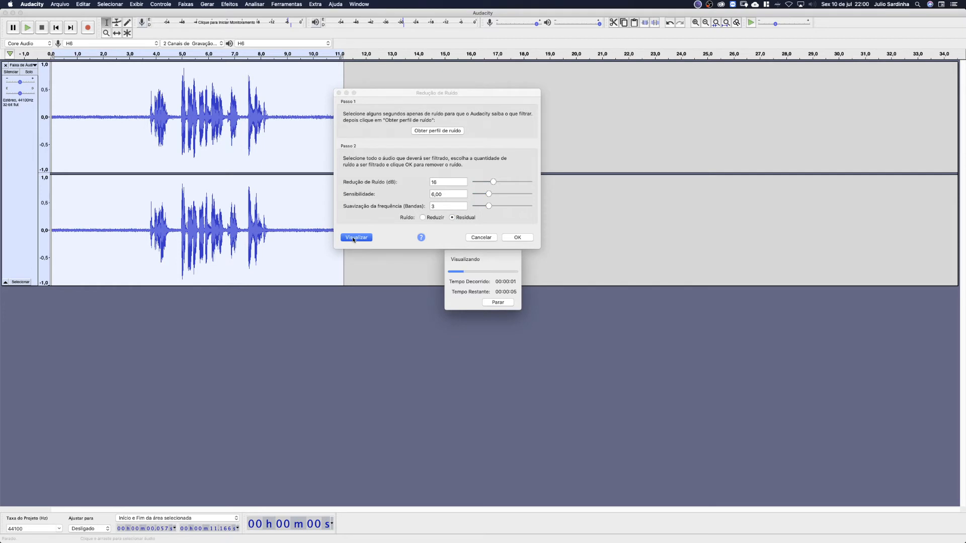
left_click(453, 217)
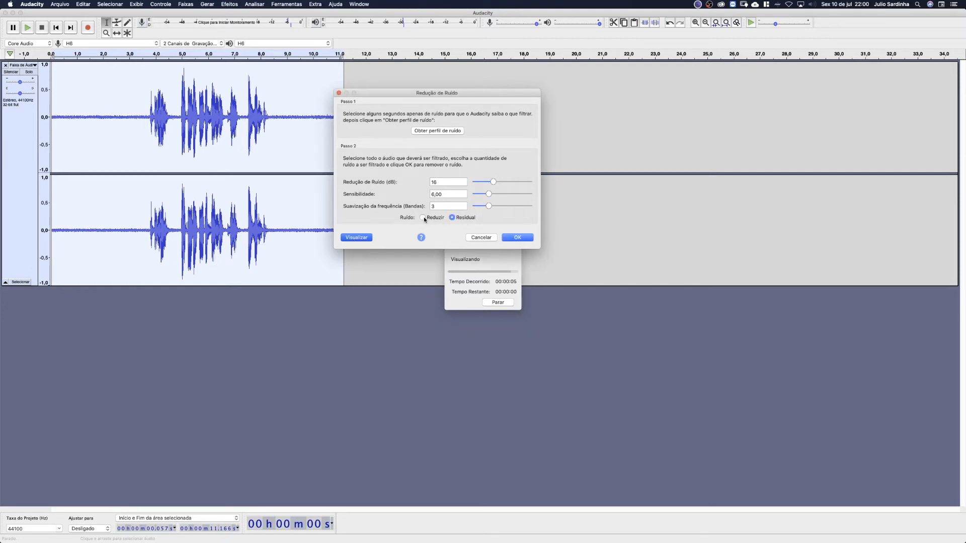
left_click(423, 218)
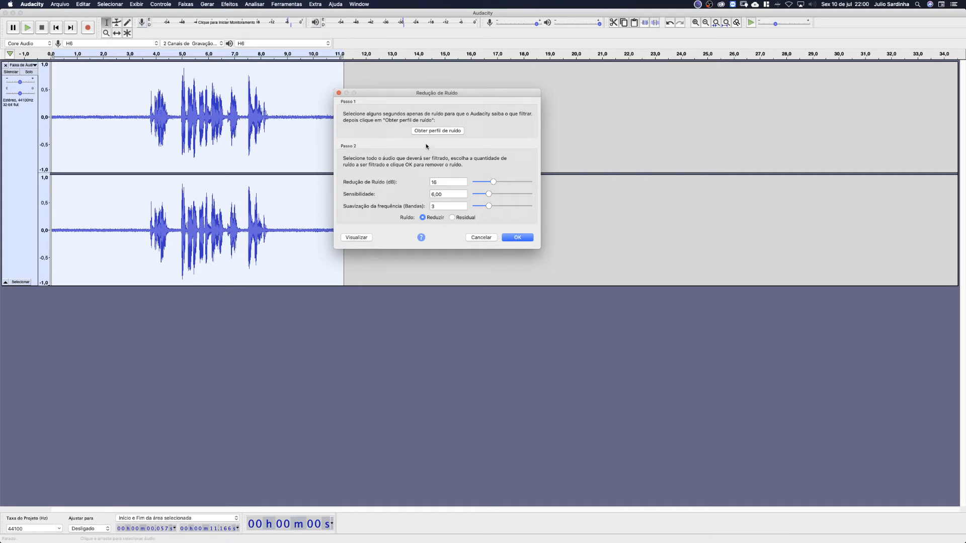
left_click(518, 238)
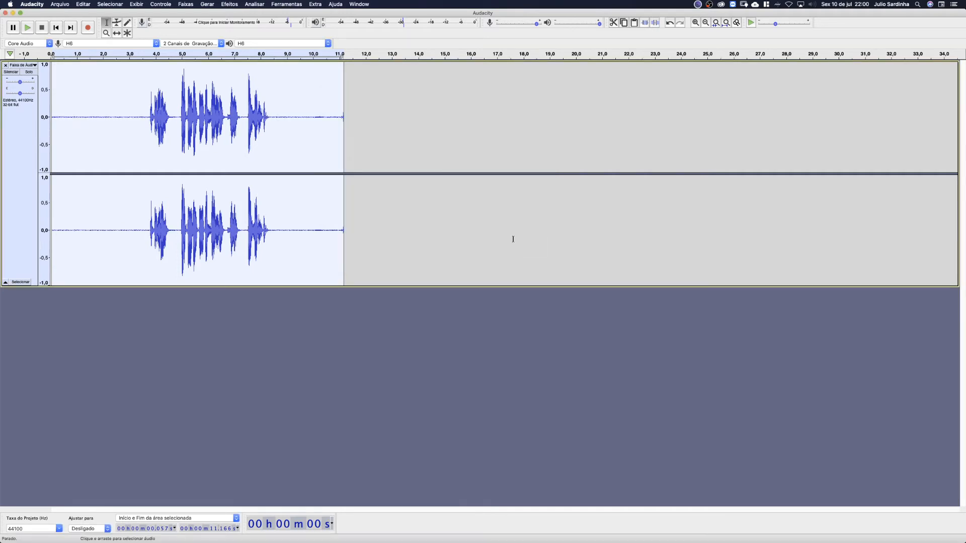
Undo and redo the noise reduction to compare the clip's waveform before and after the effect.
left_click(111, 142)
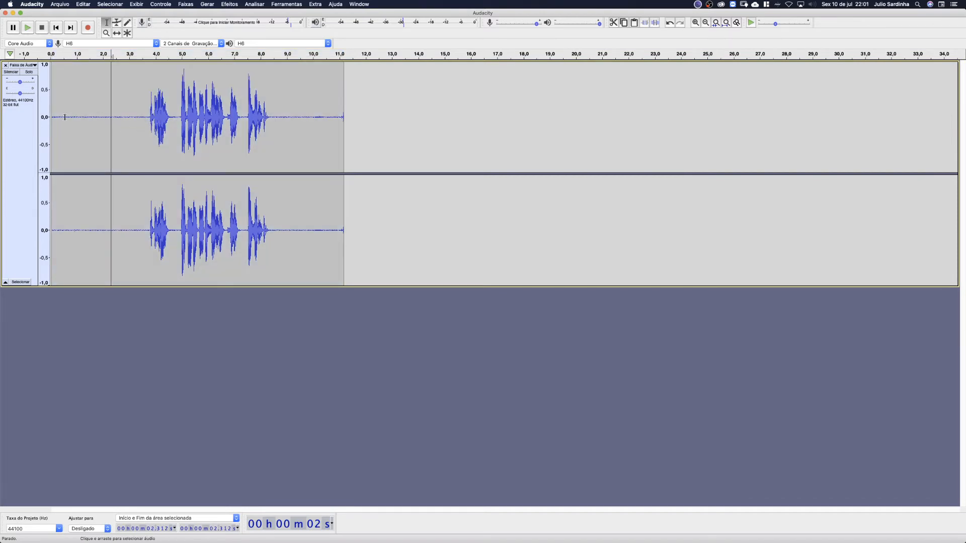
left_click(82, 4)
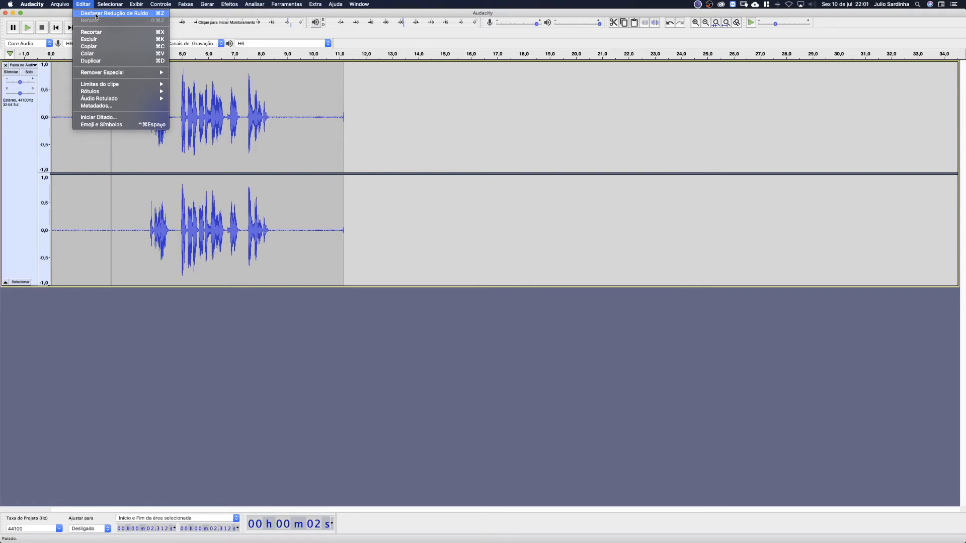
left_click(96, 14)
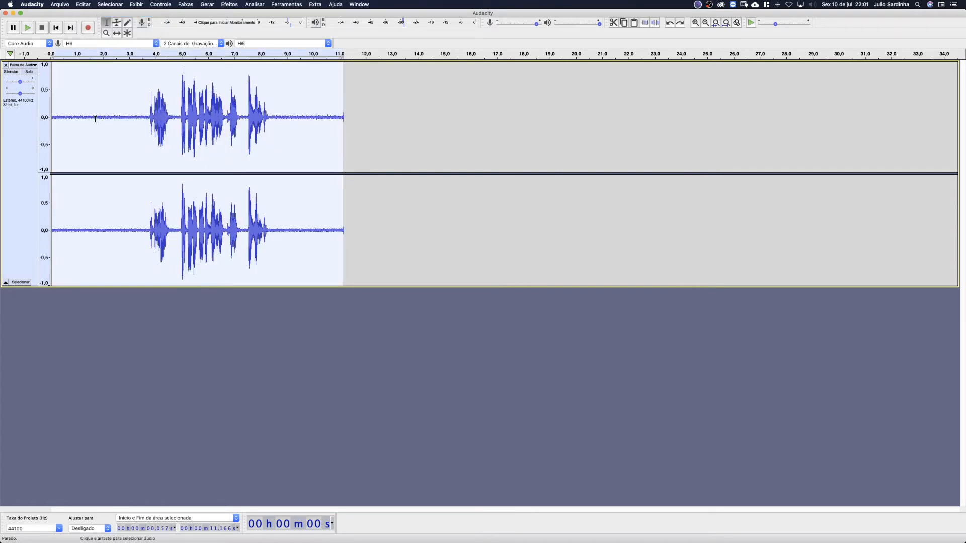
left_click(83, 5)
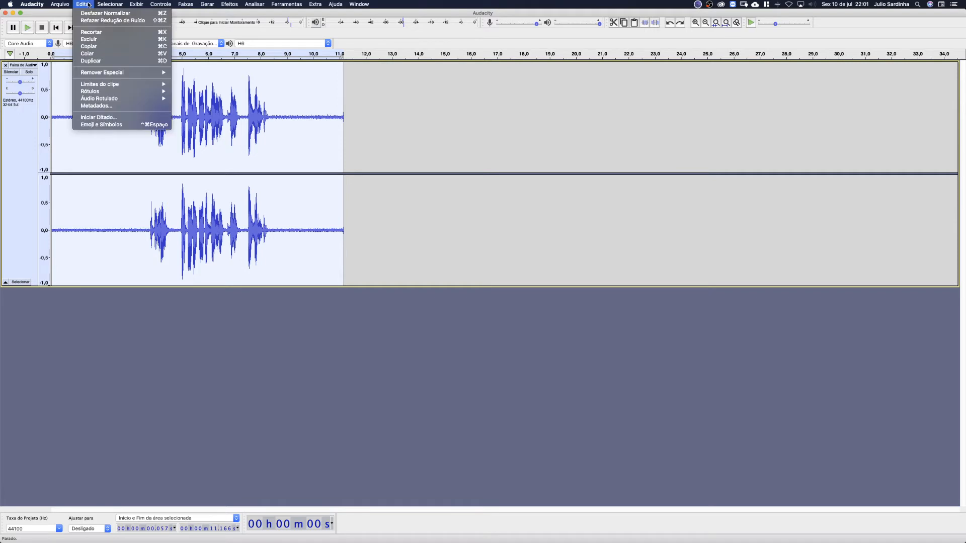
left_click(93, 21)
left_click(111, 182)
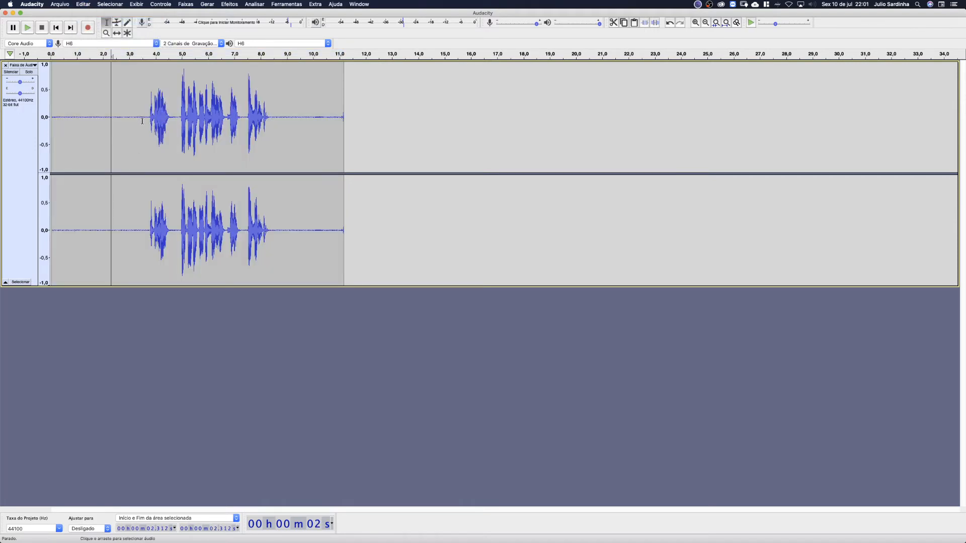
Select the stretch from about 0.3 s to 3.6 s before the speech and capture a new noise profile from it.
left_click_drag(145, 120, 59, 114)
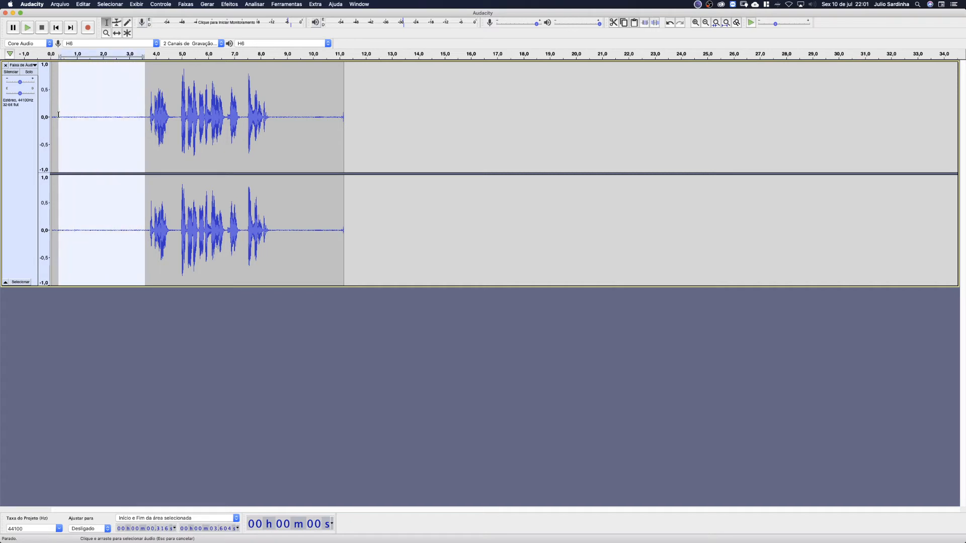
left_click(236, 4)
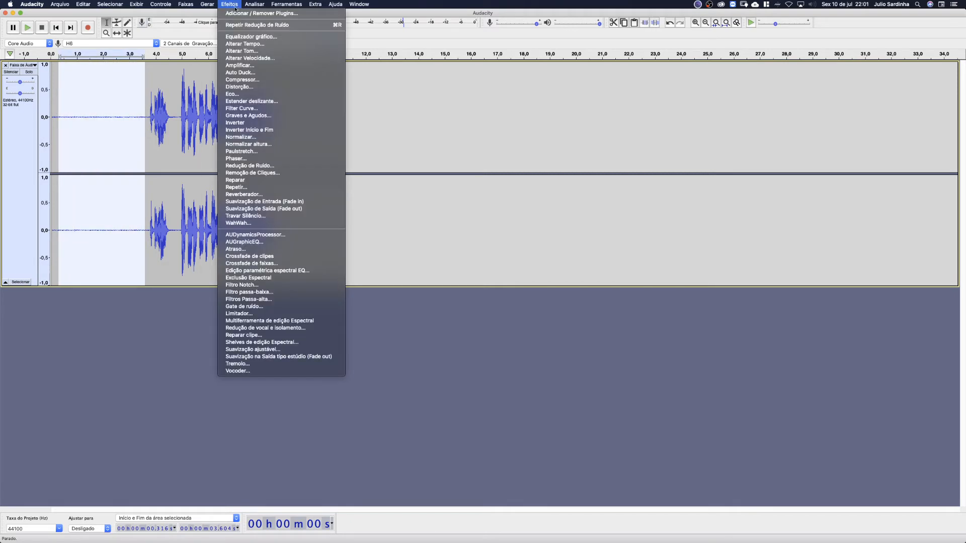
left_click(259, 166)
left_click(472, 238)
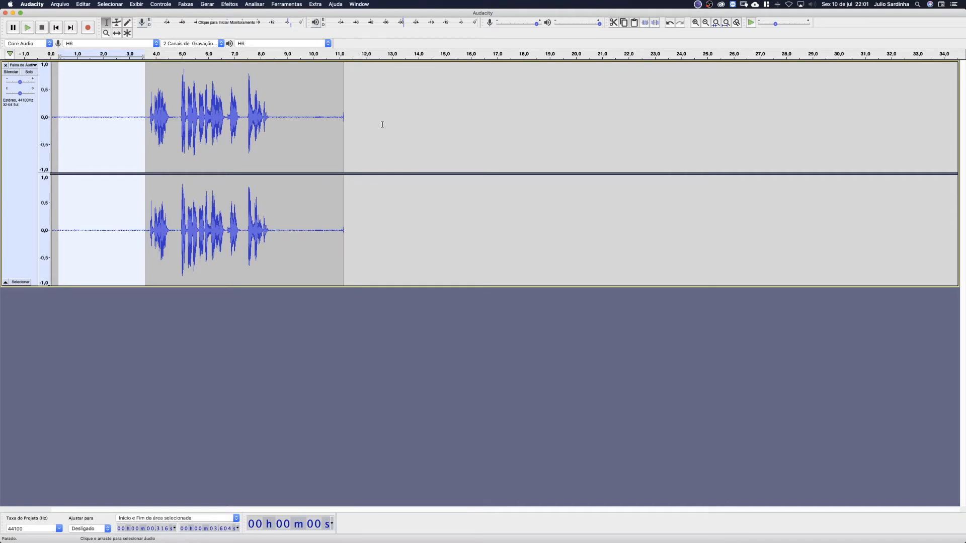
Apply a second Noise Reduction pass at 16 dB to the whole clip in Reduce mode, after previewing both Reduce and Residual.
key("super+a")
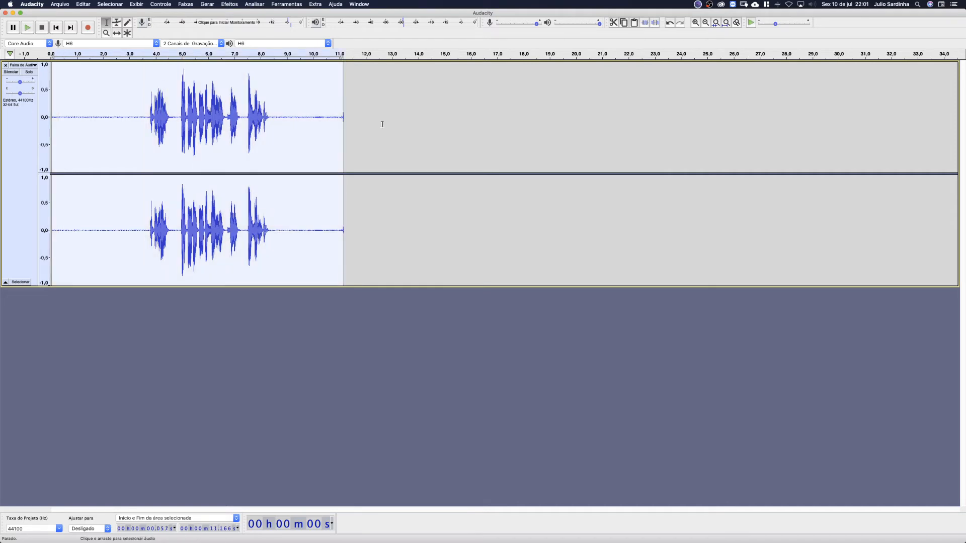
left_click(209, 4)
mouse_move(229, 4)
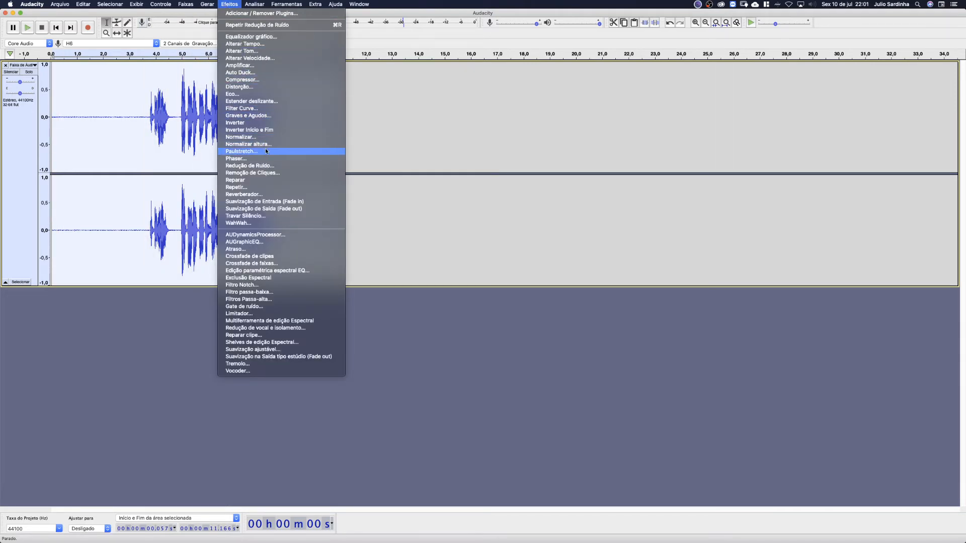
left_click(259, 165)
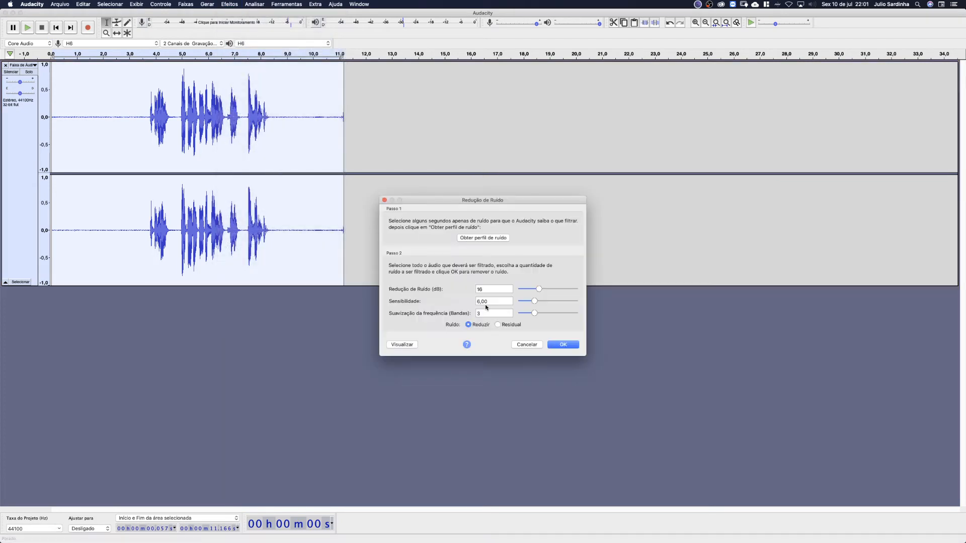
left_click(405, 346)
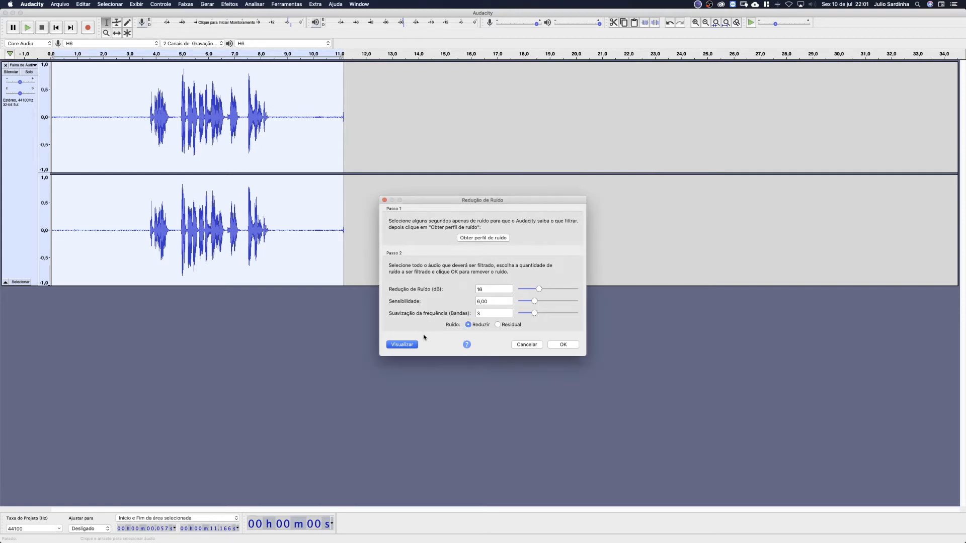
left_click(497, 324)
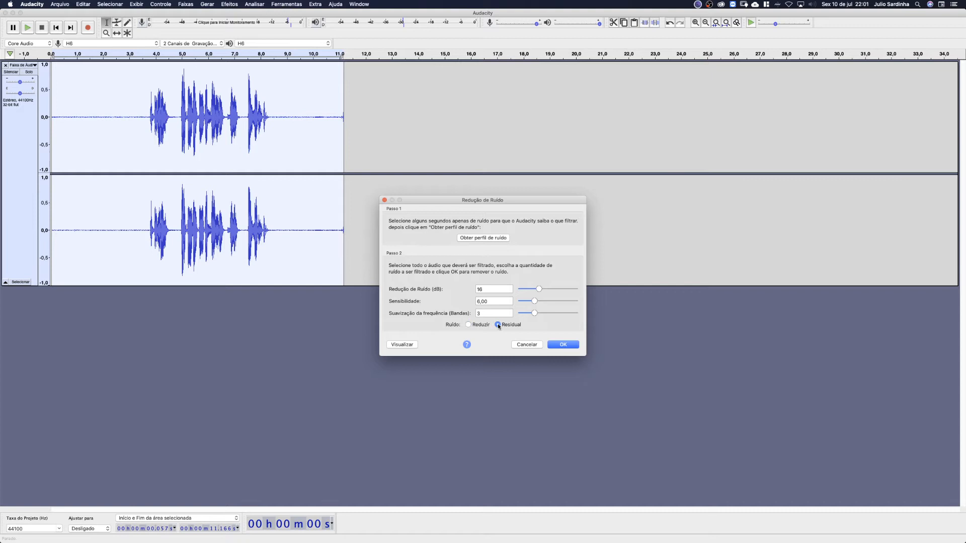
left_click(401, 344)
left_click(468, 325)
left_click(569, 346)
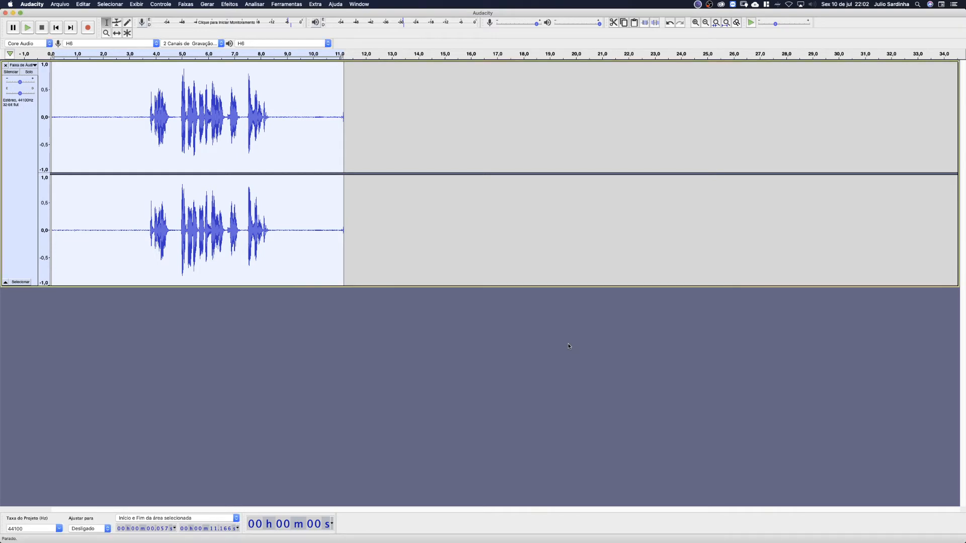
Examine the cleaned waveform before the speech, marking parts of it such as about 1.1 s to 3.2 s.
left_click(123, 119)
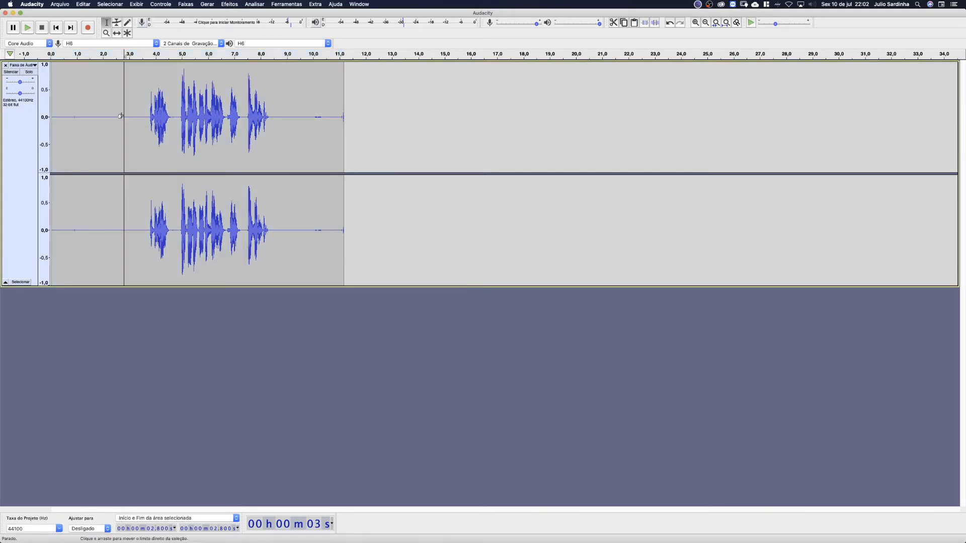
left_click_drag(134, 118, 79, 118)
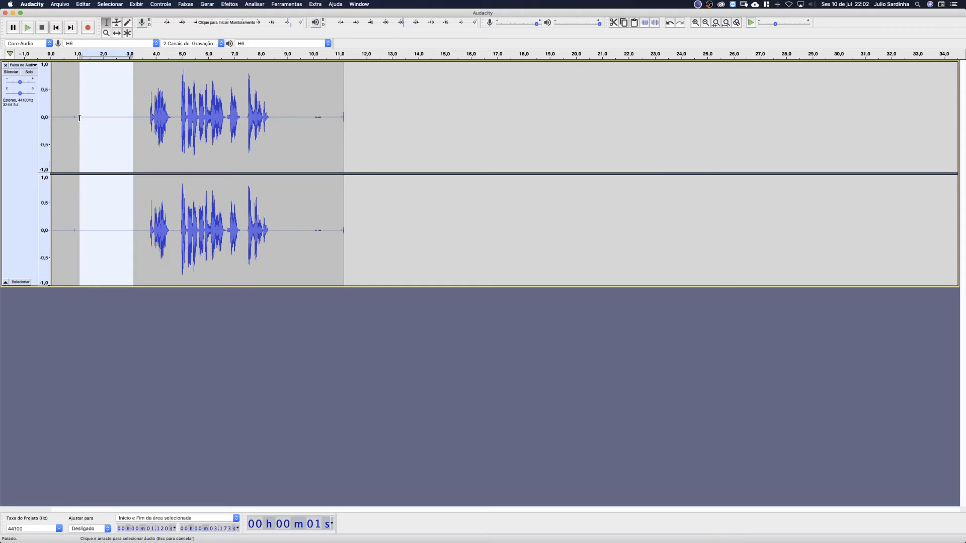
left_click_drag(80, 118, 80, 118)
left_click(146, 120)
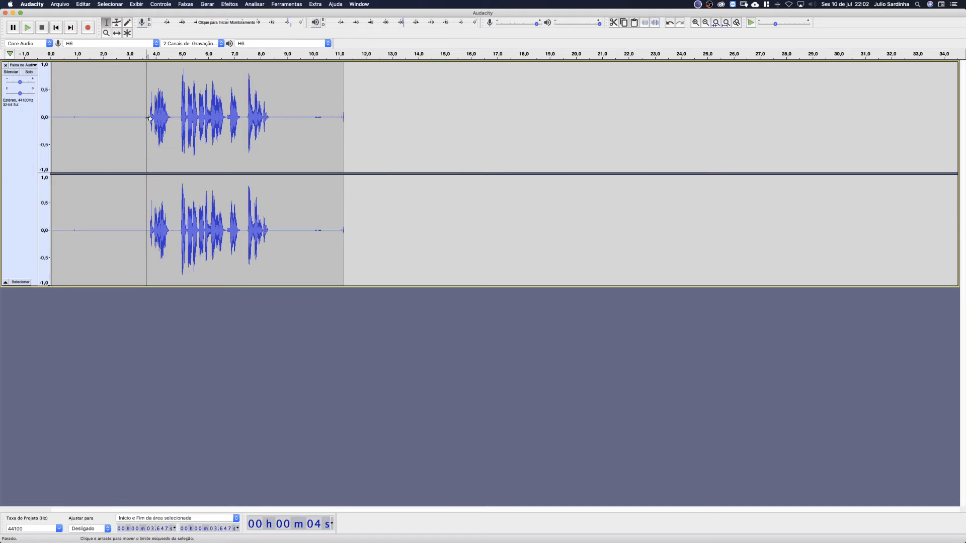
left_click_drag(140, 118, 108, 118)
left_click(89, 119)
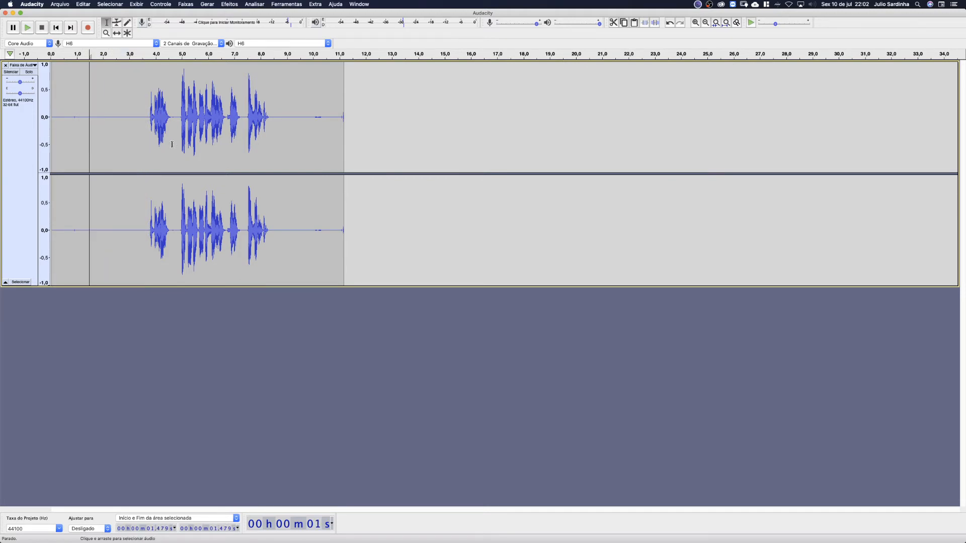
Play the cleaned clip from about 1.3 s while checking the playback level meter.
key("space")
key("space")
left_click(84, 109)
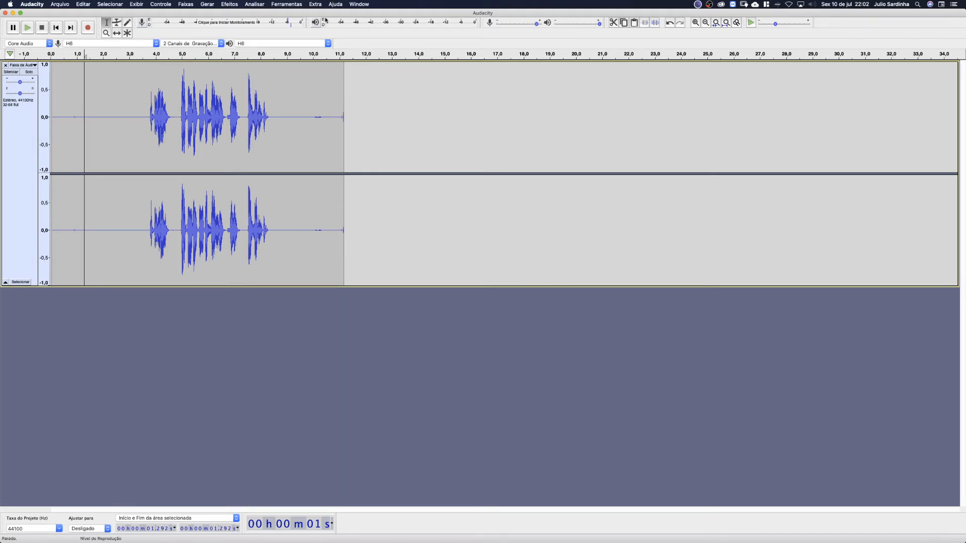
key("space")
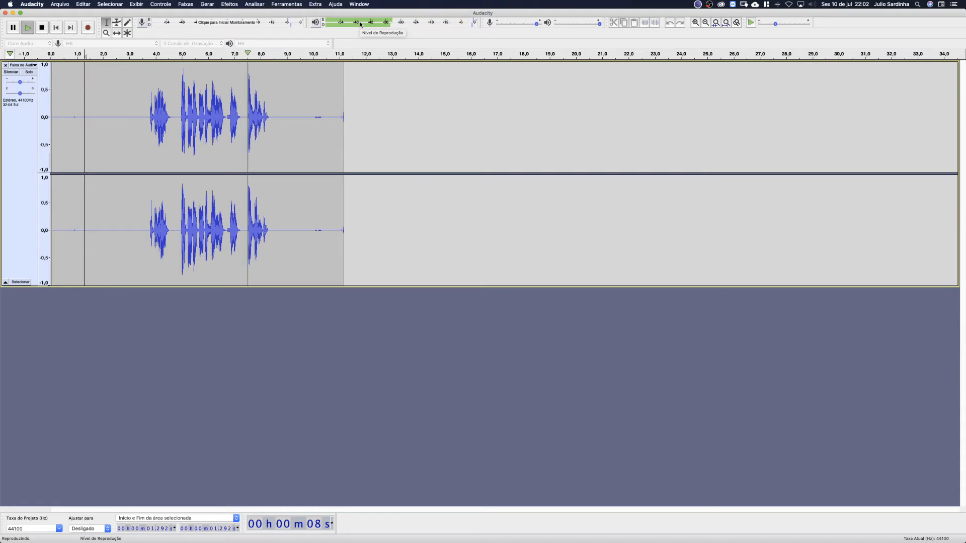
key("space")
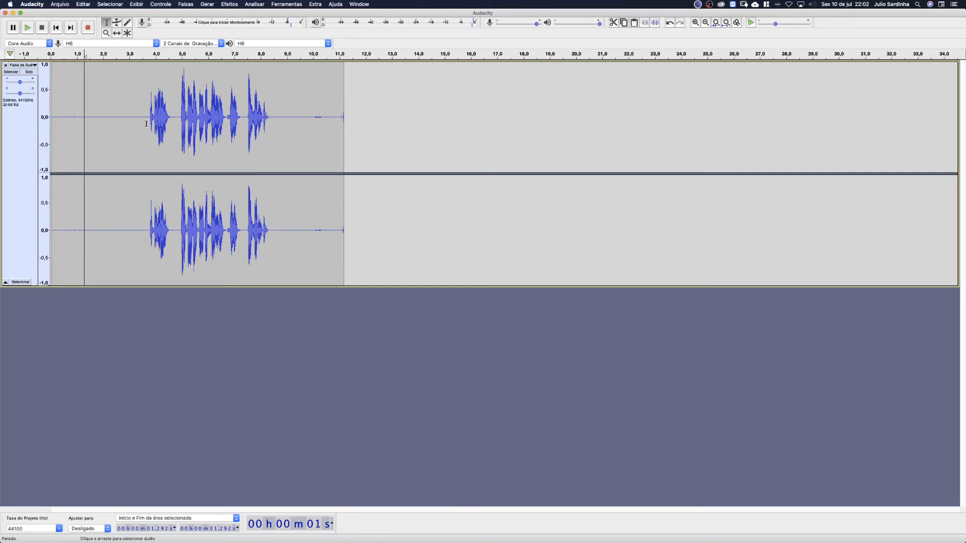
Delete the silence before the speech, from the start to about 3.7 s, and play the trimmed clip.
left_click_drag(147, 126, 1, 126)
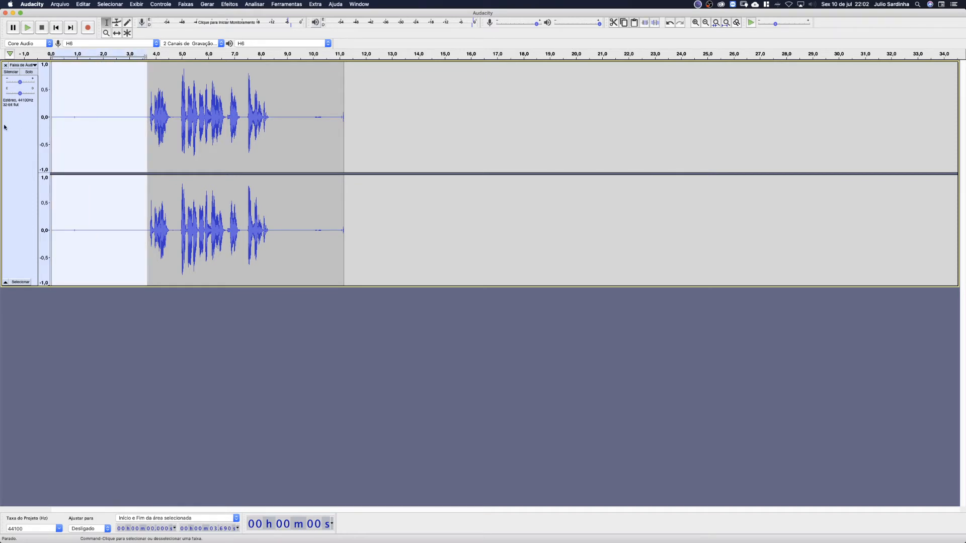
key("BackSpace")
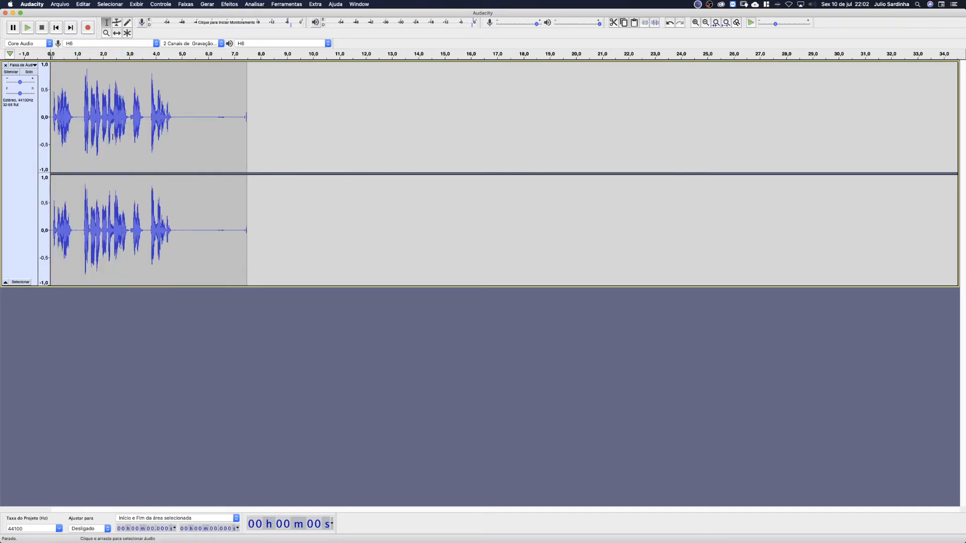
key("space")
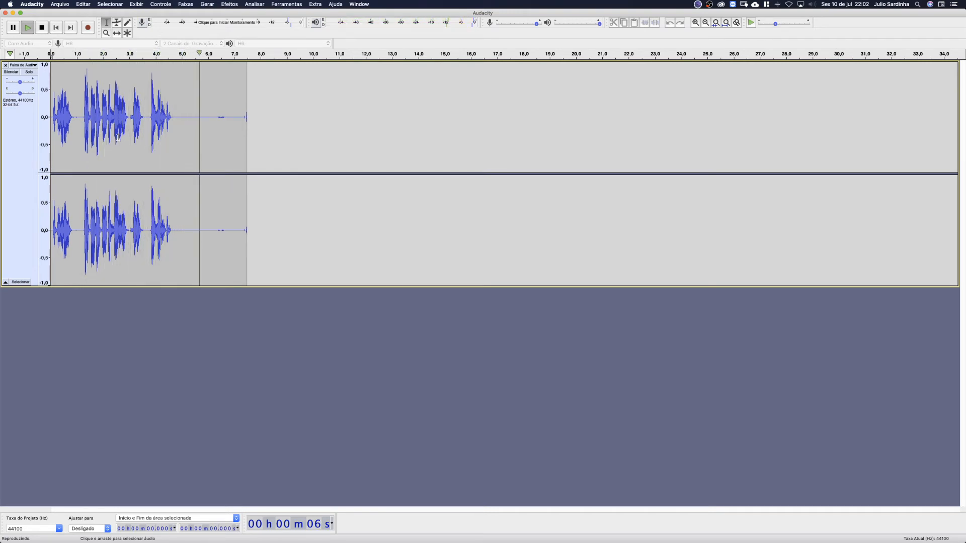
key("space")
Try cutting the speech between about 1.0 s and 3.7 s, play the shortened clip, and undo the cut.
left_click_drag(76, 119, 150, 120)
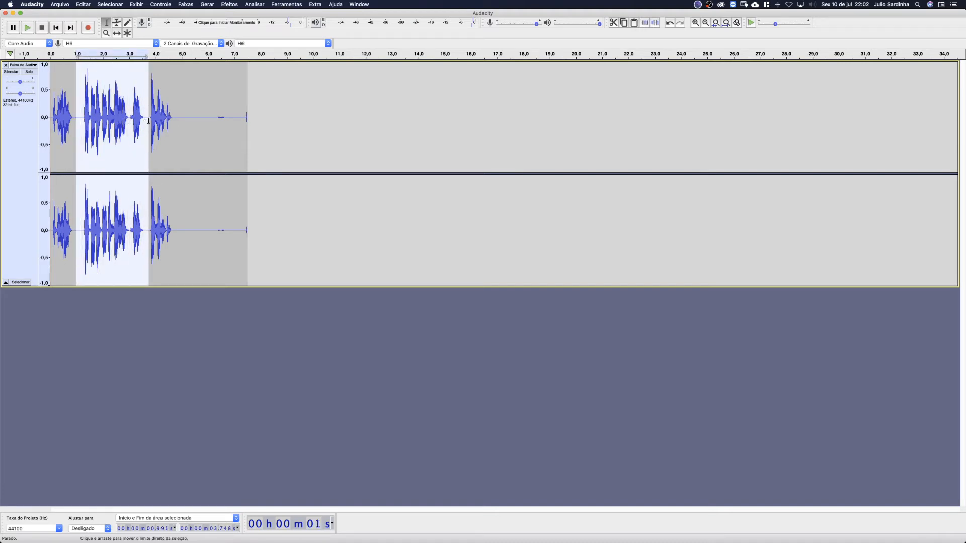
key("Delete")
left_click(49, 114)
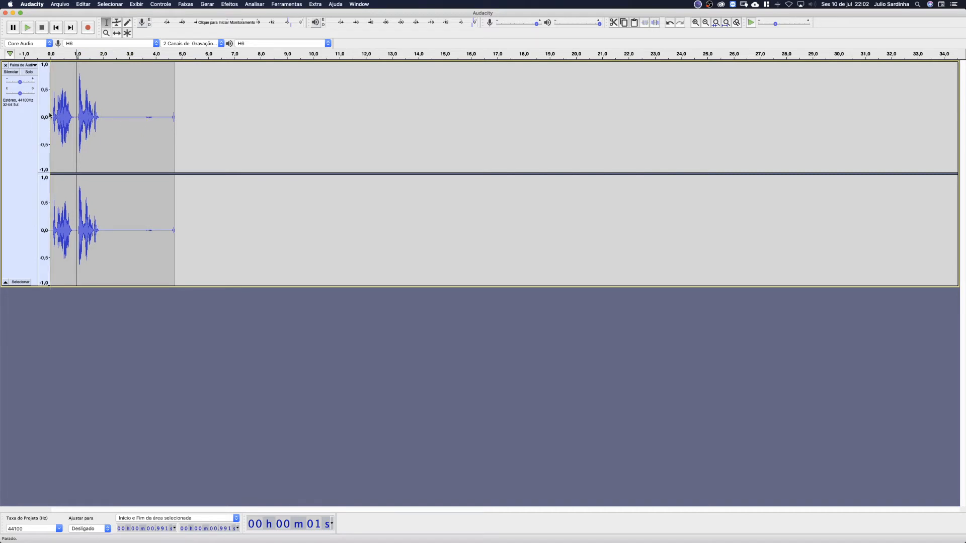
key("space")
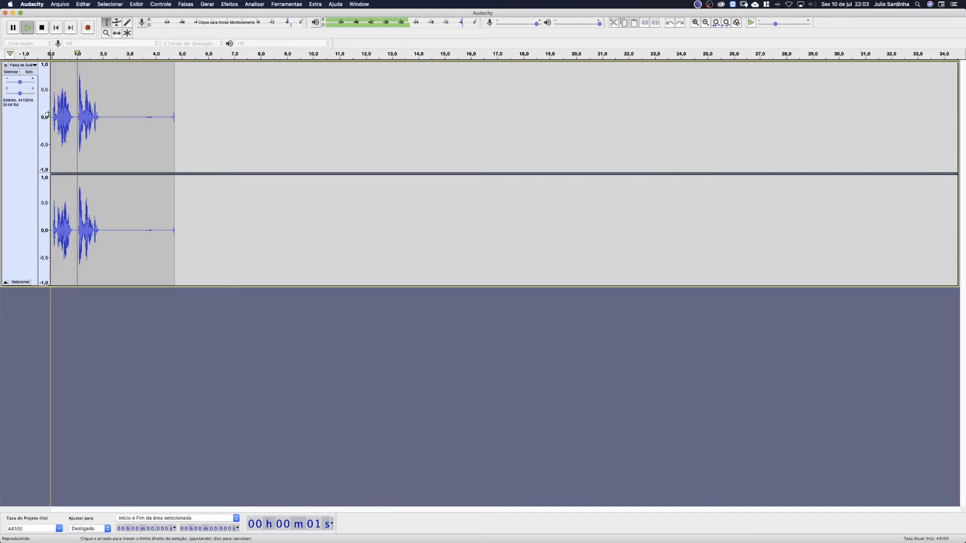
key("space")
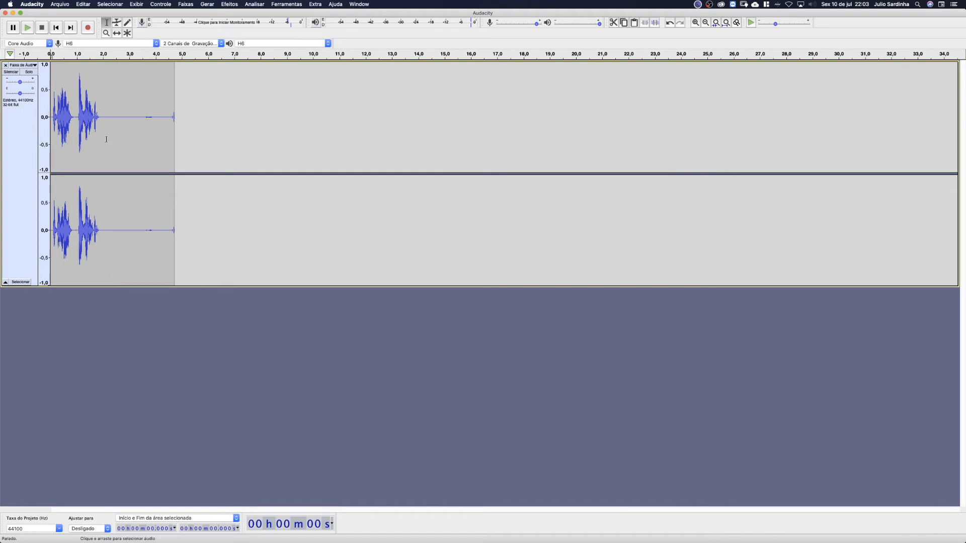
key("super+z")
Play the clip from about 2.3 s to locate the short phrase before the last words.
left_click(127, 146)
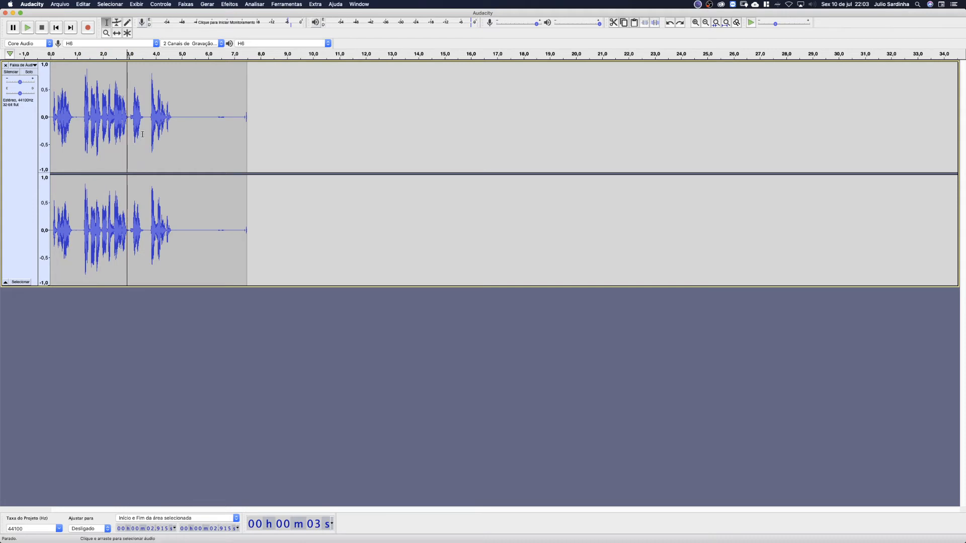
left_click(111, 120)
key("space")
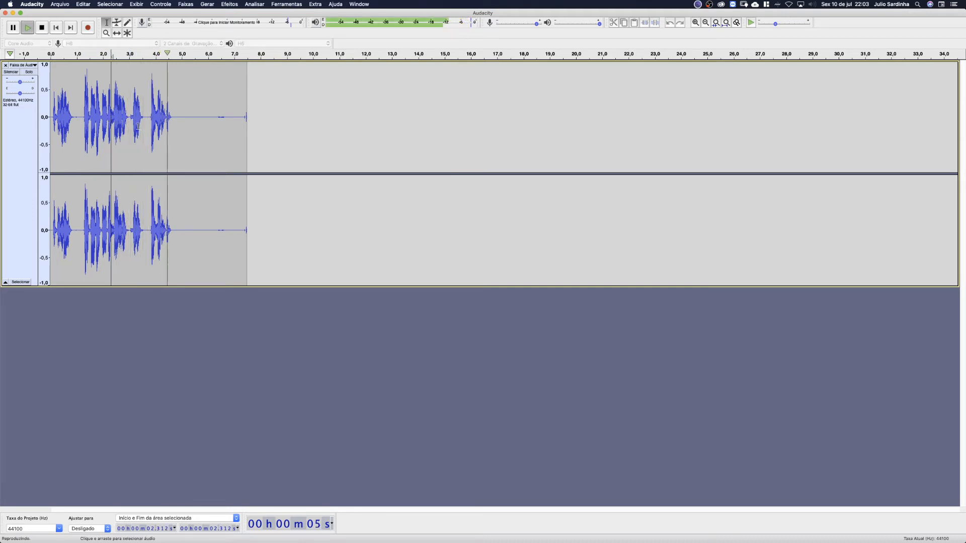
key("space")
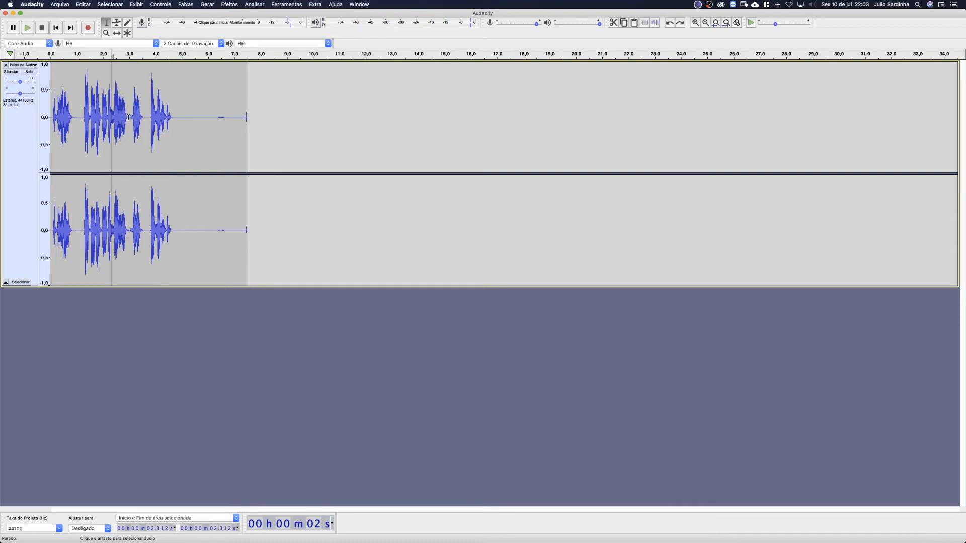
Try cutting the short phrase between about 3.0 s and 3.7 s, play the clip, and undo the cut.
left_click_drag(130, 118, 149, 116)
key("Delete")
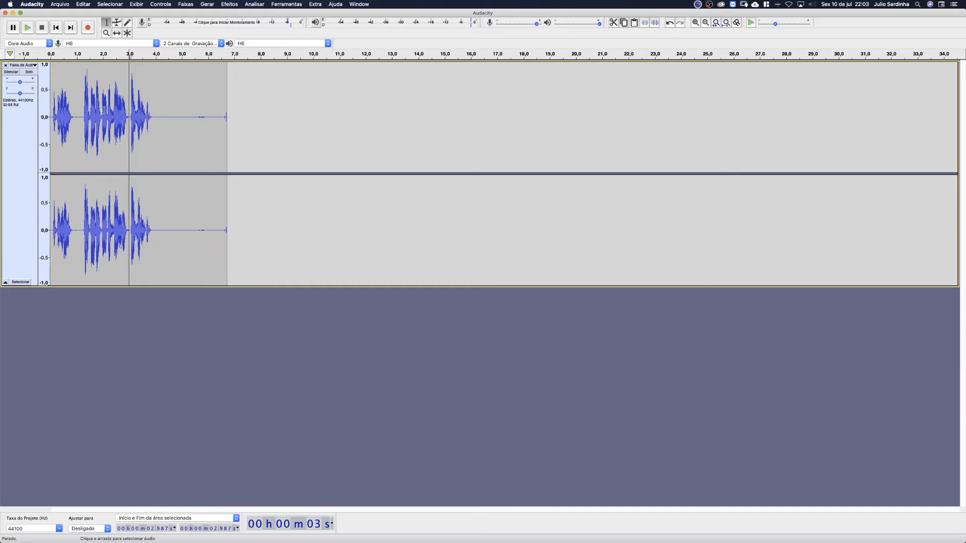
left_click(83, 113)
key("space")
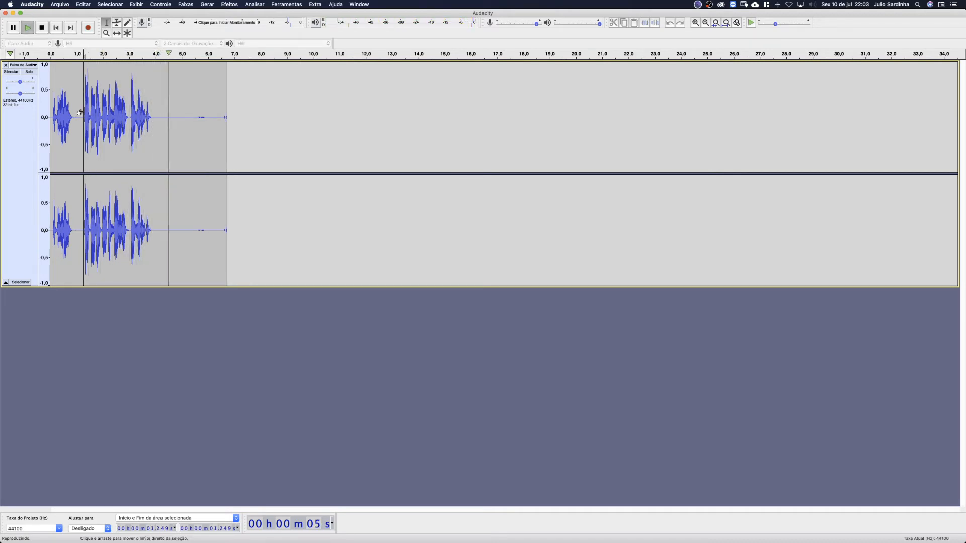
key("space")
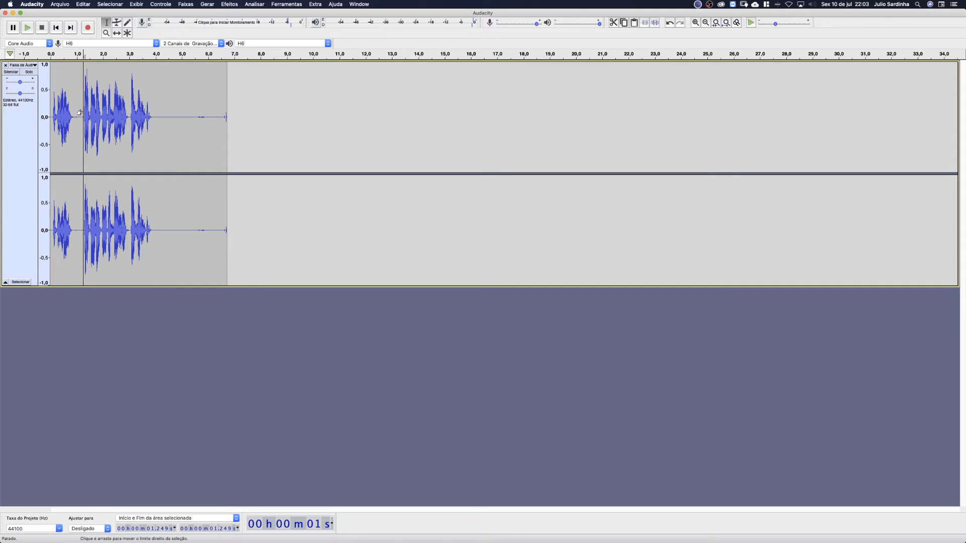
key("cmd+z")
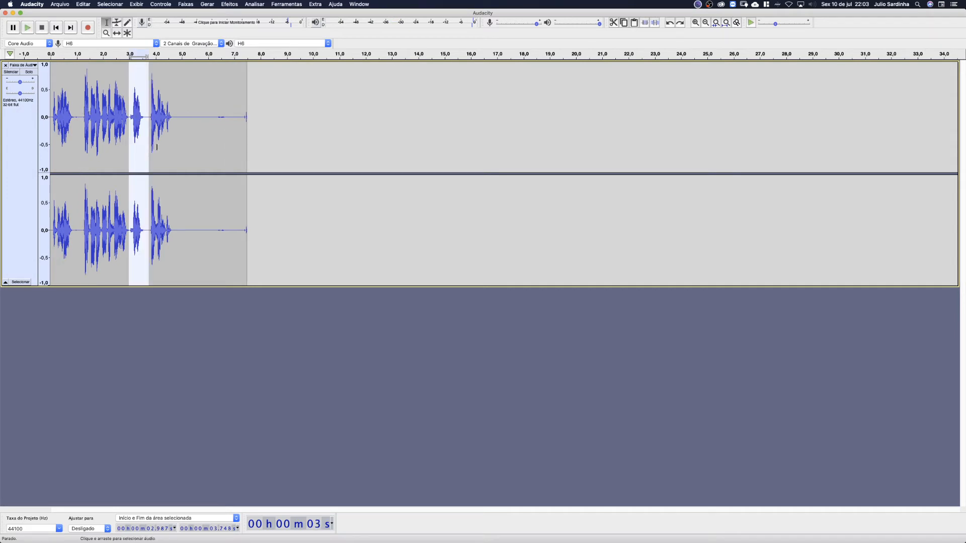
Delete the quiet tail with leftover noise after about 4.9 s and play the trimmed clip from the beginning.
left_click(209, 127)
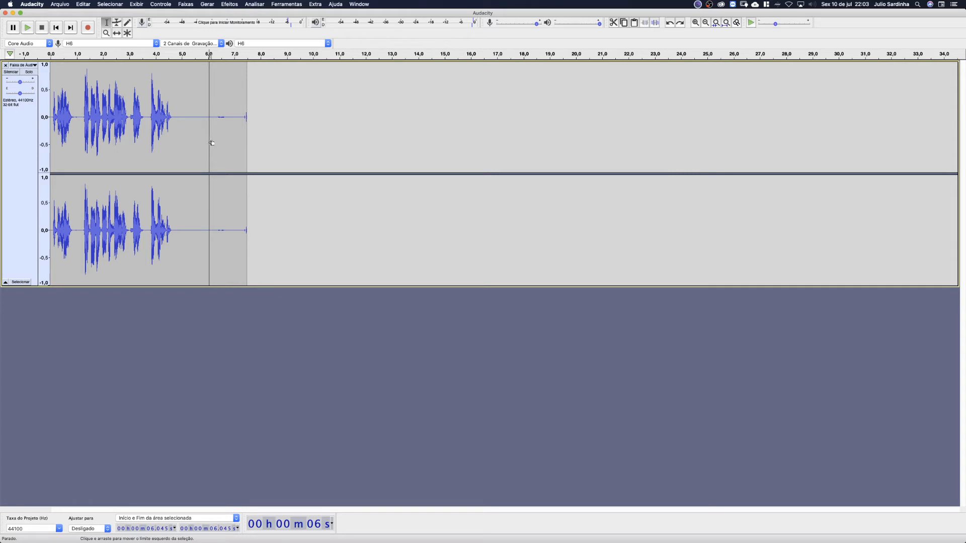
key("space")
key("space")
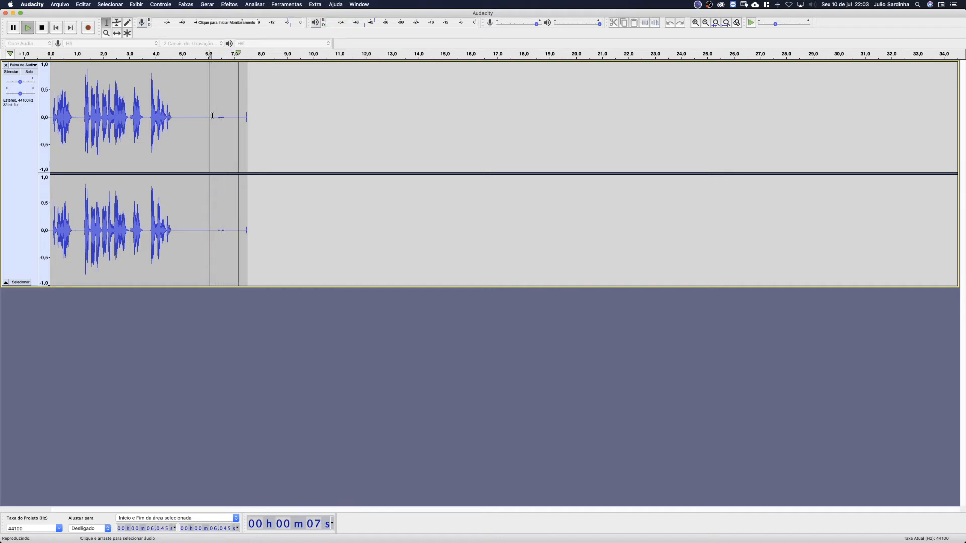
left_click_drag(194, 117, 255, 119)
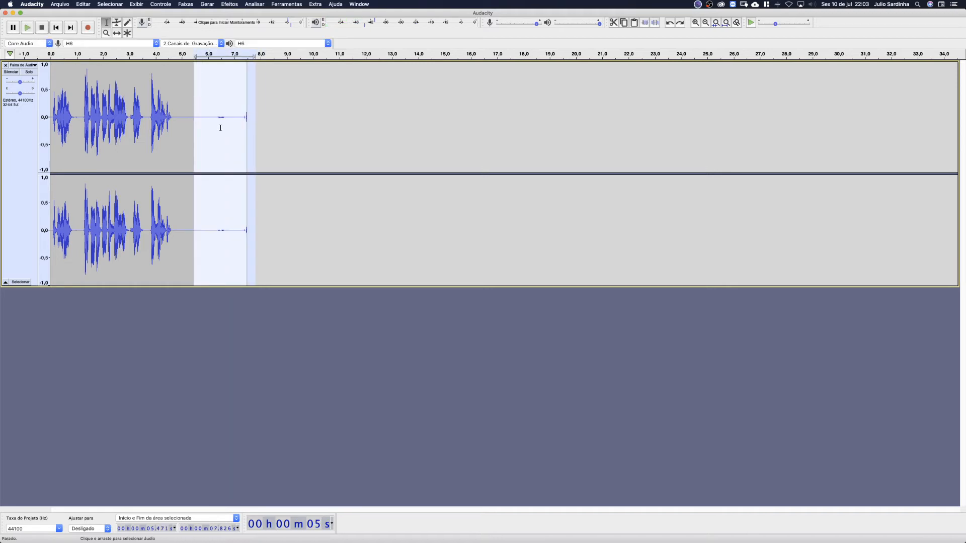
left_click_drag(172, 123, 262, 123)
key("Delete")
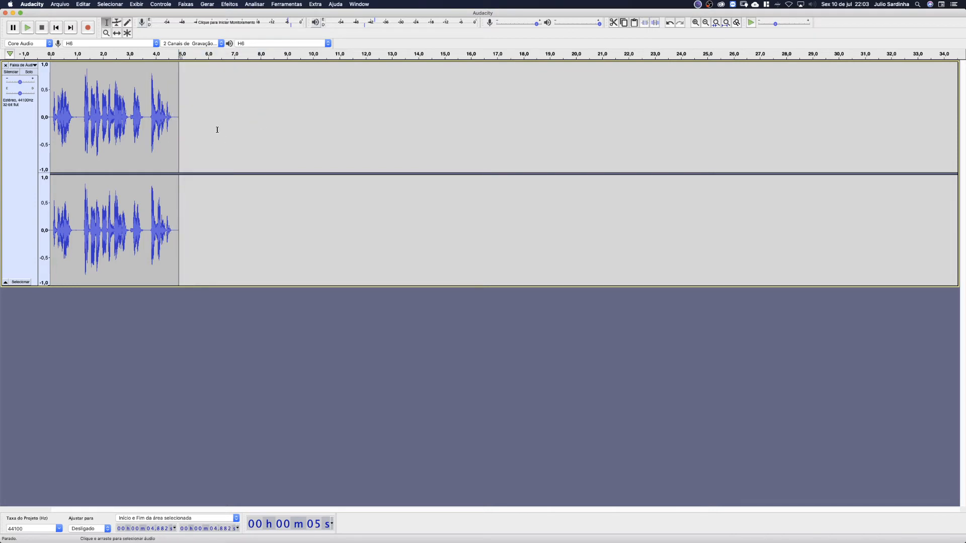
left_click(55, 27)
key("space")
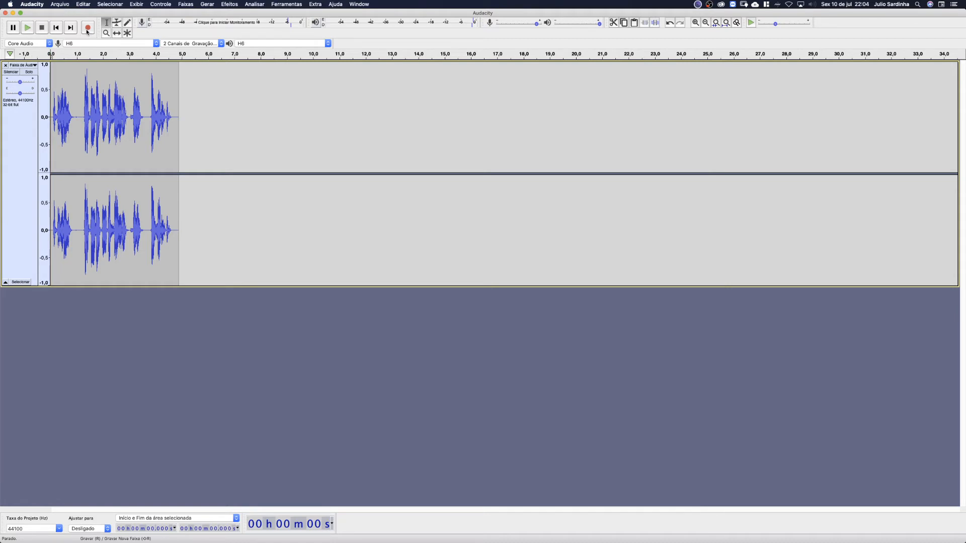
Review the project saving options, including the lossless and compressed project copies.
left_click(65, 6)
mouse_move(74, 46)
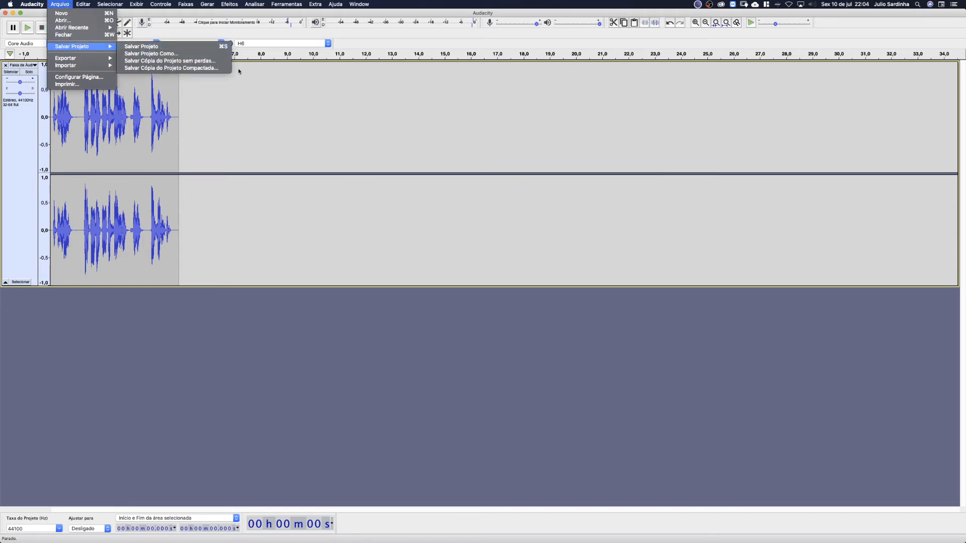
left_click(337, 149)
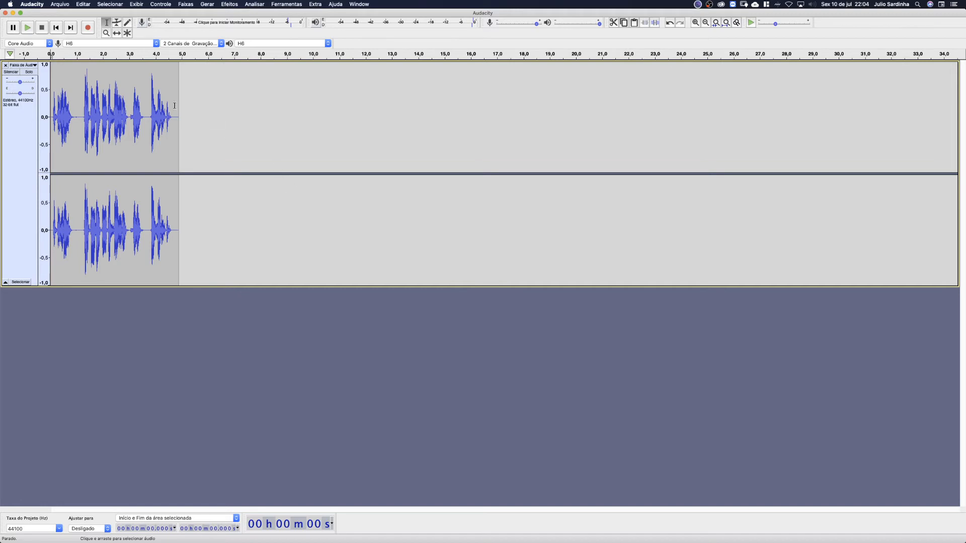
left_click(267, 114)
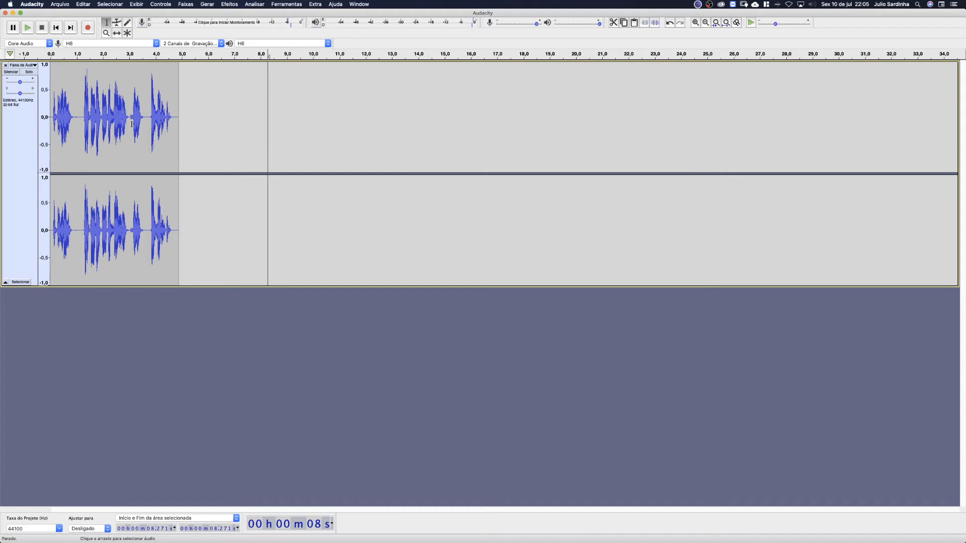
Review the export formats and the encoding choices for a WAV (Microsoft) export, and cancel the export.
left_click(60, 5)
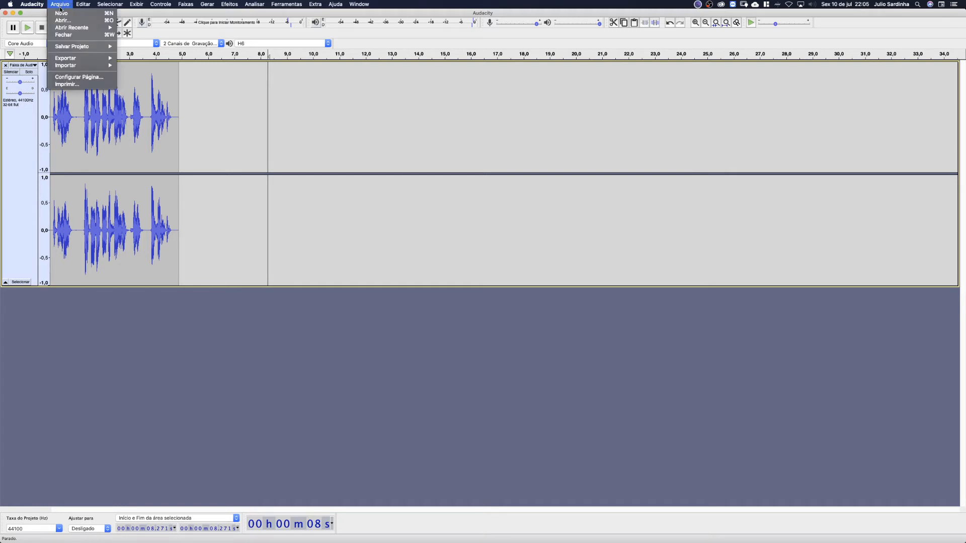
mouse_move(73, 58)
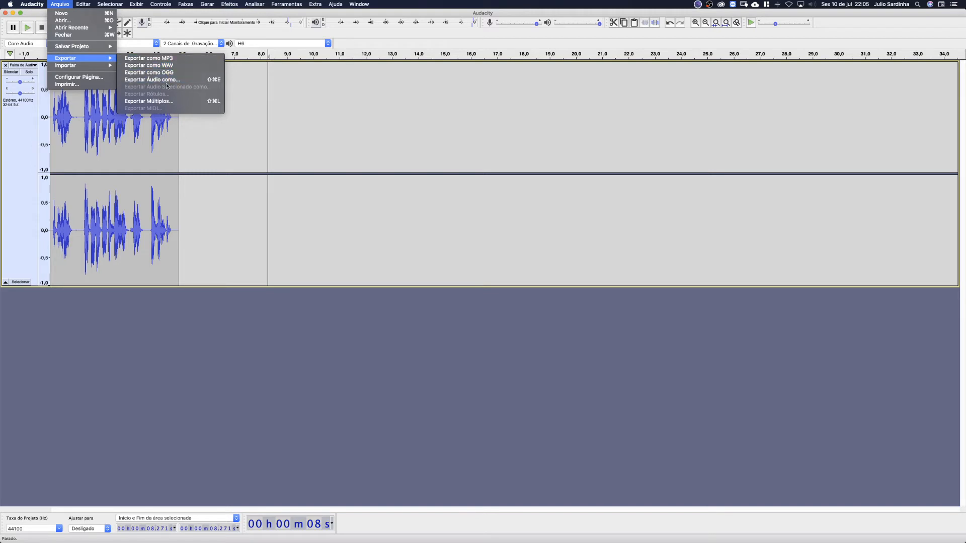
left_click(170, 66)
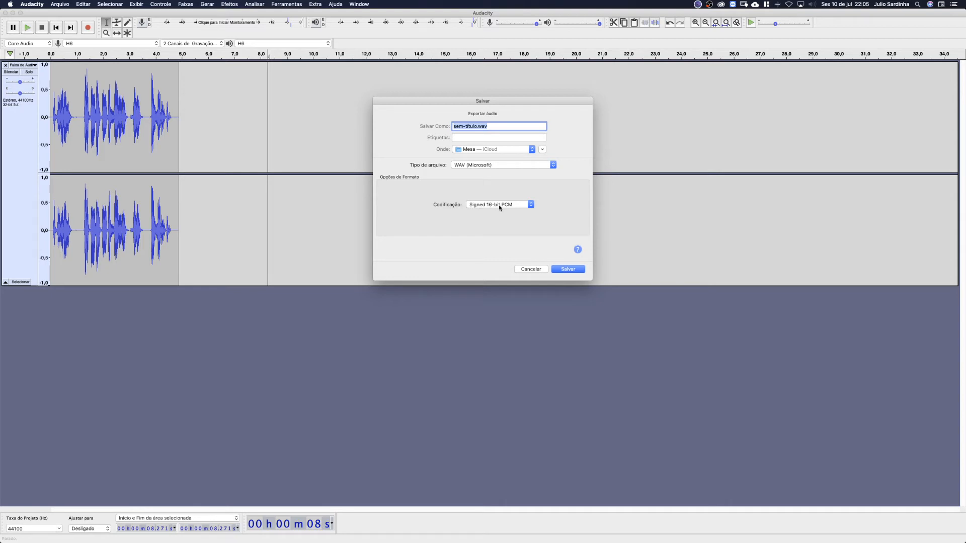
left_click(532, 205)
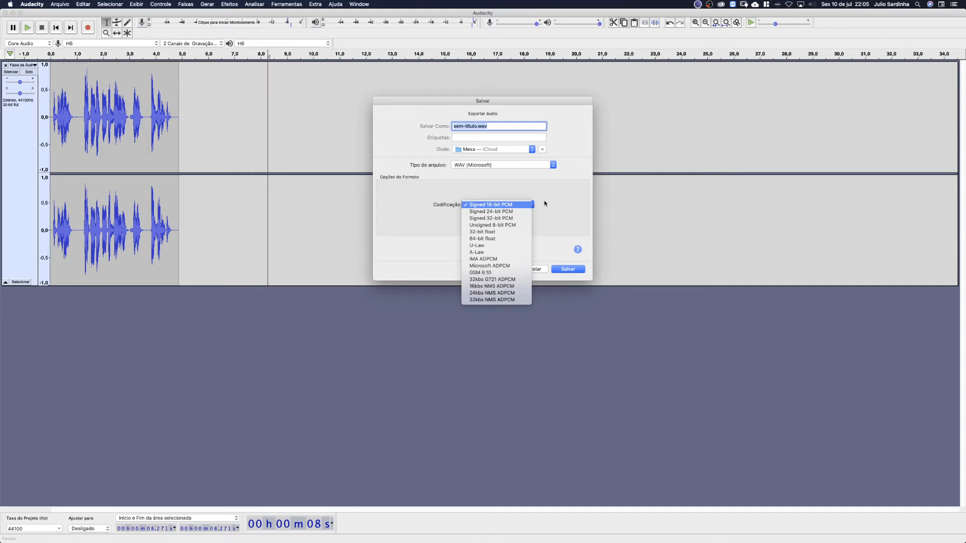
left_click(544, 203)
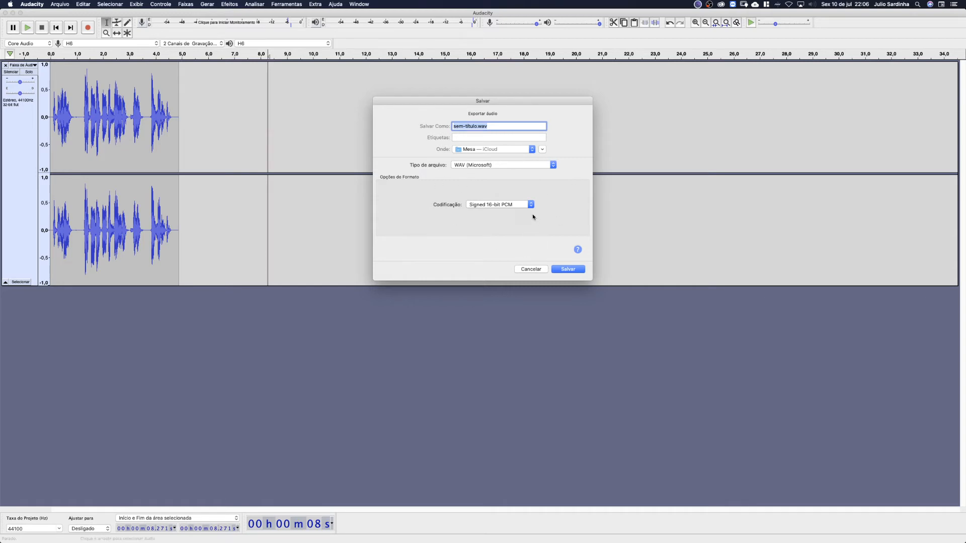
left_click(494, 206)
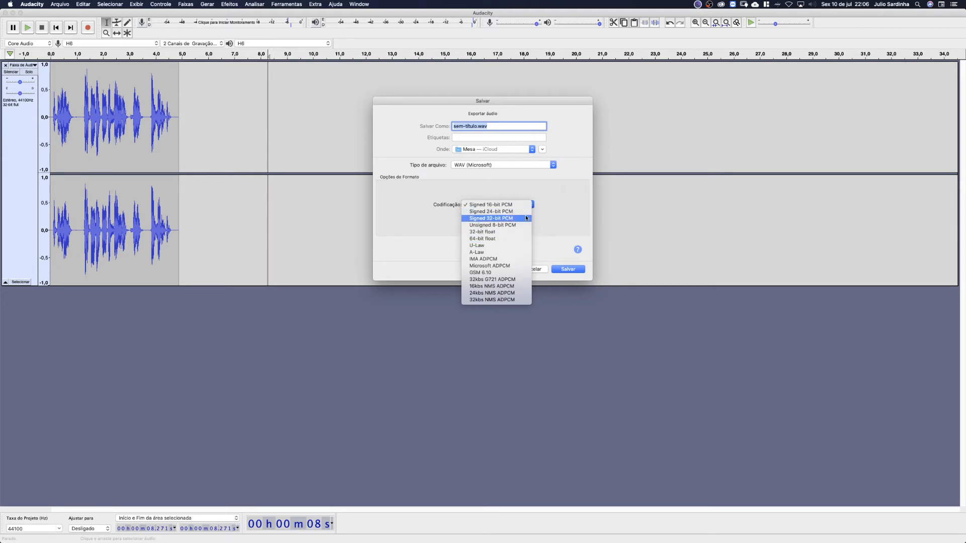
left_click(563, 195)
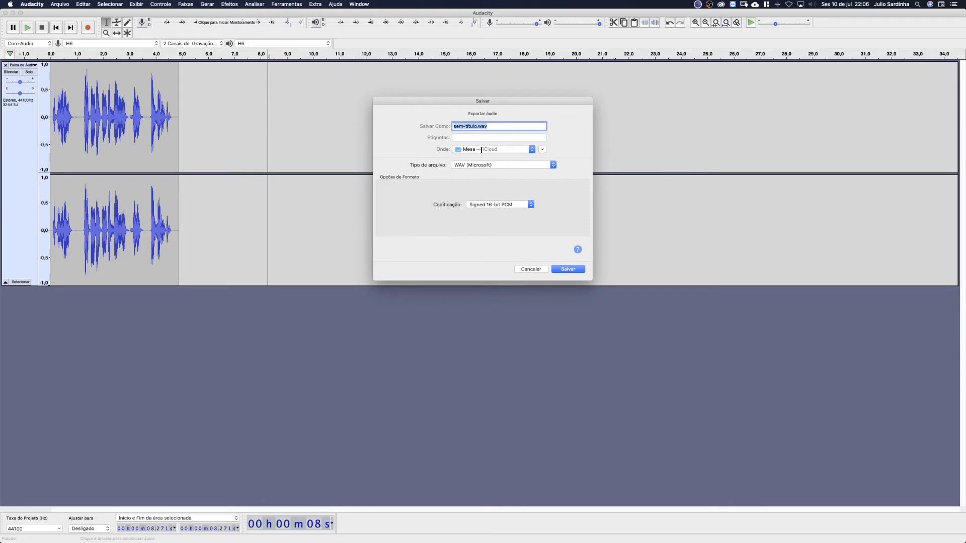
left_click(524, 266)
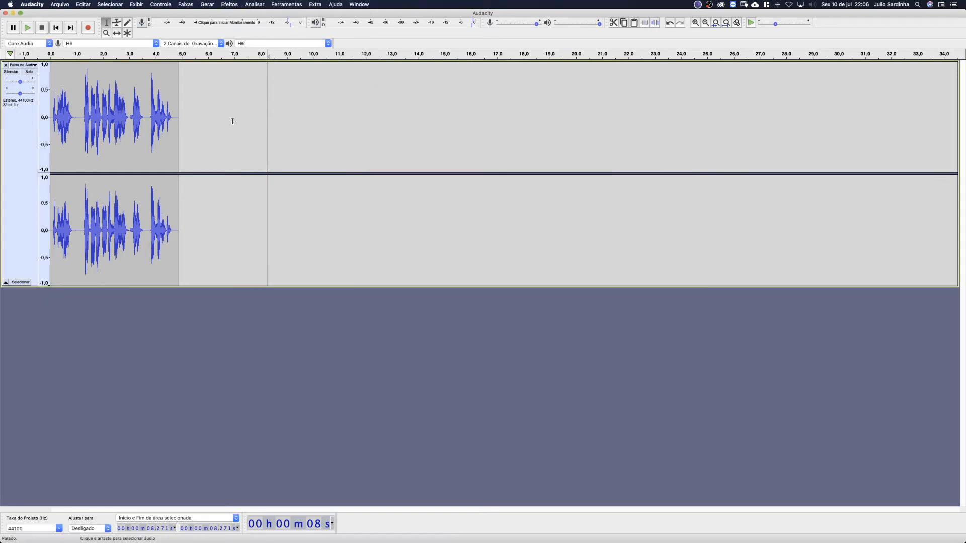
Look over the project saving commands once more without saving the project.
left_click(58, 5)
mouse_move(65, 46)
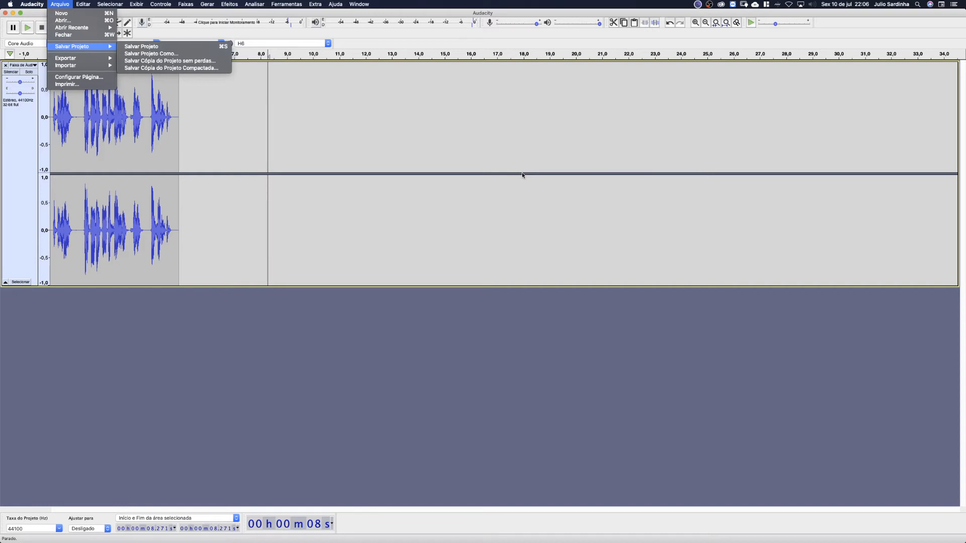
left_click(351, 313)
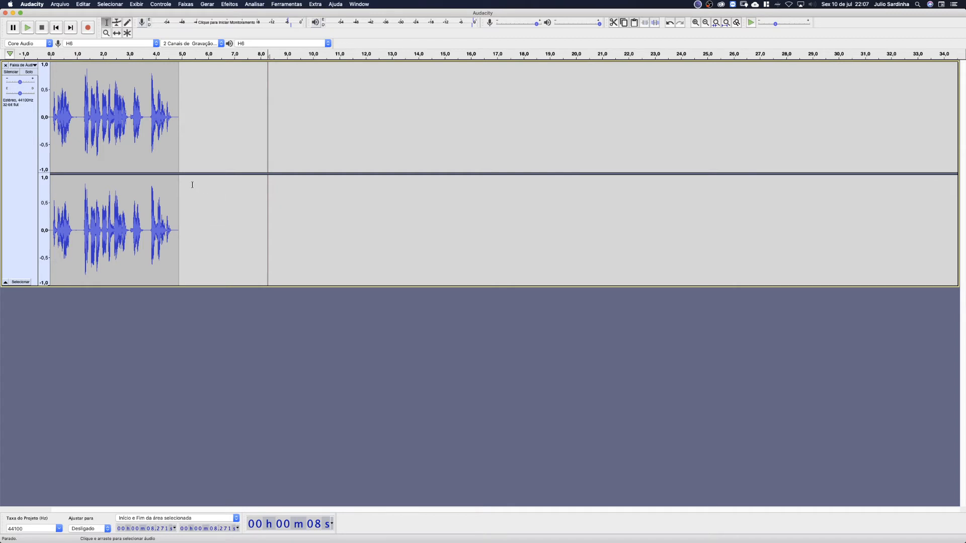
Select the entire trimmed clip, from 0 s to about 5.0 s.
left_click(188, 148)
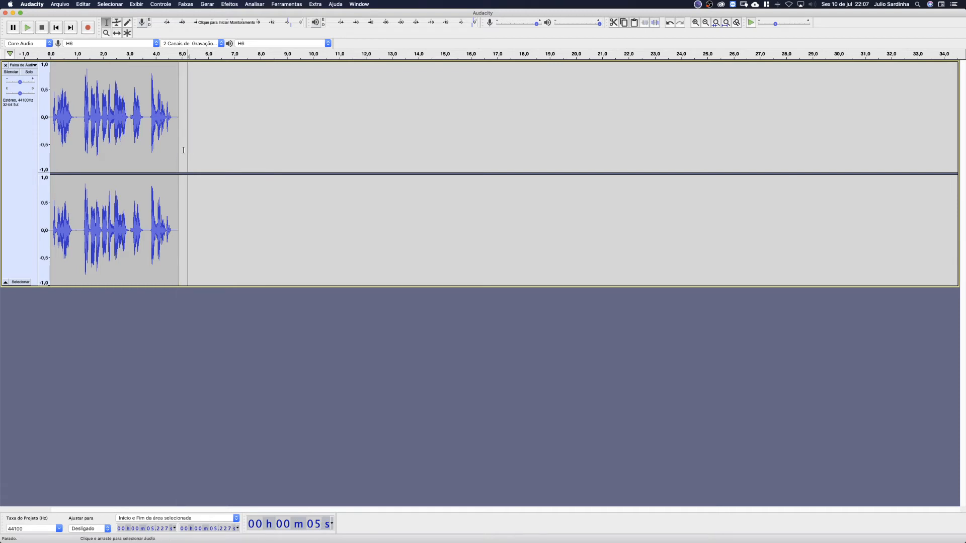
left_click(50, 117)
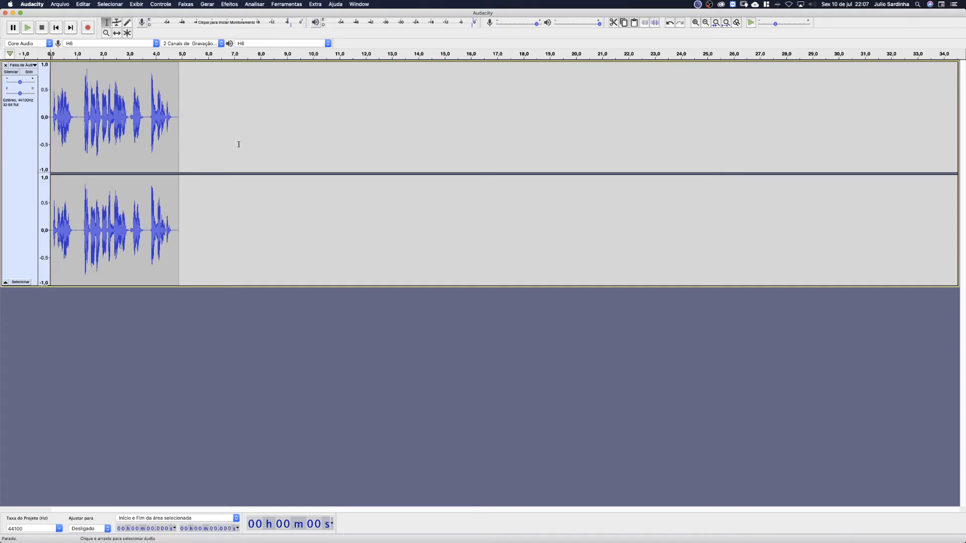
left_click(182, 130, "shift")
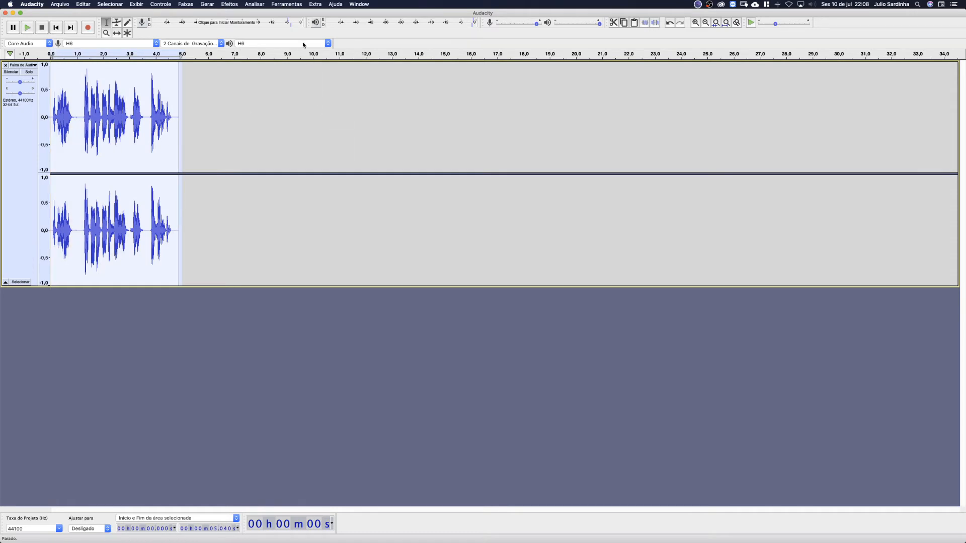
left_click(283, 6)
mouse_move(236, 5)
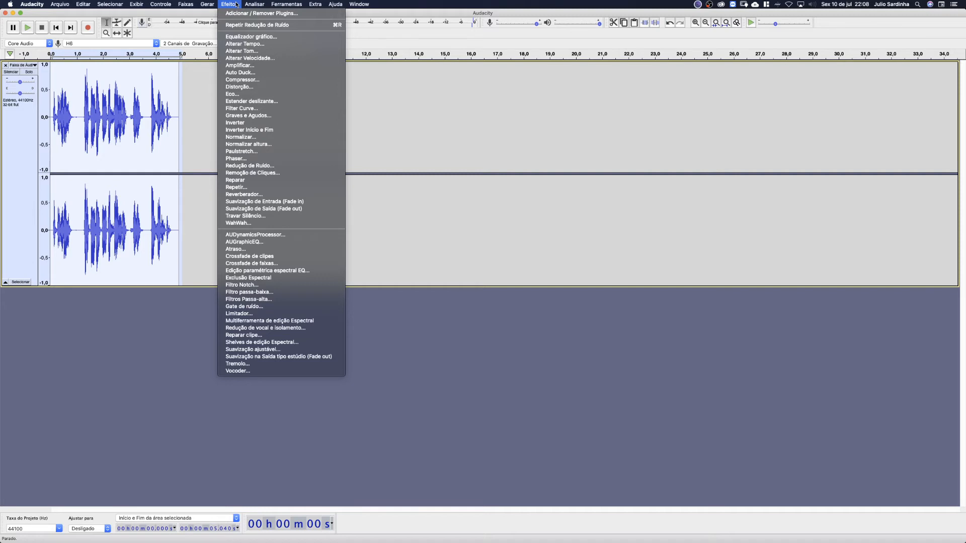
left_click(283, 38)
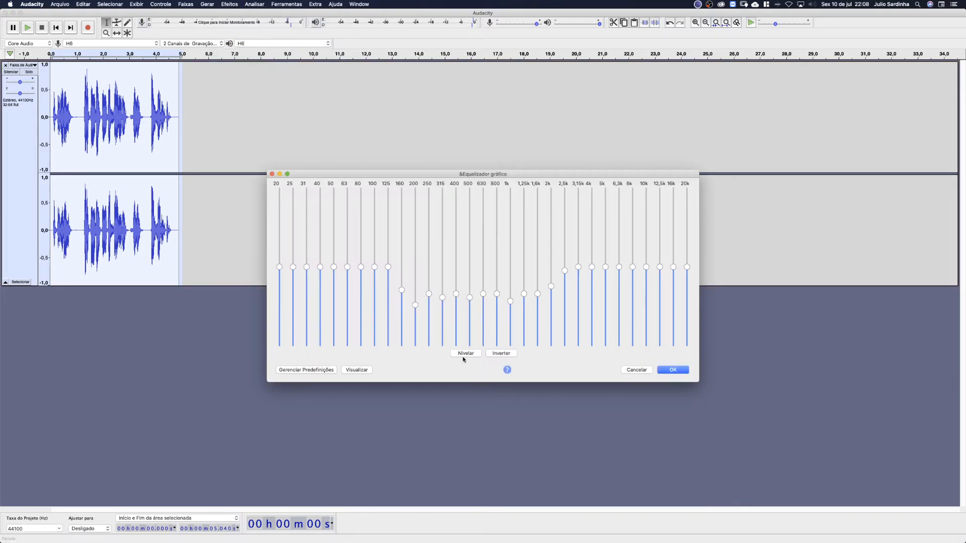
left_click(466, 354)
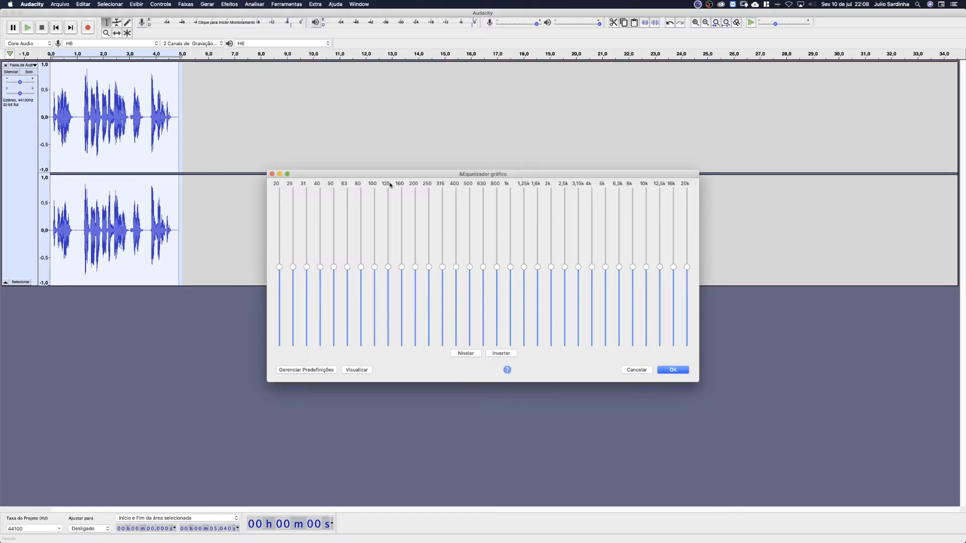
left_click(640, 372)
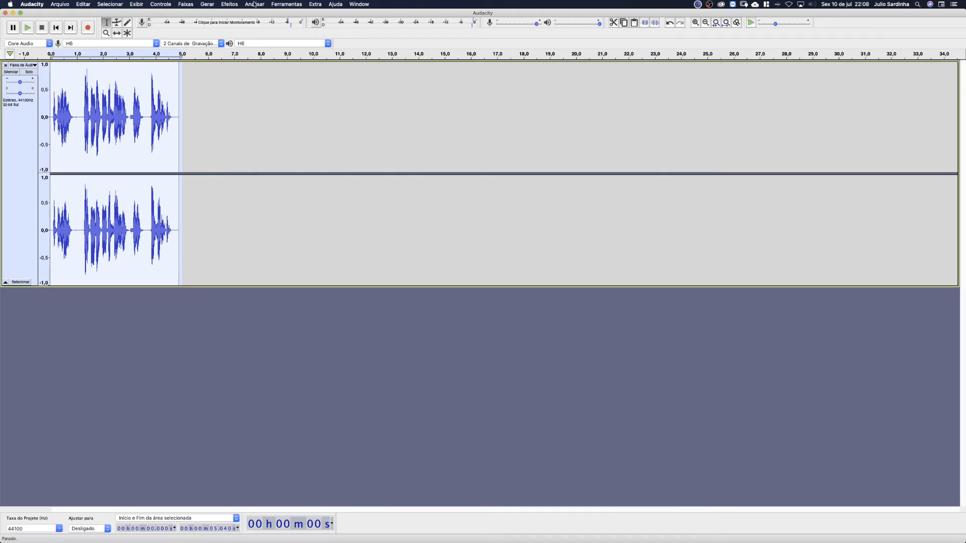
Open the graphic equalizer for the selected clip, flatten all bands to 0 dB and preview the sound.
left_click(291, 5)
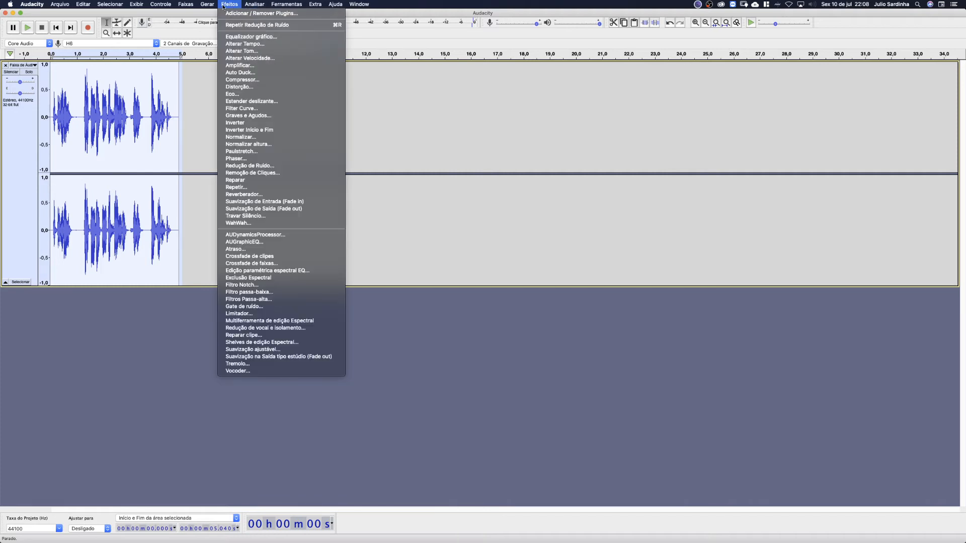
left_click(251, 37)
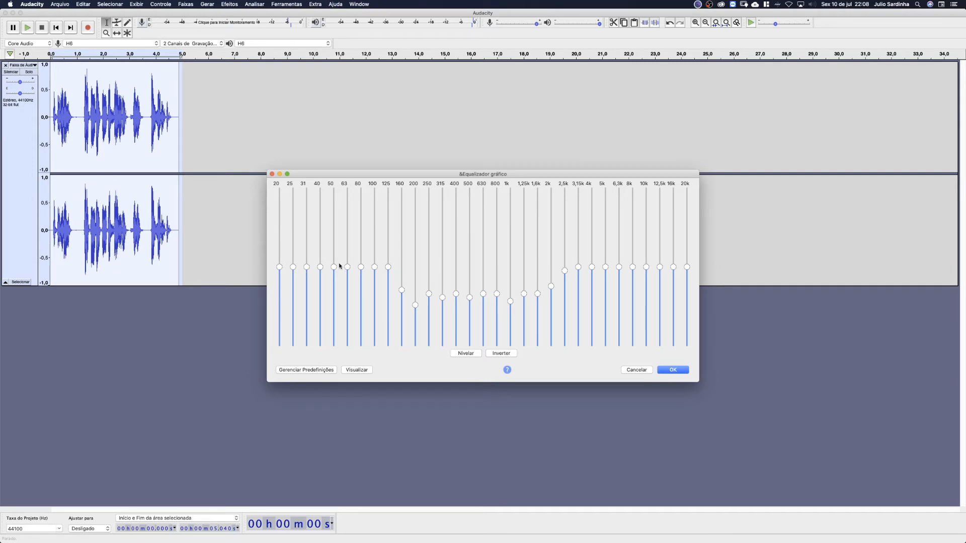
mouse_move(340, 265)
mouse_move(402, 282)
left_click(466, 354)
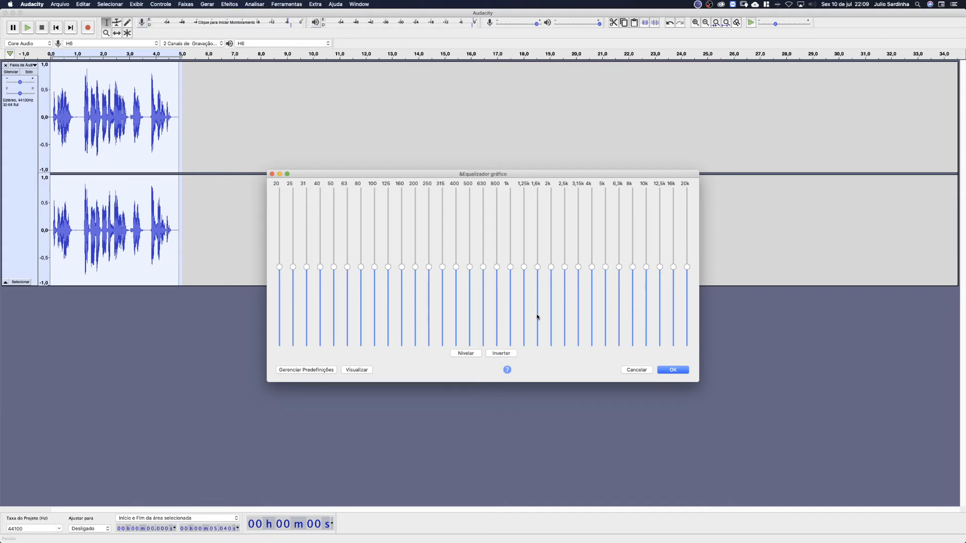
mouse_move(537, 317)
mouse_move(423, 288)
left_click(360, 371)
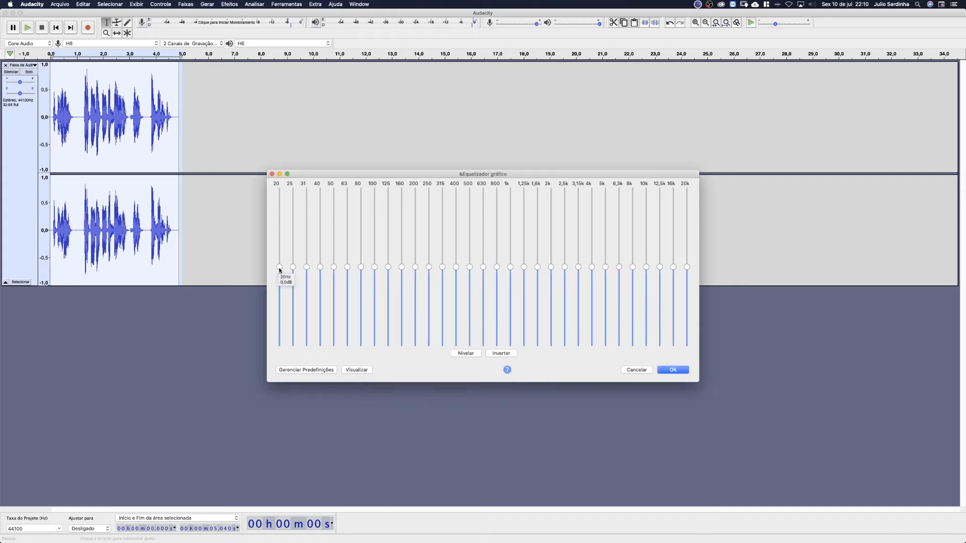
Lower the 20, 25, 31, 40, 50 and 63 Hz bands to -20 dB and preview the result.
left_click_drag(279, 270, 291, 357)
left_click_drag(295, 269, 300, 357)
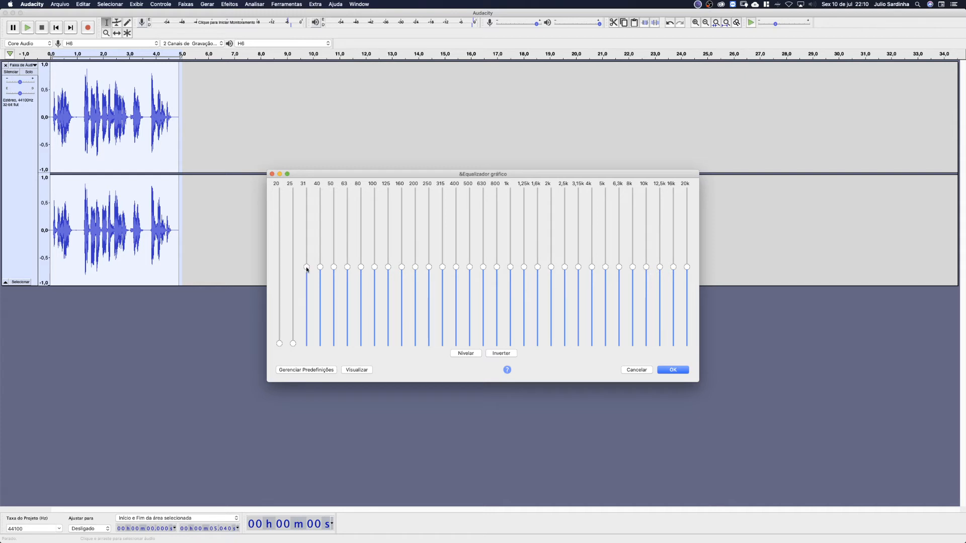
left_click_drag(306, 269, 312, 334)
left_click_drag(321, 266, 322, 350)
left_click_drag(334, 268, 336, 352)
left_click_drag(346, 267, 346, 339)
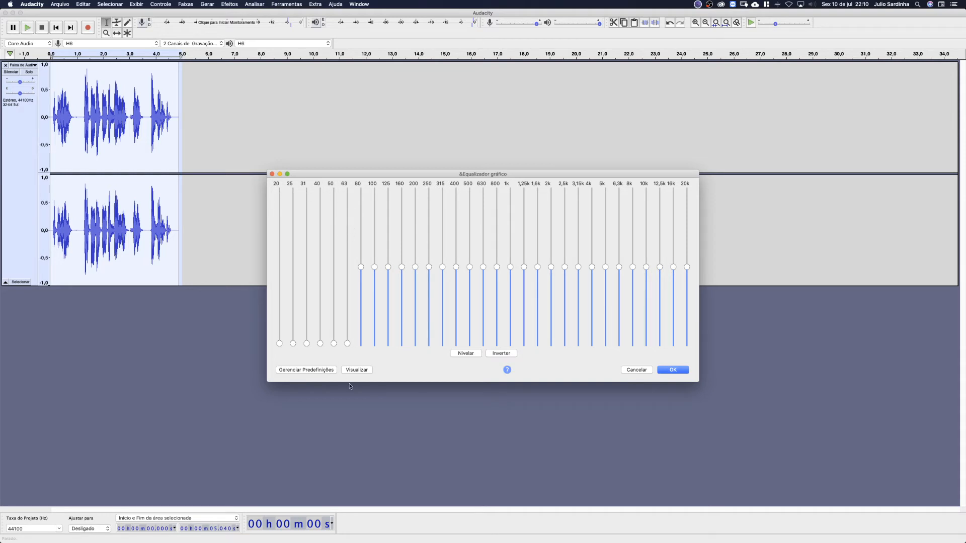
left_click(359, 371)
Lower the 80, 100, 125 and 160 Hz bands to -20 dB as well and preview the result.
left_click_drag(360, 268, 353, 392)
left_click_drag(376, 270, 360, 373)
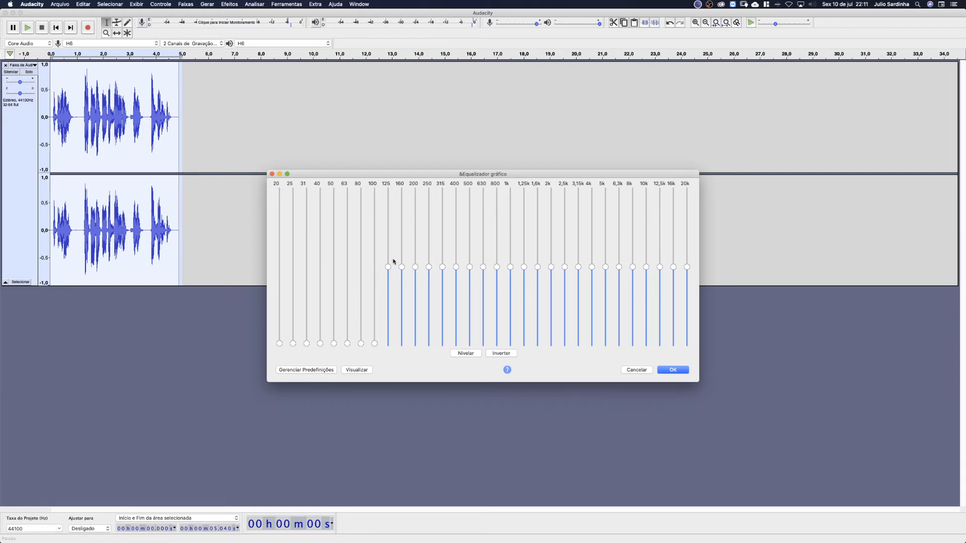
left_click_drag(388, 265, 384, 379)
left_click_drag(405, 278, 387, 375)
left_click(357, 370)
Reshape the low end into a gradual rise from 80 Hz to a slight boost at 200 and 250 Hz, and preview it.
mouse_move(402, 346)
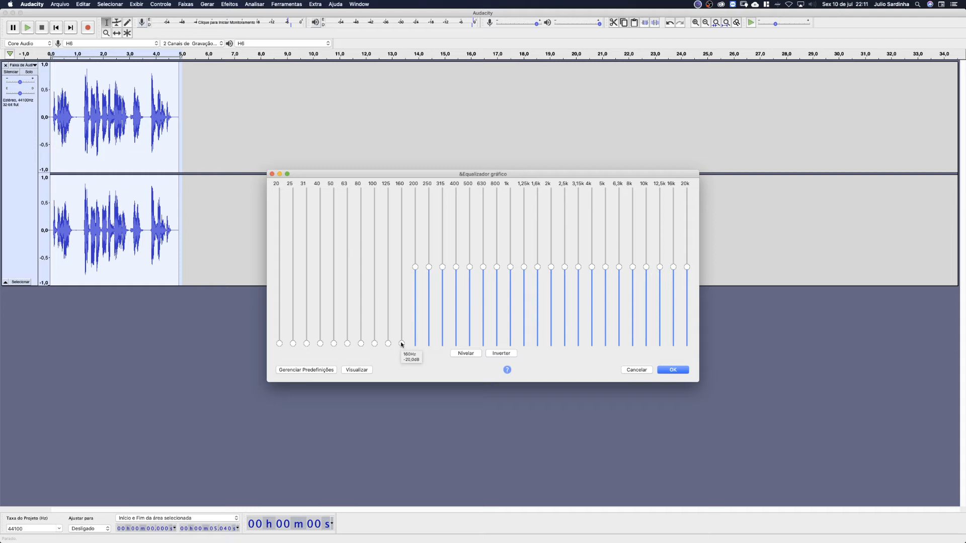
left_click_drag(402, 344, 403, 274)
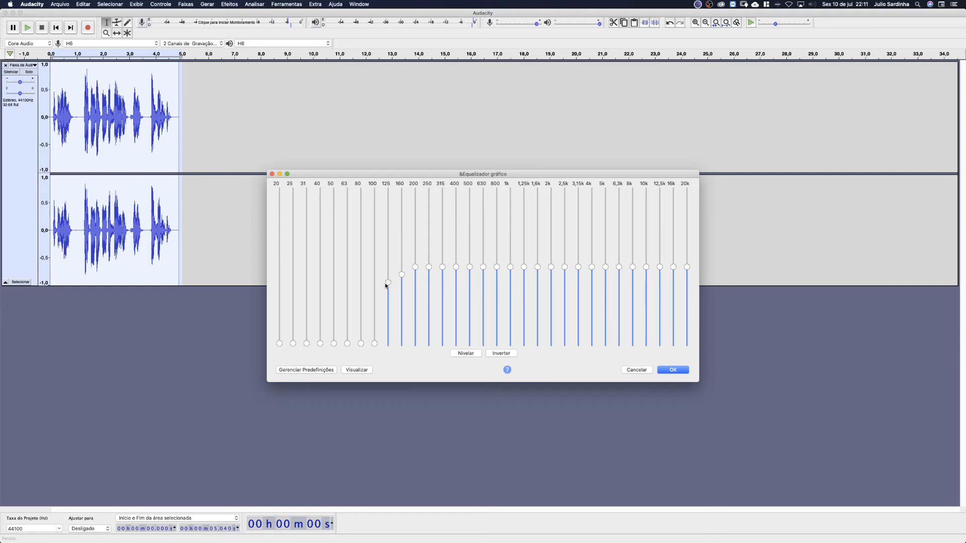
left_click_drag(386, 284, 386, 279)
left_click_drag(374, 344, 374, 290)
left_click_drag(360, 344, 363, 296)
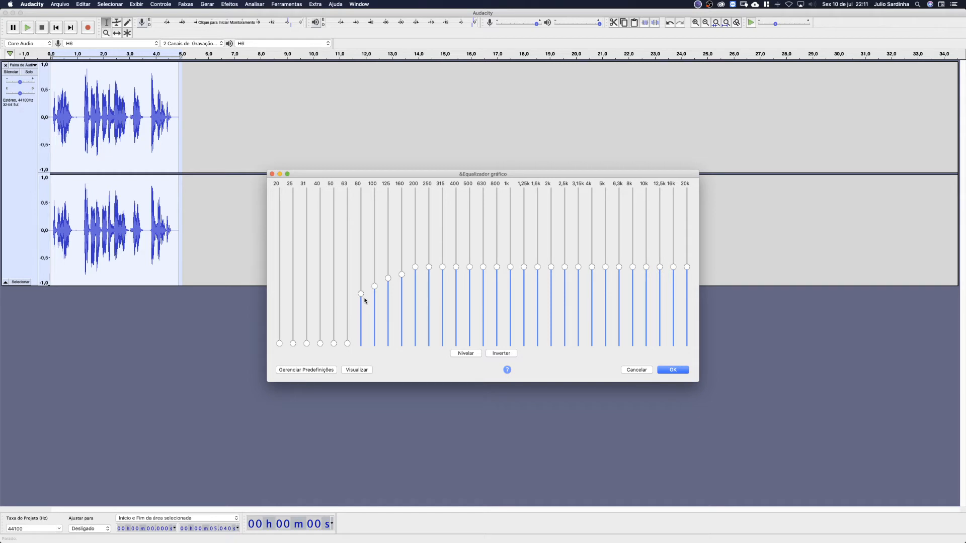
left_click(361, 370)
left_click_drag(415, 267, 389, 267)
left_click(367, 371)
Lower every band from 20 kHz down to 5 kHz to the minimum of -20 dB.
mouse_move(688, 268)
mouse_move(675, 286)
left_click_drag(687, 267, 687, 346)
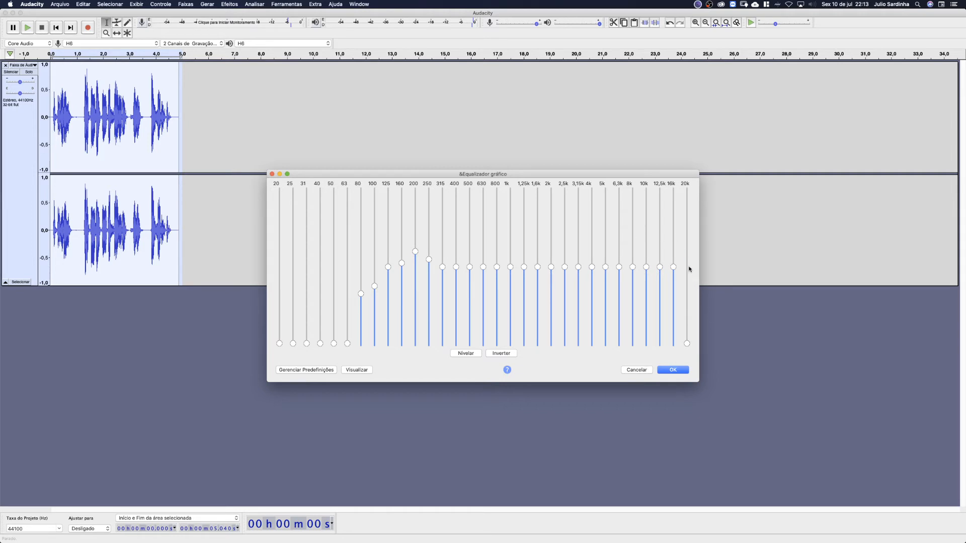
left_click_drag(674, 269, 673, 344)
left_click_drag(660, 268, 661, 353)
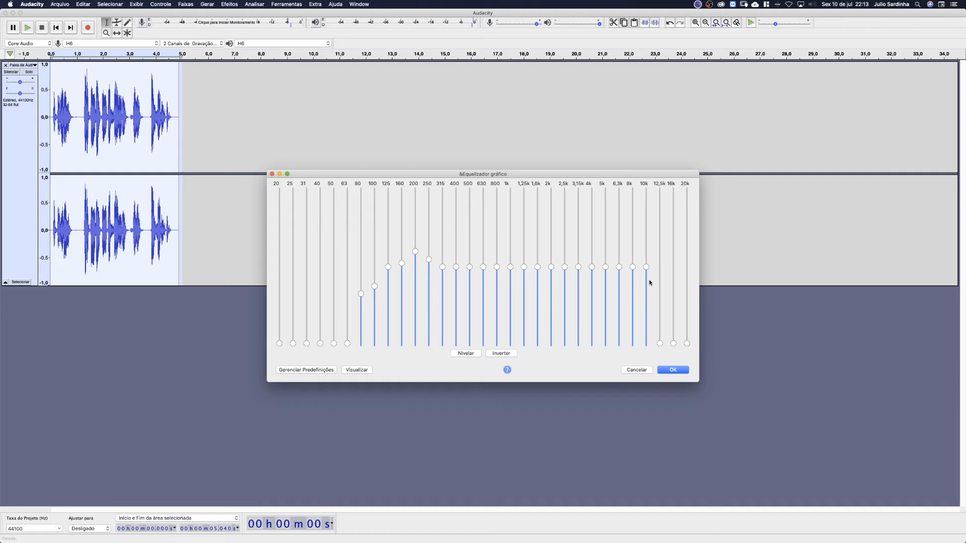
left_click_drag(647, 268, 648, 363)
left_click_drag(633, 267, 626, 349)
left_click_drag(618, 269, 618, 344)
left_click_drag(606, 268, 605, 340)
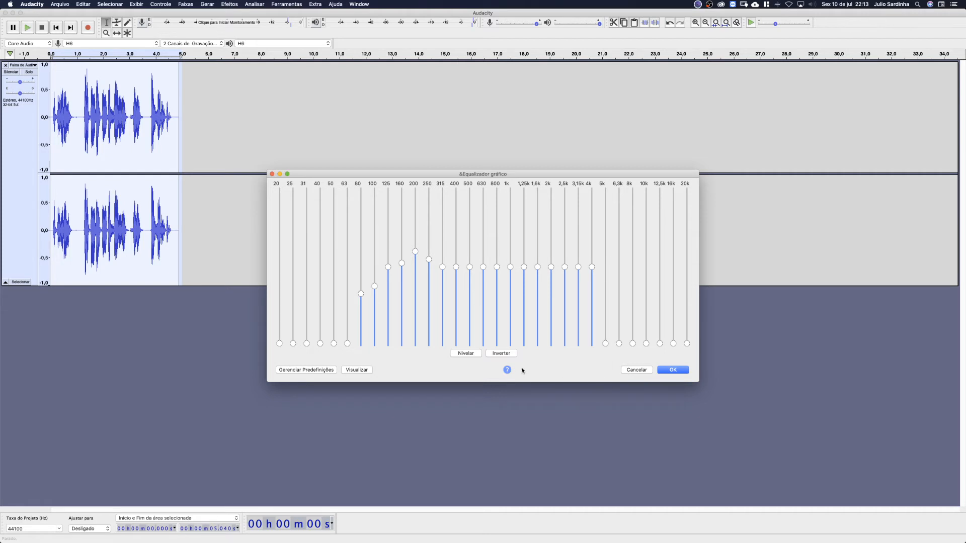
Flatten all equalizer bands and cut the bands from 20 Hz to 80 Hz to -20 dB.
left_click(460, 355)
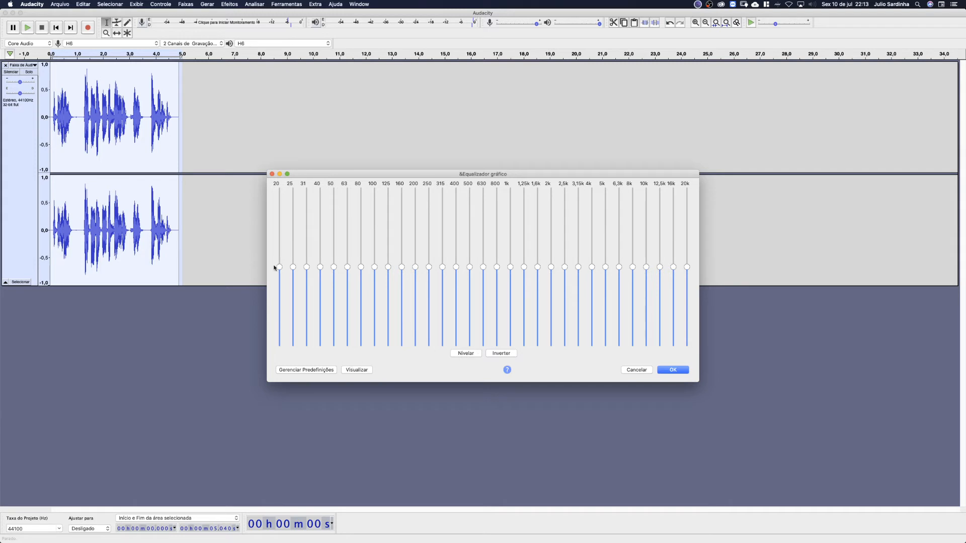
left_click_drag(281, 270, 280, 368)
left_click_drag(293, 274, 293, 347)
left_click_drag(308, 268, 308, 347)
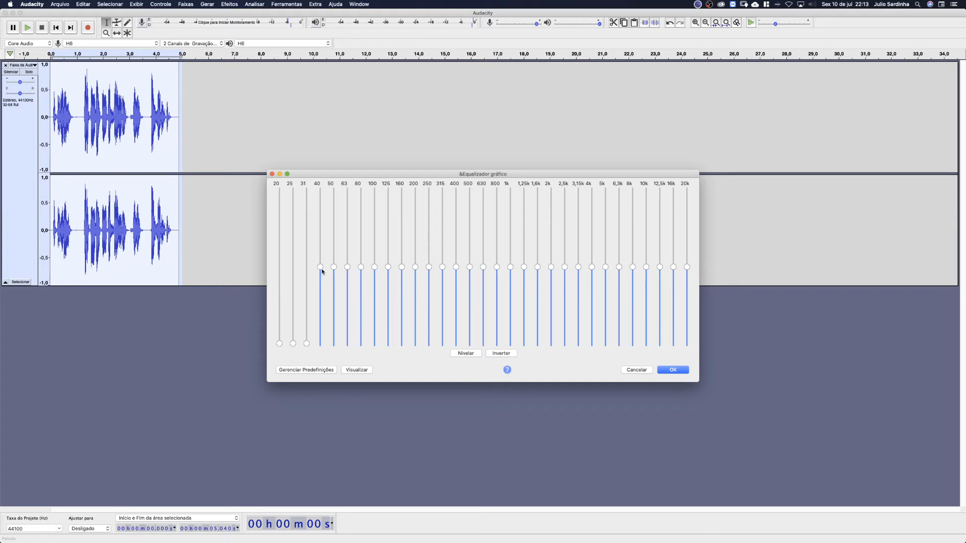
left_click_drag(322, 270, 347, 356)
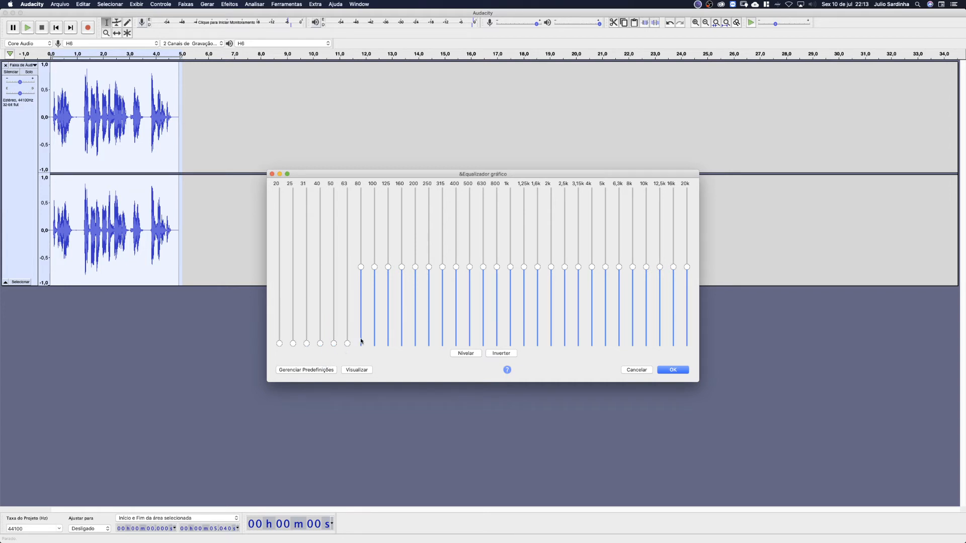
left_click(361, 341)
Shape a rise from a reduced 100 Hz to a peak at 200 Hz, with slight boosts at 160 and 250 Hz, and preview it.
left_click_drag(373, 271, 389, 259)
left_click_drag(387, 257, 429, 263)
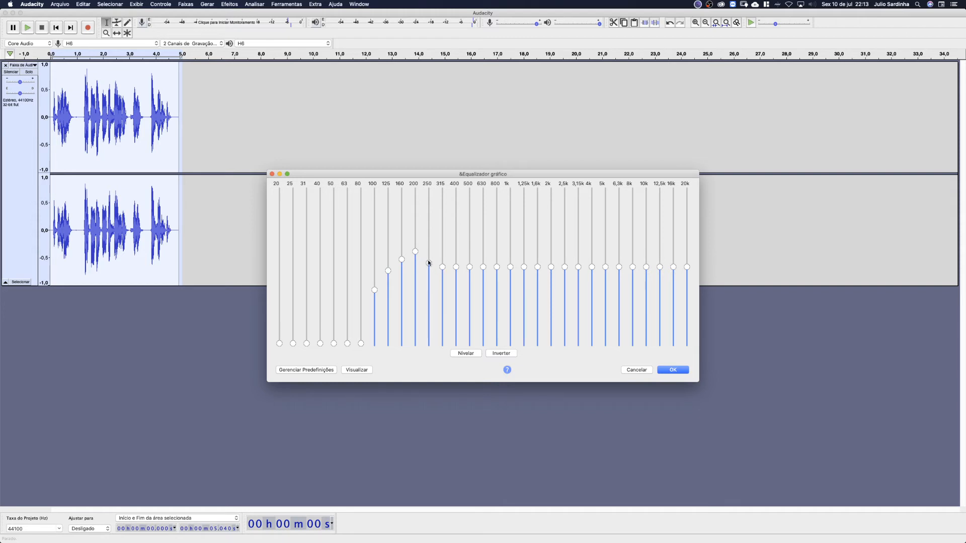
left_click_drag(429, 263, 428, 259)
left_click(367, 371)
Cut the high bands from 20 kHz down to 6.3 kHz to -20 dB.
left_click(687, 345)
left_click(673, 345)
left_click(659, 345)
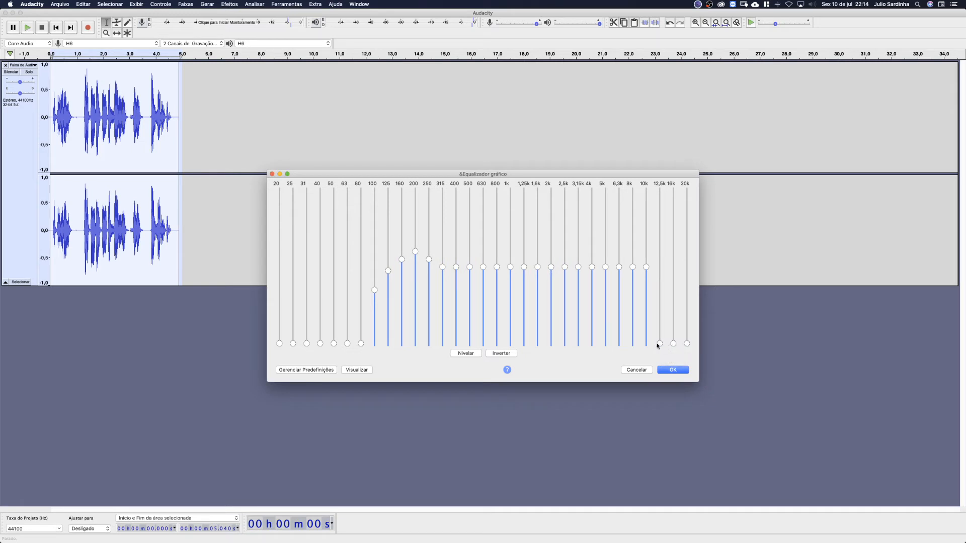
left_click(647, 345)
left_click(633, 345)
left_click(619, 345)
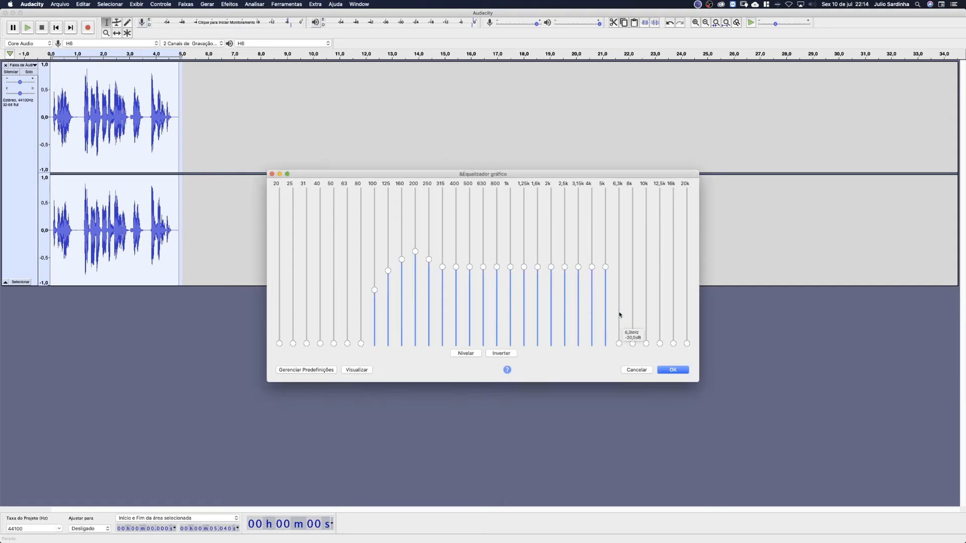
Set the bands from 6.3 kHz to 20 kHz slightly below 0 dB, sloping gently downward toward 20 kHz.
left_click(618, 272)
left_click(632, 276)
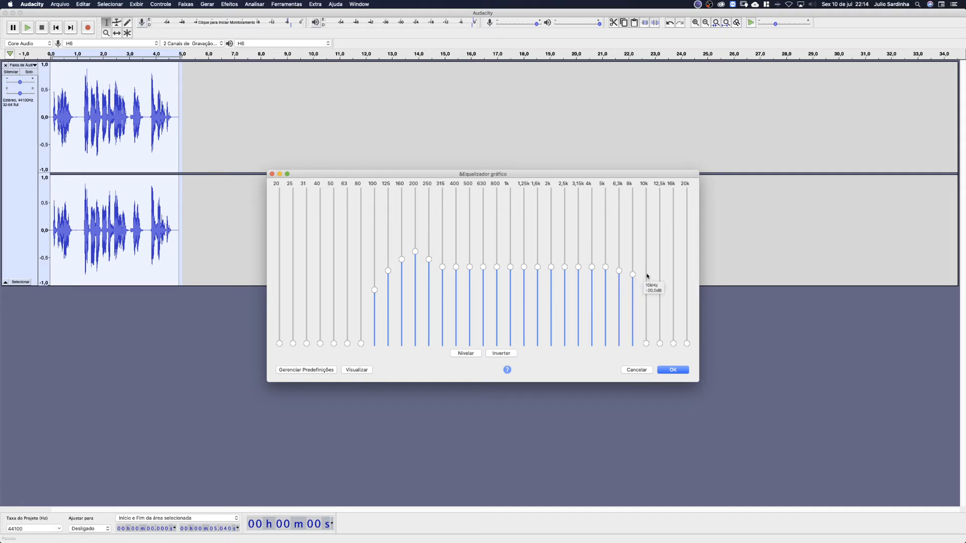
left_click(646, 271)
left_click(646, 275)
left_click(632, 271)
left_click(659, 278)
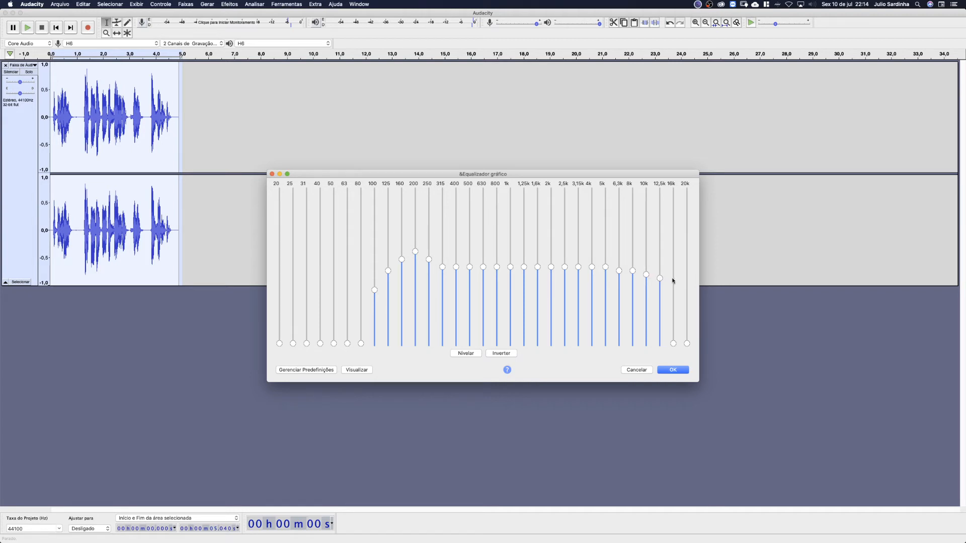
left_click(674, 280)
left_click(686, 277)
left_click(686, 278)
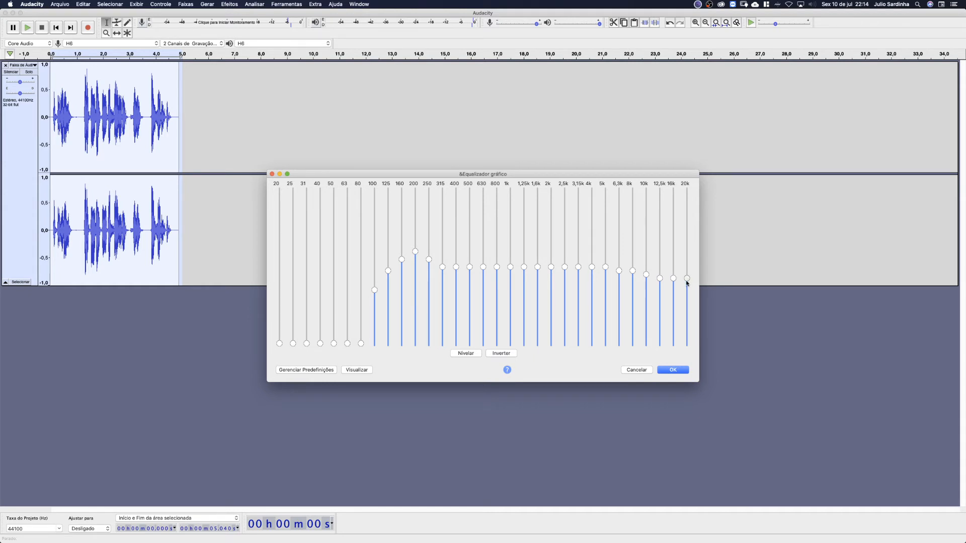
Fine-tune the 6.3 to 12.5 kHz bands, preview the sound and apply the equalization to the clip.
left_click(660, 276)
left_click(646, 276)
left_click(633, 273)
left_click_drag(620, 275, 620, 271)
left_click(359, 370)
left_click(673, 370)
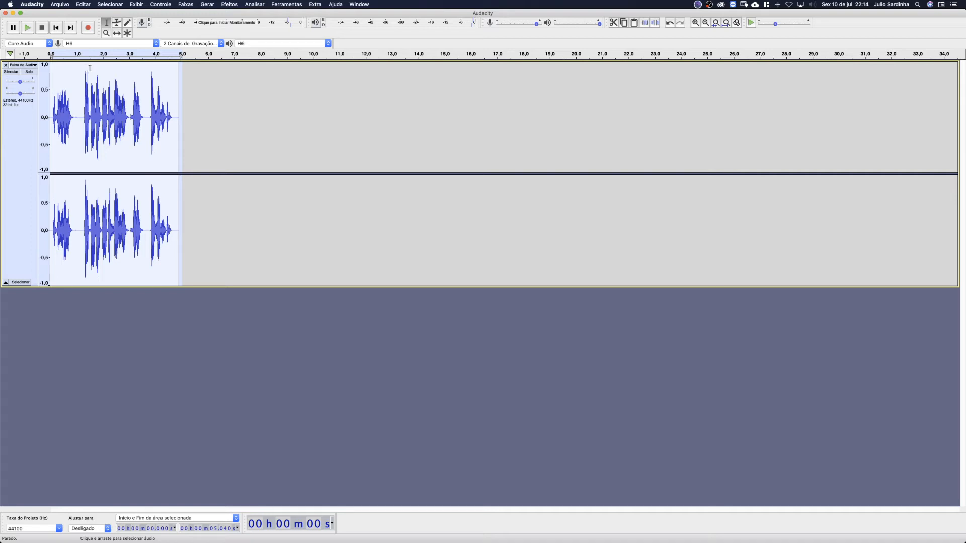
Deselect the clip and place the cursor in the empty part of the track at about 7.7 s.
left_click(282, 120)
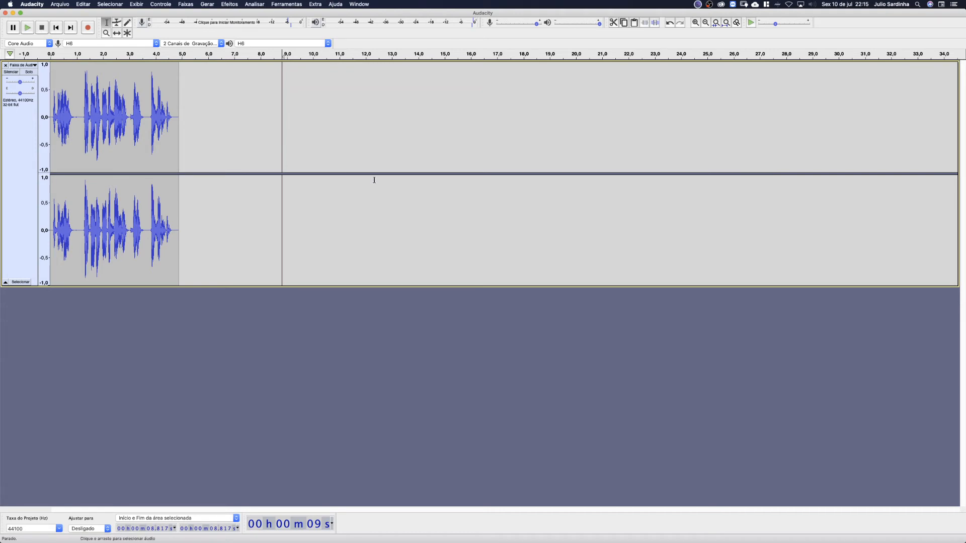
left_click(175, 192)
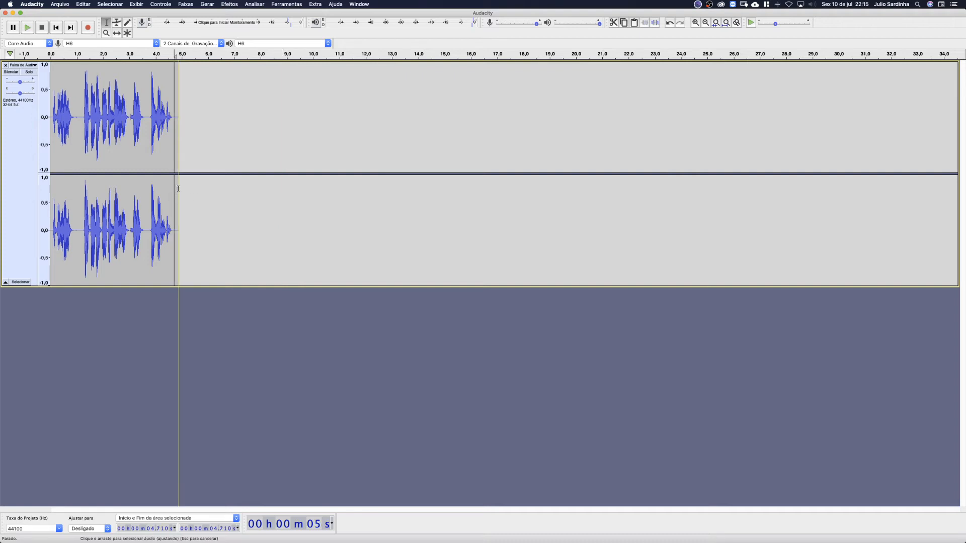
left_click(253, 219)
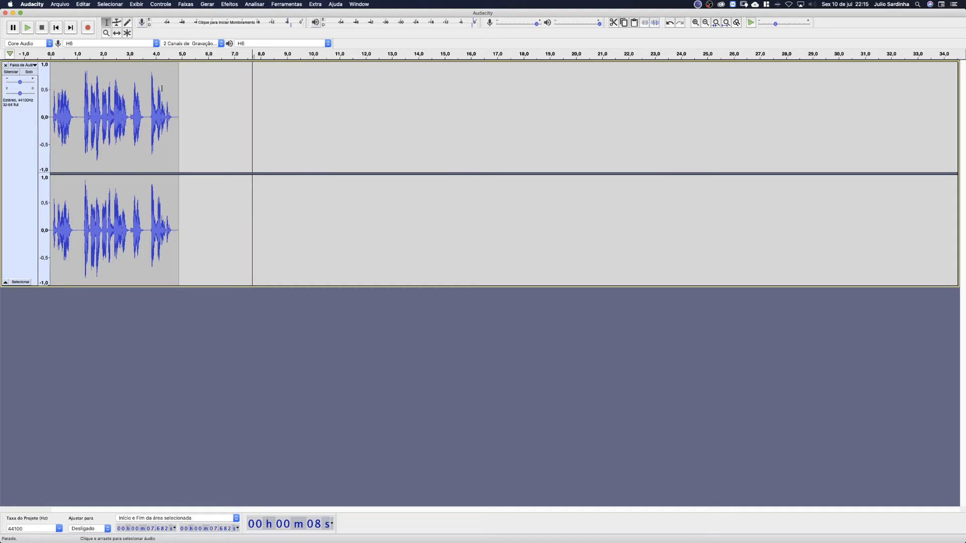
Start an audio import and look through the Audios and Projeto folders of EP01-Geopolitica for a music file.
left_click(56, 4)
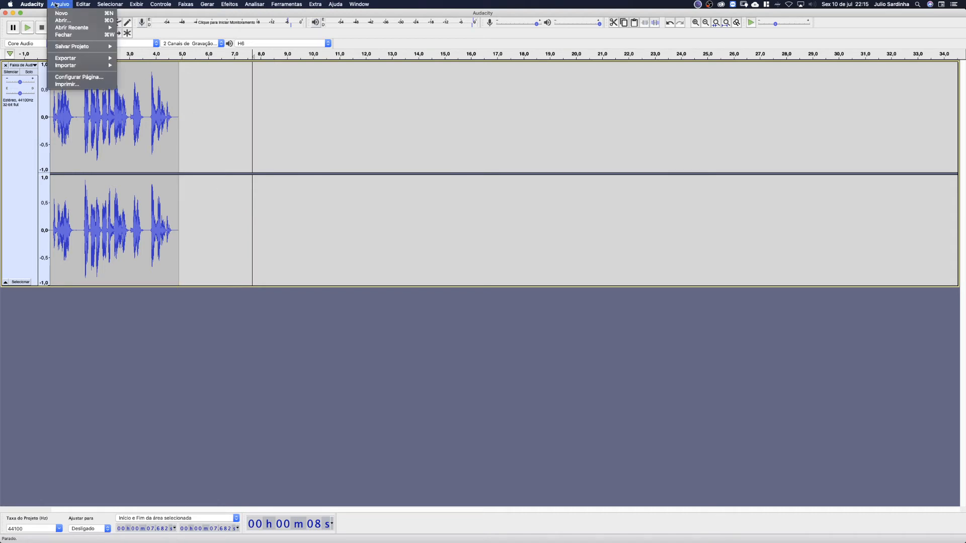
mouse_move(76, 70)
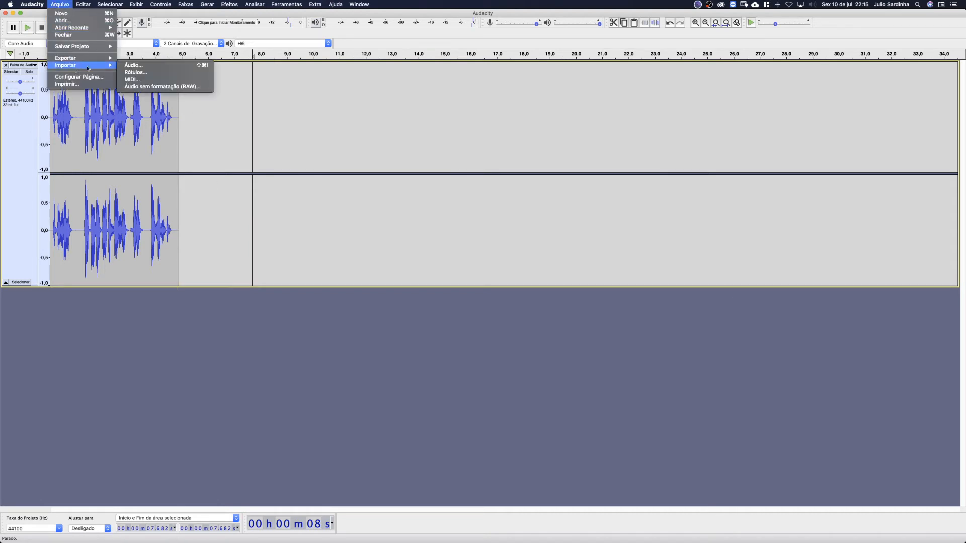
left_click(130, 66)
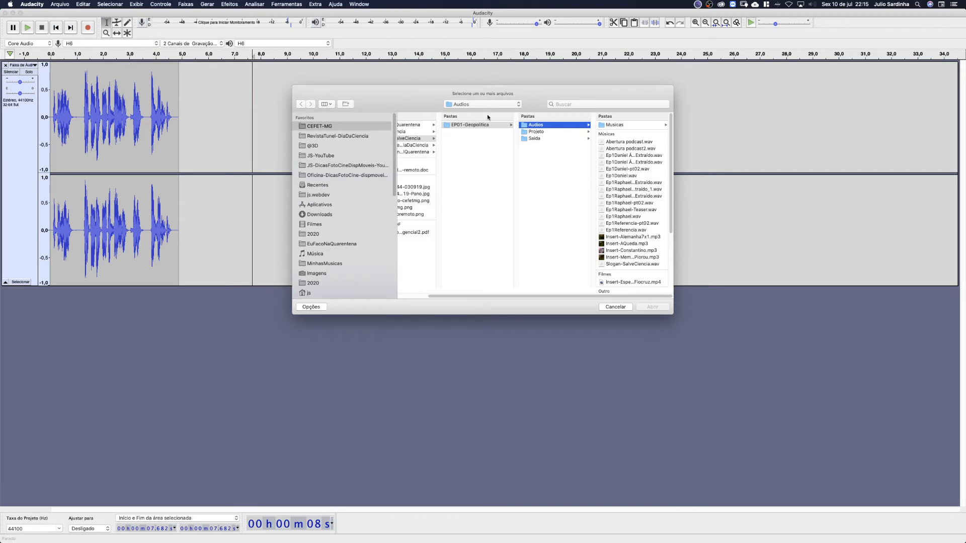
left_click(620, 125)
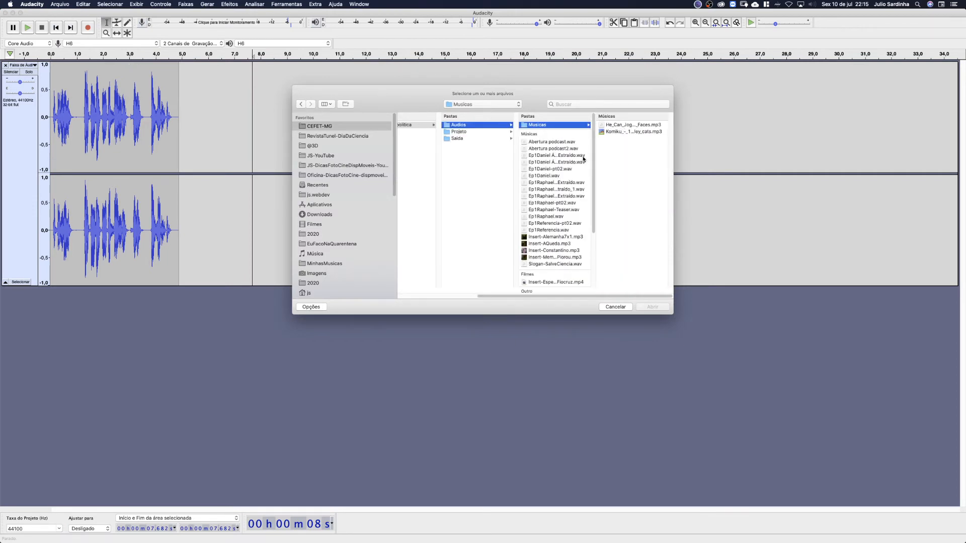
left_click(456, 135)
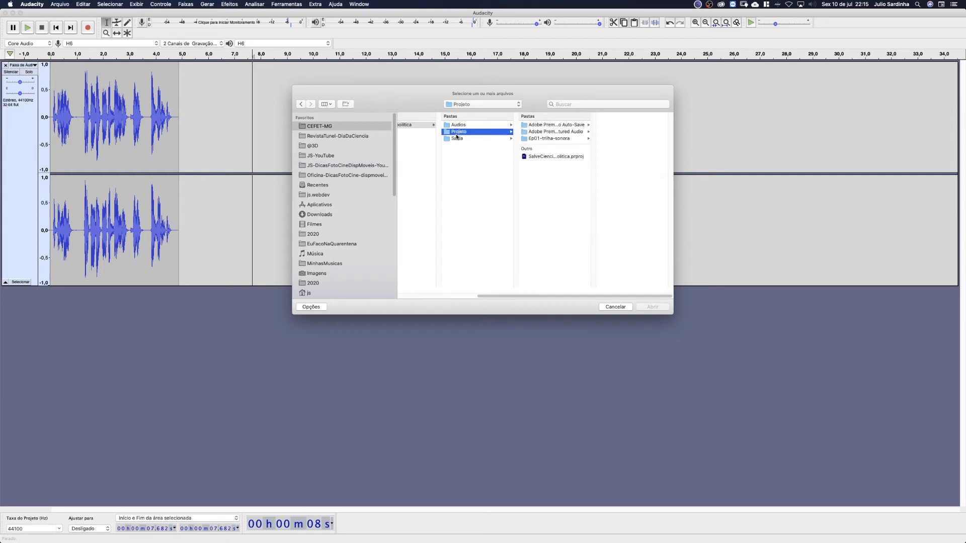
left_click(556, 137)
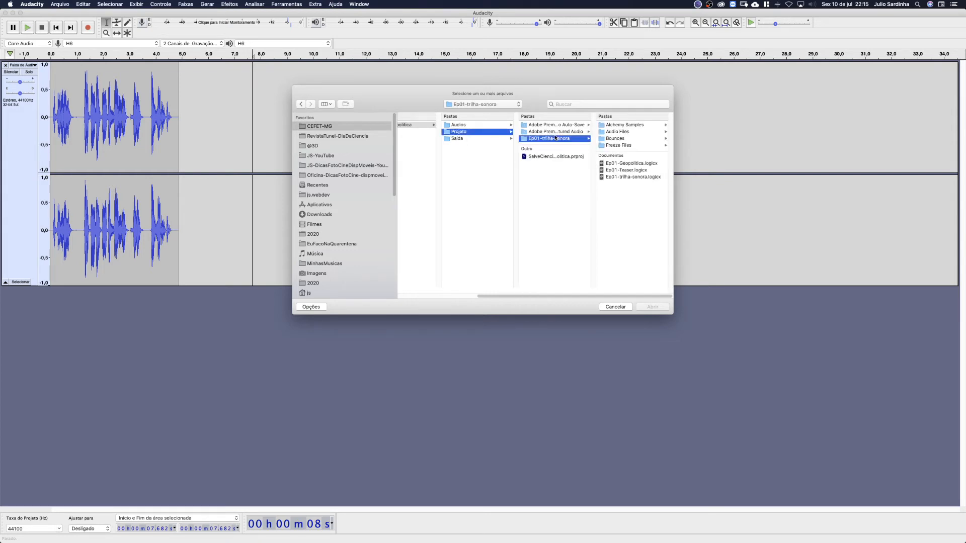
left_click(617, 139)
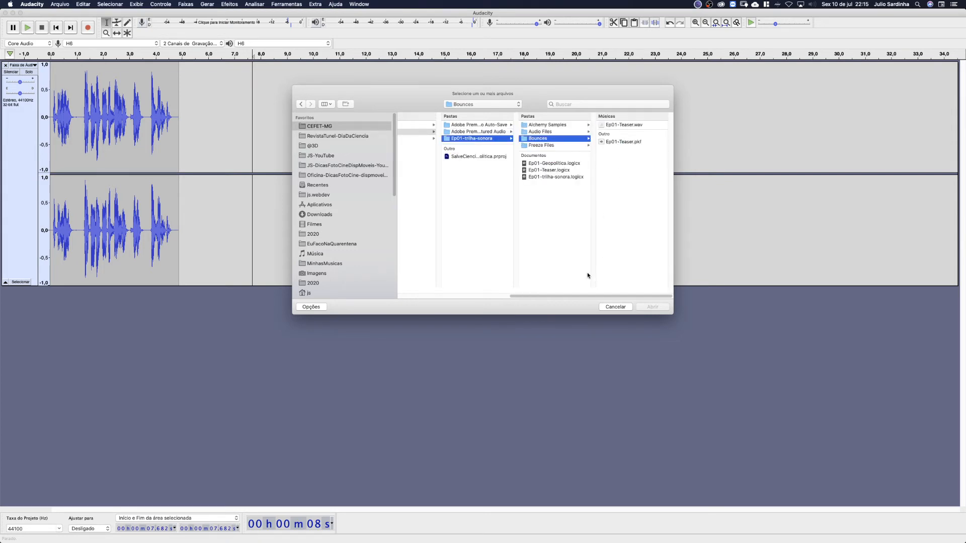
left_click_drag(557, 296, 434, 297)
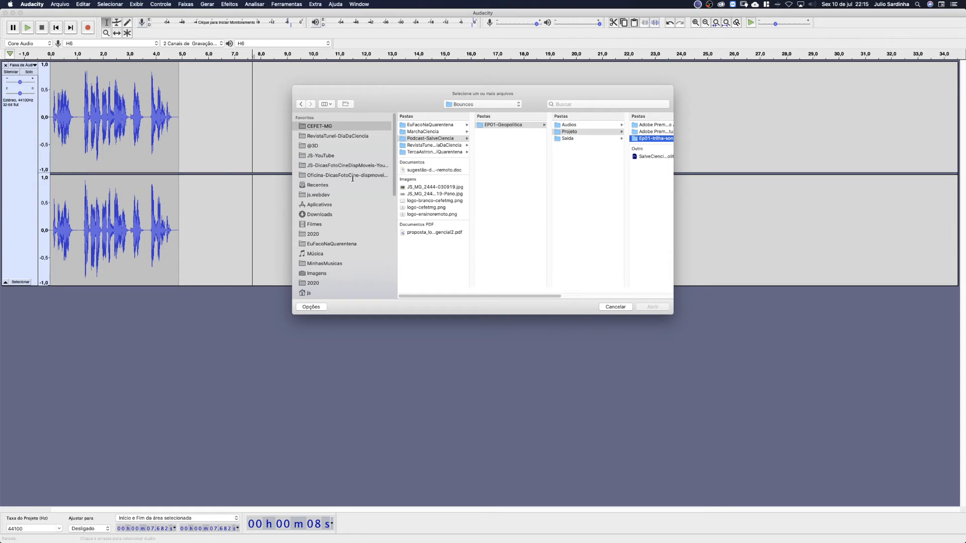
Import the WAV file whose name starts with 04-Crua from the Audio Files folder of the 01-50anos soundtrack project in RevistaTunel-DiaDaCiencia.
left_click(340, 136)
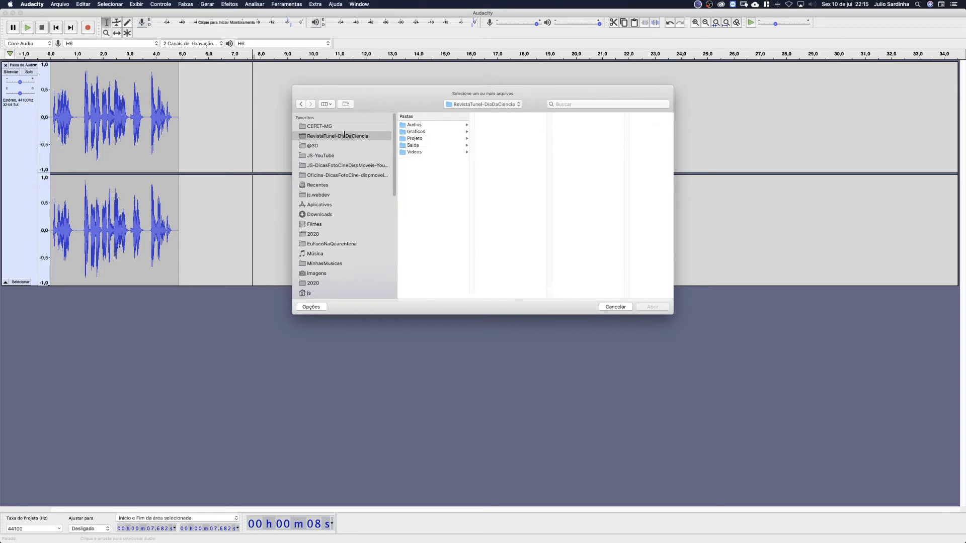
left_click(420, 125)
left_click(509, 125)
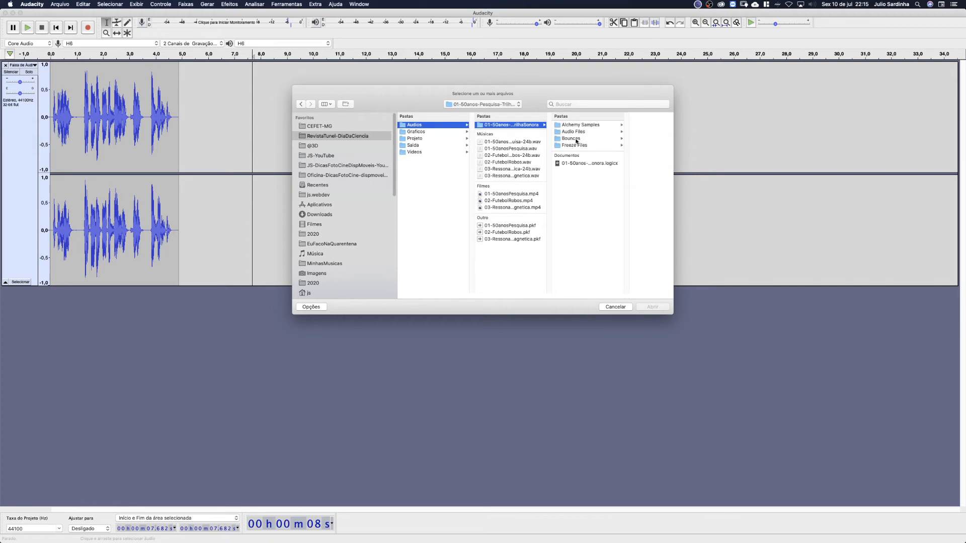
left_click(577, 140)
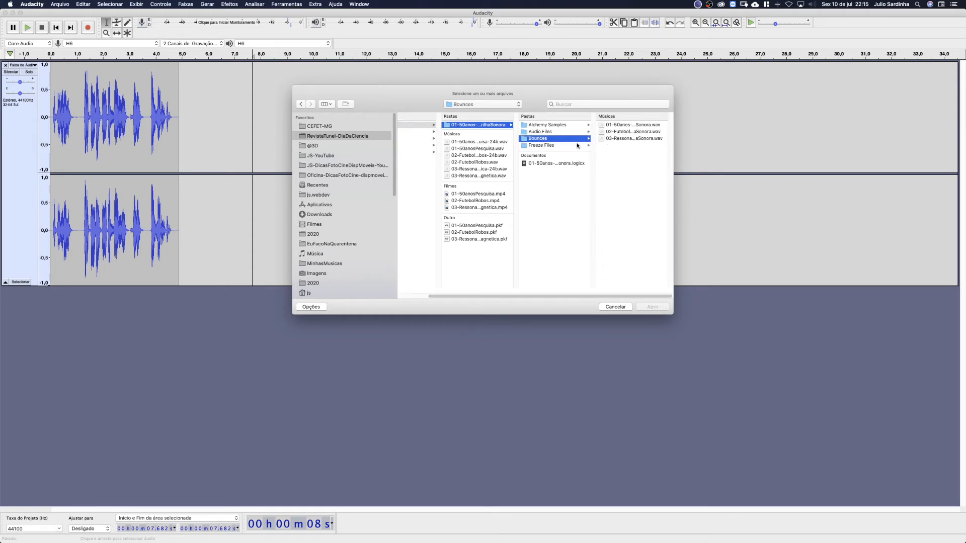
left_click(547, 133)
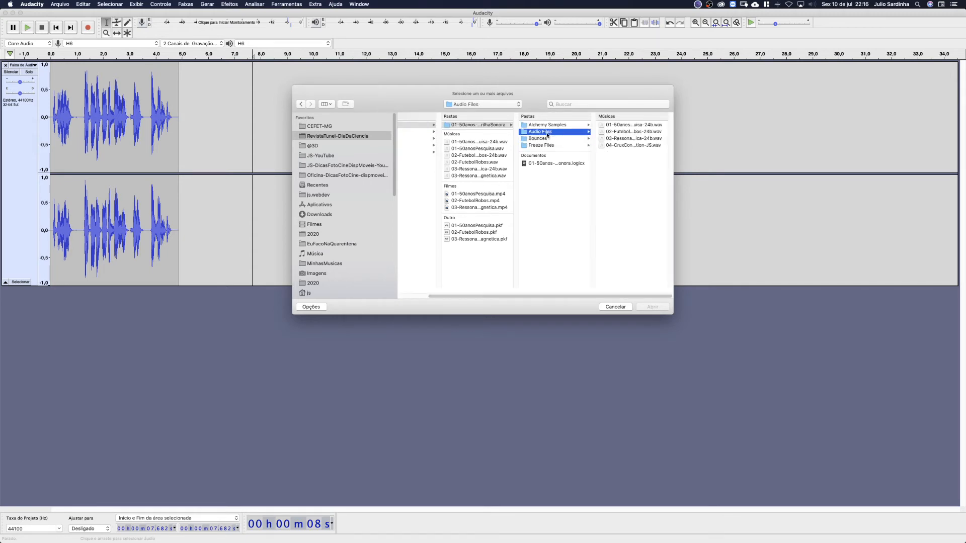
left_click(630, 145)
left_click(659, 306)
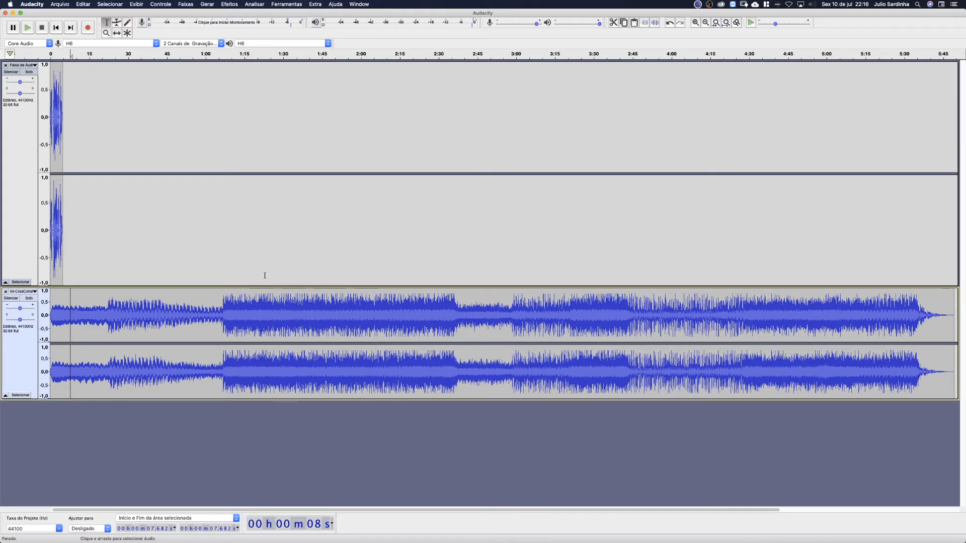
Move the voice clip to start at about 13 s and audition it twice over the music from just before the clip.
left_click(117, 33)
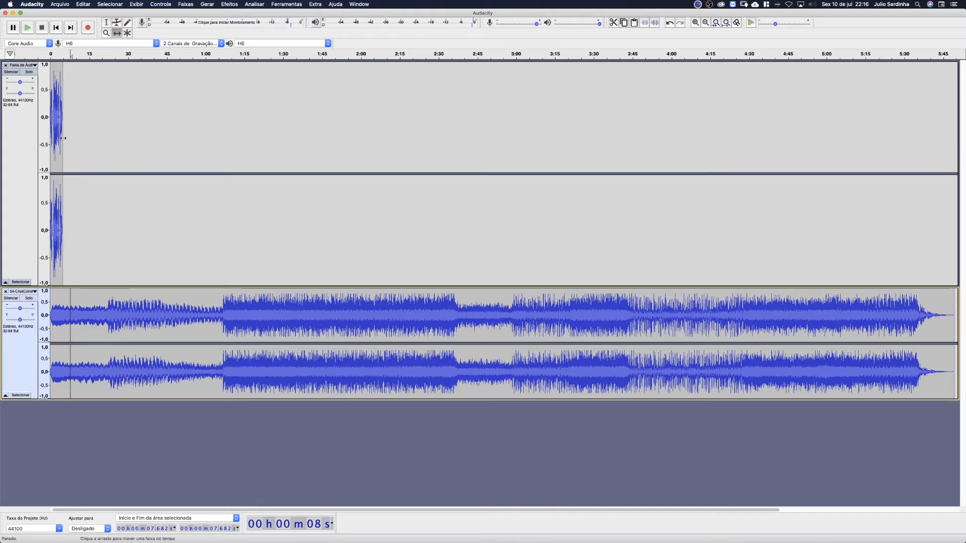
left_click_drag(58, 128, 93, 132)
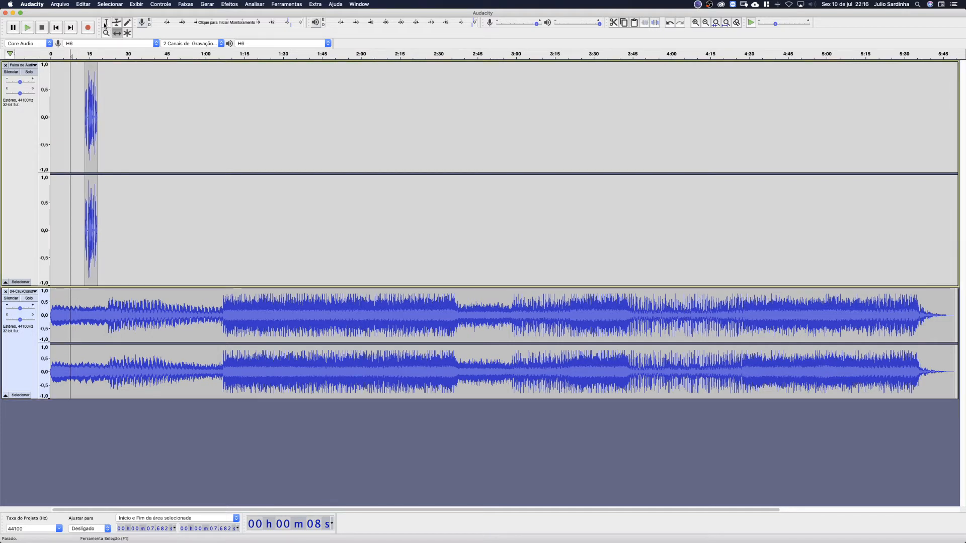
left_click(105, 23)
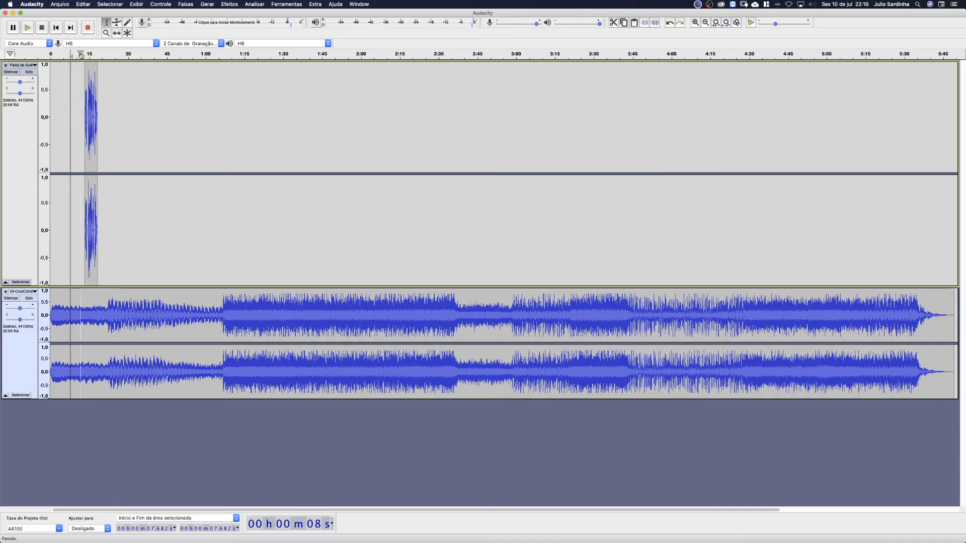
left_click(78, 53)
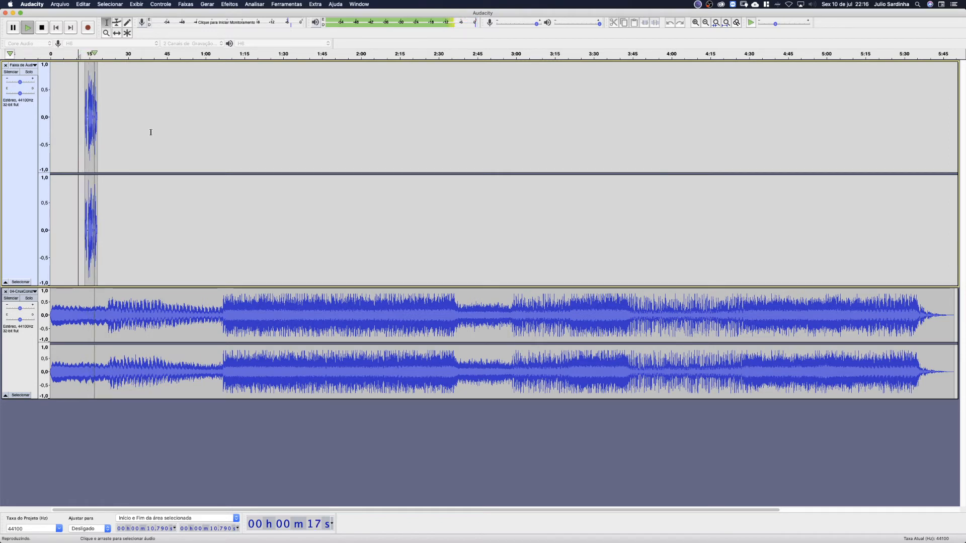
key("space")
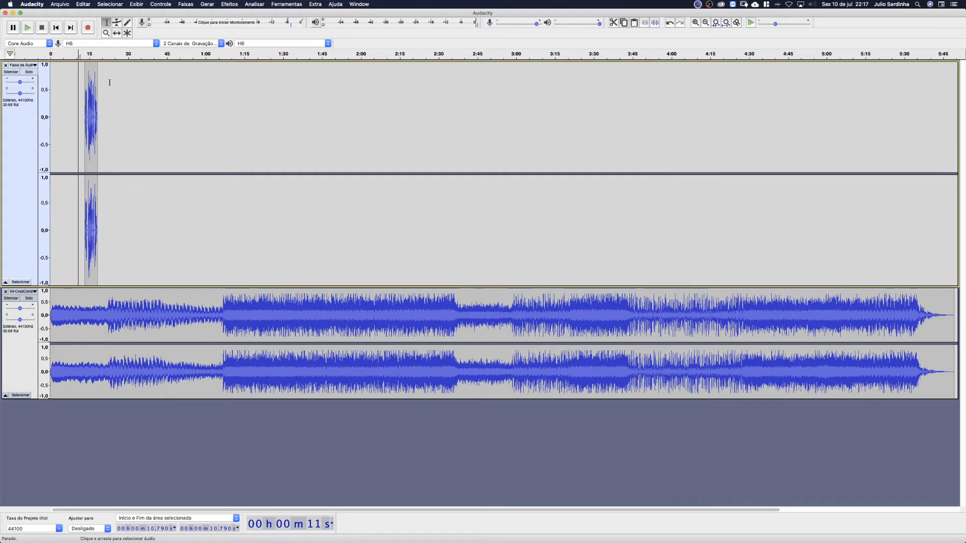
left_click(81, 79)
key("space")
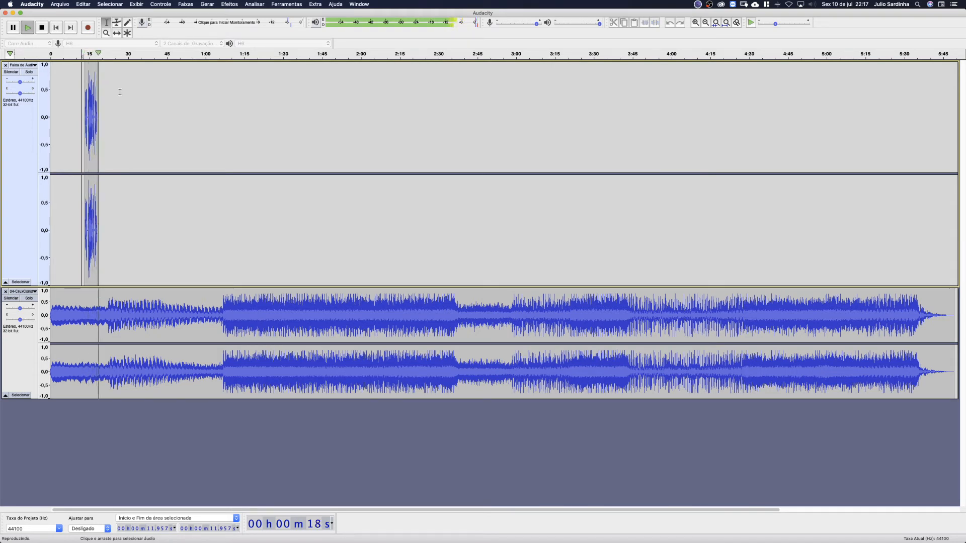
key("space")
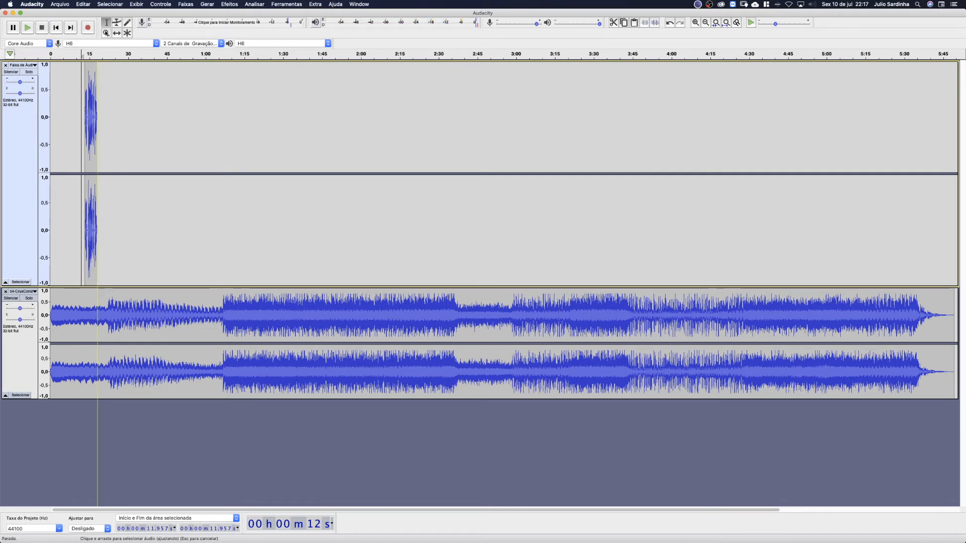
Move the voice clip to start at about 29 s and play it with the music from about 28 s.
left_click(118, 33)
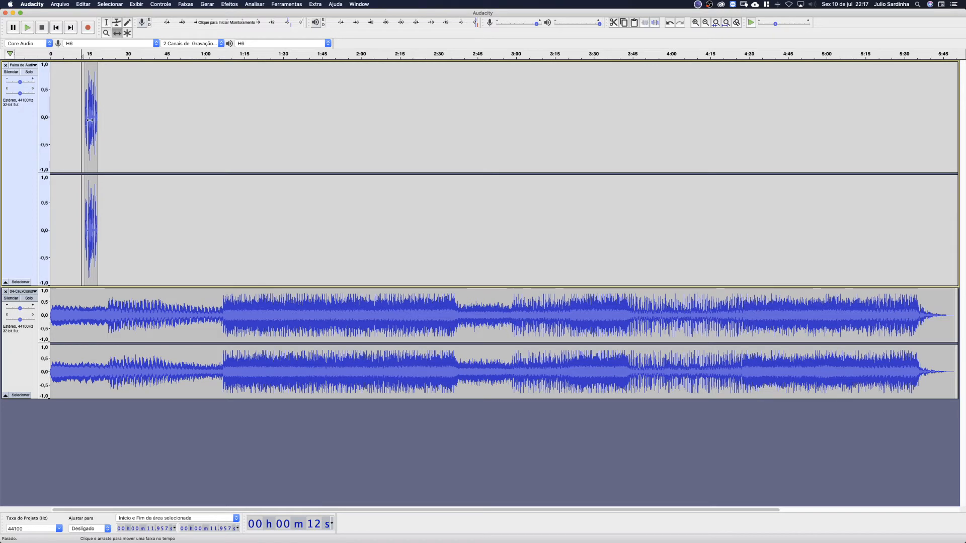
left_click_drag(82, 118, 130, 124)
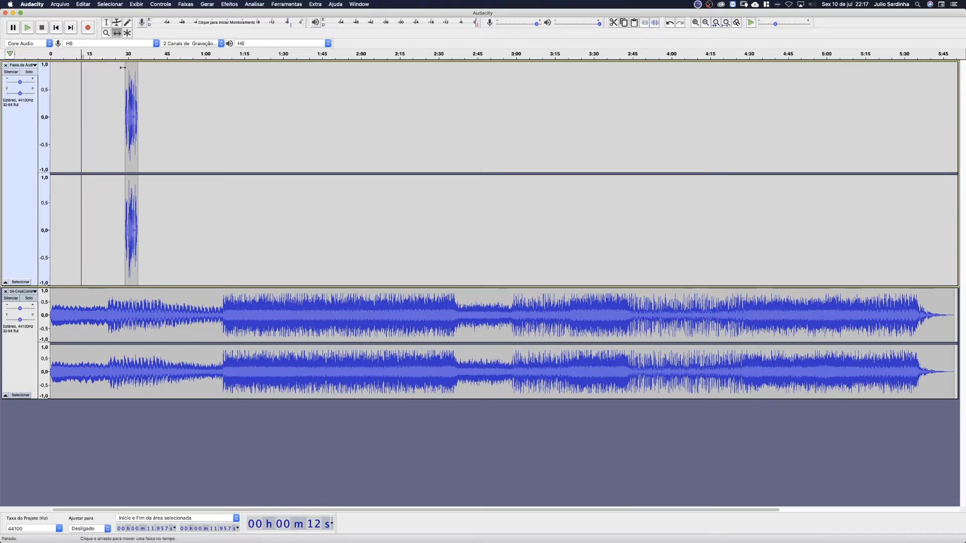
key("F1")
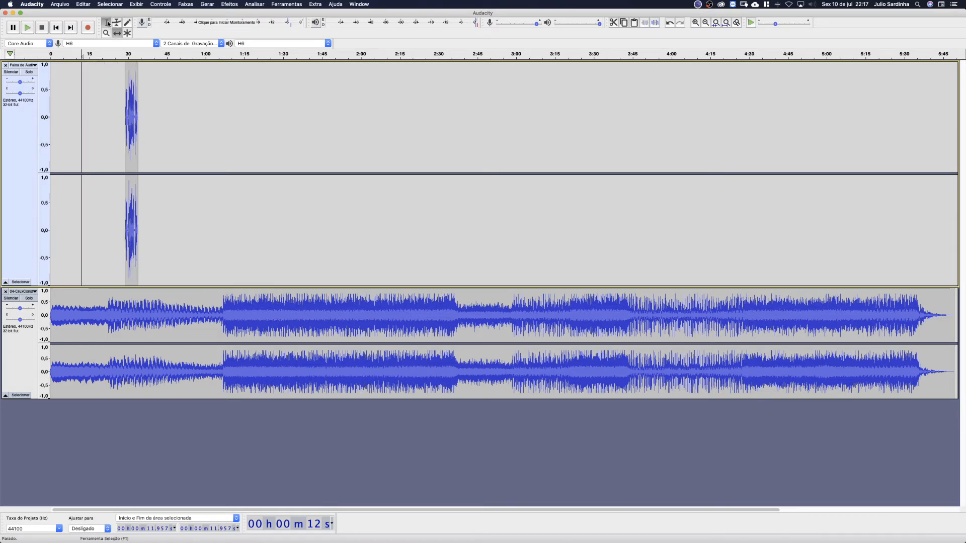
left_click(123, 140)
key("space")
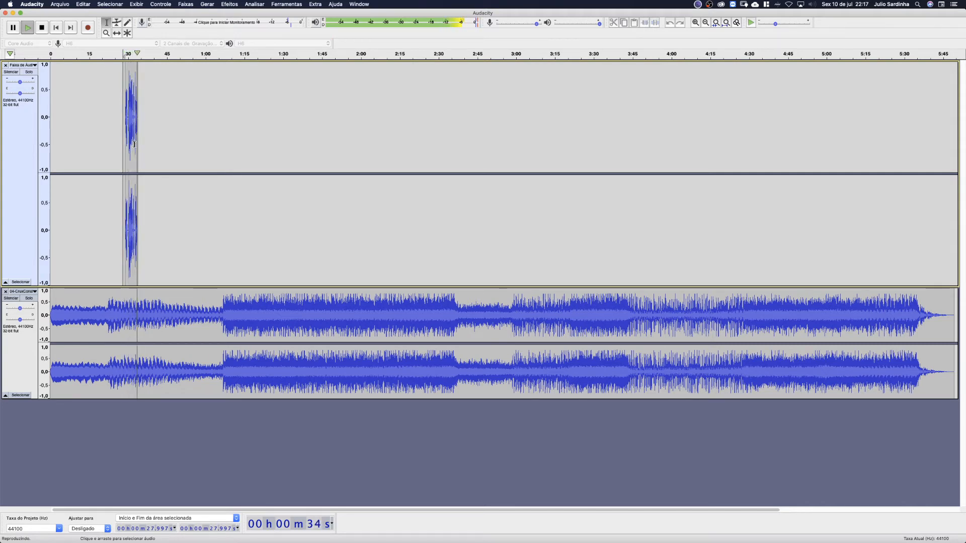
key("space")
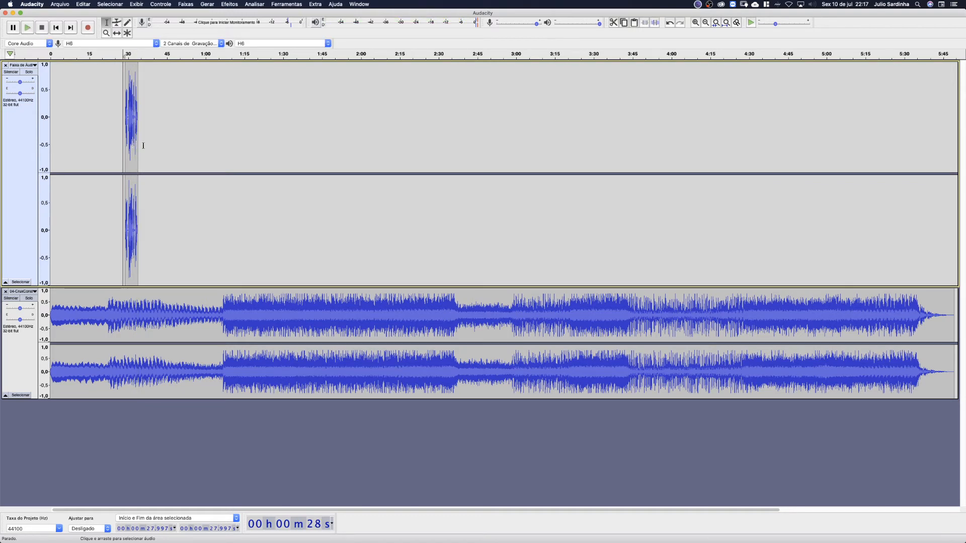
Move the voice clip to start at about 1:15 and play it over the louder music from about 1:13.5.
key("F5")
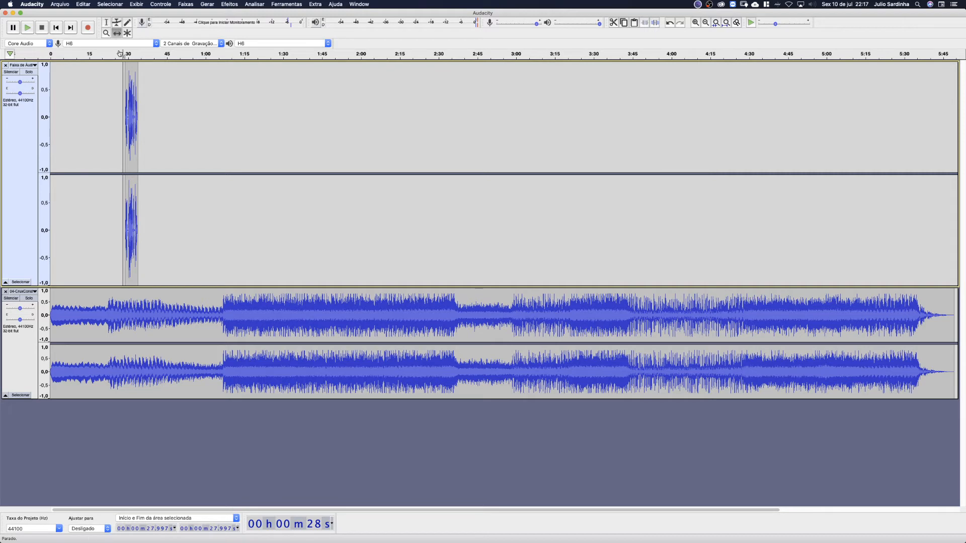
left_click_drag(178, 123, 249, 124)
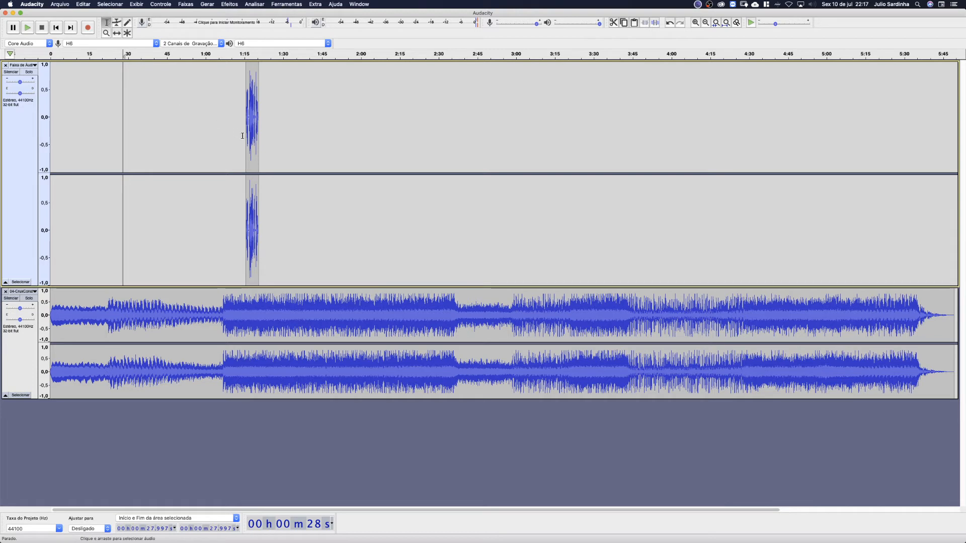
left_click(242, 136)
key("space")
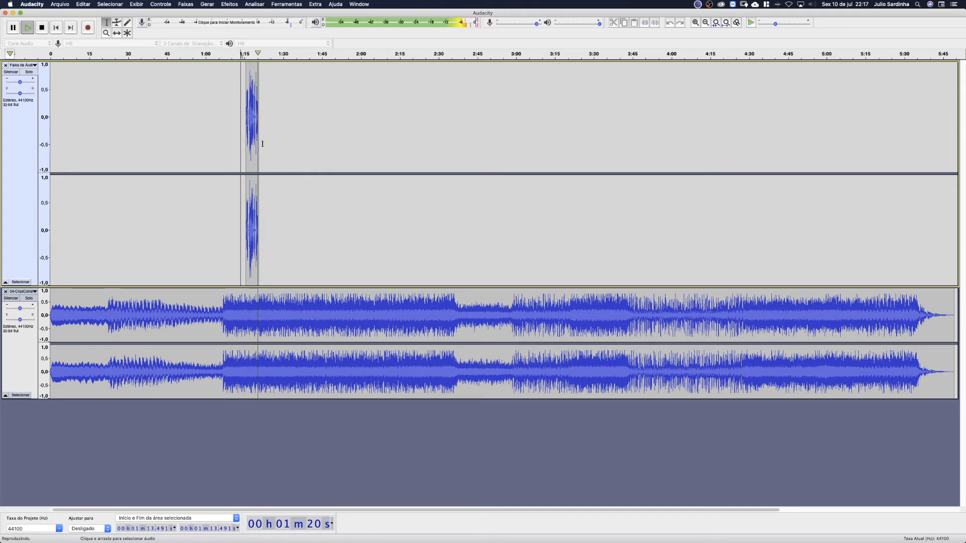
key("space")
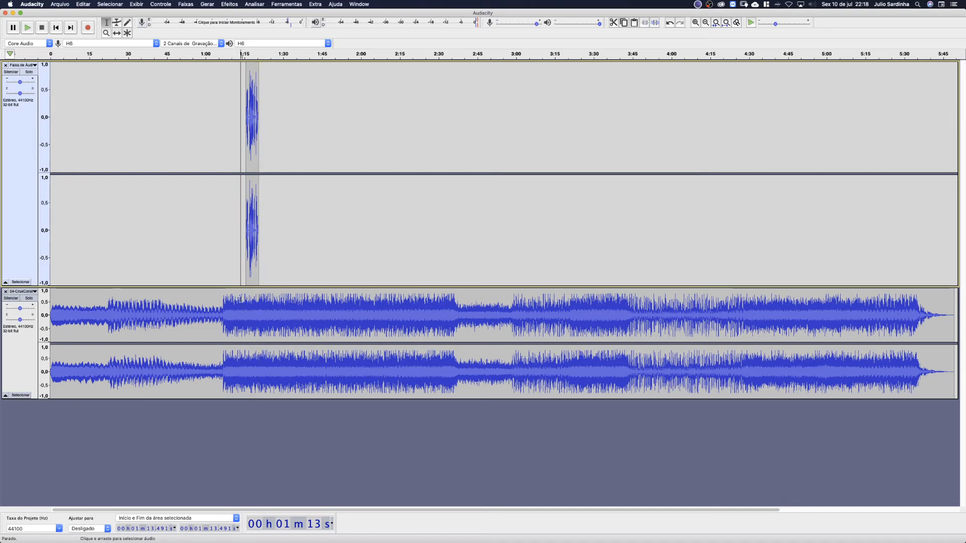
Delete the music track's opening from 0 to about 1:13.8 and move the voice clip to start at about 1 s.
left_click_drag(241, 299, 7, 301)
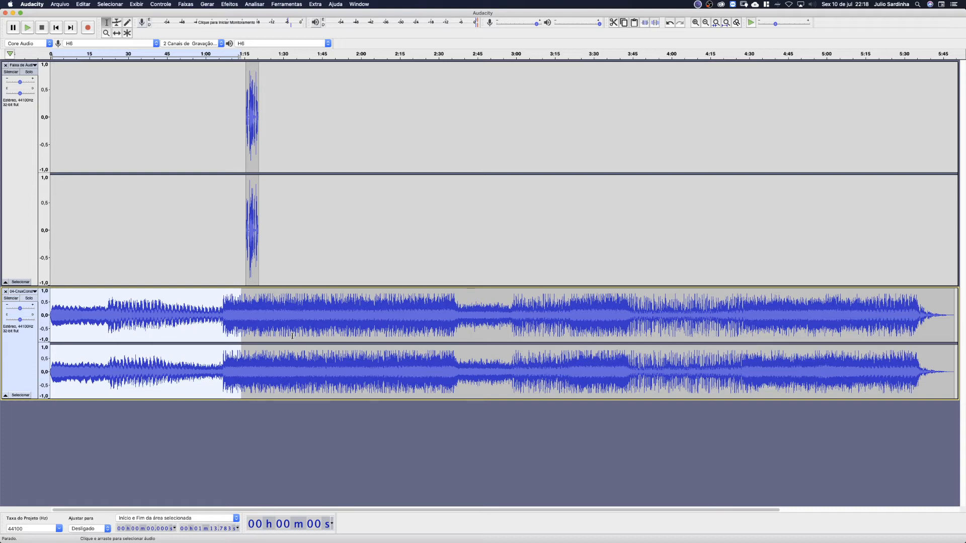
key("Delete")
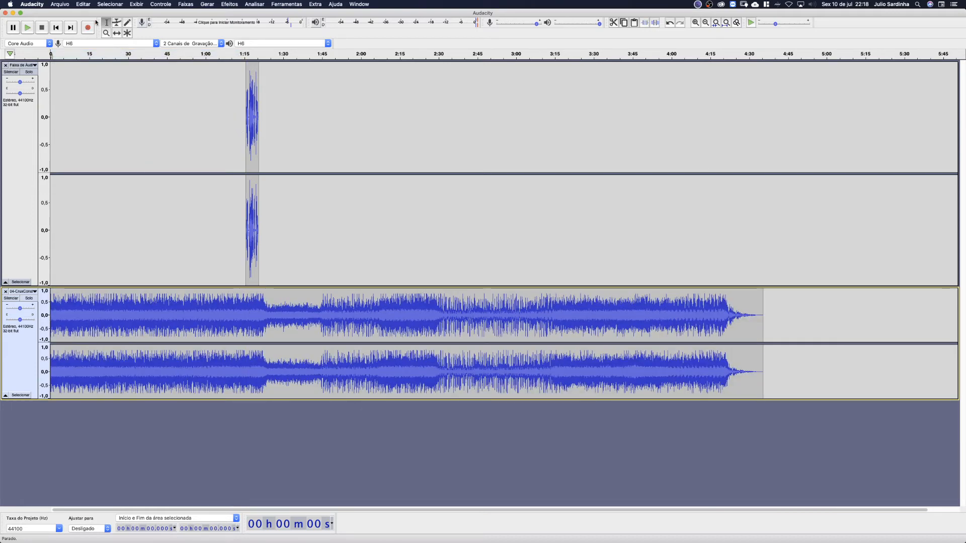
left_click(117, 33)
left_click_drag(254, 118, 58, 123)
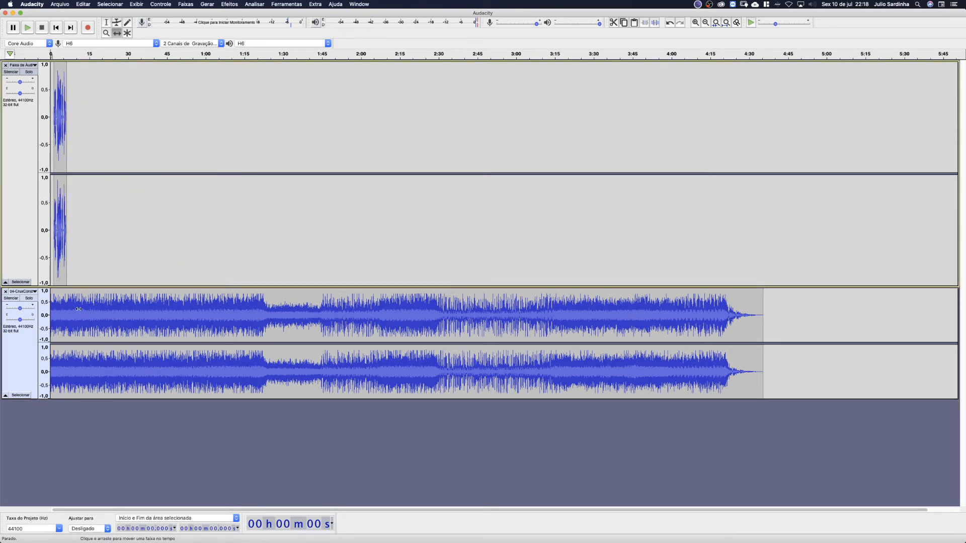
left_click(107, 23)
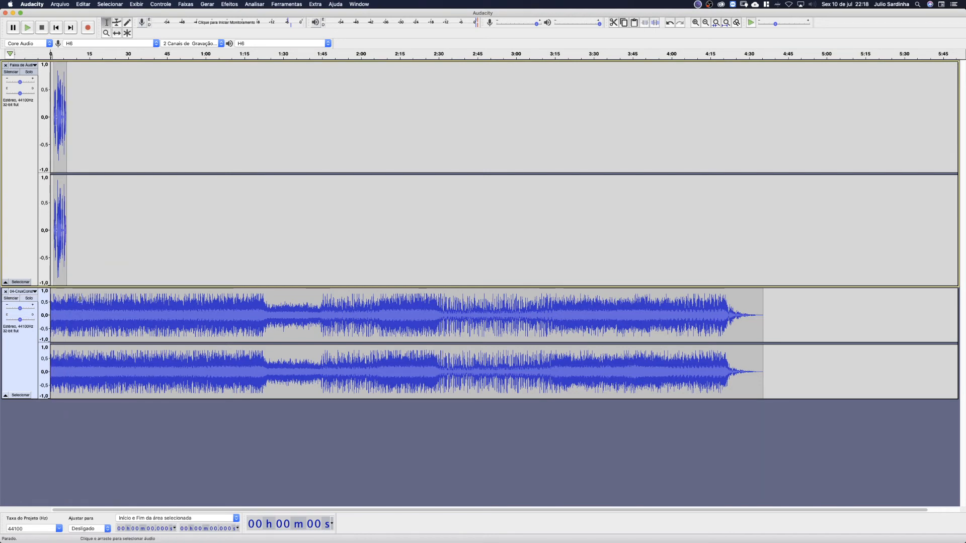
Delete everything in the music track from about 8.7 s to its end at about 4:37.
left_click(74, 297)
mouse_move(75, 297)
left_mouse_down()
mouse_move(479, 251)
mouse_move(664, 301)
mouse_move(771, 350)
mouse_move(769, 368)
left_mouse_up()
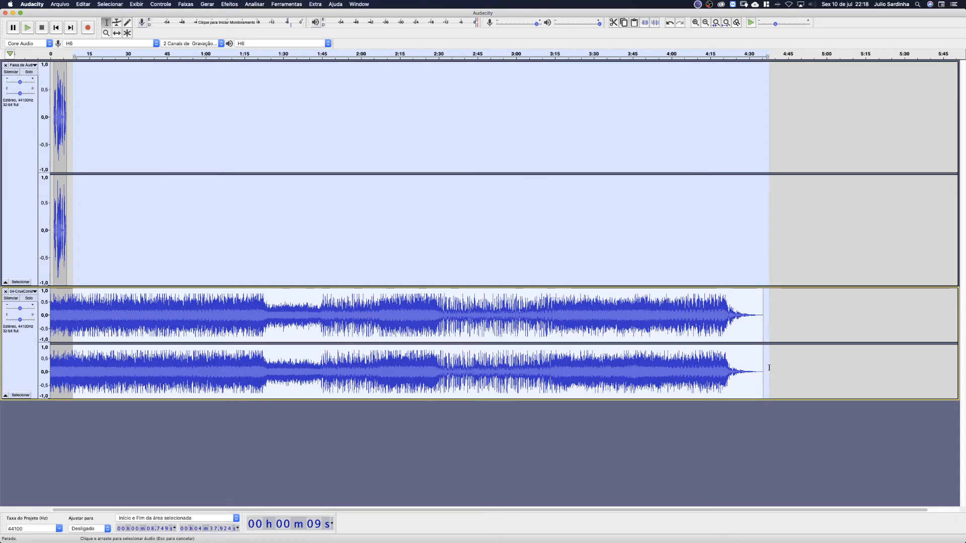
key("Delete")
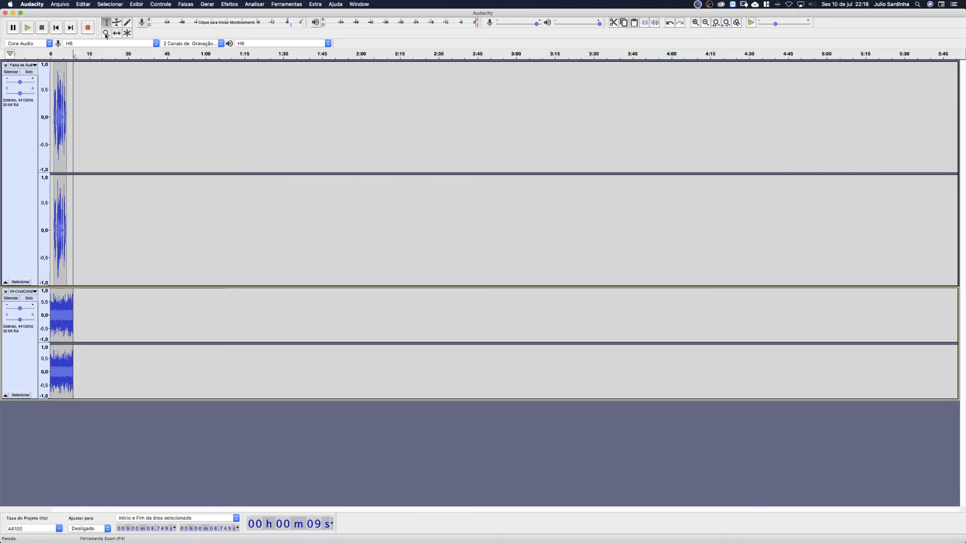
Fit the whole shortened project to the window width so both tracks can be examined in full.
left_click(718, 24)
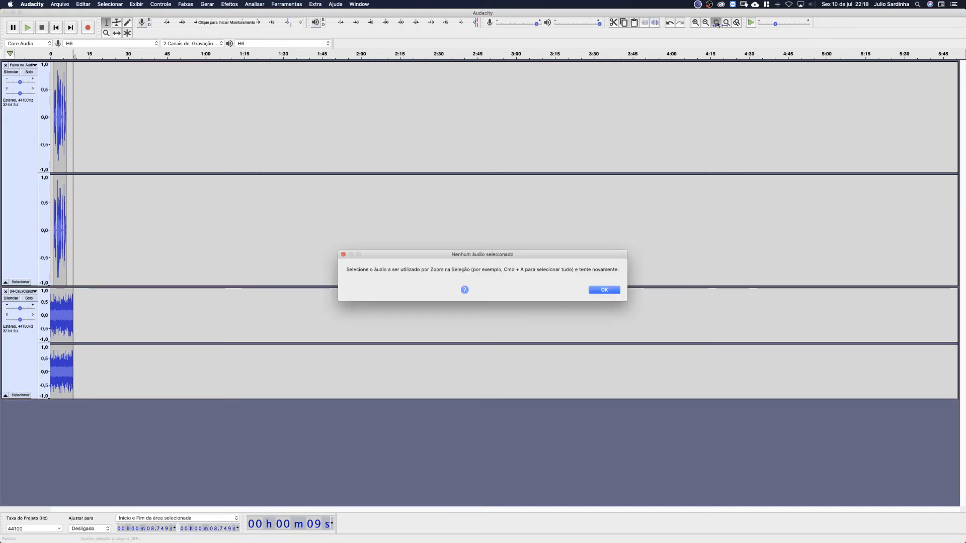
left_click(604, 291)
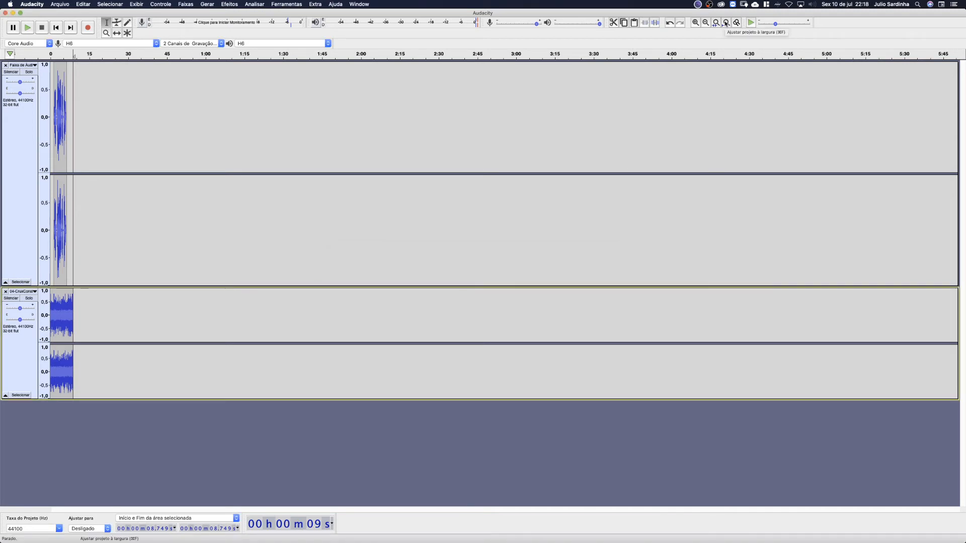
left_click(694, 22)
left_click(695, 22)
left_click(694, 22)
left_click(695, 22)
left_click(694, 22)
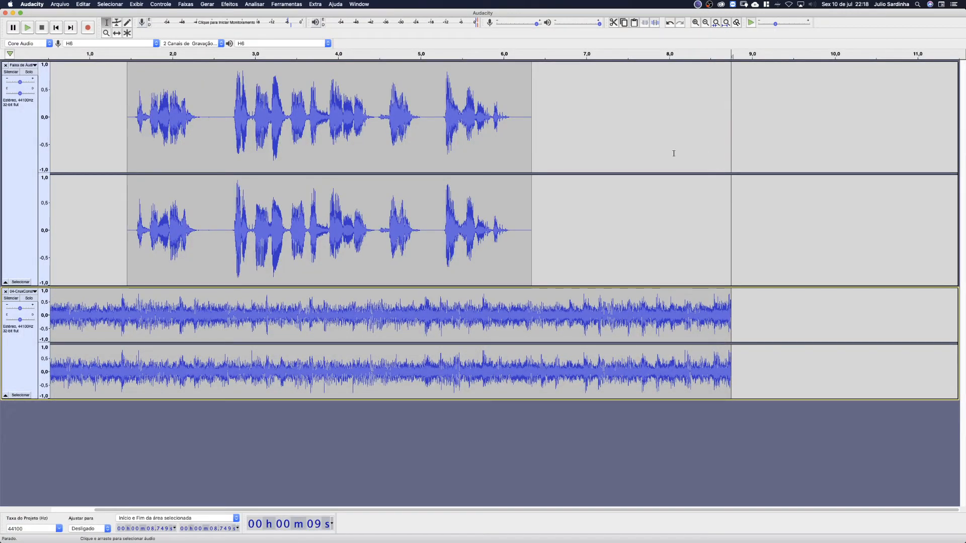
left_click(706, 22)
left_click(705, 23)
left_click(706, 22)
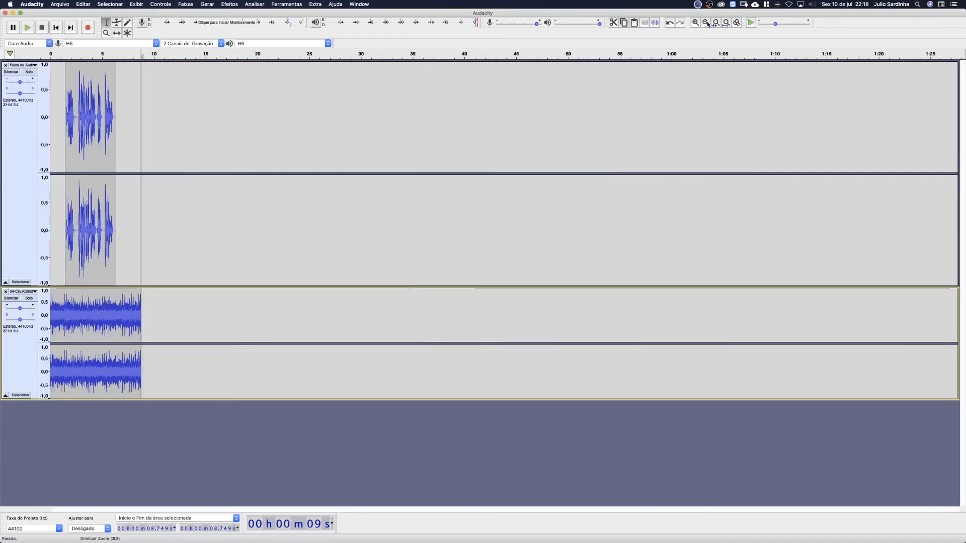
left_click(705, 23)
left_click(107, 33)
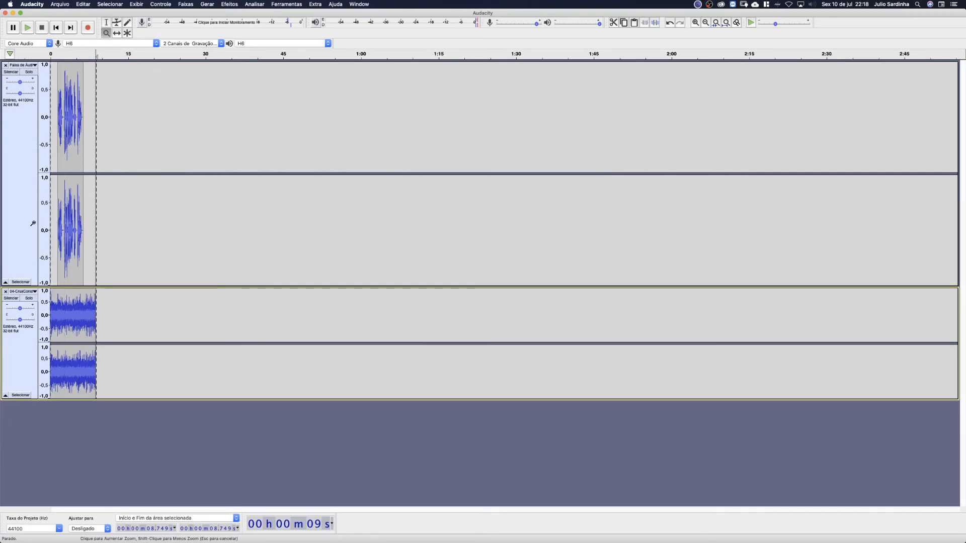
key("super+f")
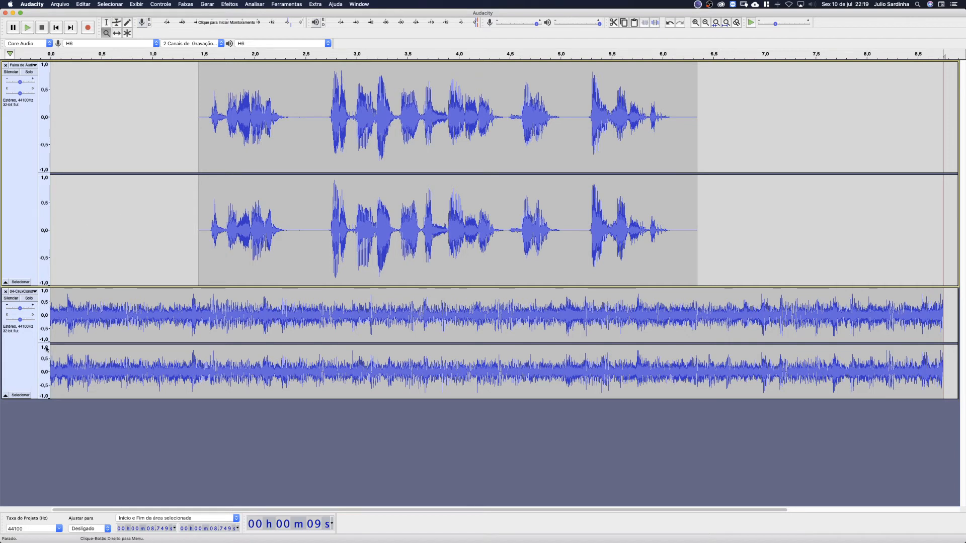
Solo the voice track and listen to it from about 1.15 s.
left_click(32, 74)
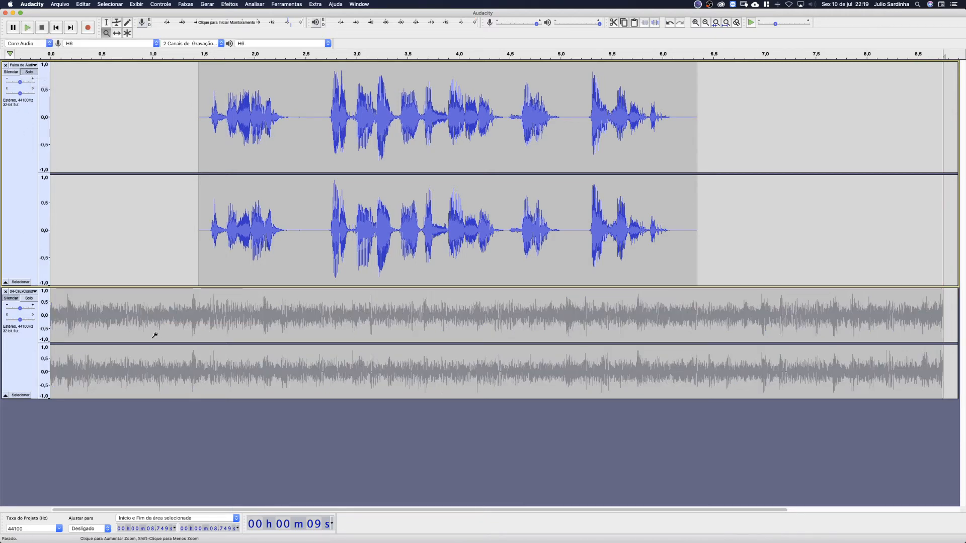
left_click(106, 23)
left_click(168, 121)
key("space")
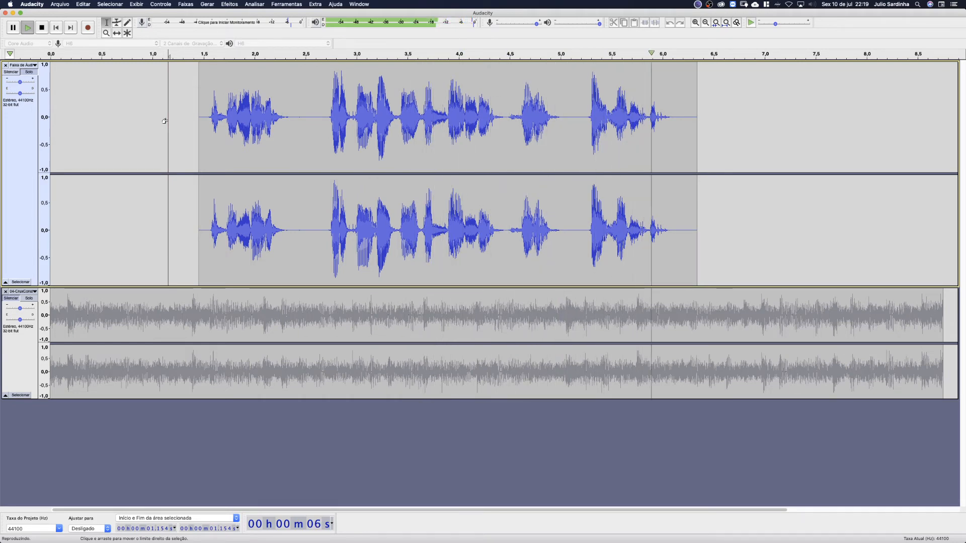
key("space")
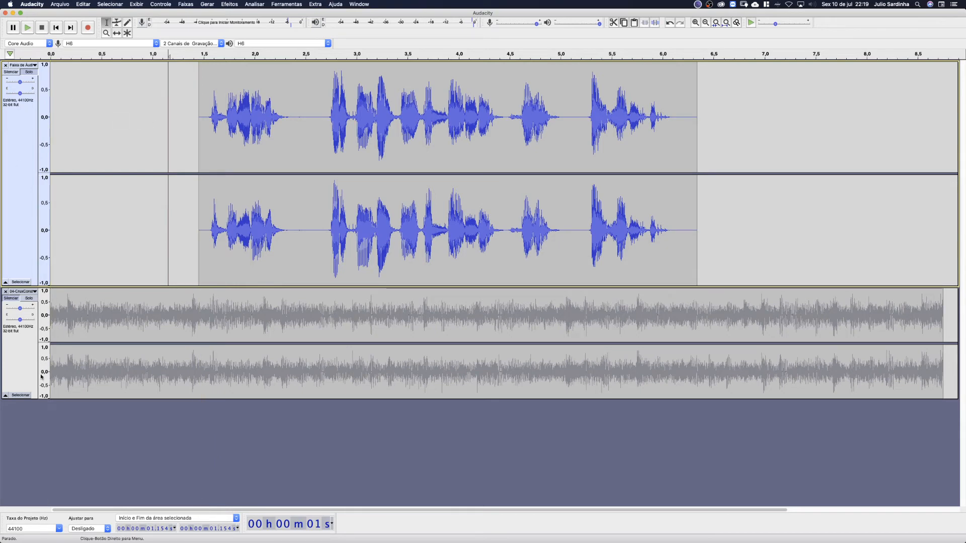
Turn off the solo, mute the voice track and listen to the music alone.
left_click(27, 73)
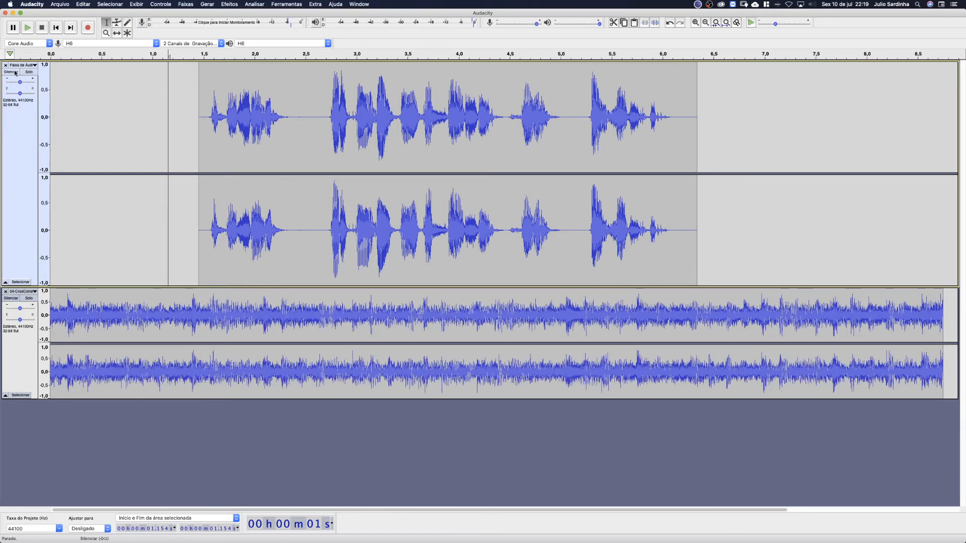
left_click(11, 71)
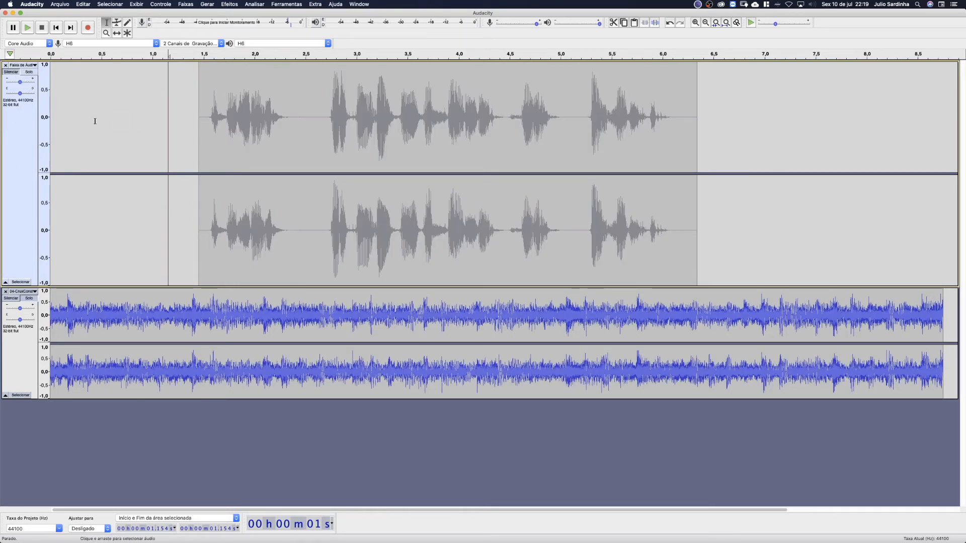
key("space")
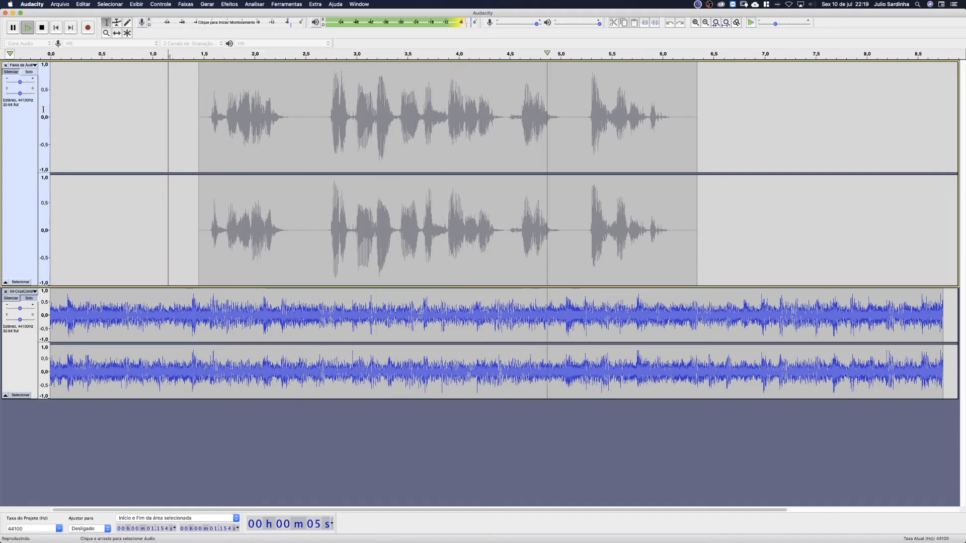
key("space")
Unmute the voice track and listen briefly to the voice and music together.
left_click(12, 73)
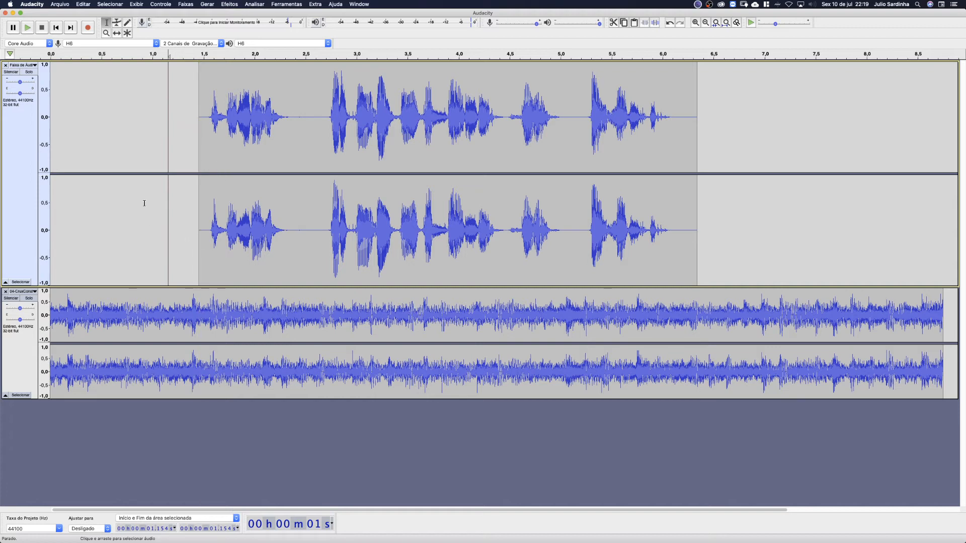
key("space")
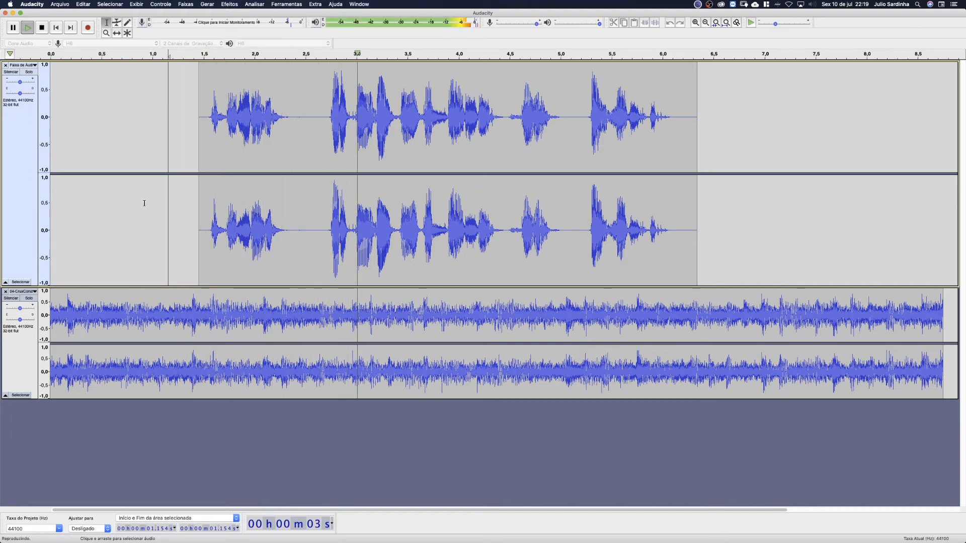
key("space")
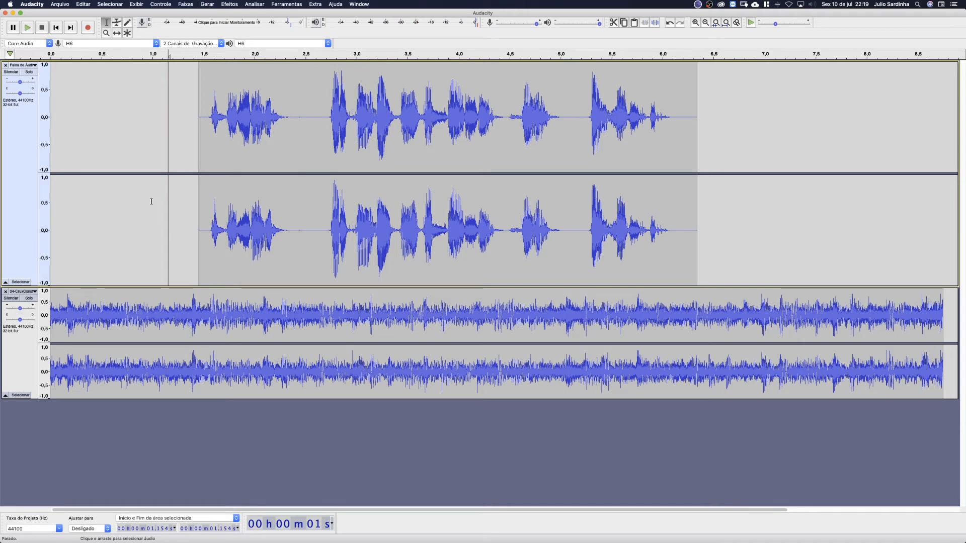
With the Envelope tool, fade the music from full level at about 1.3 s to roughly half level at about 1.6 s, continuing to the end.
left_click(118, 23)
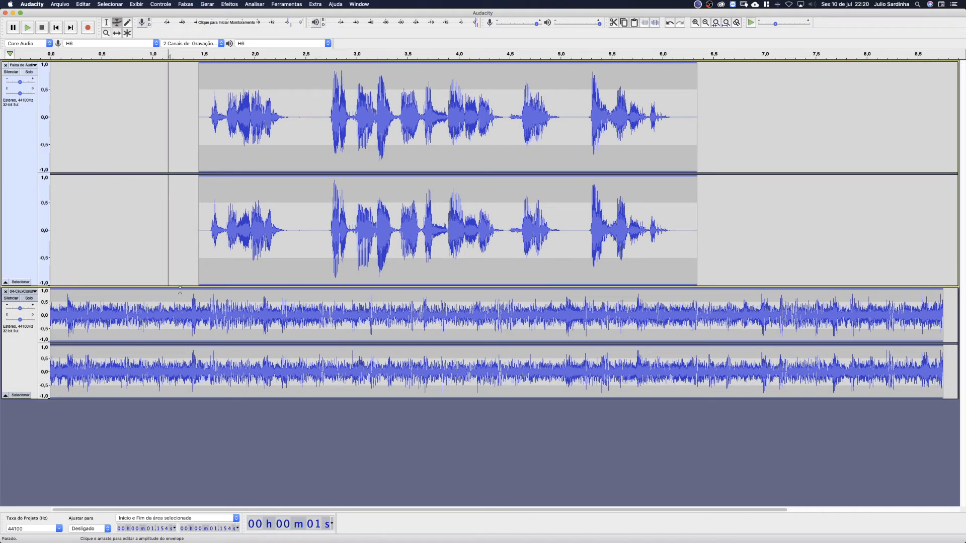
left_click(180, 291)
left_click_drag(181, 290, 218, 304)
left_click(184, 287)
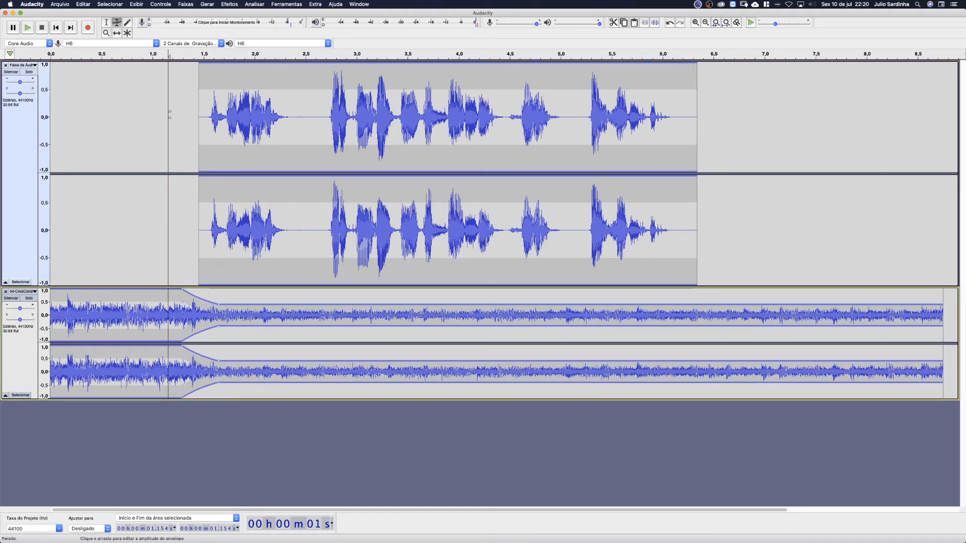
Return to the Selection tool and play the voice and music mix from the beginning.
left_click(55, 122)
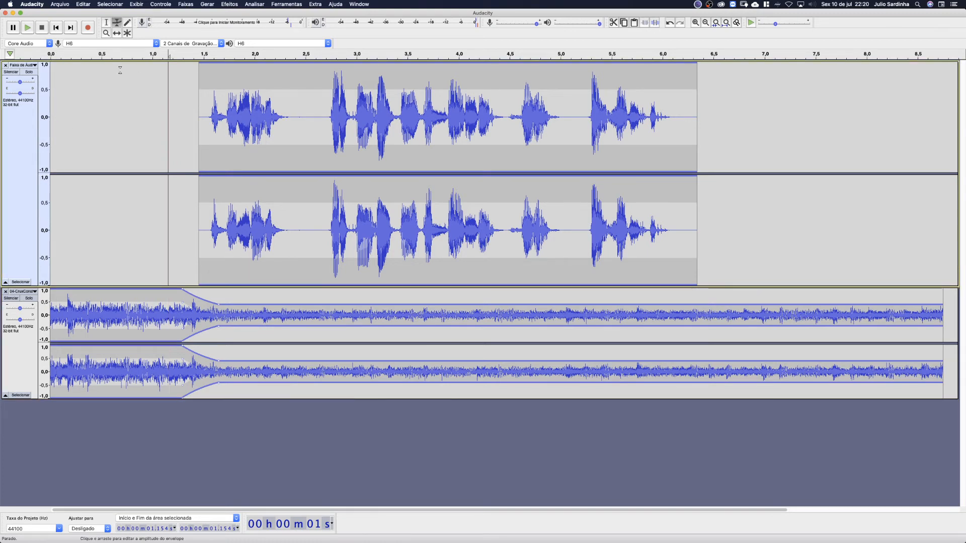
left_click(106, 23)
key("space")
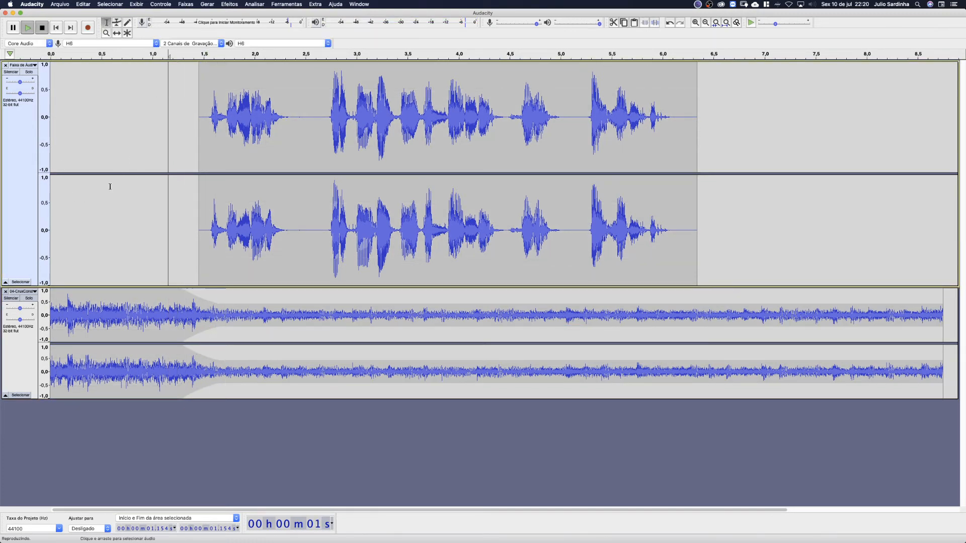
key("space")
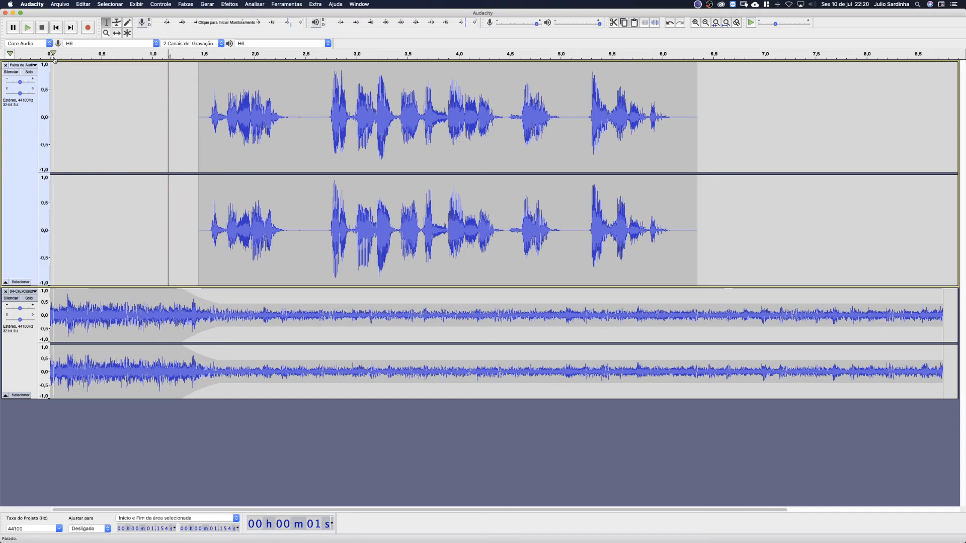
left_click(53, 82)
key("space")
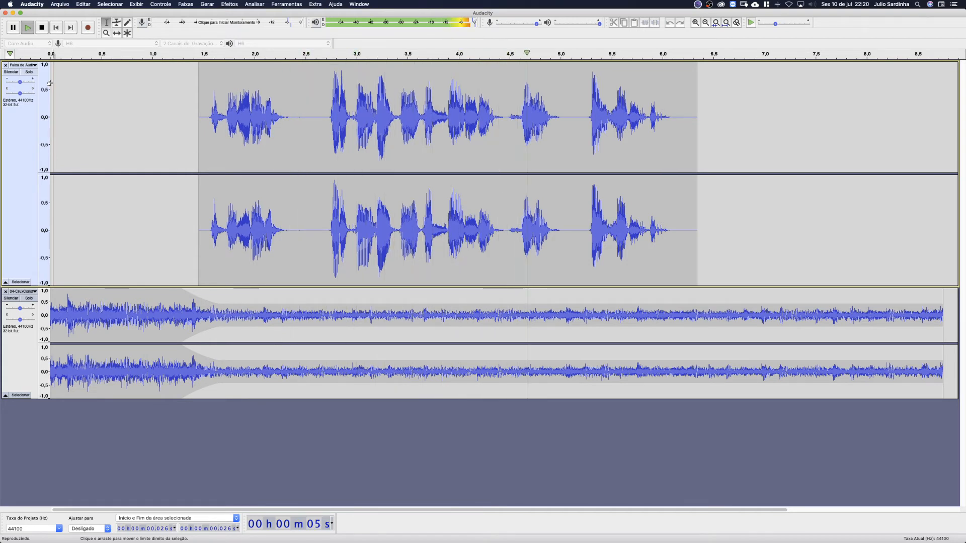
key("space")
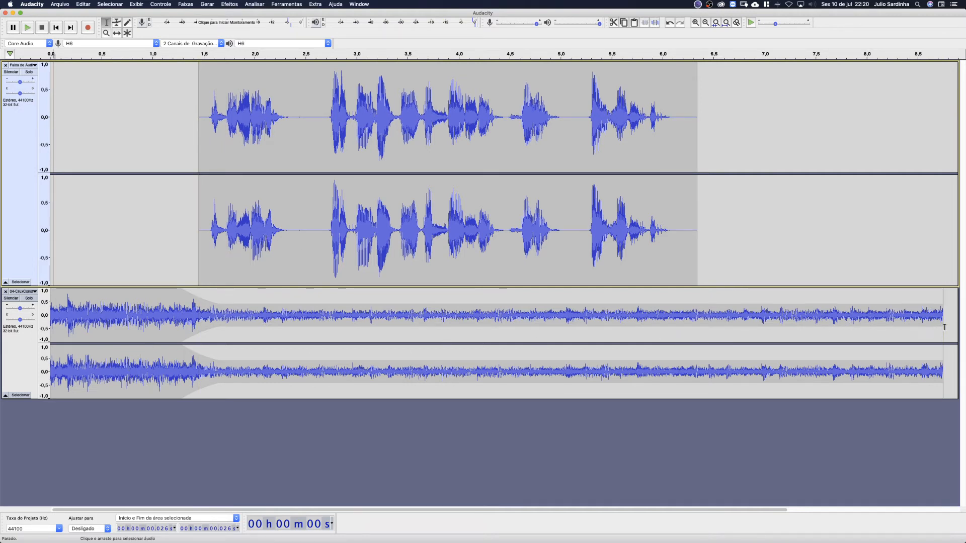
Select the entire music clip from 0 to about 8.78 s and open the graphic equalizer effect for it.
left_click_drag(945, 327, 50, 325)
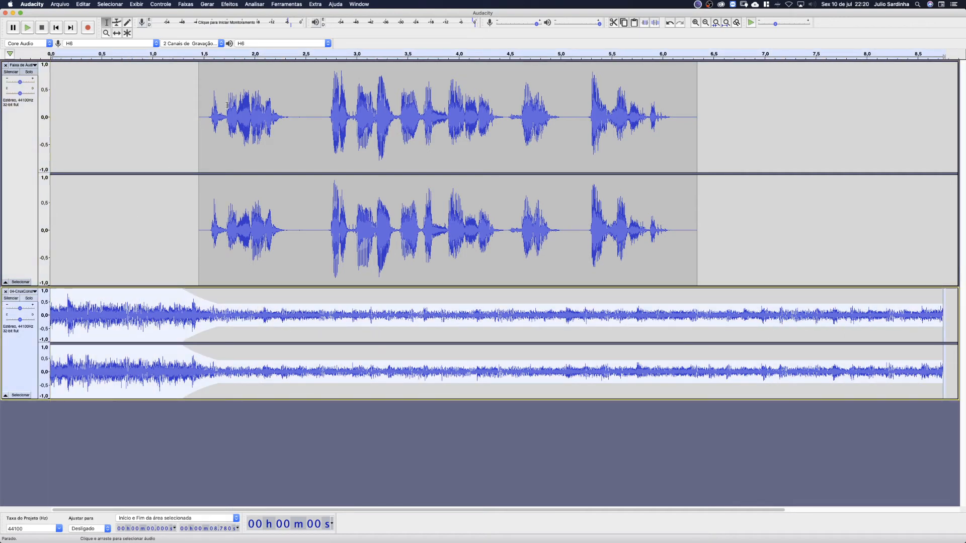
left_click(229, 4)
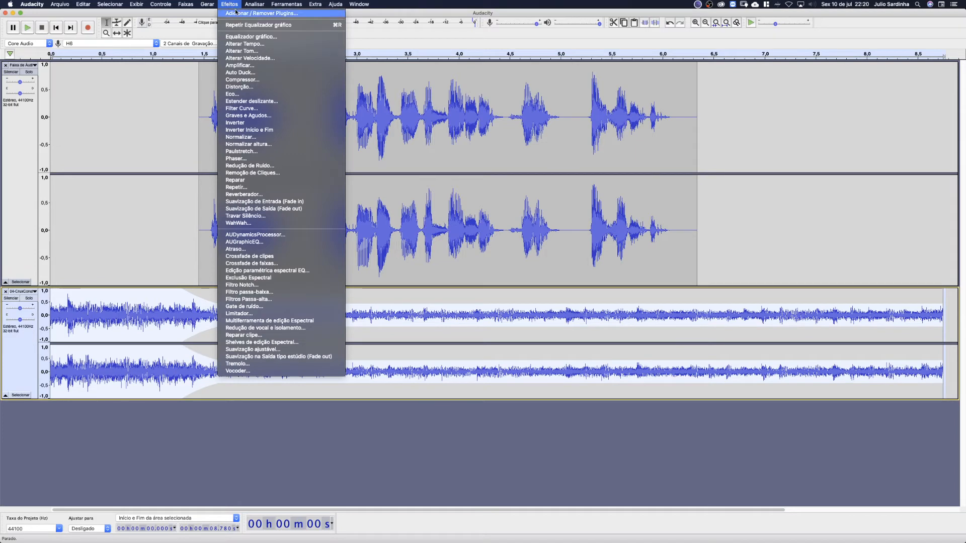
left_click(248, 37)
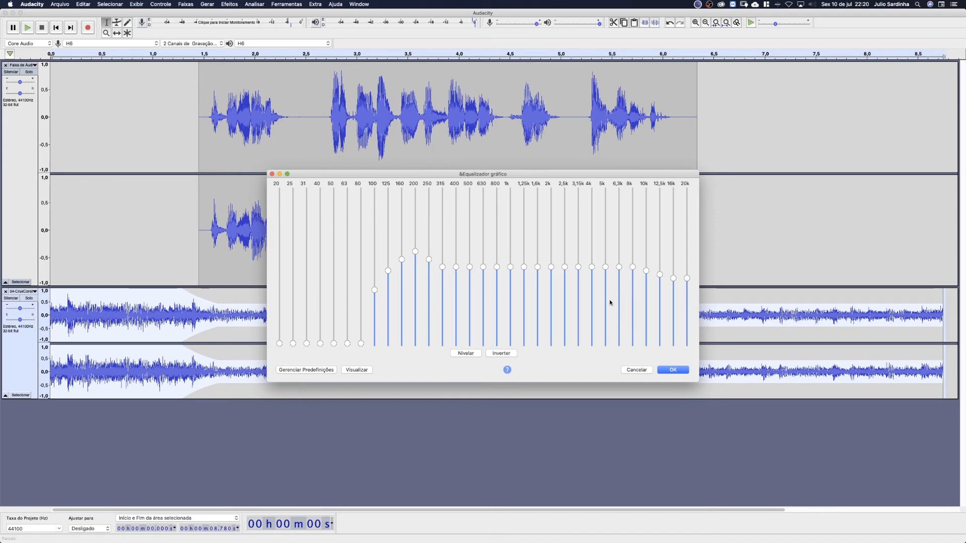
Invert the graphic equalizer curve and preview how it changes the music.
left_click(509, 354)
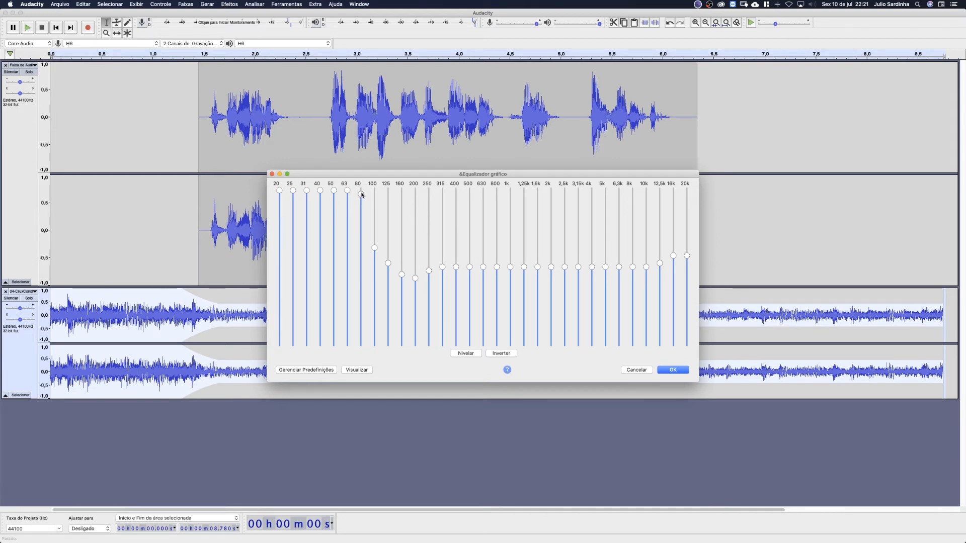
left_click(361, 370)
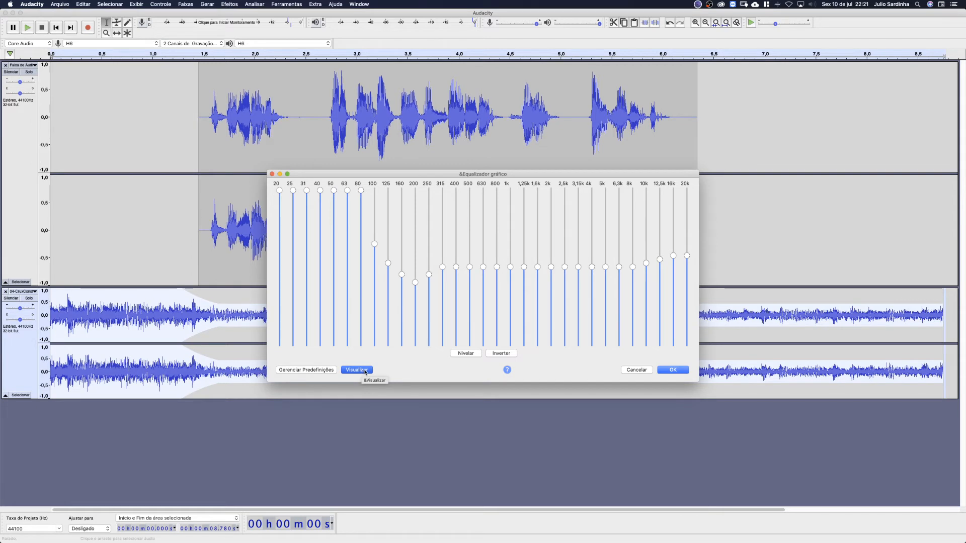
left_click(362, 370)
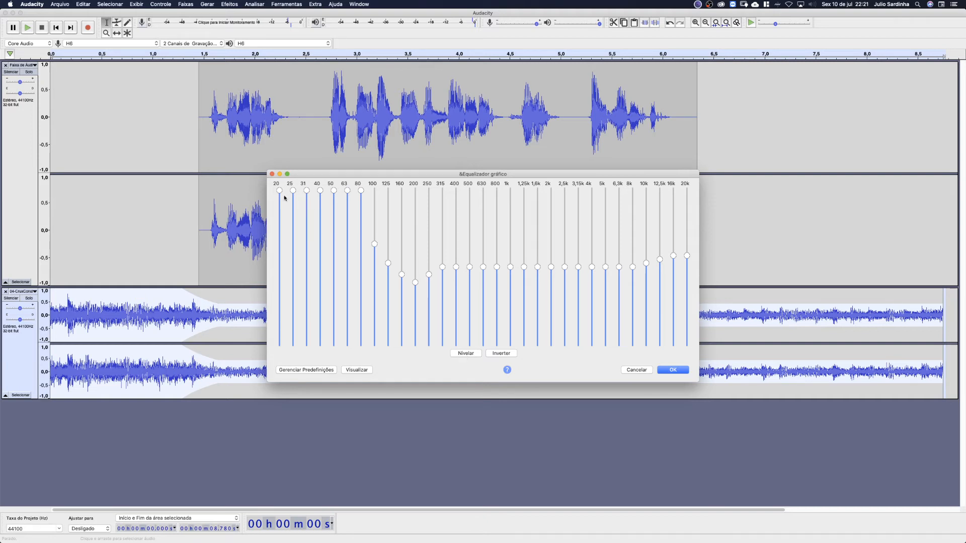
Reset the 20 Hz to 80 Hz equalizer bands to the middle level and flatten the whole curve to 0 dB.
left_click(280, 268)
left_click(293, 267)
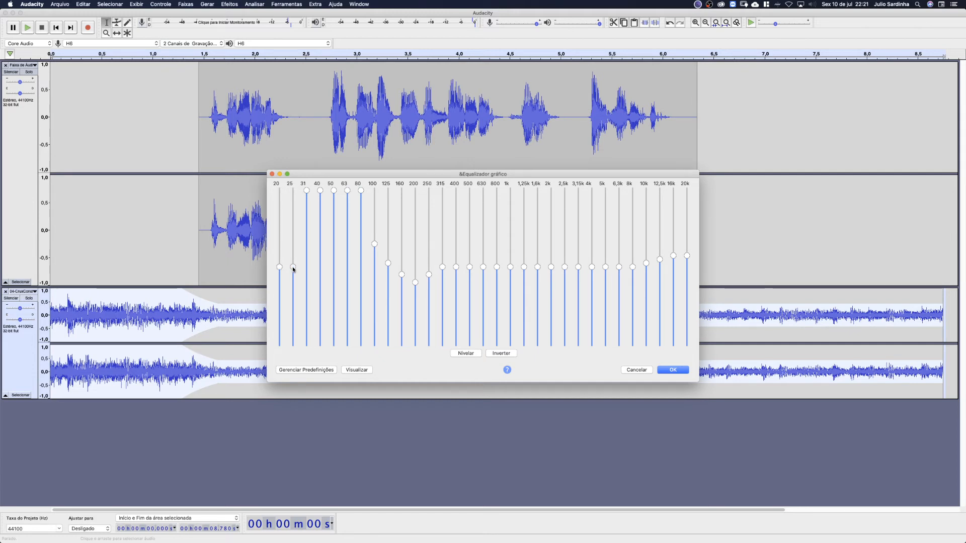
left_click(306, 269)
left_click(320, 268)
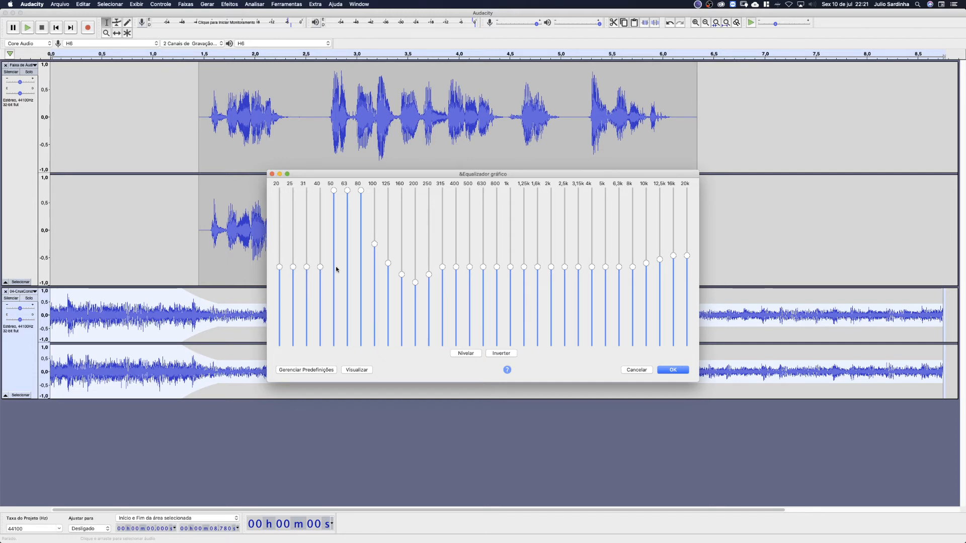
left_click(334, 267)
left_click(347, 268)
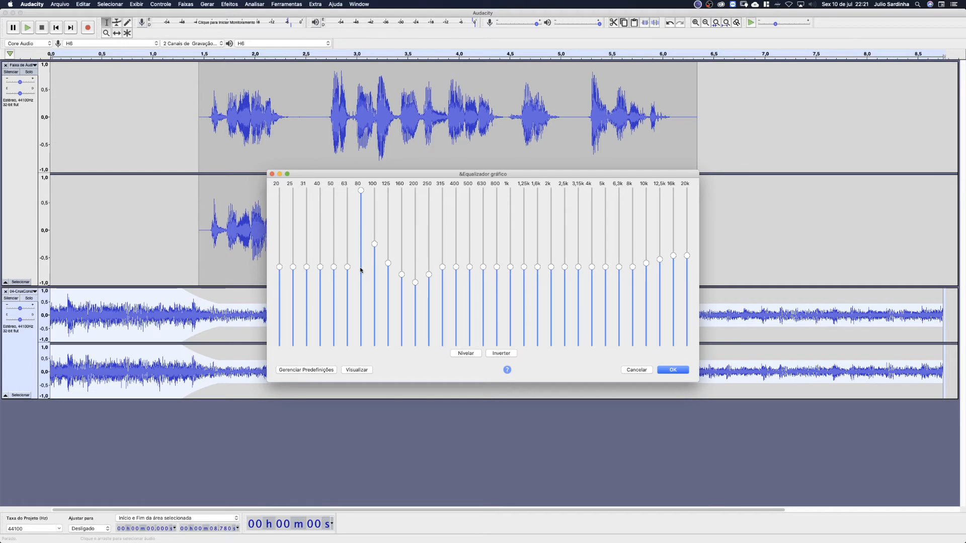
left_click(360, 270)
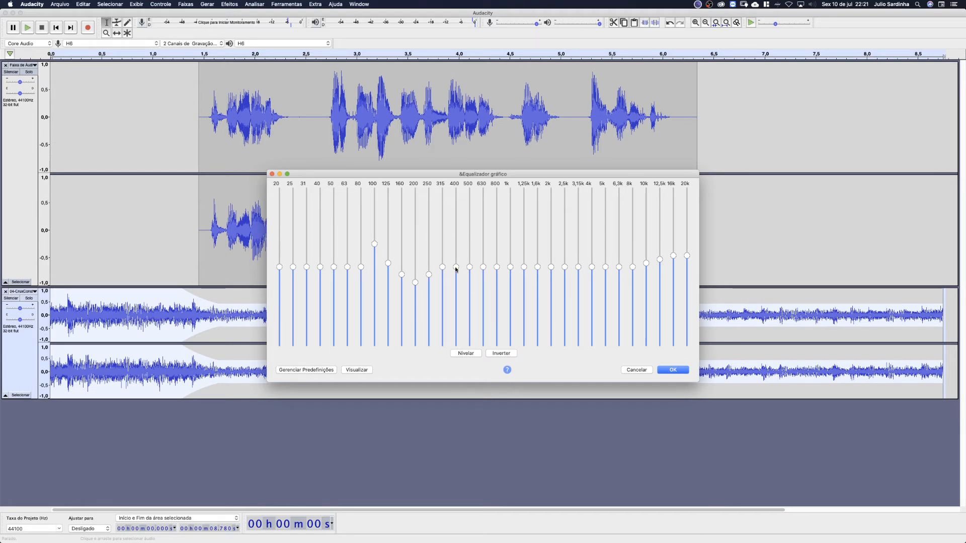
left_click(466, 354)
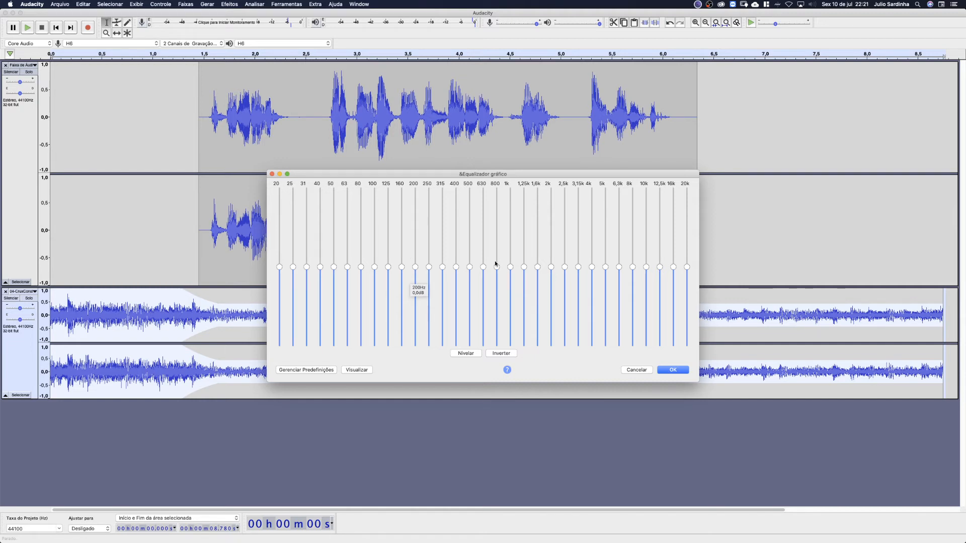
Lower the graphic equalizer bands from 160 Hz to 3,15 kHz in a gentle dip and apply the effect to the entire music clip.
left_click(401, 294)
left_click(415, 305)
left_click(429, 313)
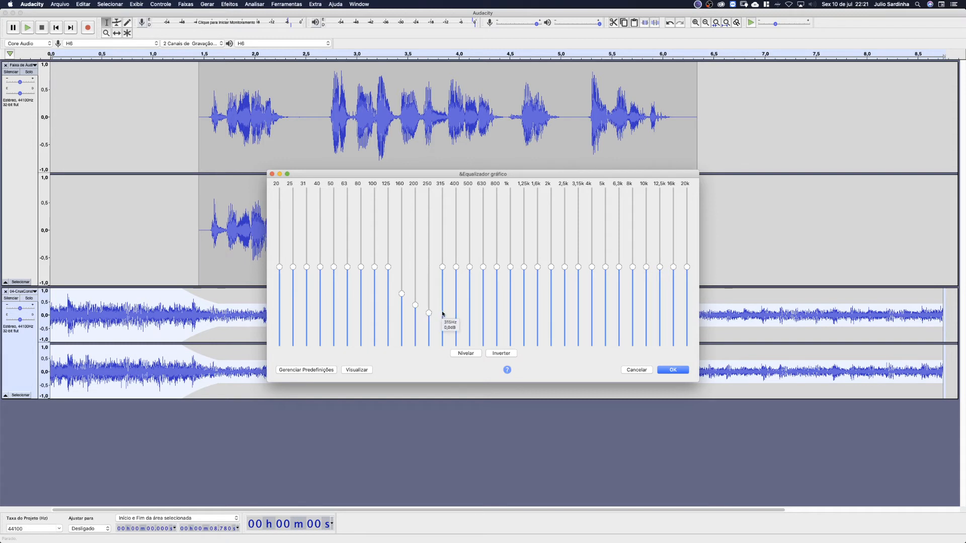
left_click(443, 312)
left_click(457, 314)
left_click(469, 309)
left_click(482, 305)
left_click(497, 302)
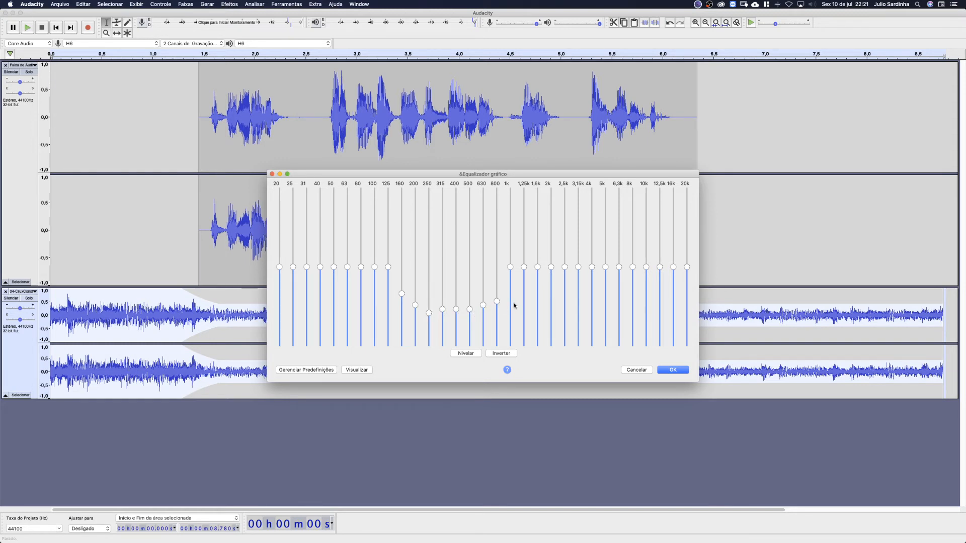
left_click(510, 302)
left_click(524, 305)
left_click(537, 302)
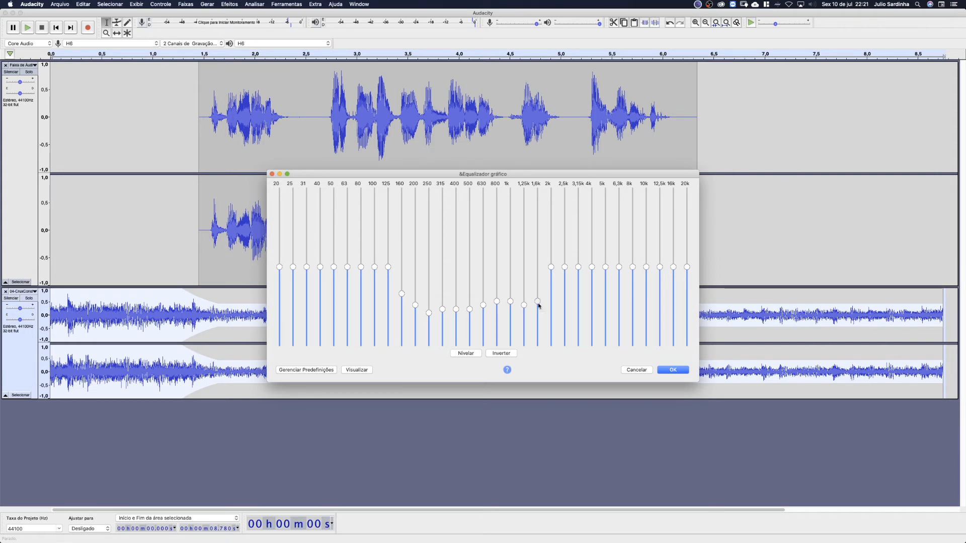
left_click(551, 302)
left_click(564, 301)
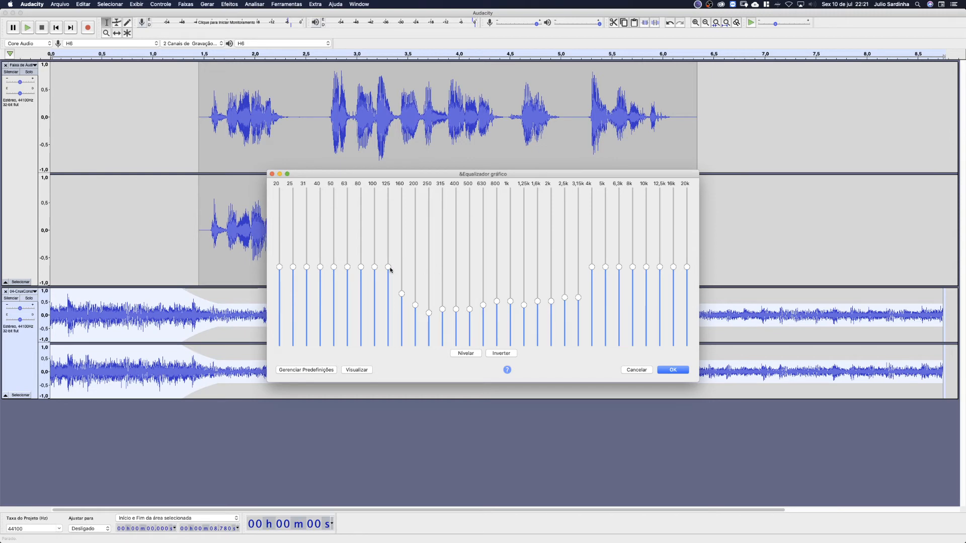
left_click(673, 370)
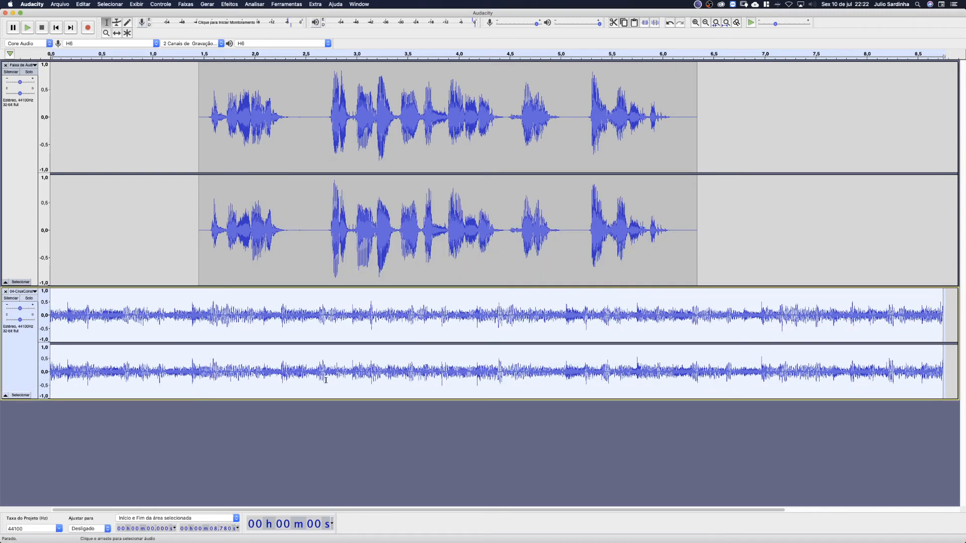
Play the equalized mix from the beginning and undo the graphic equalizer on the music.
key("space")
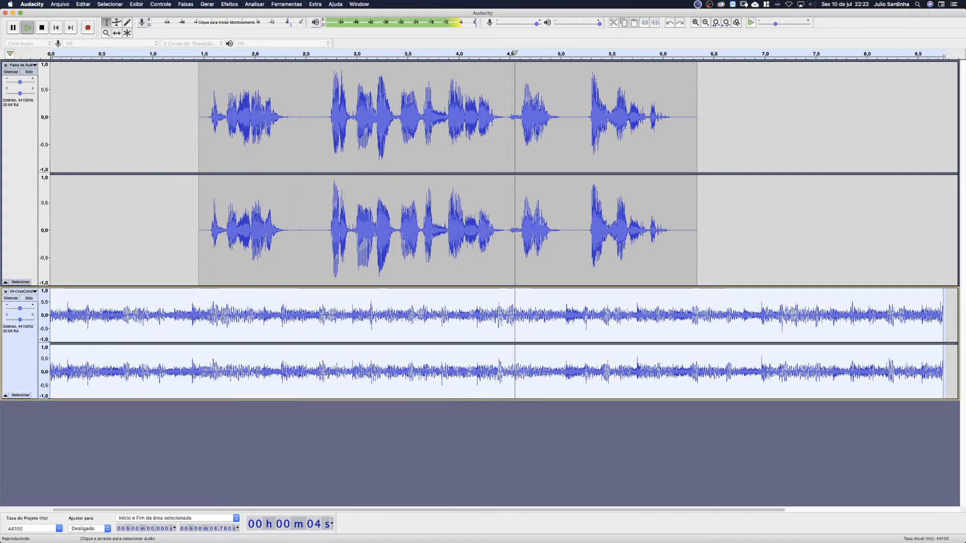
key("space")
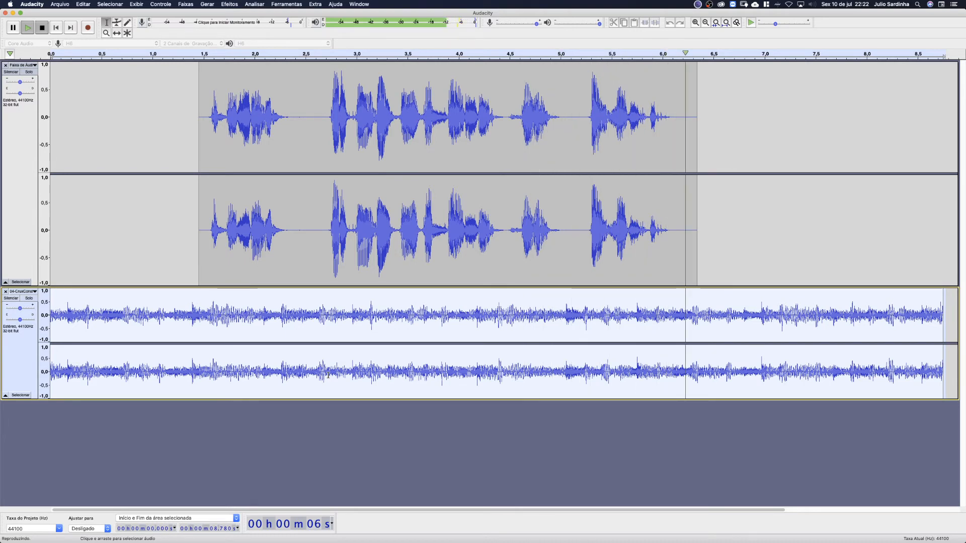
key("super+z")
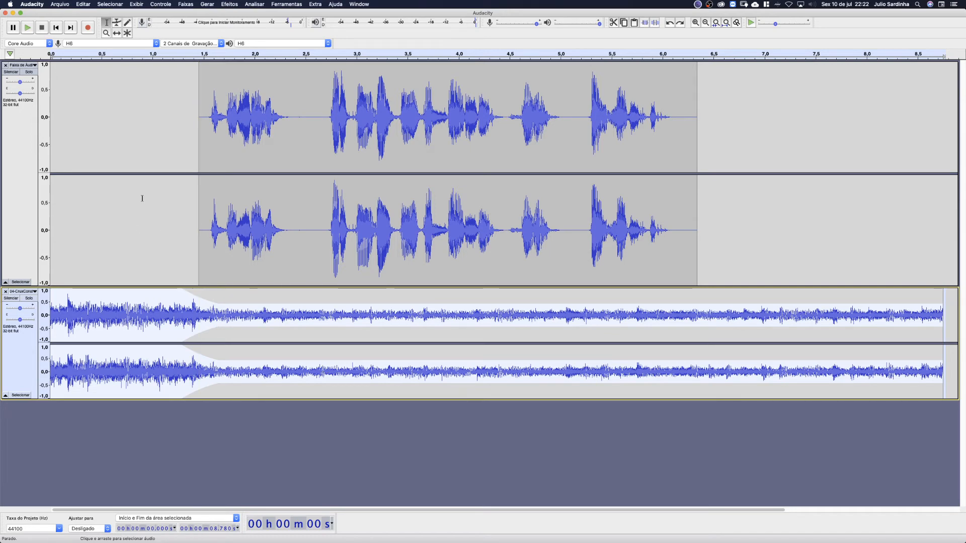
Remove the music clip's envelope control points at about 1,6 s and 1,3 s and briefly play the mix.
left_click(116, 23)
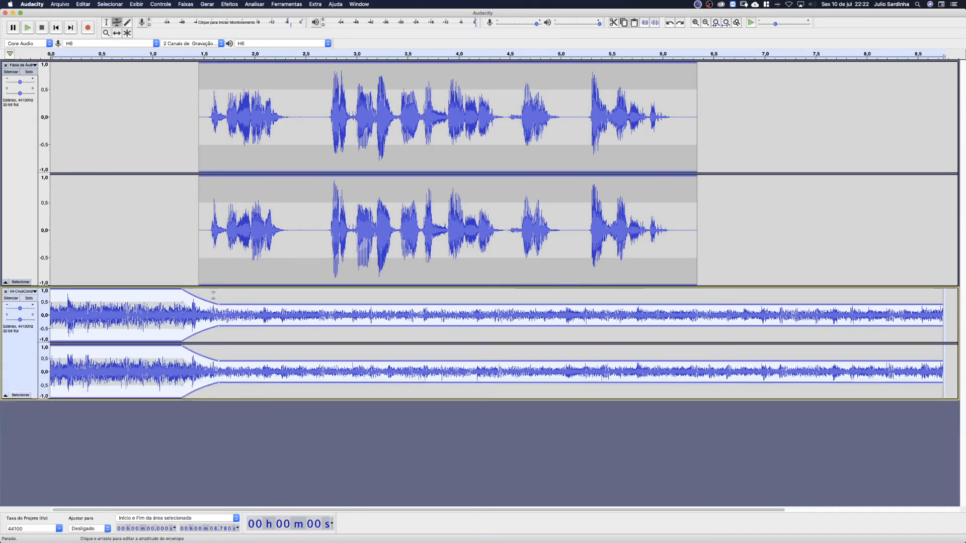
left_click_drag(216, 305, 222, 460)
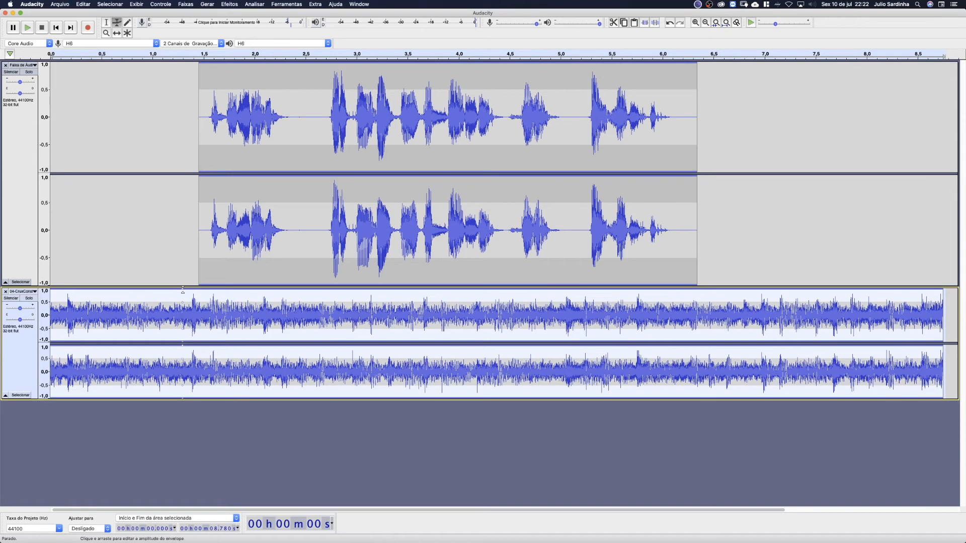
left_click_drag(184, 290, 191, 439)
key("space")
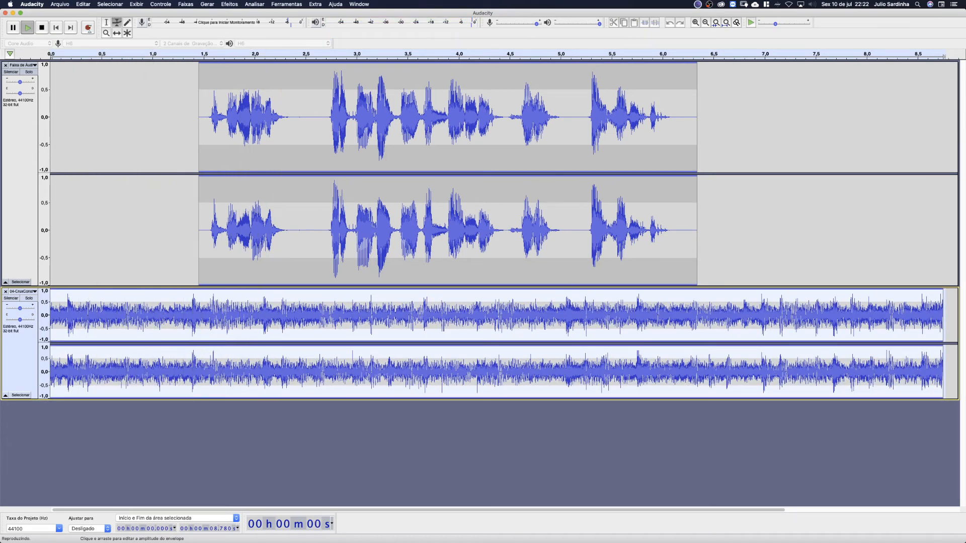
key("space")
Apply the graphic equalizer with its retained 160 Hz to 3,15 kHz cut to the entire music clip.
left_click(79, 3)
left_click(79, 3)
left_click(273, 4)
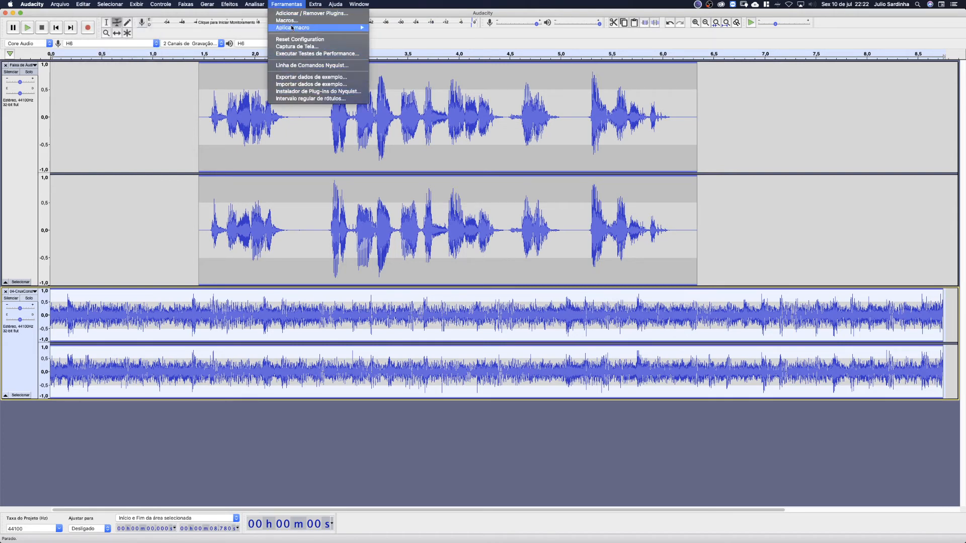
mouse_move(234, 3)
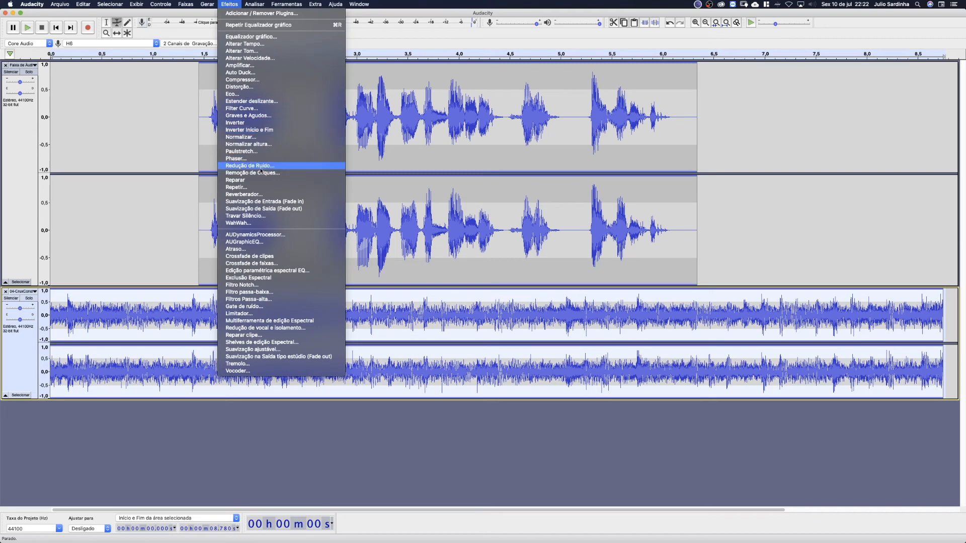
left_click(255, 37)
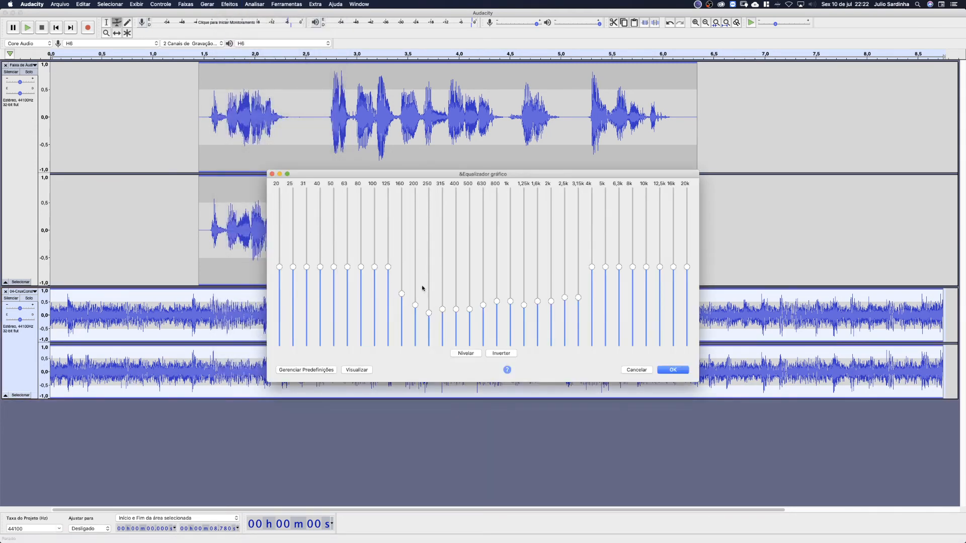
left_click(669, 369)
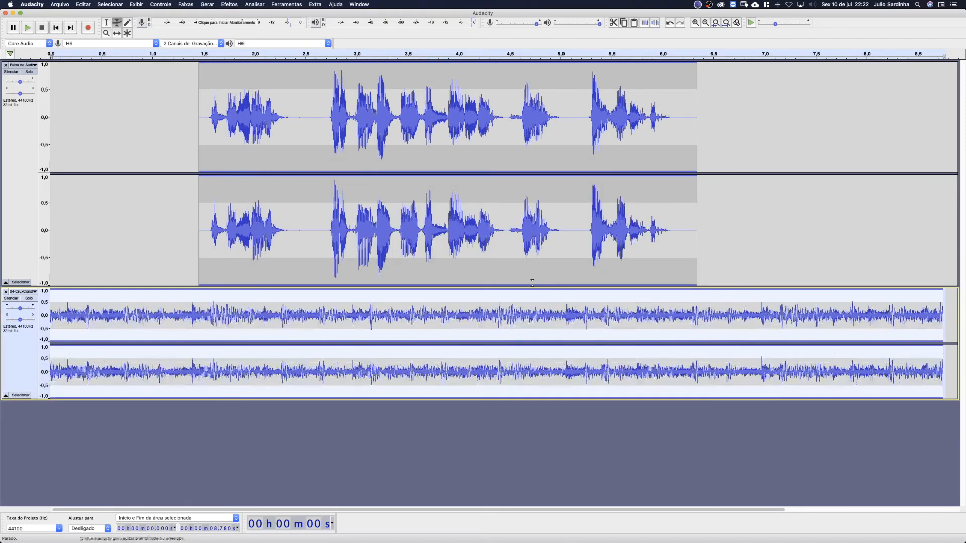
Play the equalized mix twice, then undo the equalization of the whole music clip.
key("space")
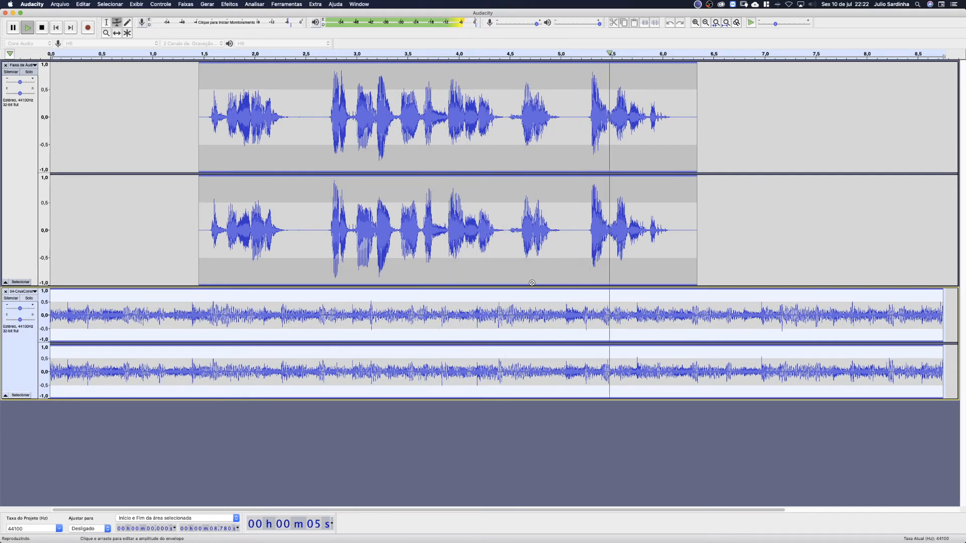
key("space")
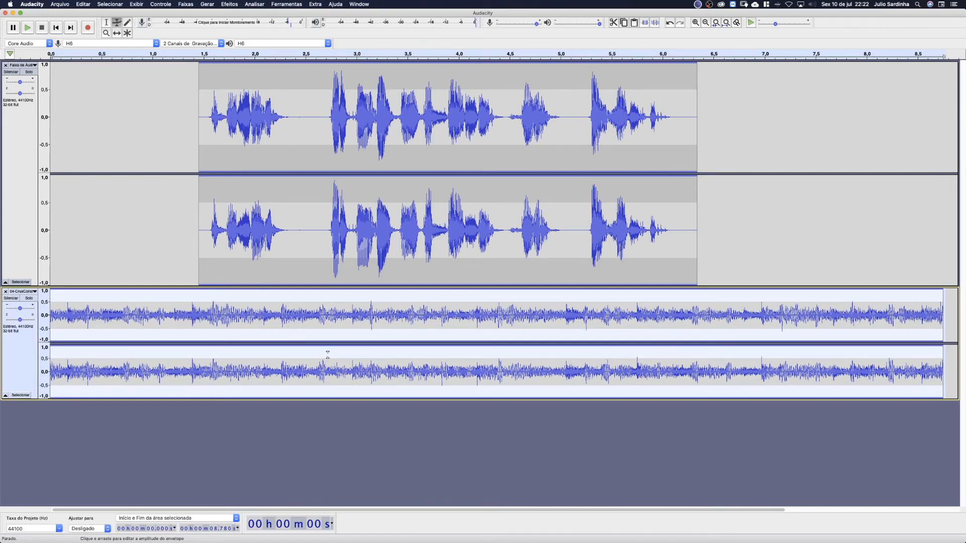
key("space")
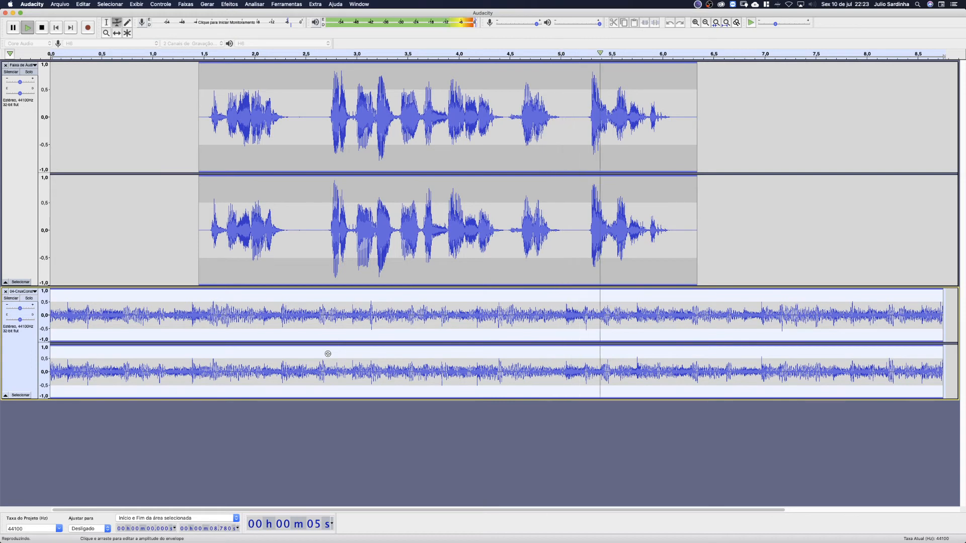
key("space")
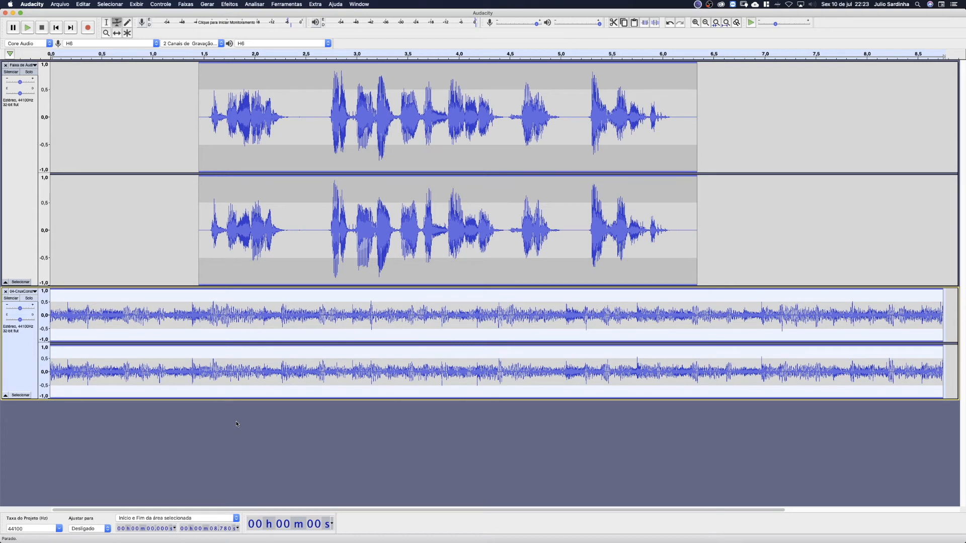
key("super+z")
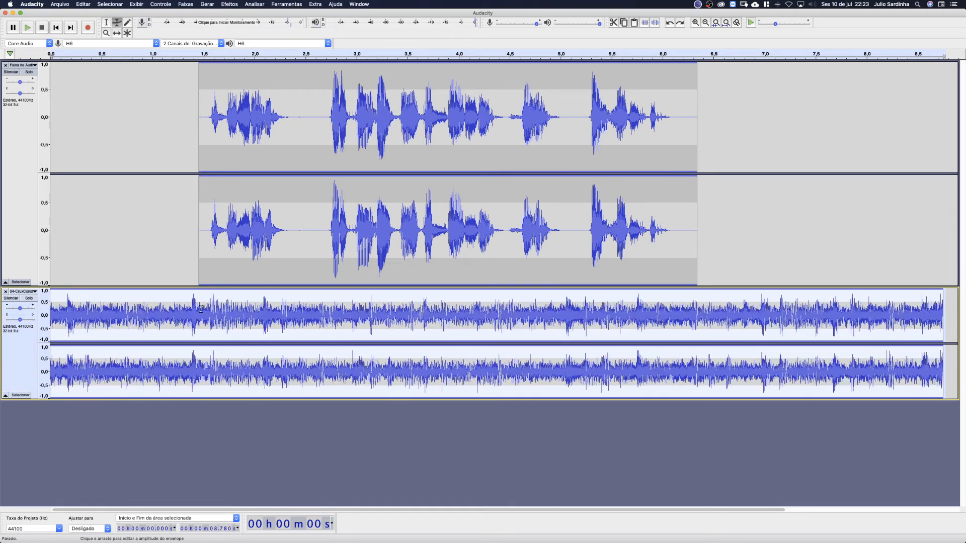
left_click_drag(201, 291, 202, 297)
key("super+z")
Select the music under the voice from about 1,376 s to 6,313 s and apply the graphic equalizer with its retained curve.
left_click(107, 22)
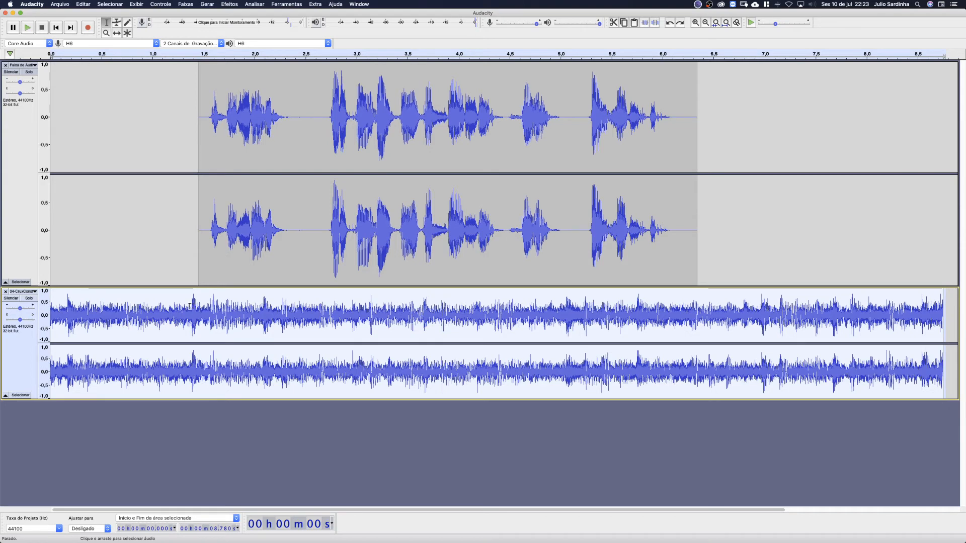
left_click_drag(190, 304, 205, 304)
left_click_drag(283, 301, 695, 312)
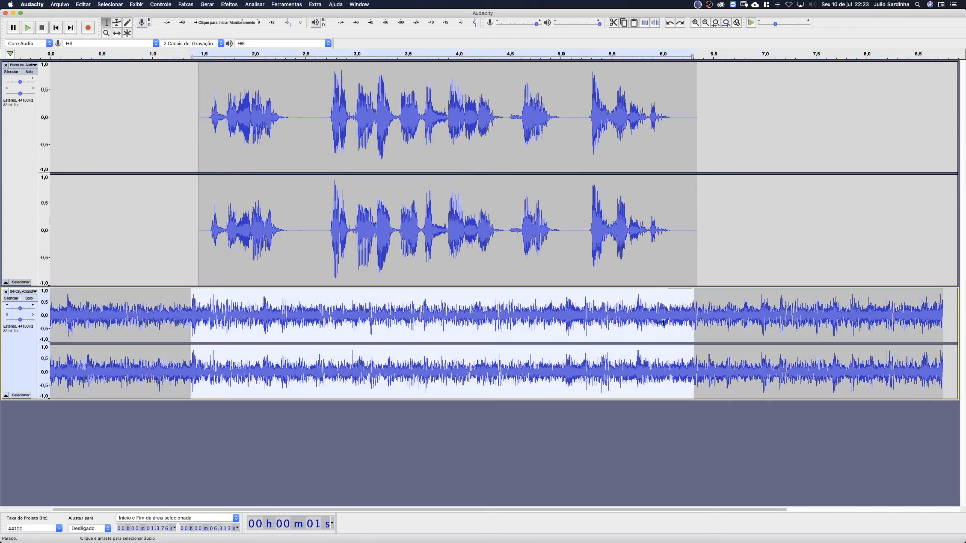
left_click(230, 5)
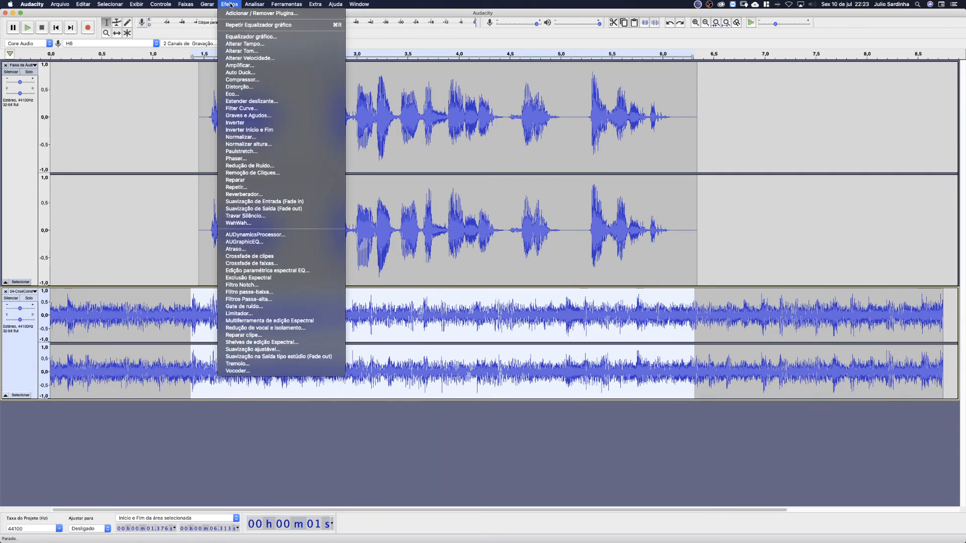
left_click(258, 38)
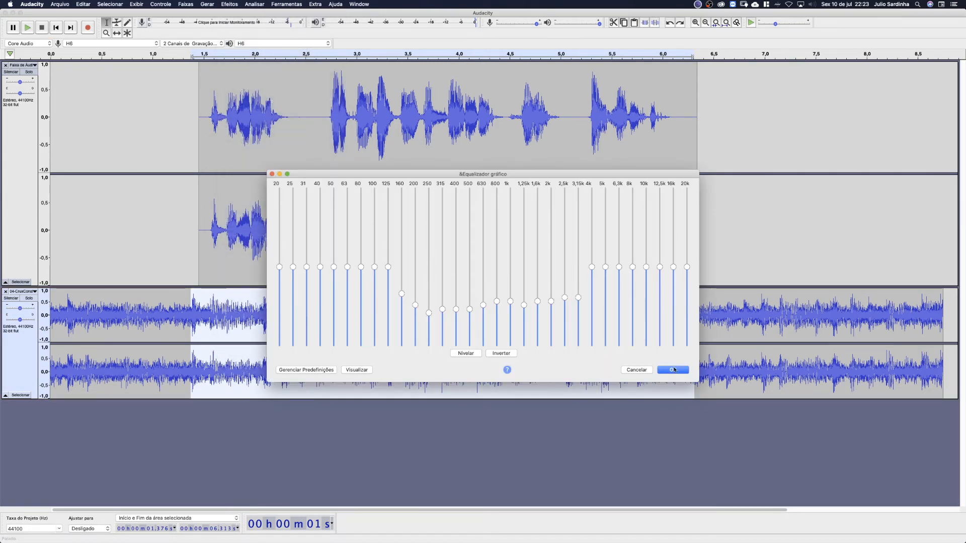
left_click(674, 370)
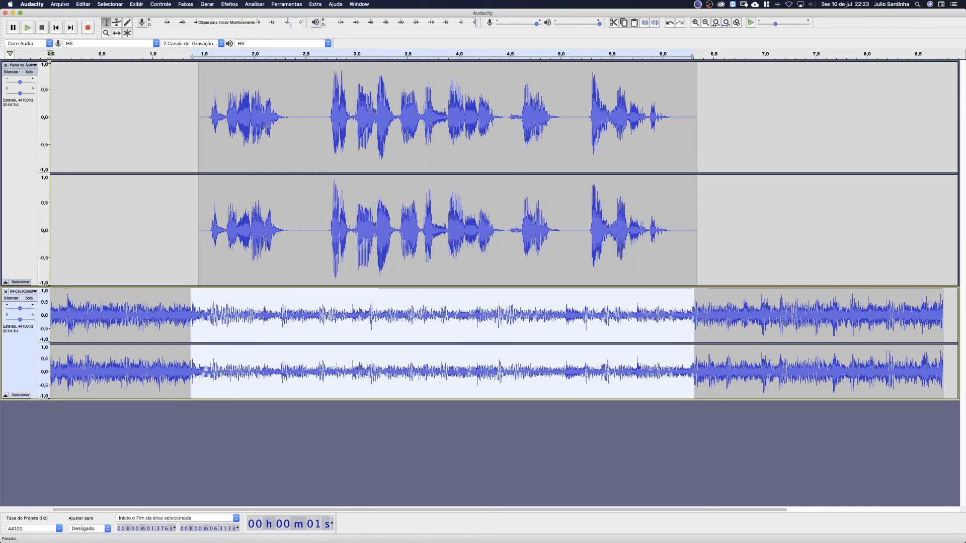
Play the voice and partially equalized music from the start of the project.
left_click(50, 160)
key("space")
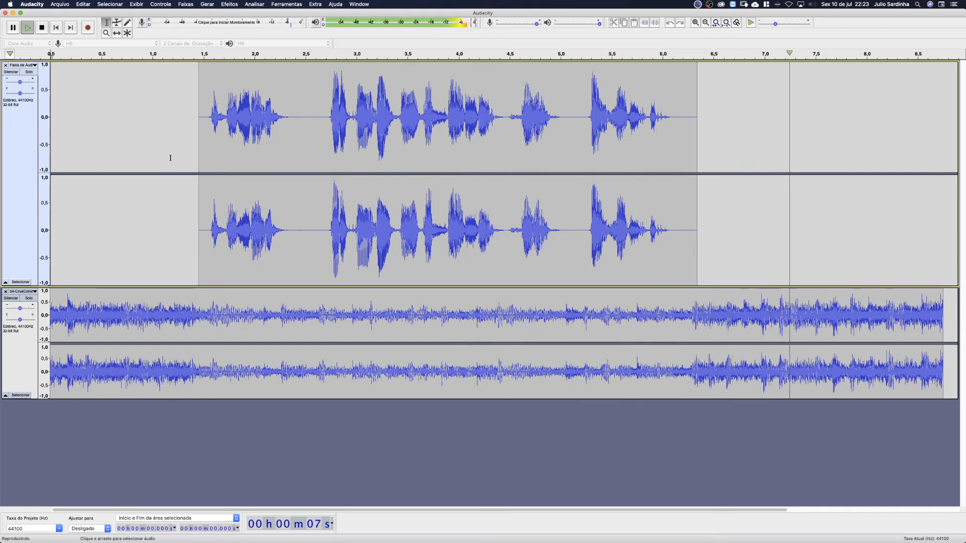
key("space")
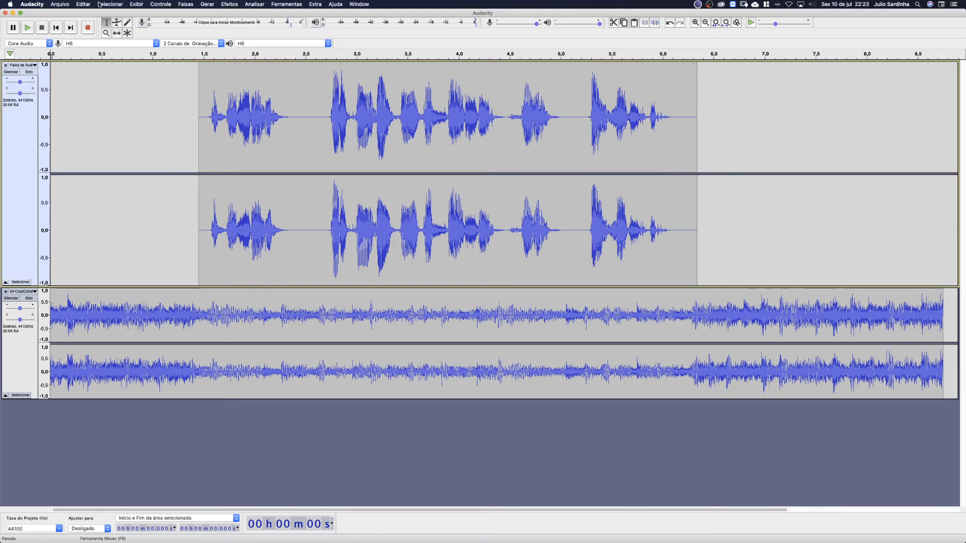
With the Envelope tool, fade the music down between about 1,1 s and 1,5 s and back to full level between about 6,2 s and 6,6 s.
left_click(117, 23)
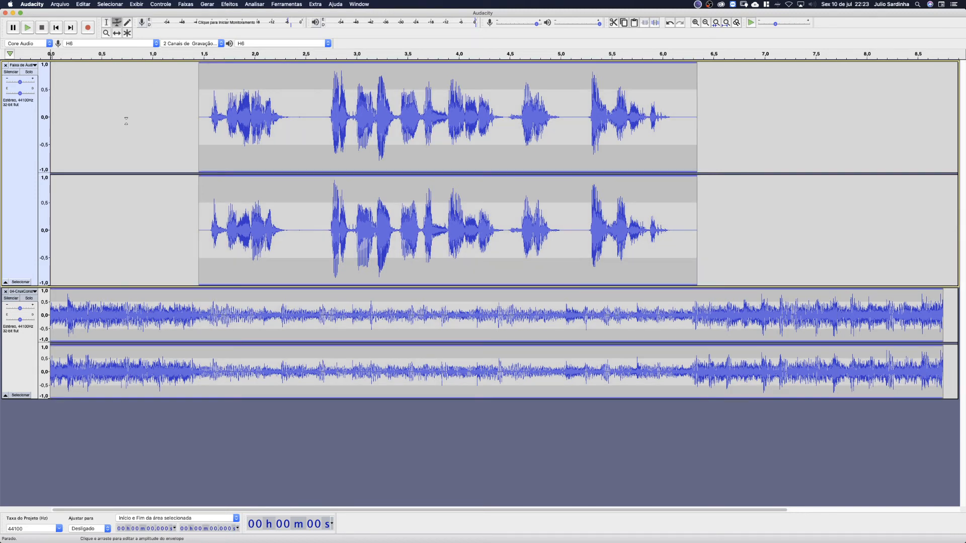
left_click(165, 290)
left_click_drag(197, 292, 204, 301)
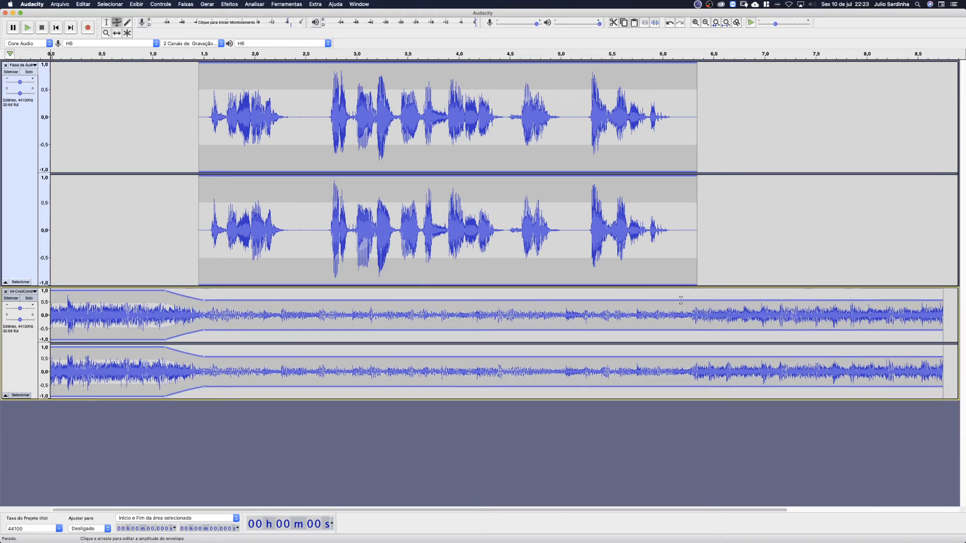
left_click_drag(682, 300, 722, 290)
Play the mix and move the music envelope's fade-up start point to about 5,5 s.
key("space")
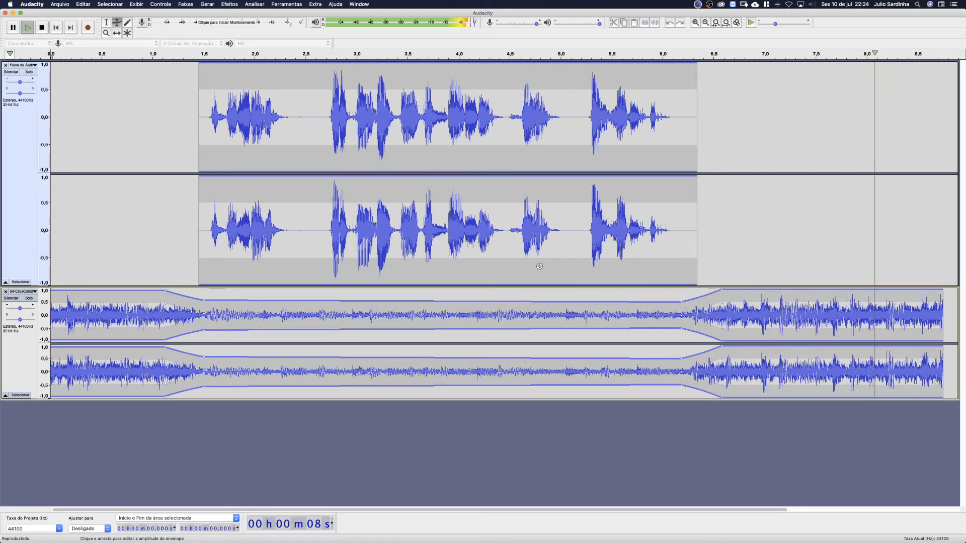
key("space")
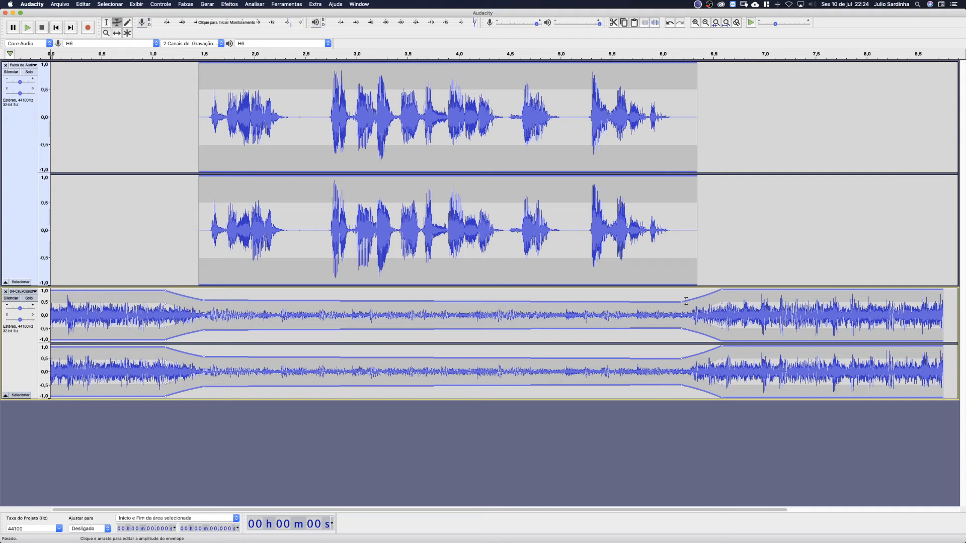
left_click_drag(684, 301, 614, 301)
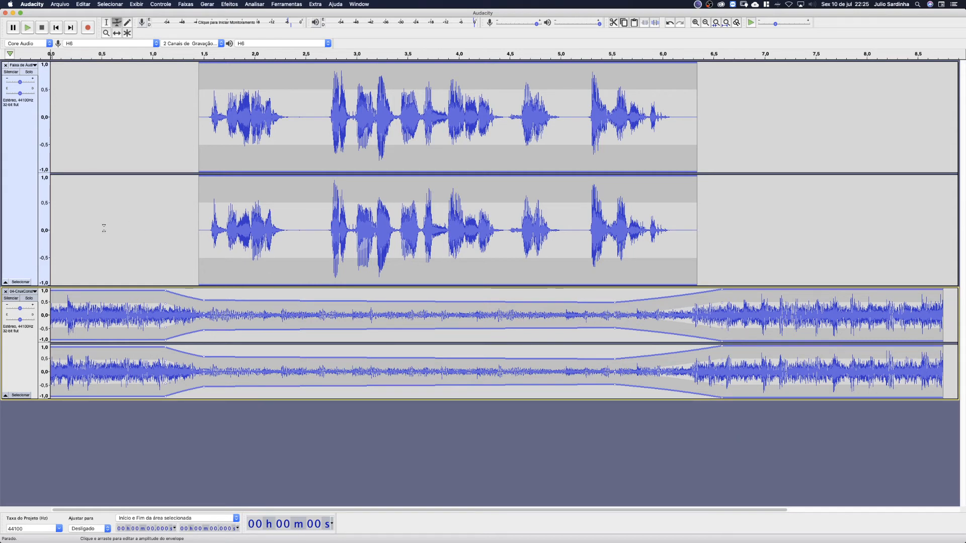
Solo the voice track, switch solo to the music track, and turn solo off.
left_click(29, 72)
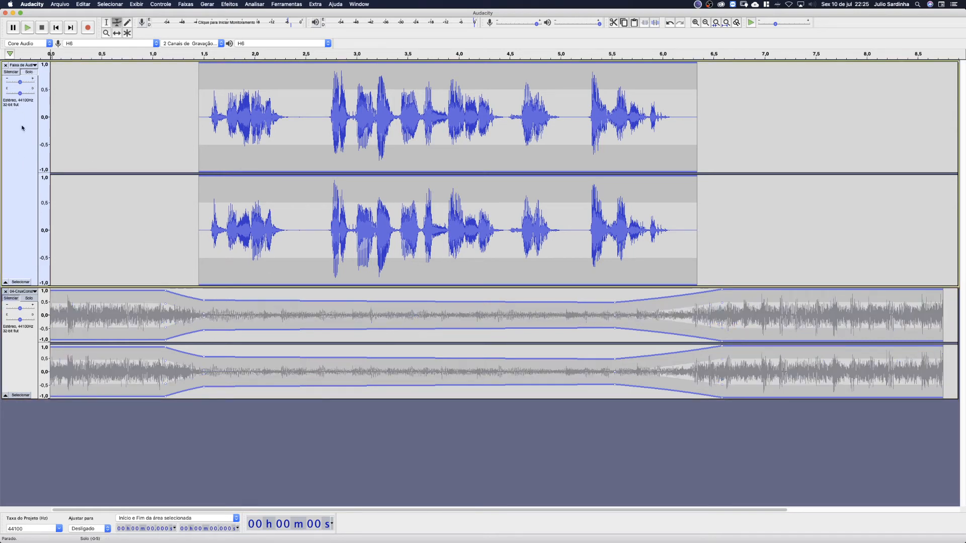
left_click(29, 299)
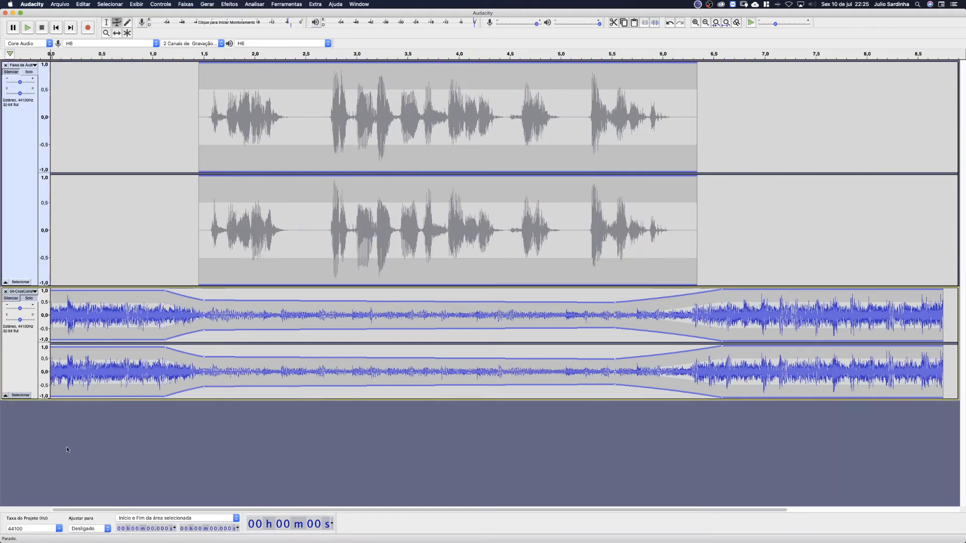
left_click(28, 298)
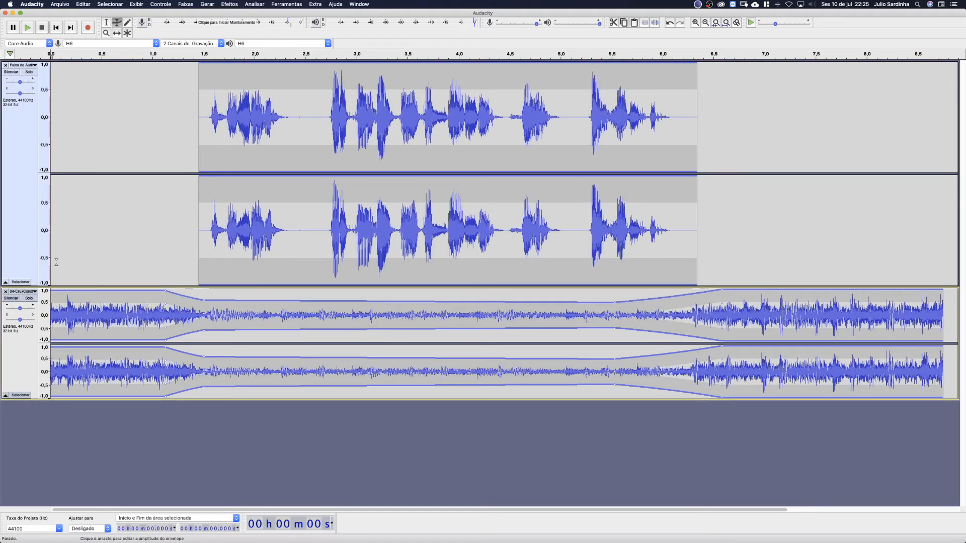
left_click(114, 5)
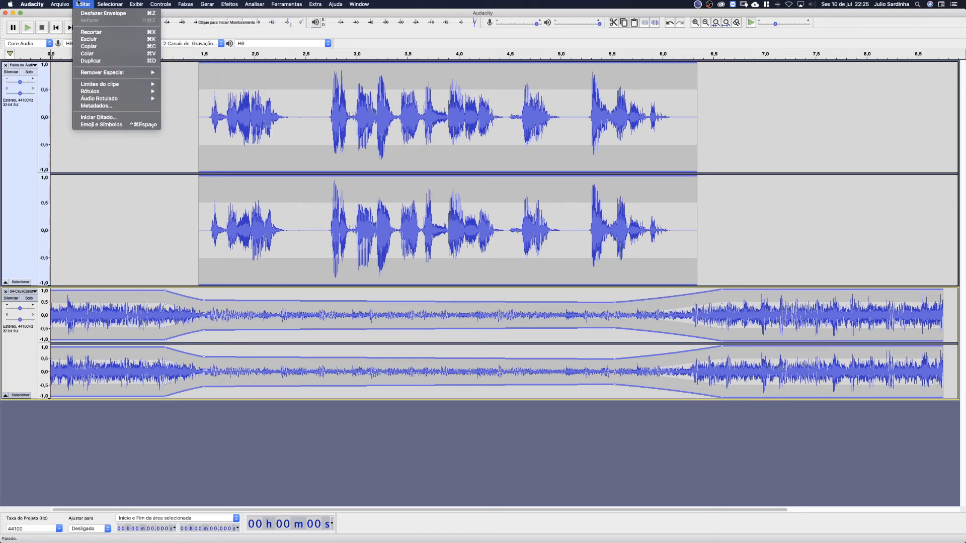
mouse_move(60, 4)
mouse_move(81, 68)
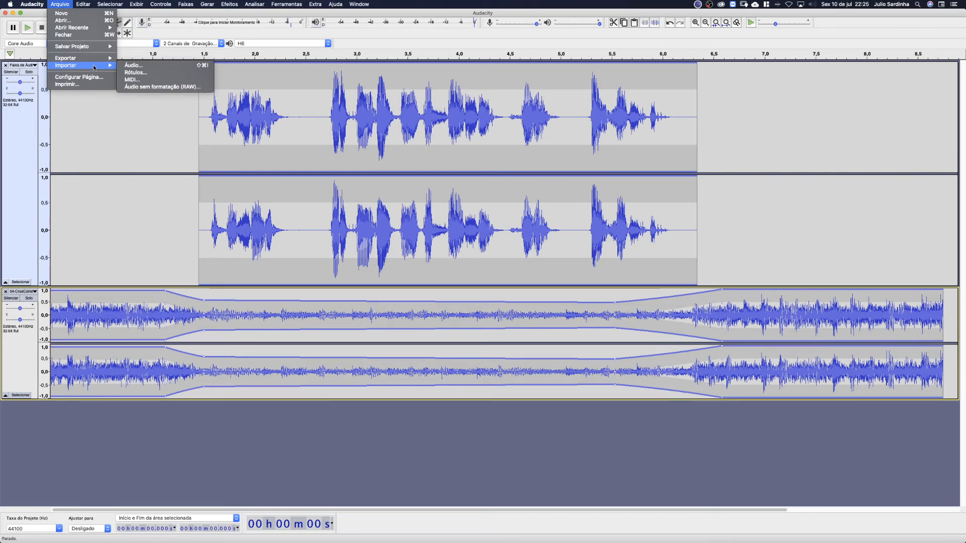
left_click(143, 434)
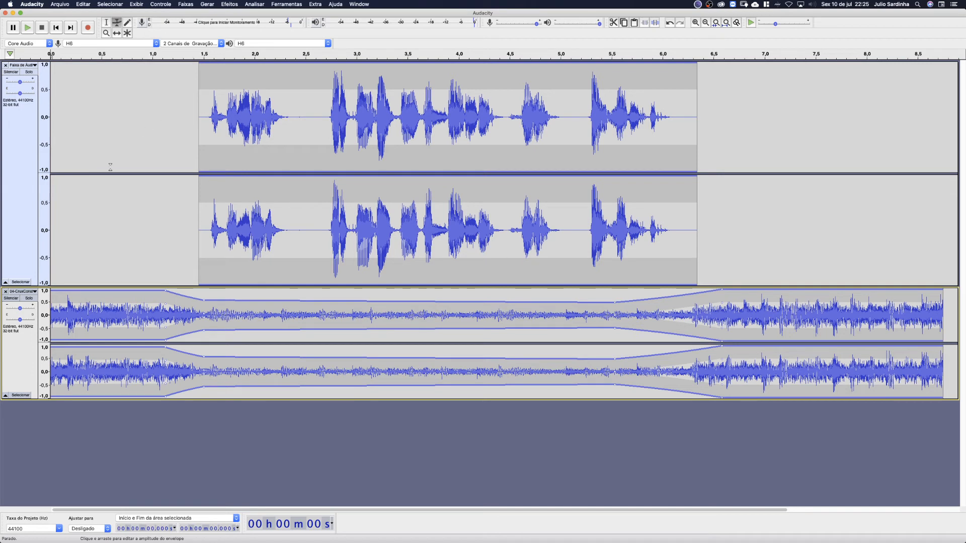
left_click(70, 446)
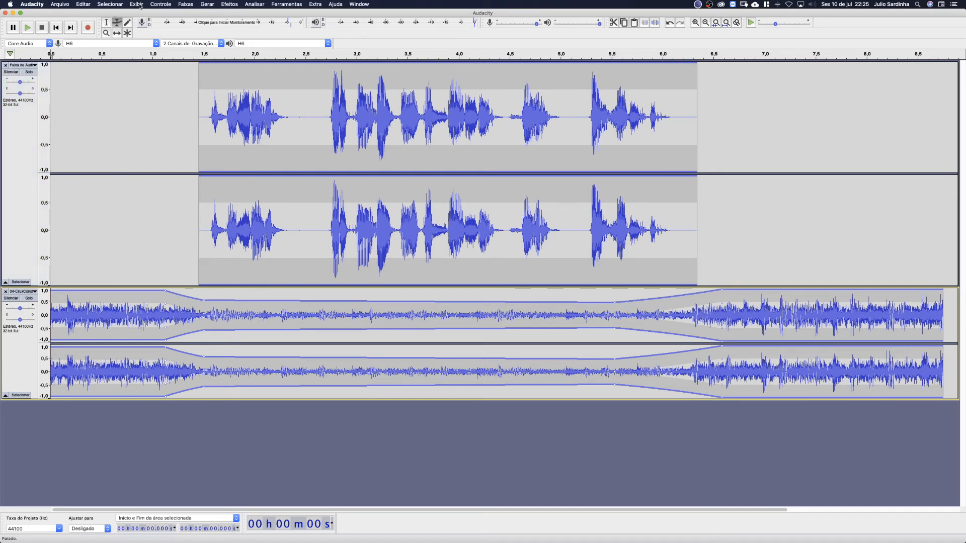
Record a take on a new stereo track while the mix plays through the H6, and delete that track.
left_click(157, 4)
mouse_move(194, 12)
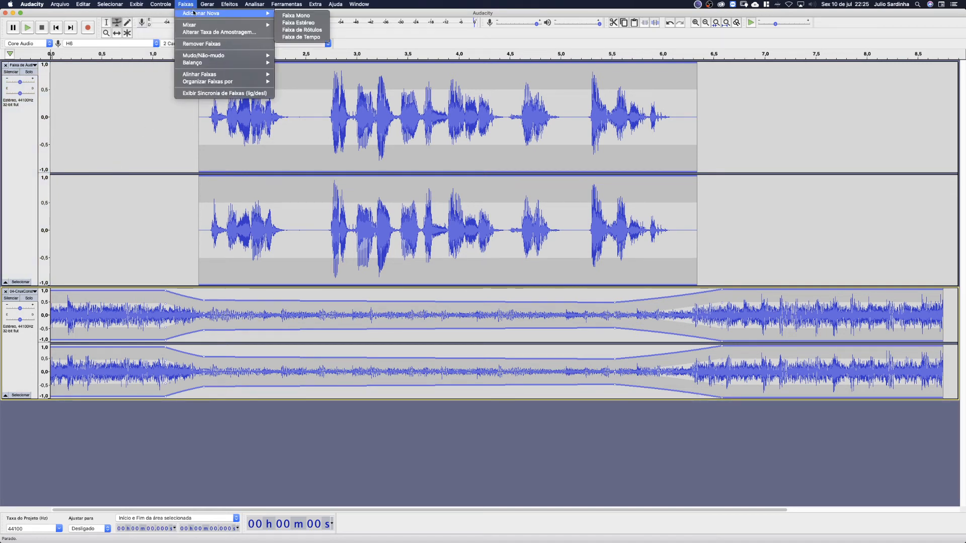
left_click(311, 23)
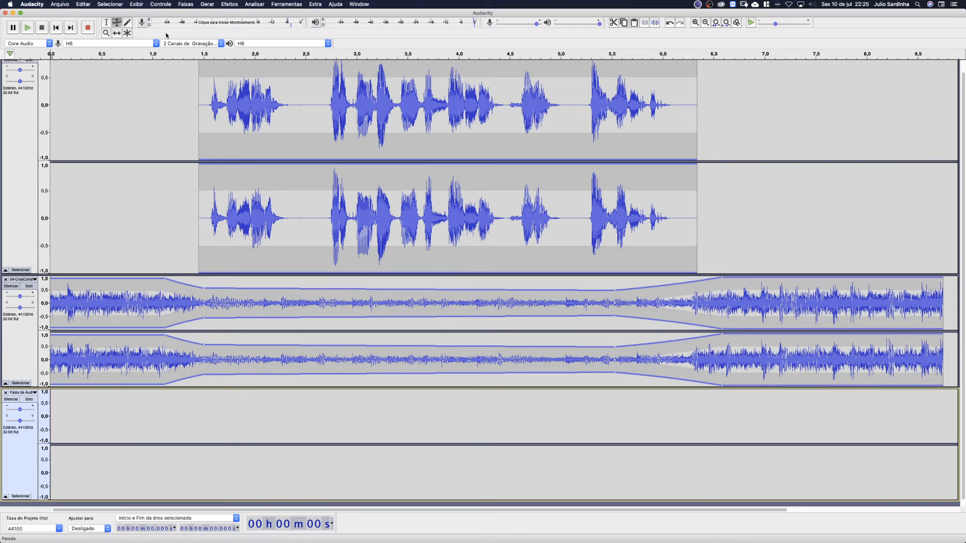
left_click(89, 29)
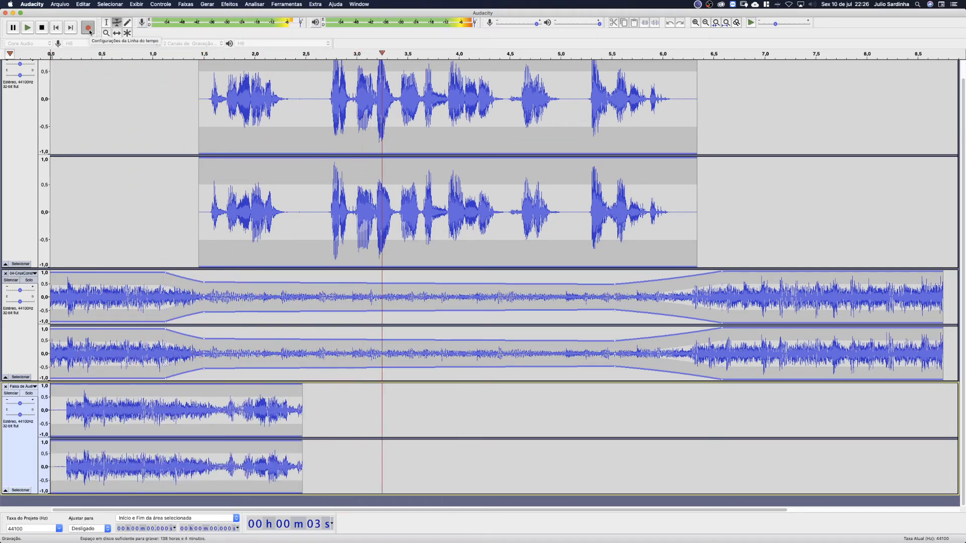
left_click(42, 27)
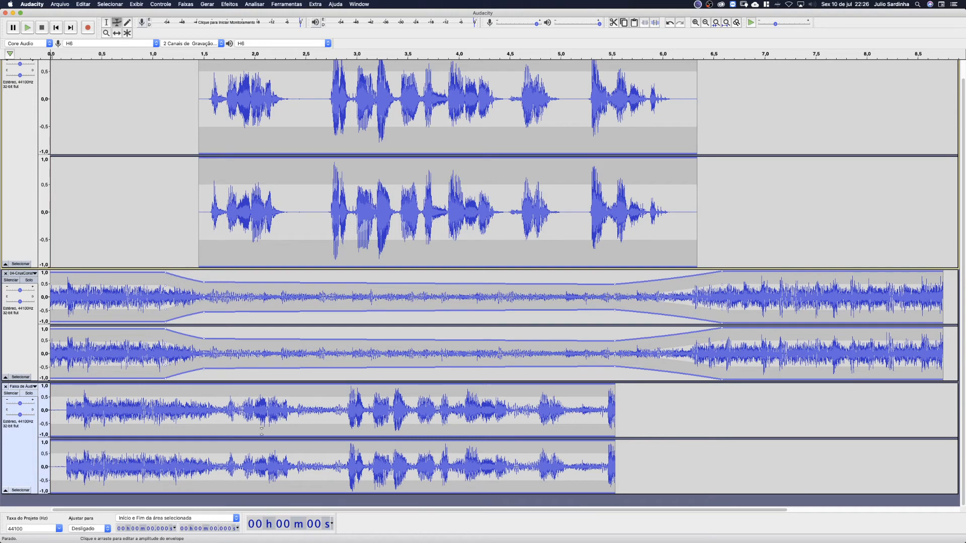
left_click(5, 387)
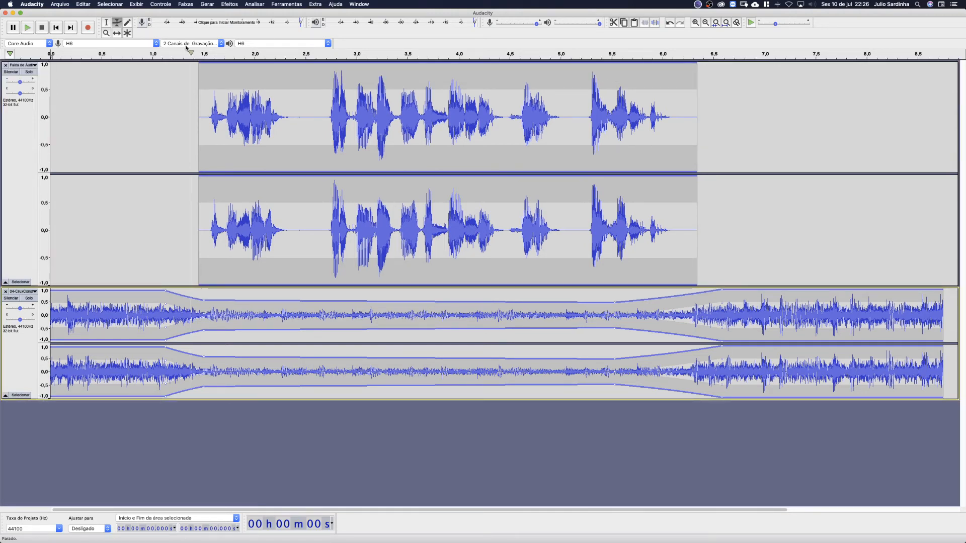
Add a new stereo track and set the playback device to Wireless Stereo Headset.
left_click(185, 4)
mouse_move(199, 13)
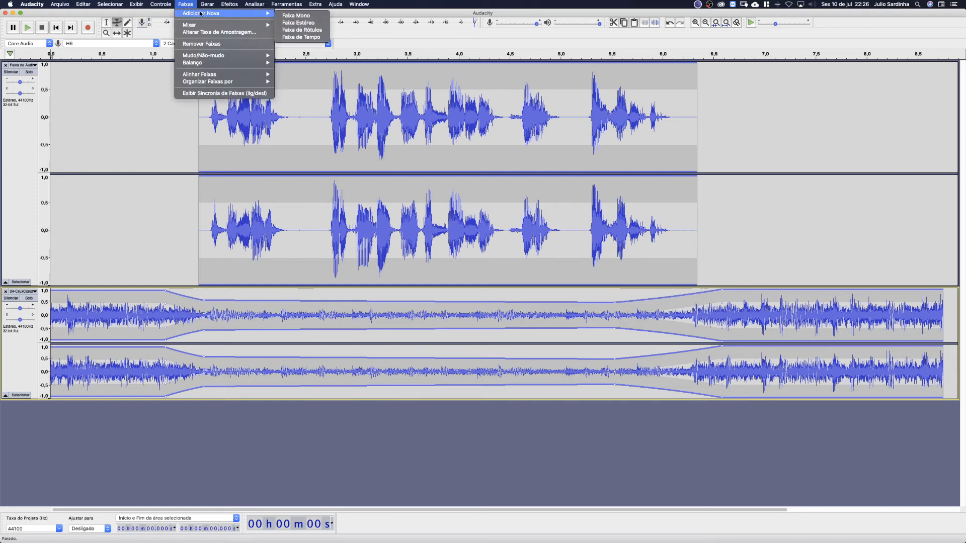
left_click(311, 23)
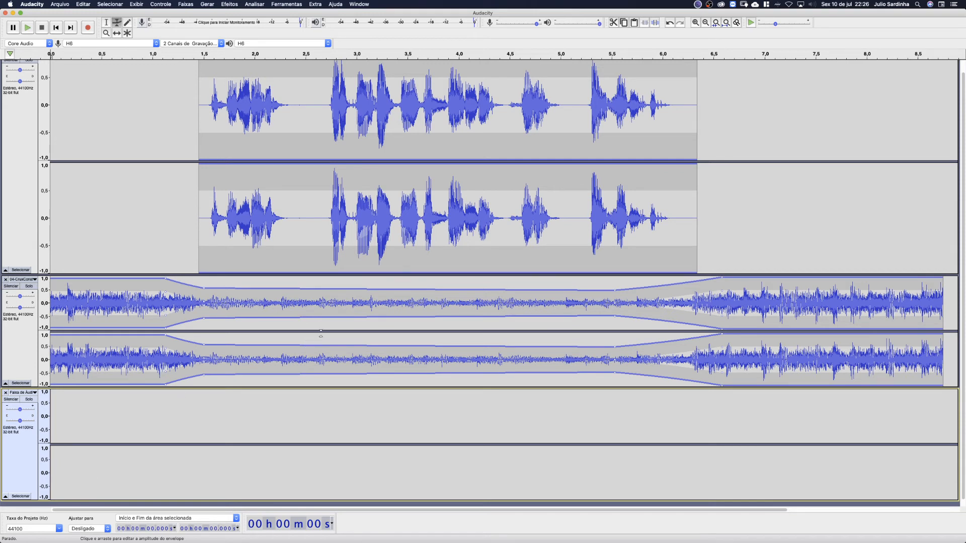
left_click(254, 44)
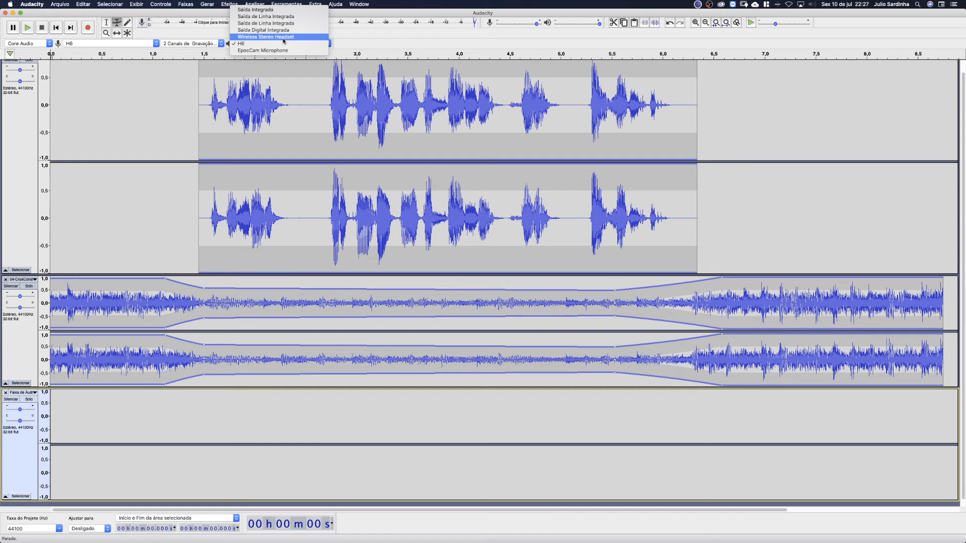
key("Escape")
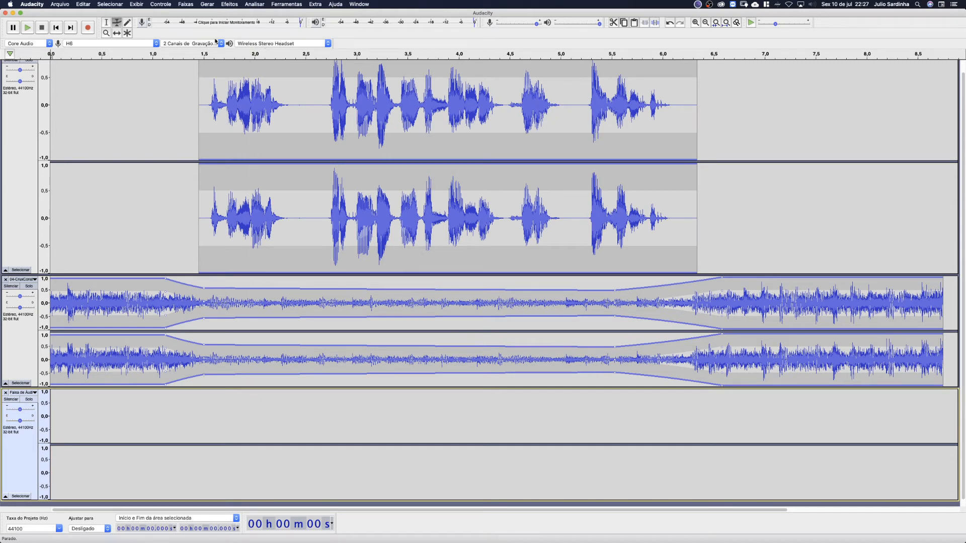
Record a new voice take of about 7,3 s on the empty stereo track and dismiss the dropout warning.
left_click(89, 28)
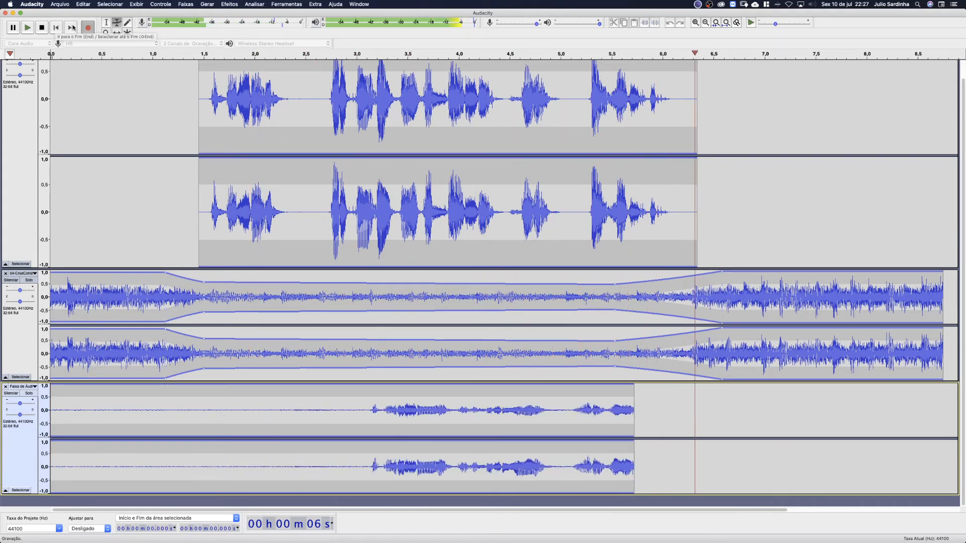
key("space")
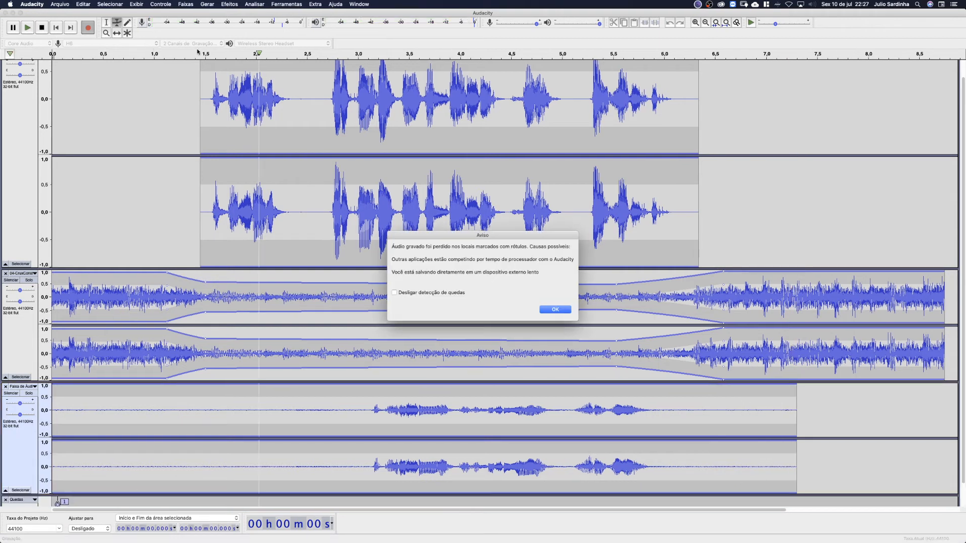
left_click(553, 309)
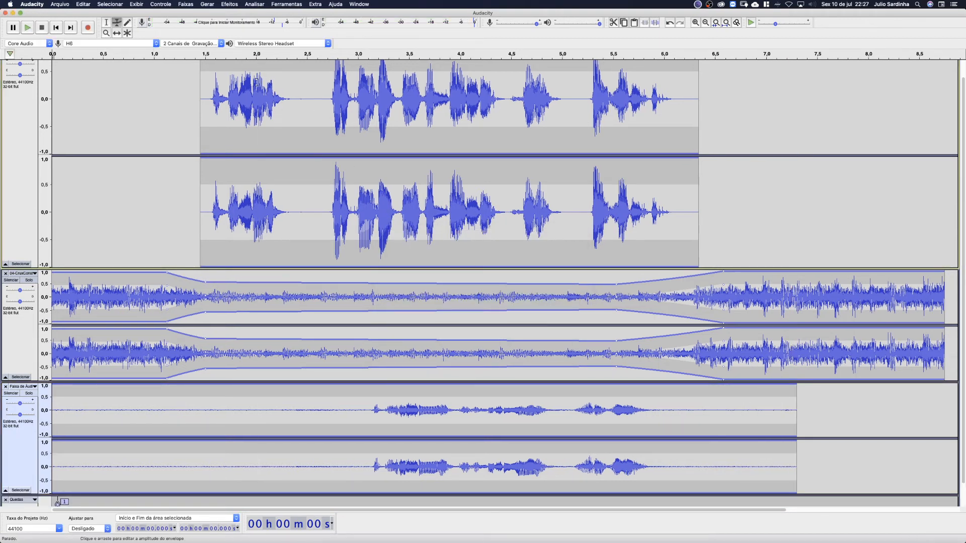
Set the playback device back to H6, and play the new voice recording soloed before turning solo off.
left_click(254, 43)
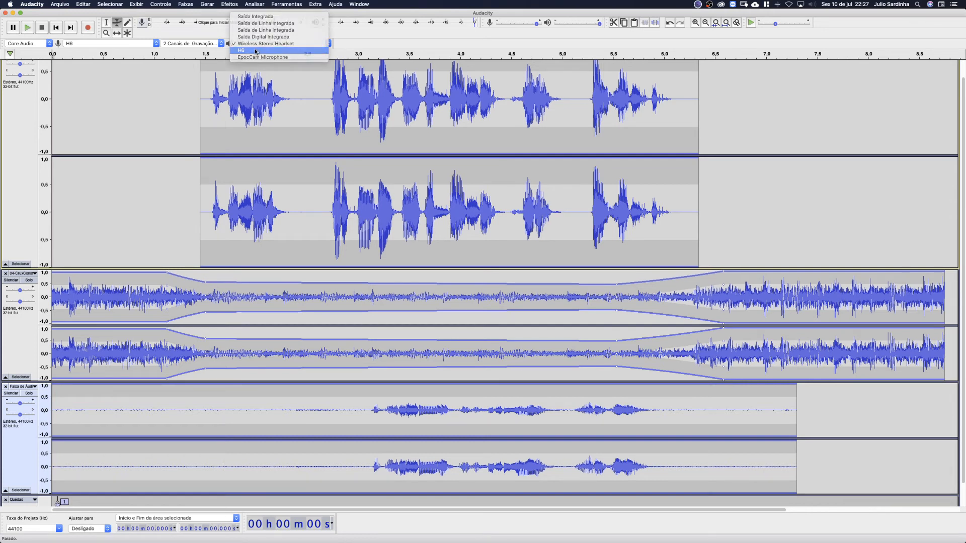
left_click(255, 51)
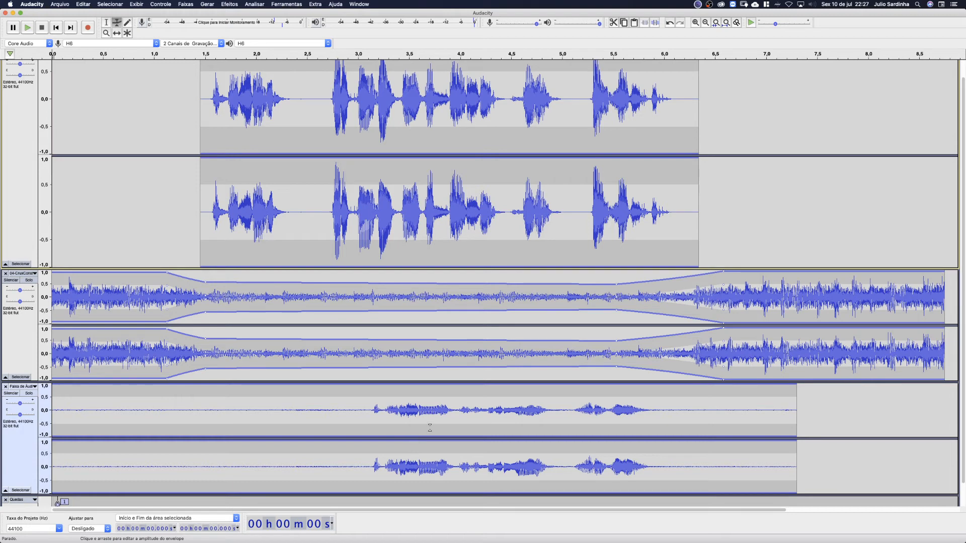
left_click(28, 394)
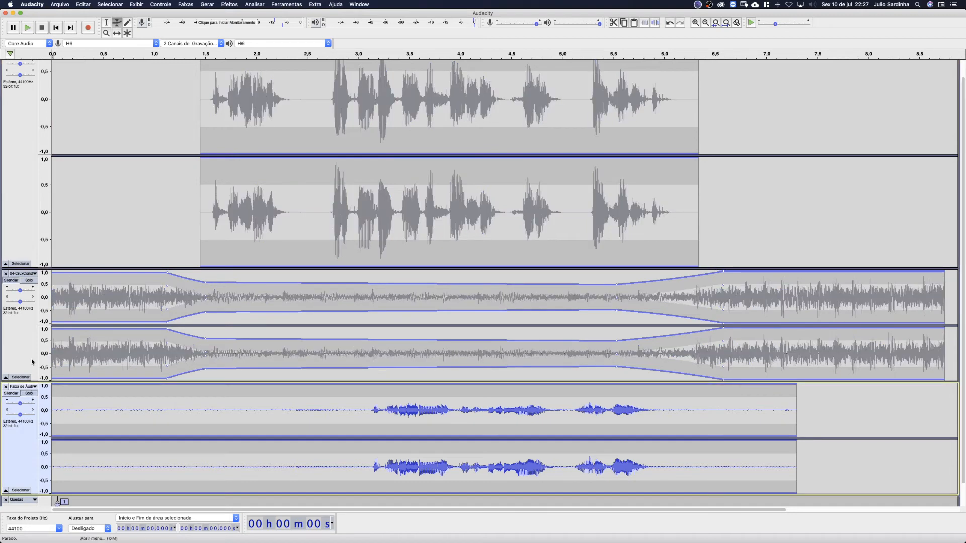
key("space")
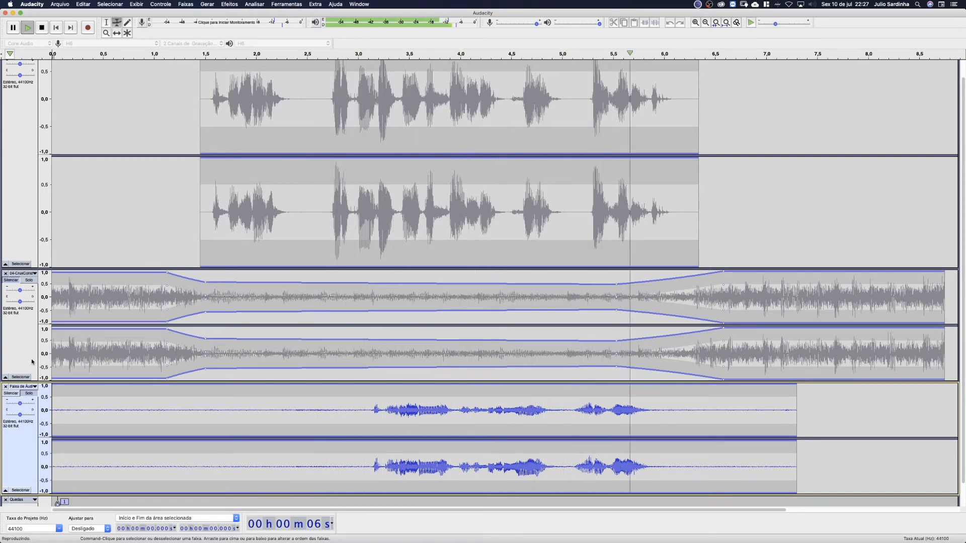
key("space")
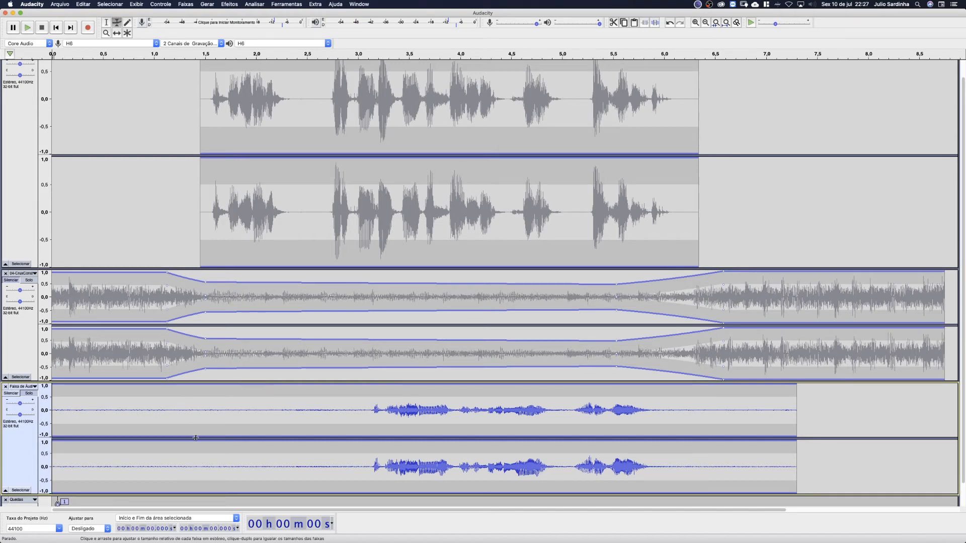
left_click(245, 43)
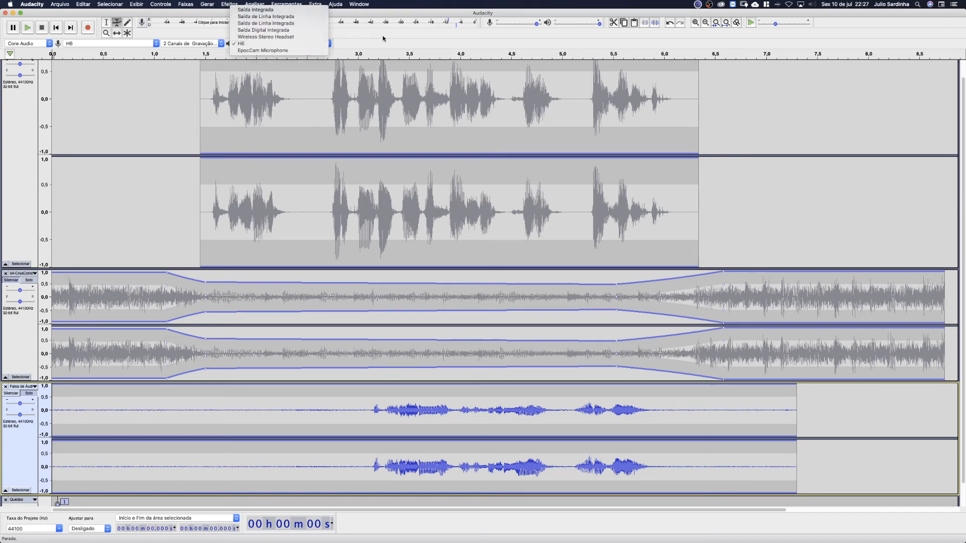
left_click(336, 35)
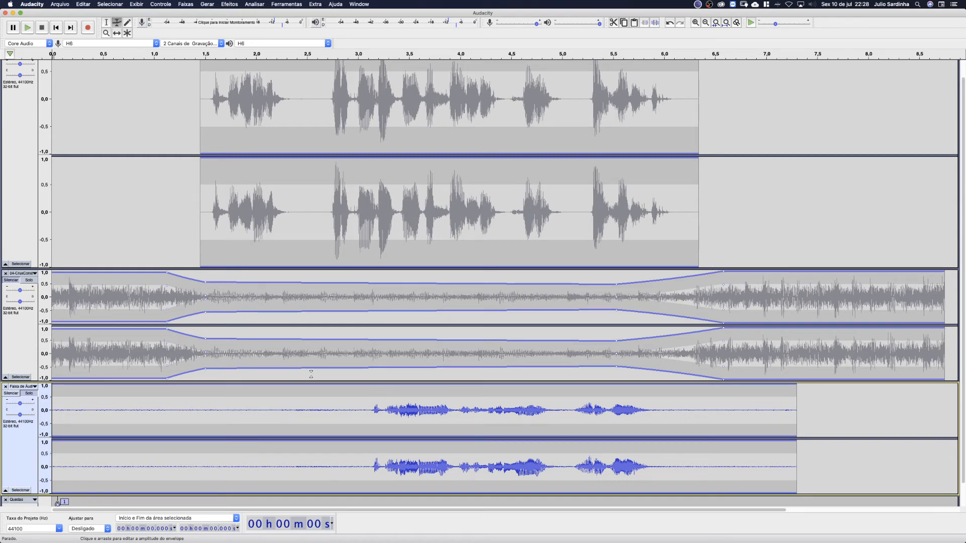
left_click(31, 397)
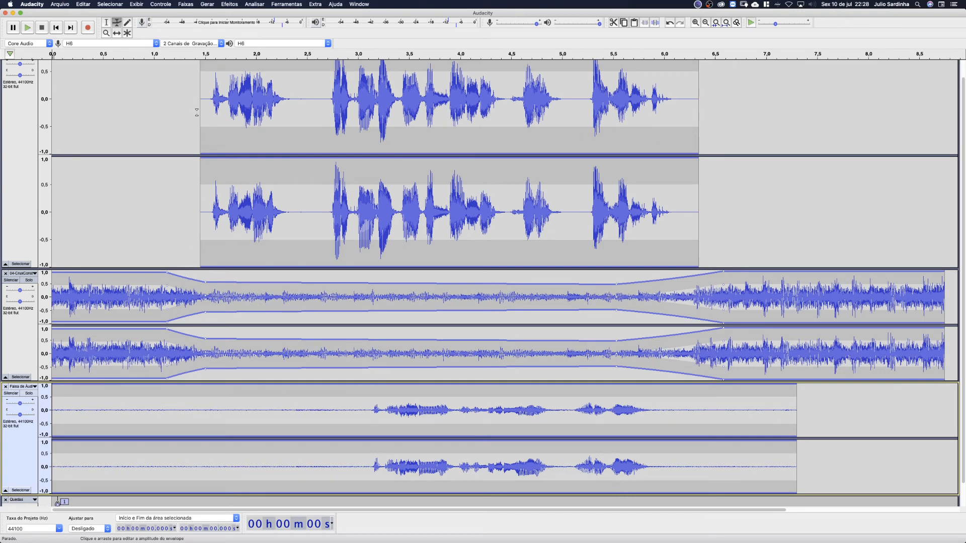
Select the whole new voice recording and normalize its peak amplitude to -1,0 dB, removing DC offset and treating the stereo channels independently.
left_click(107, 24)
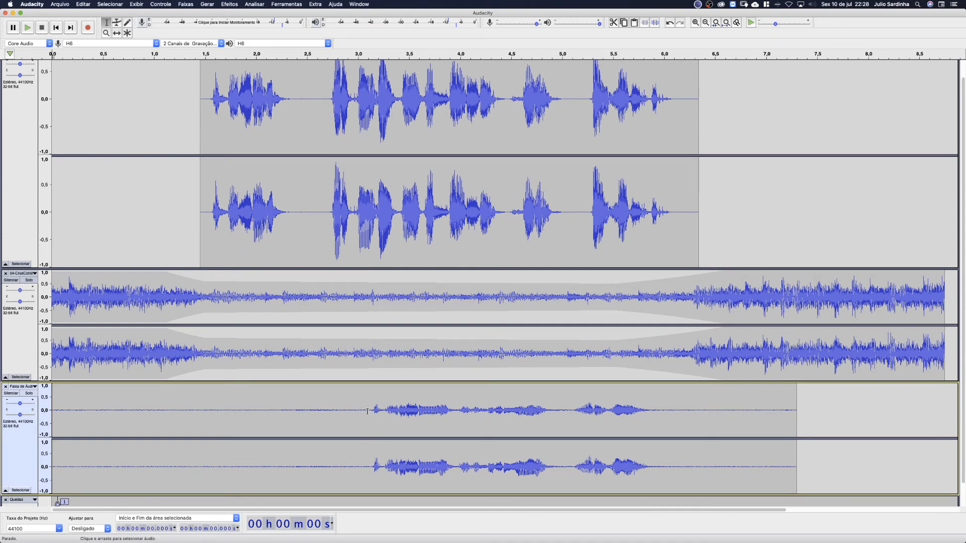
left_click_drag(370, 410, 36, 410)
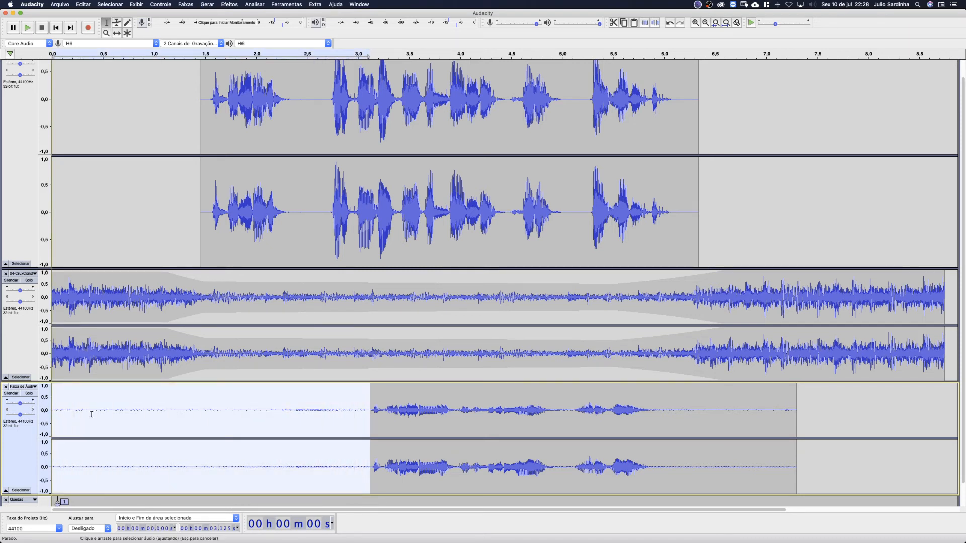
left_click_drag(92, 415, 153, 418)
left_click(183, 416)
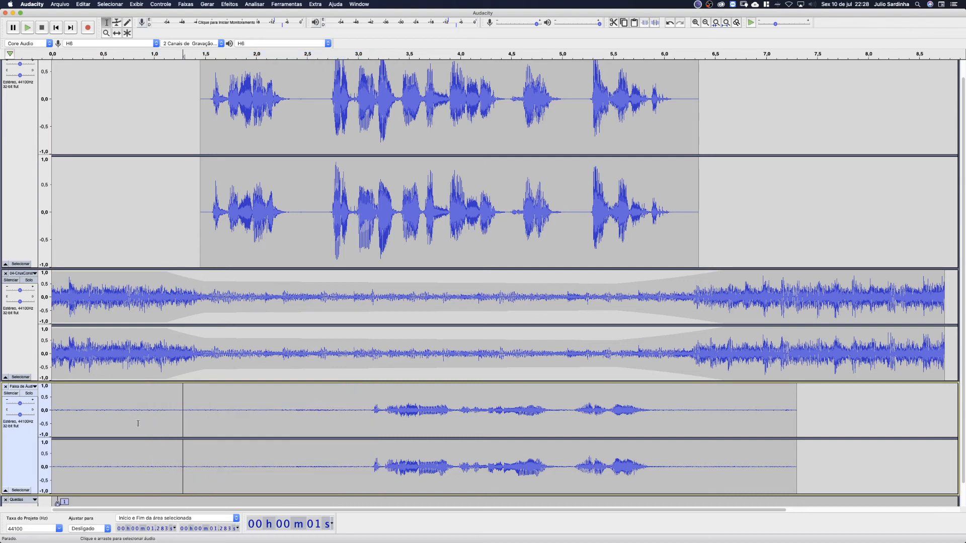
left_click_drag(805, 419, 27, 416)
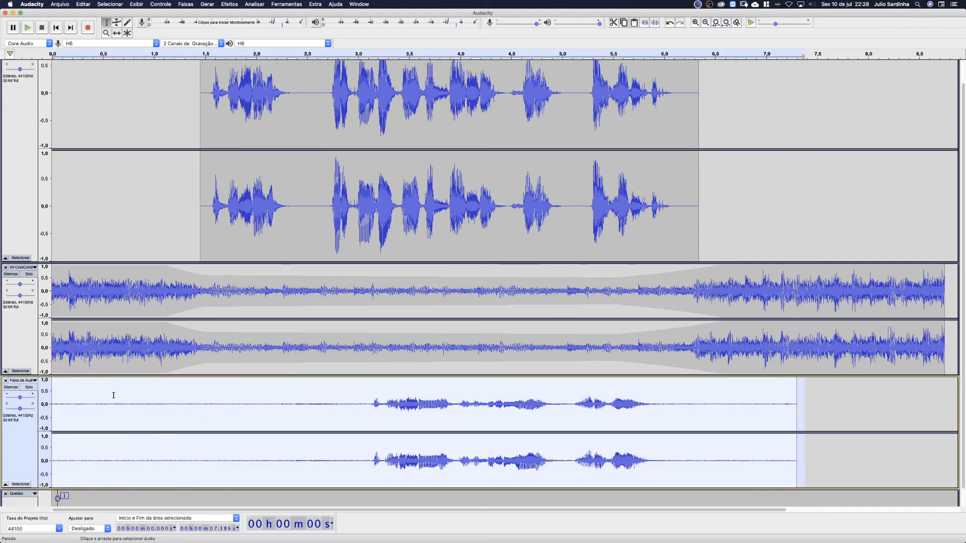
left_click(286, 4)
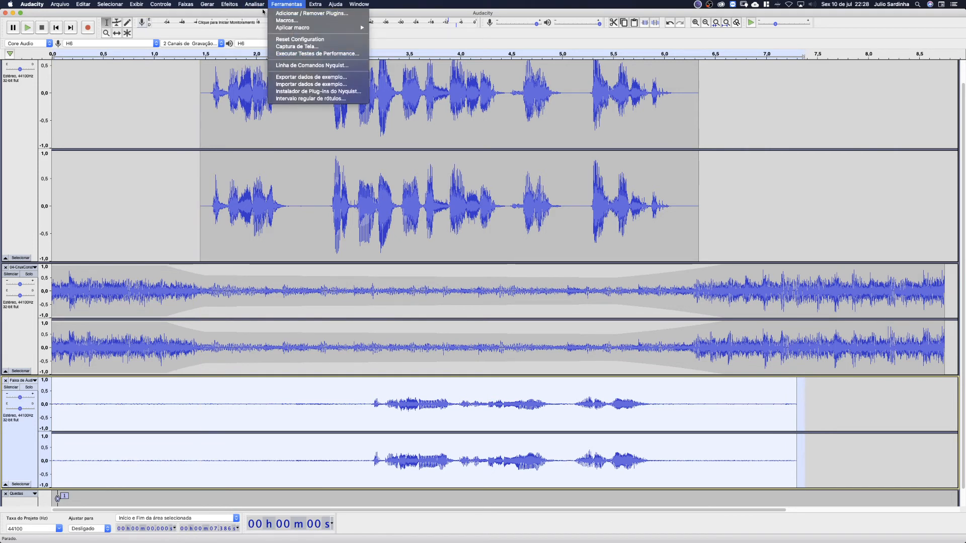
mouse_move(230, 4)
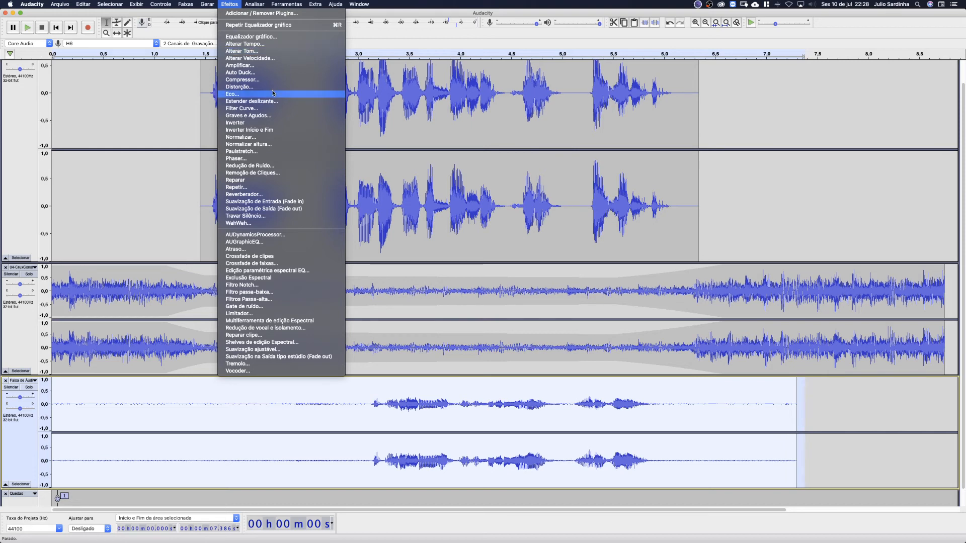
left_click(277, 140)
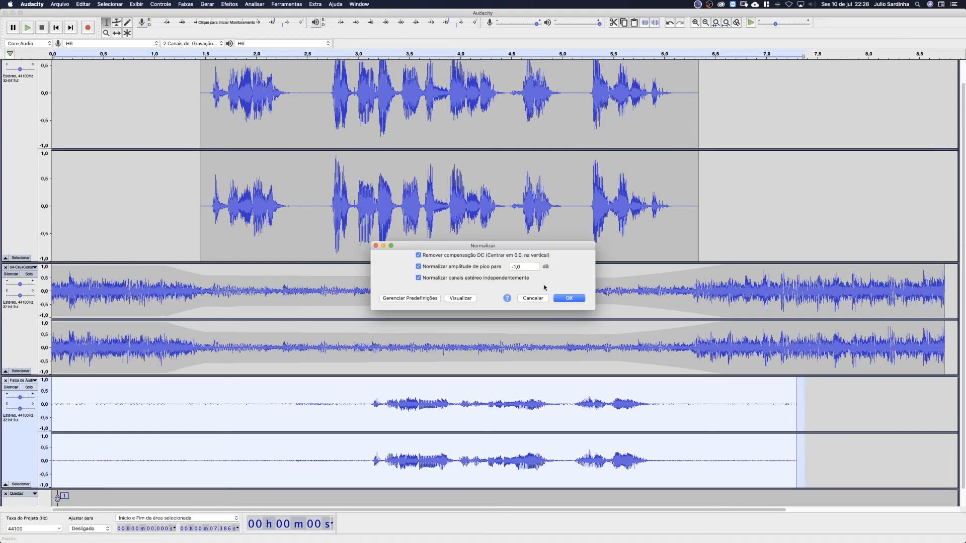
left_click(563, 299)
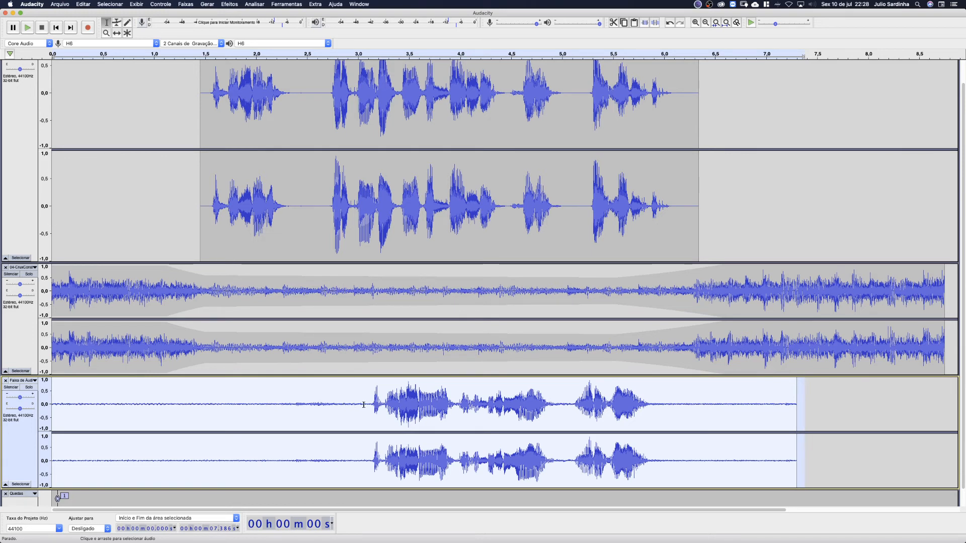
Select the silent stretch from about 0,1 to 2,0 s of the new voice recording and capture it as the noise profile.
left_click(264, 404)
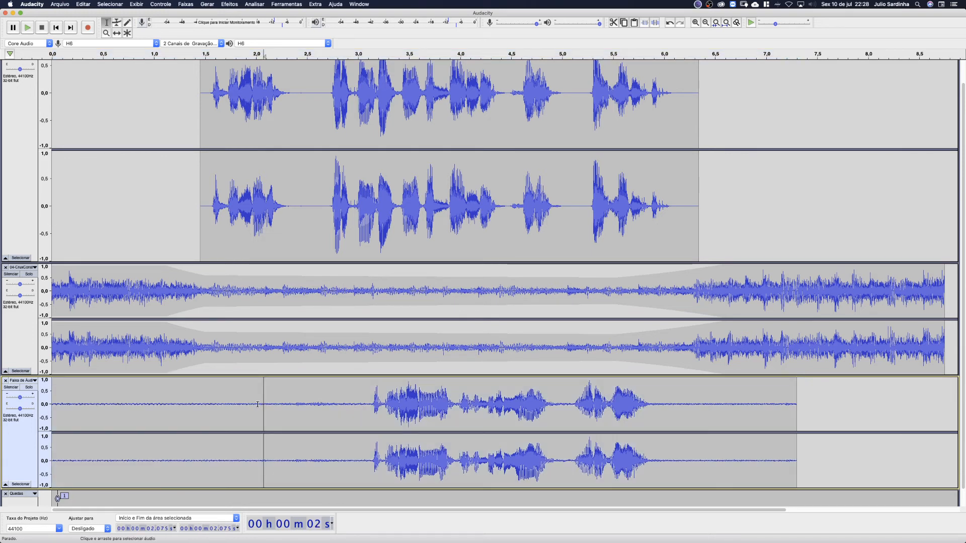
left_click_drag(261, 404, 59, 405)
left_click(225, 5)
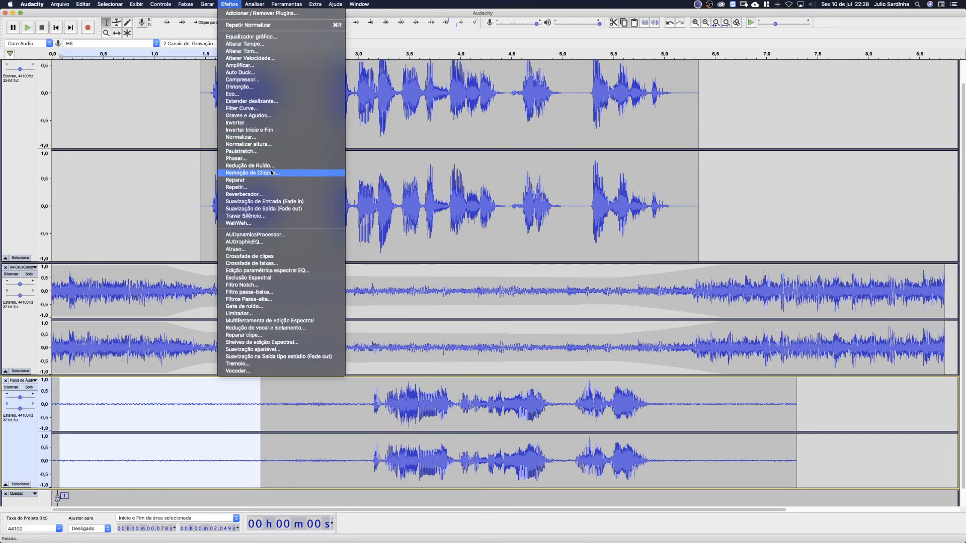
left_click(271, 168)
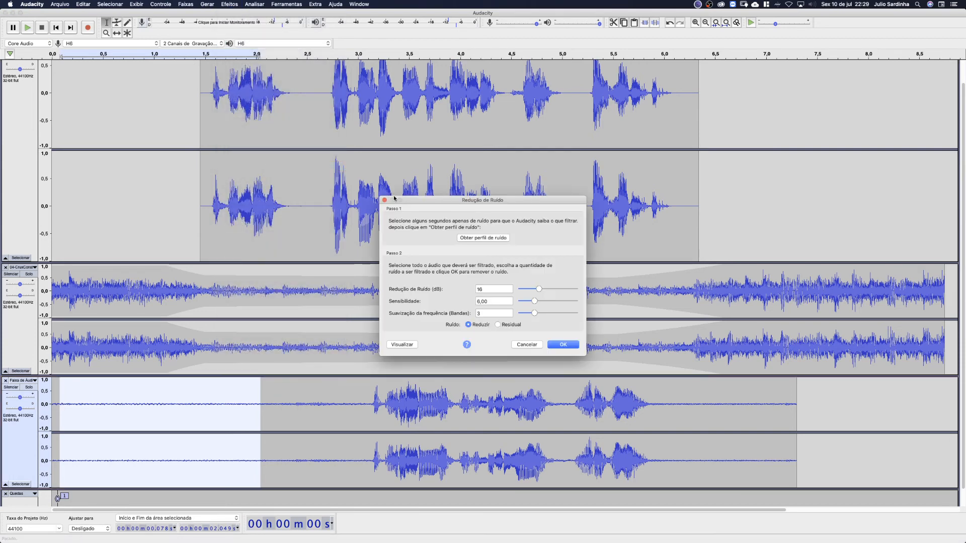
left_click(489, 239)
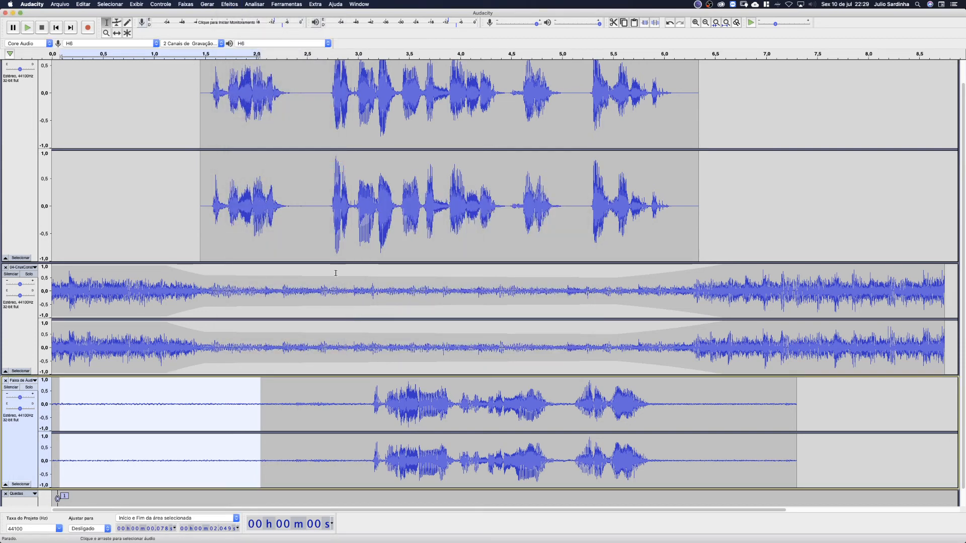
Preview and apply noise reduction to the whole new voice recording, with 16 dB reduction, sensitivity 6,00 and 3 frequency smoothing bands.
left_click(334, 399)
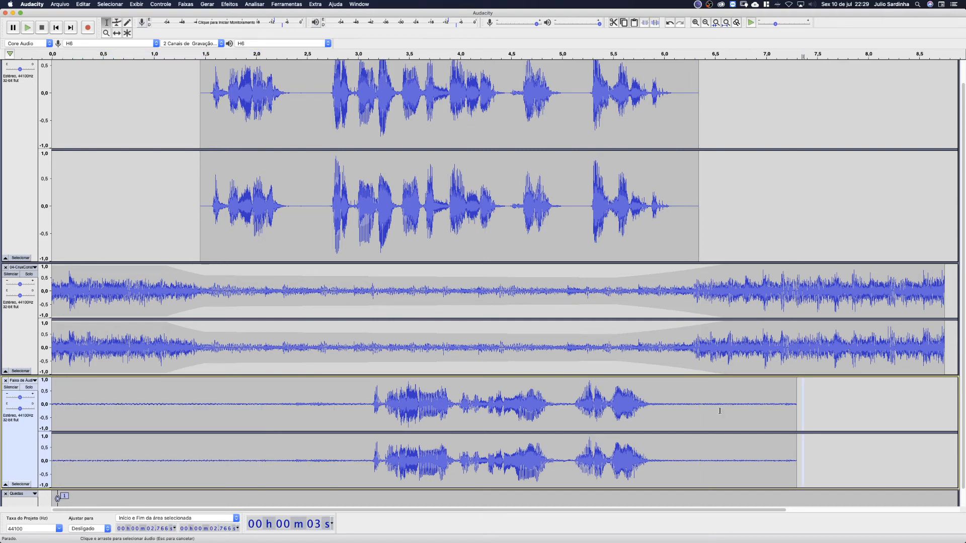
left_click_drag(802, 408, 52, 408)
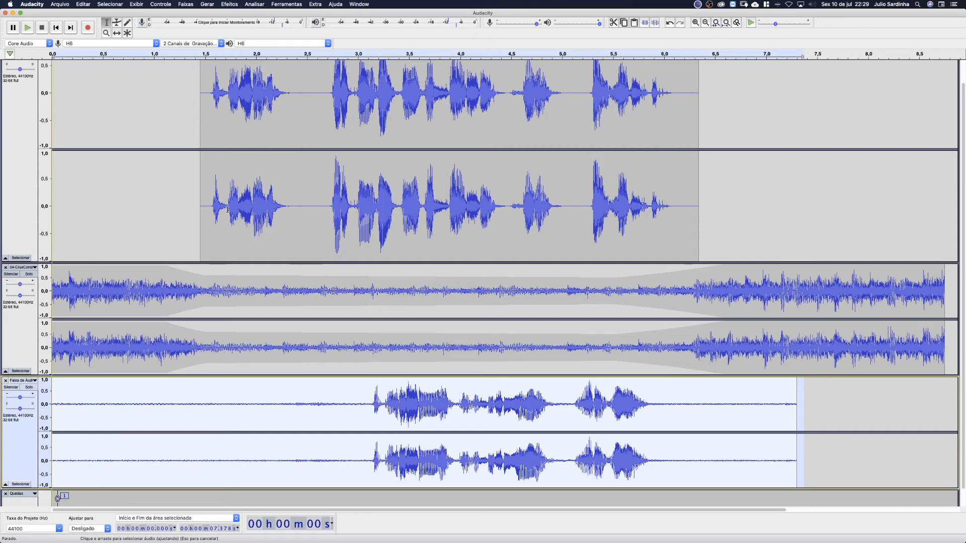
left_click(230, 4)
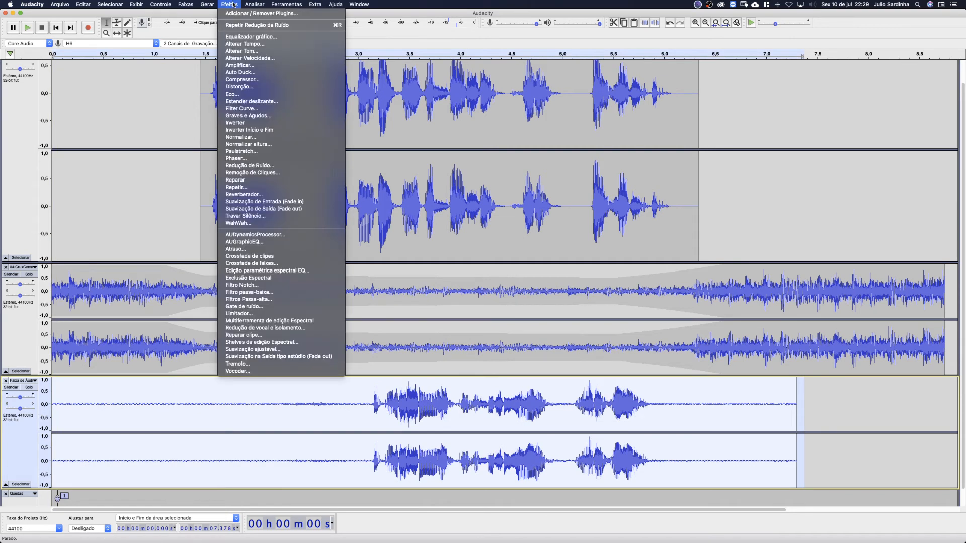
left_click(264, 166)
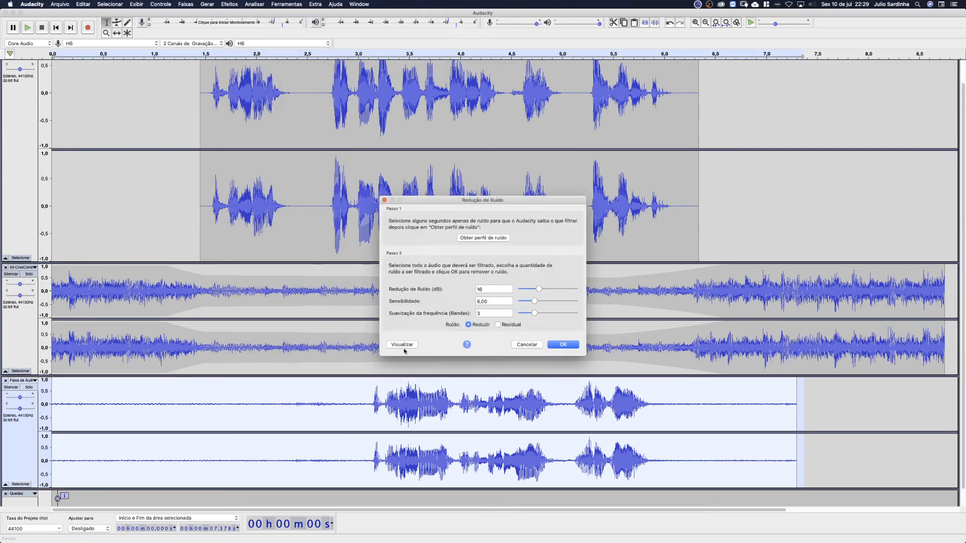
left_click(406, 345)
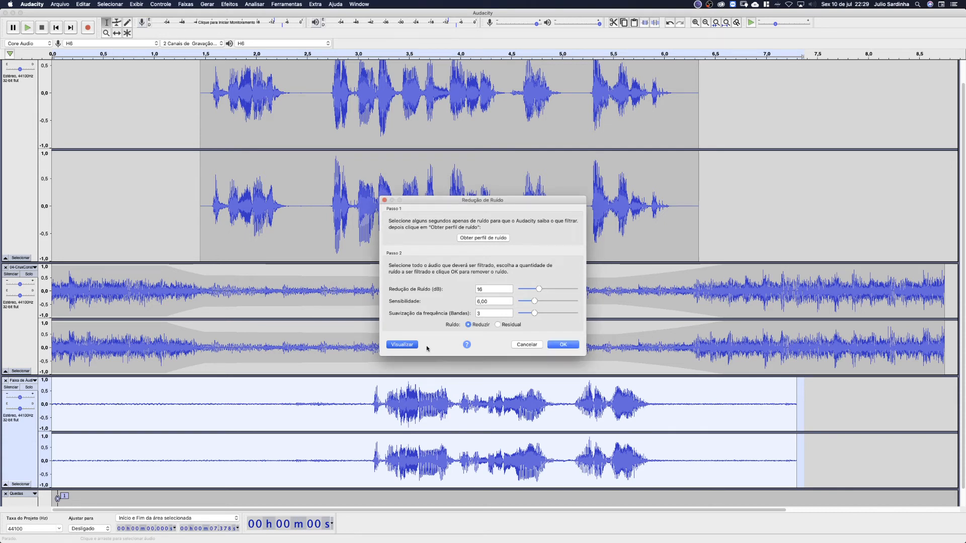
left_click(564, 348)
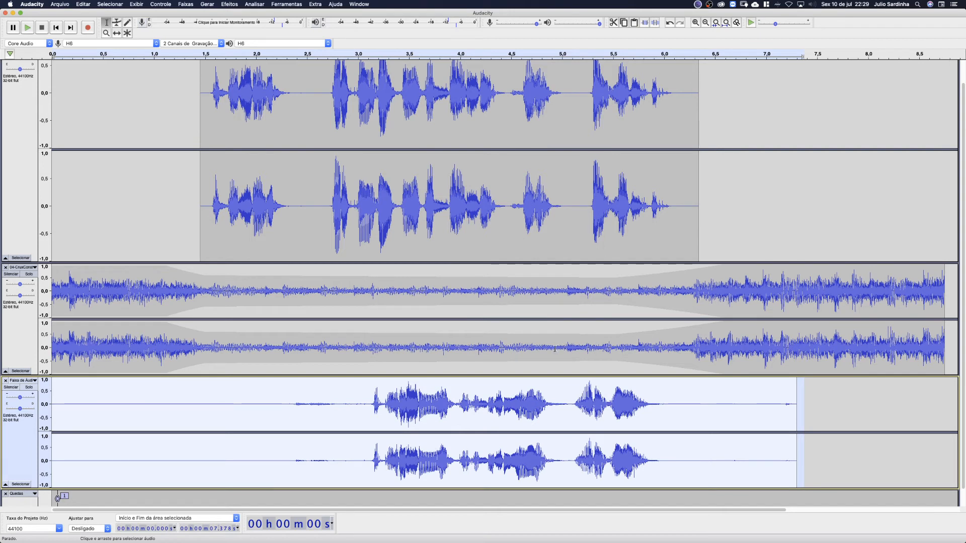
Delete the silence before the first word and after the last word of the new voice recording.
left_click(216, 418)
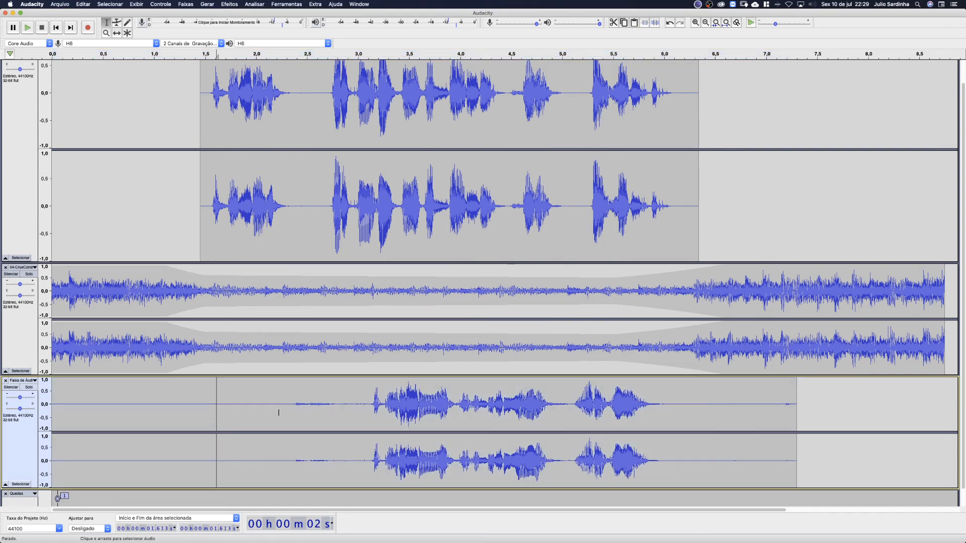
left_click_drag(369, 406, 2, 409)
key("Delete")
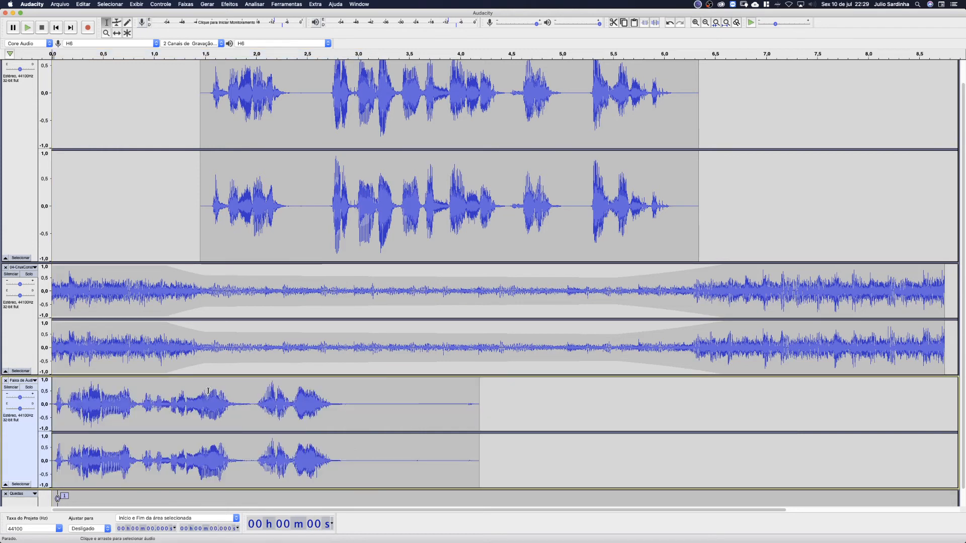
left_click_drag(345, 407, 560, 405)
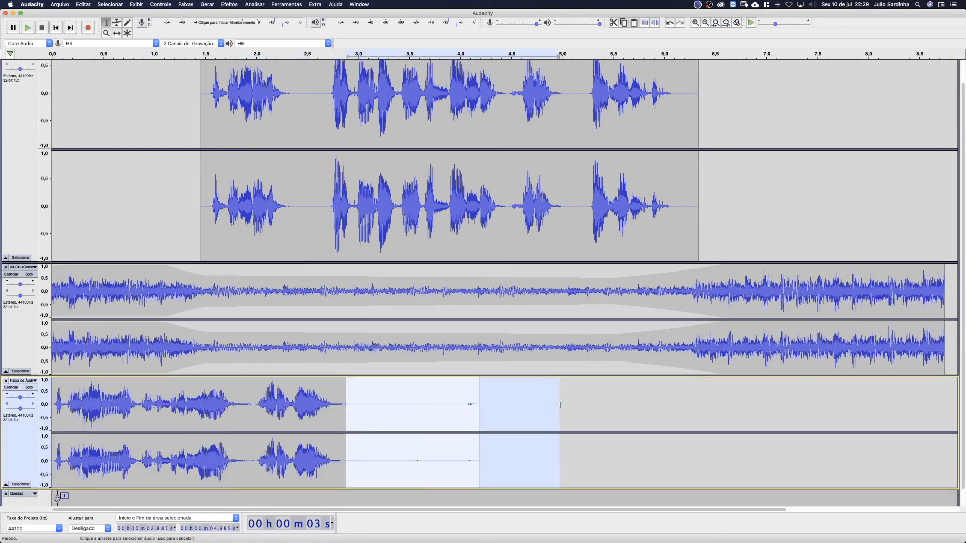
key("Delete")
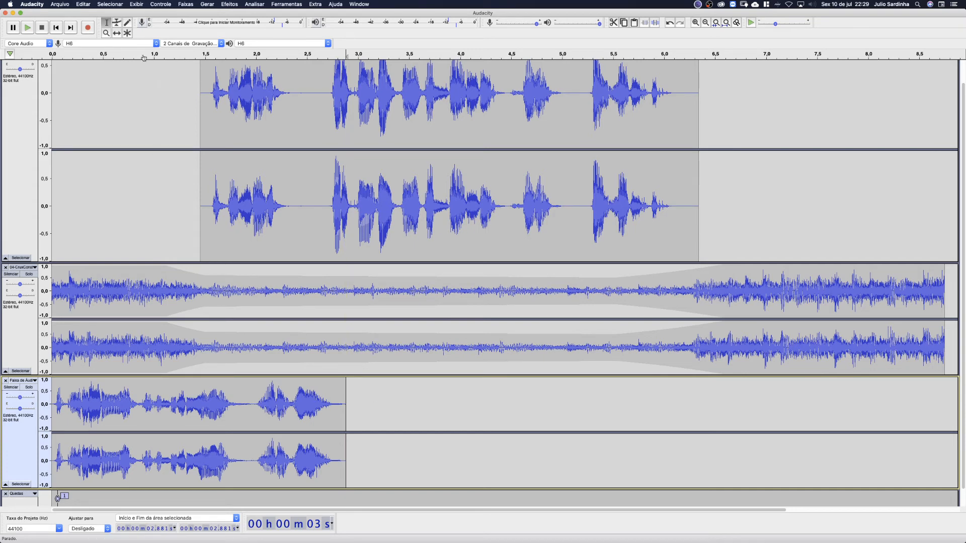
Shift the trimmed voice clip in time to start at about 7,8 s, overlapping the end of the music.
left_click(117, 32)
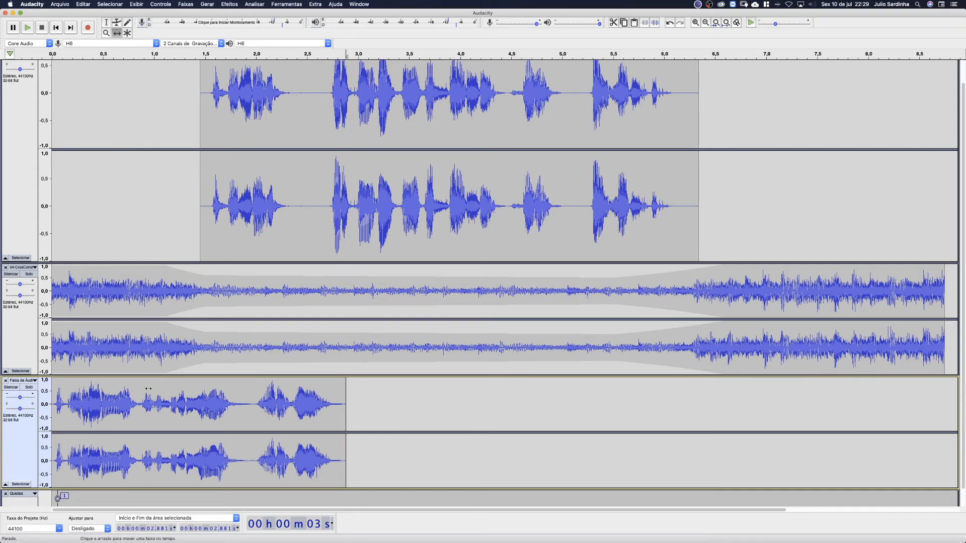
left_click_drag(148, 389, 902, 394)
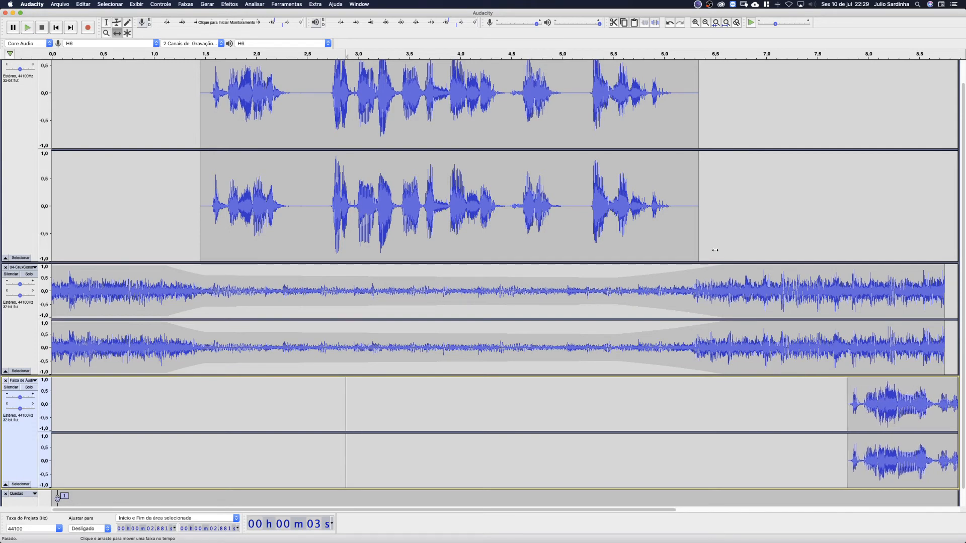
left_click(705, 22)
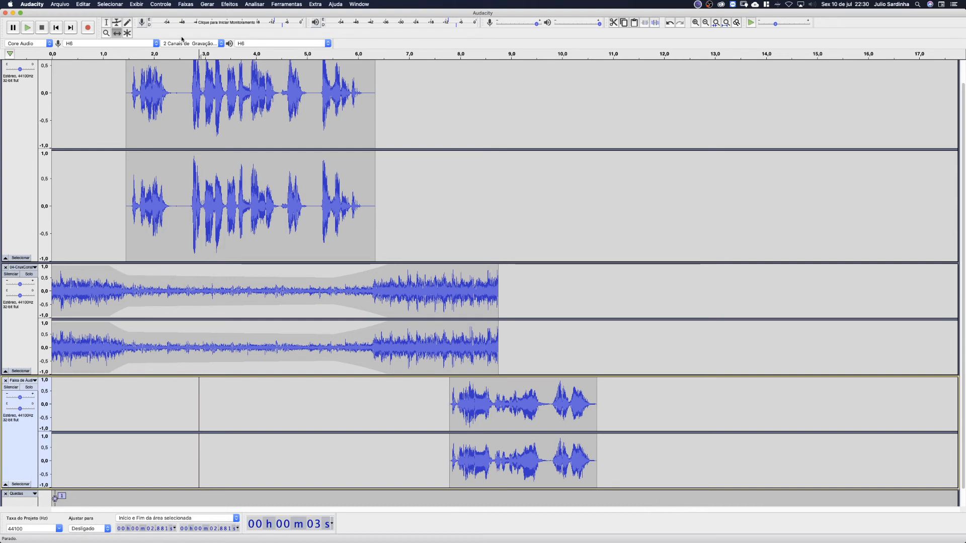
Shape the music track's envelope to hold full level until about 7,4 s and fade to silence at the clip's end.
left_click(117, 22)
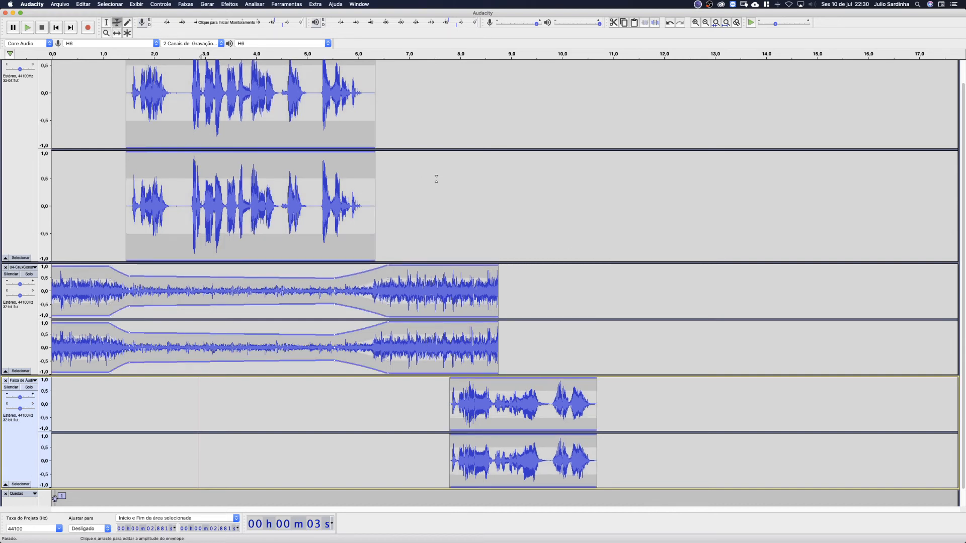
left_click(427, 269)
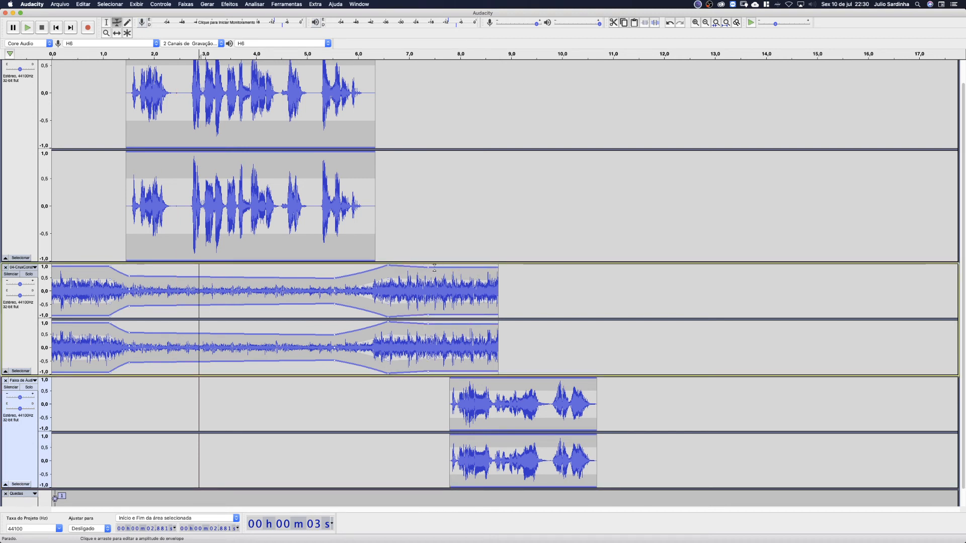
left_click_drag(427, 269, 428, 263)
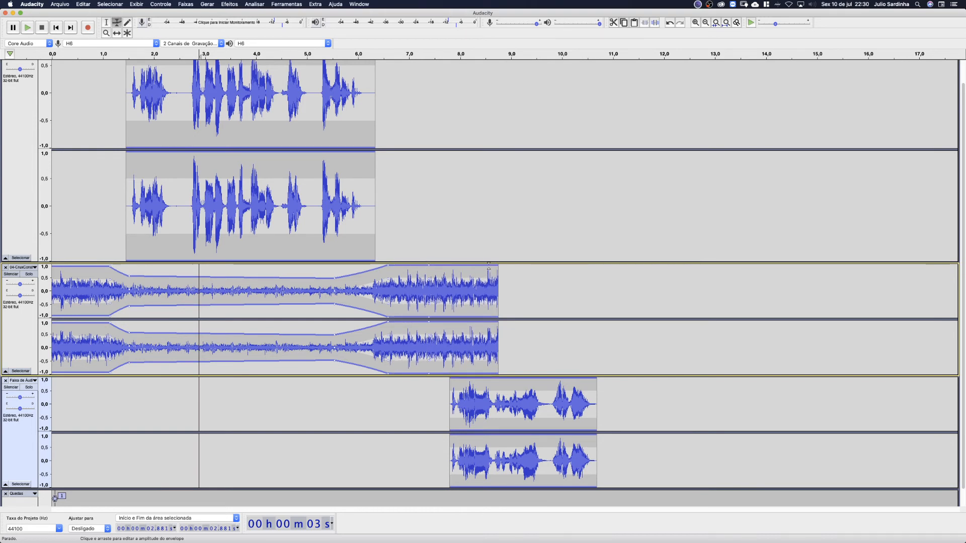
left_click_drag(494, 267, 494, 291)
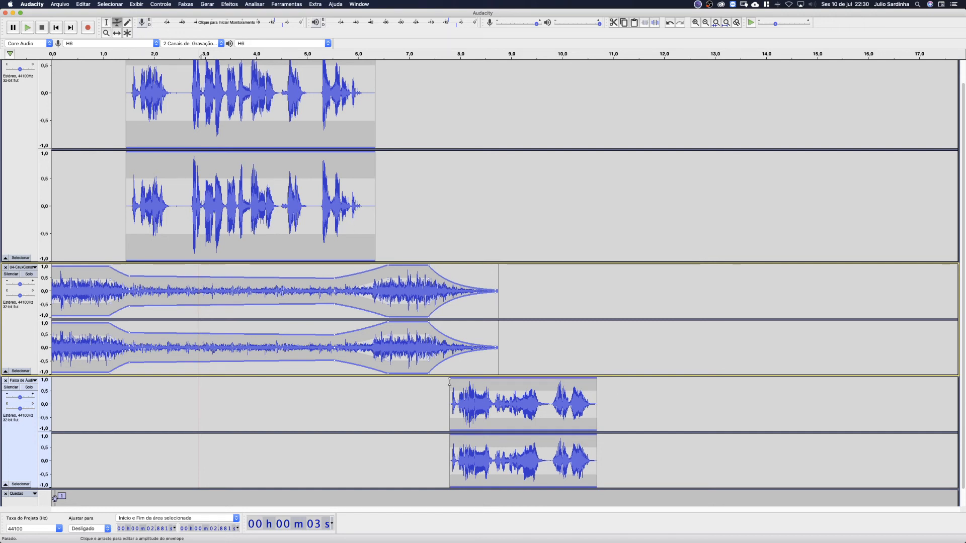
Shape the envelope at the start of the new voice clip into a short fade-in reaching full level at about 8,3 s.
left_click_drag(451, 381, 456, 385)
left_click_drag(469, 386, 472, 373)
left_click_drag(450, 385, 446, 392)
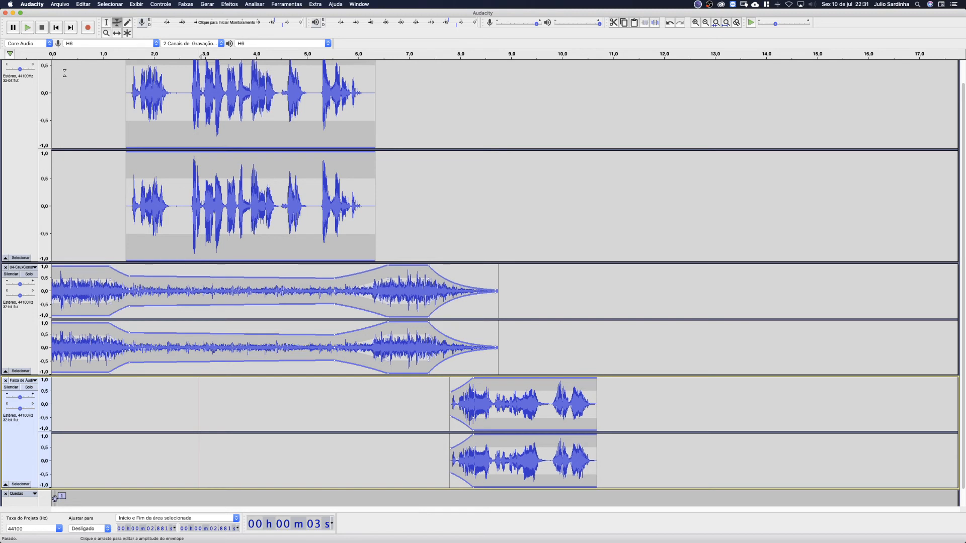
Play the full mix from about 0,2 s to check the music fade-out and the entry of the new voice.
left_click(106, 22)
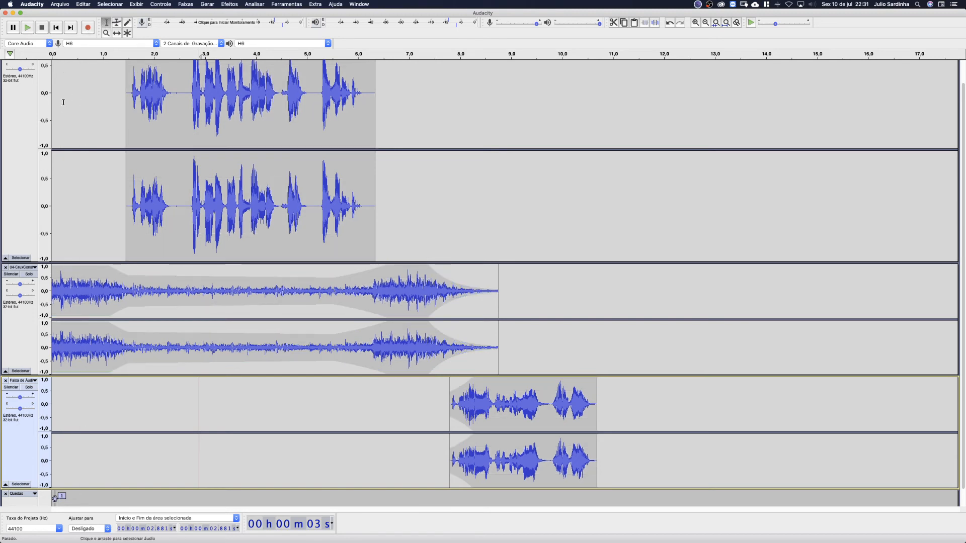
scroll(63, 102, "up", 2)
left_click(63, 102)
key("space")
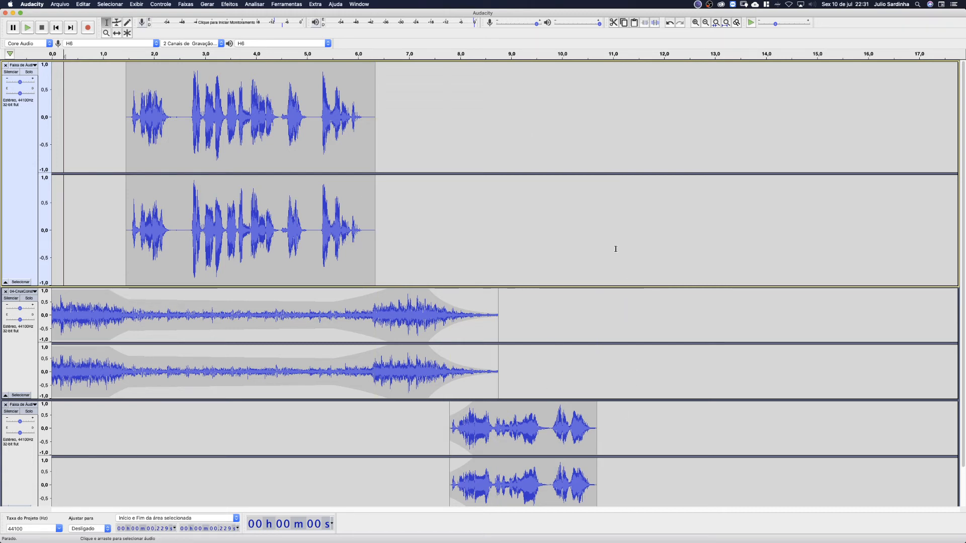
left_click(68, 4)
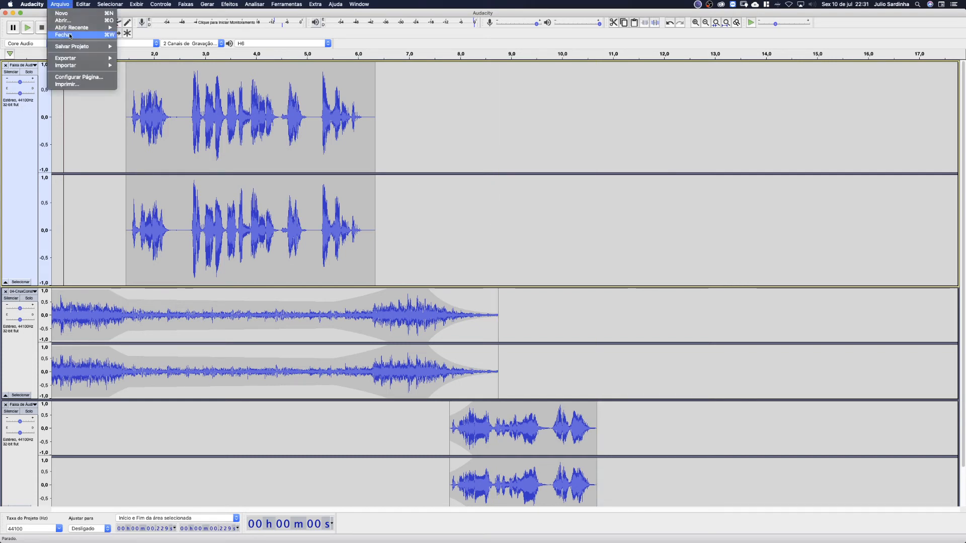
mouse_move(66, 66)
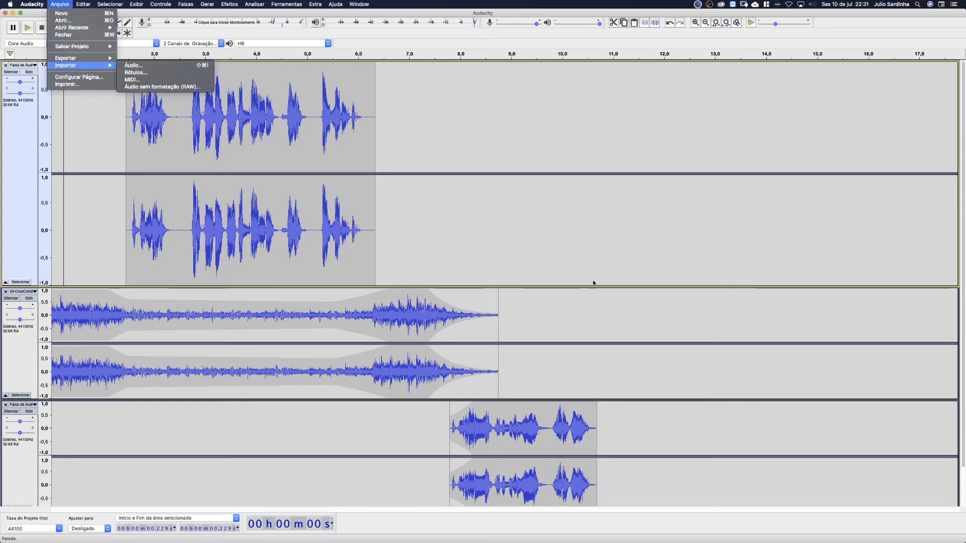
left_click(593, 135)
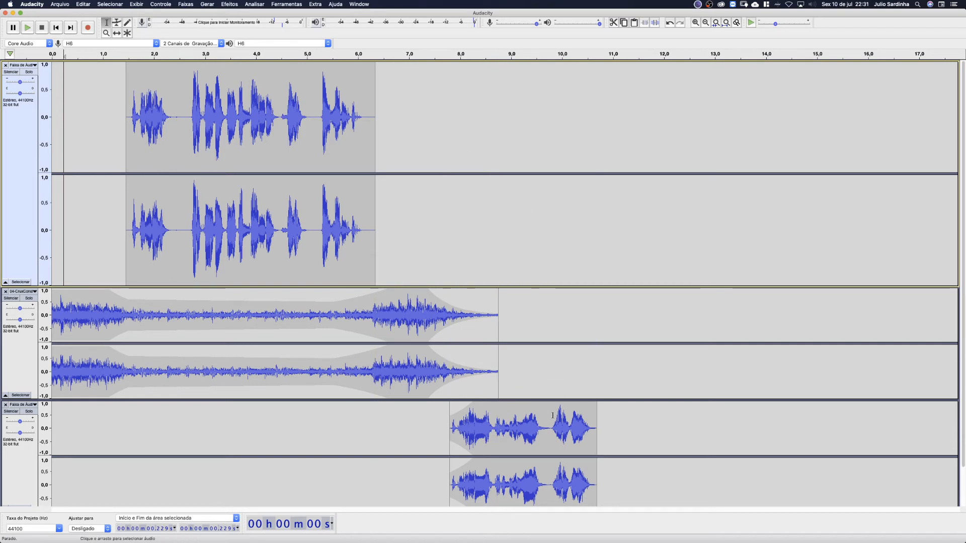
left_click(66, 4)
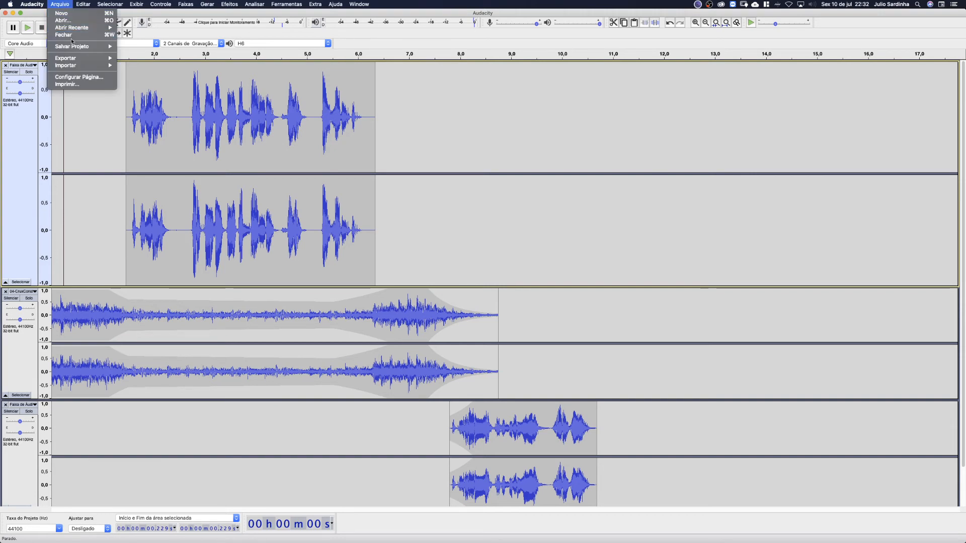
mouse_move(76, 58)
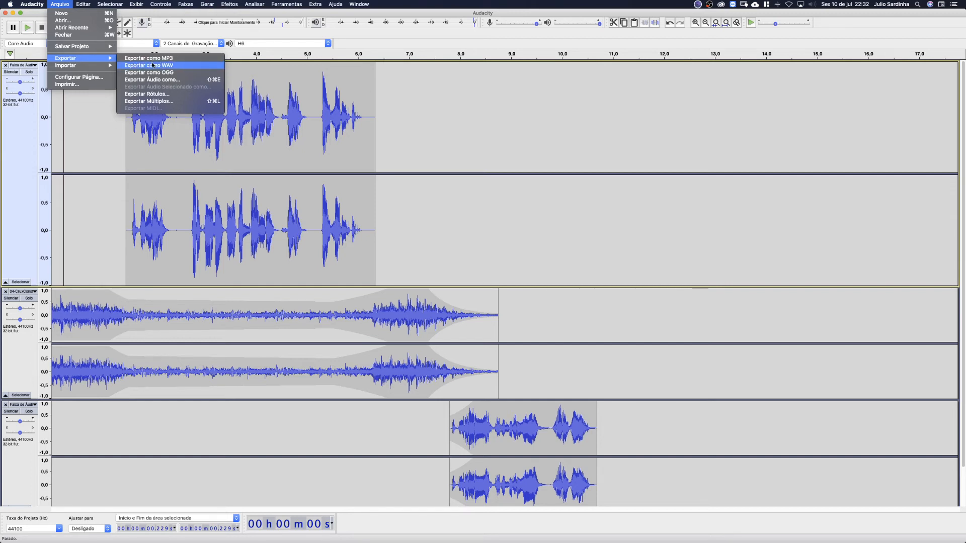
left_click(593, 102)
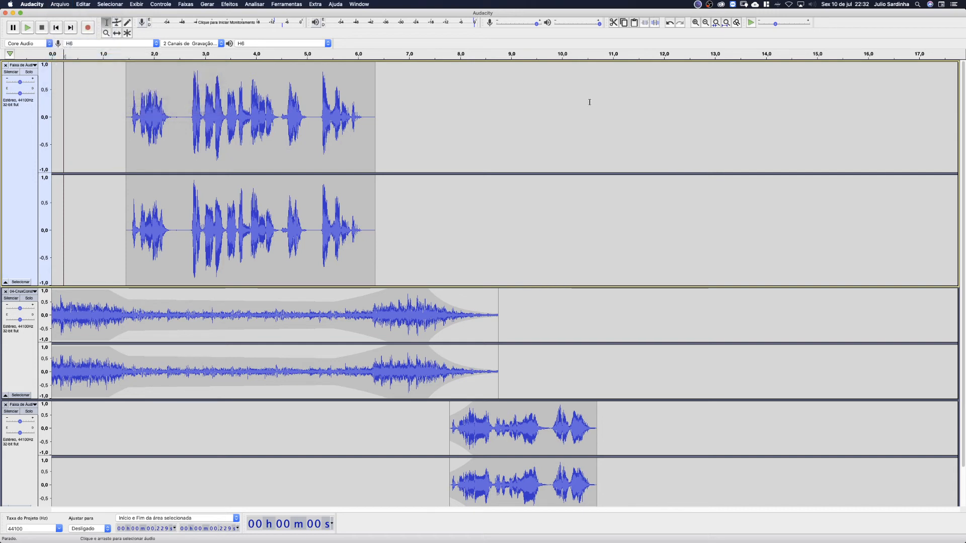
Select the audio on all tracks and start exporting it as WAV.
key("super+a")
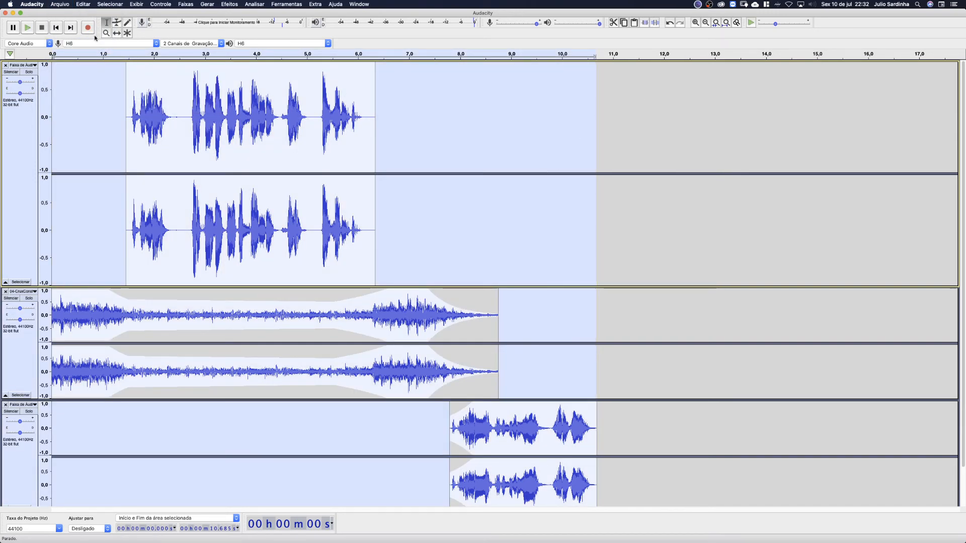
left_click(66, 7)
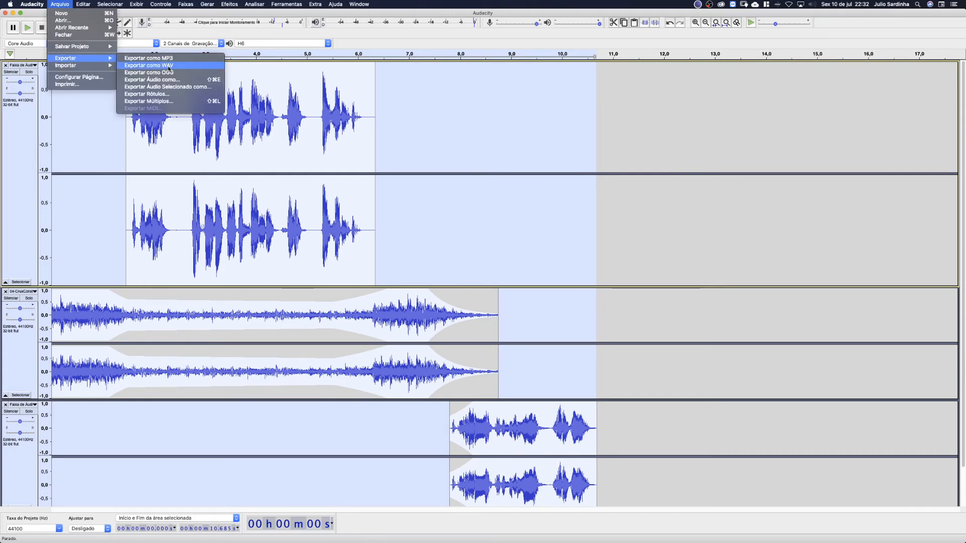
left_click(169, 69)
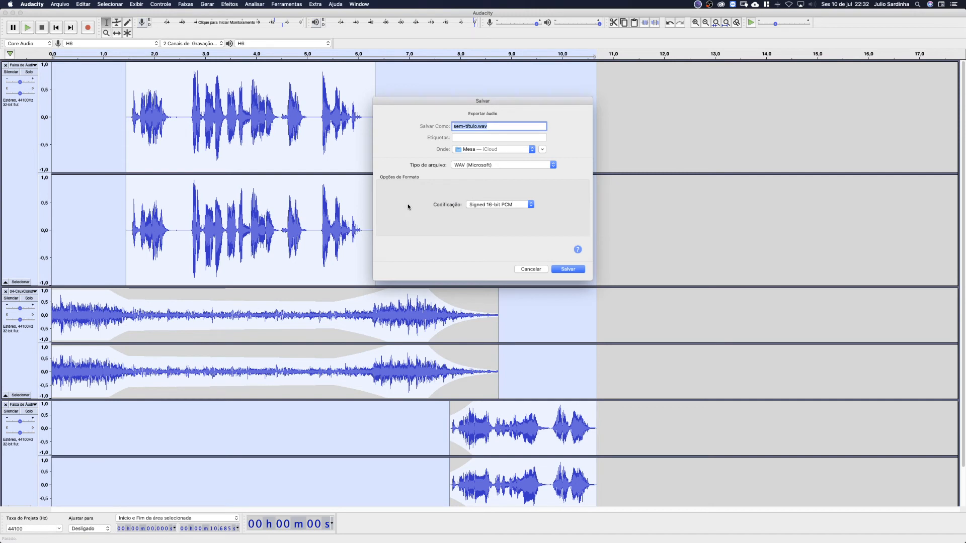
Name the exported file Podcast-editado.wav.
left_click(476, 127)
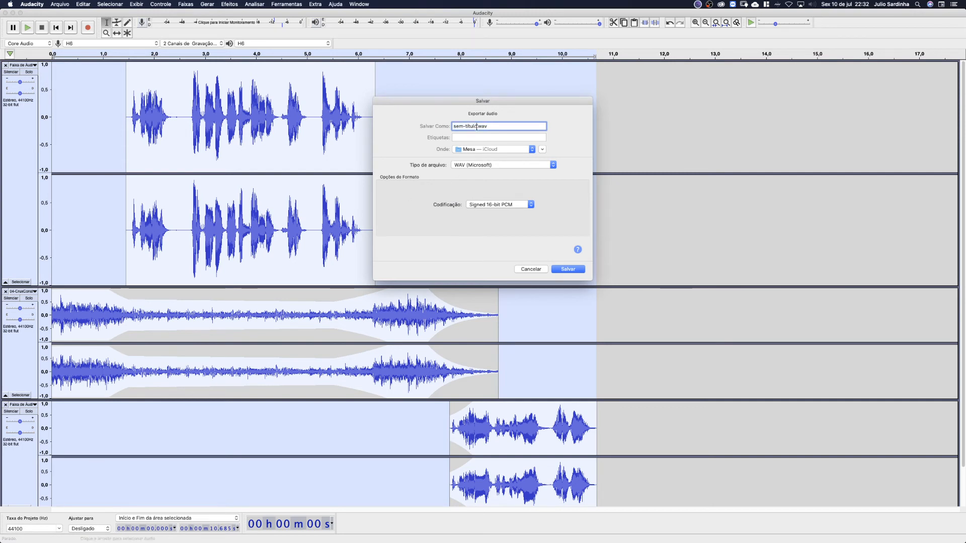
left_click_drag(476, 126, 453, 126)
type("Podc")
type("ast-editado")
key("BackSpace")
key("BackSpace")
key("BackSpace")
key("BackSpace")
key("BackSpace")
key("BackSpace")
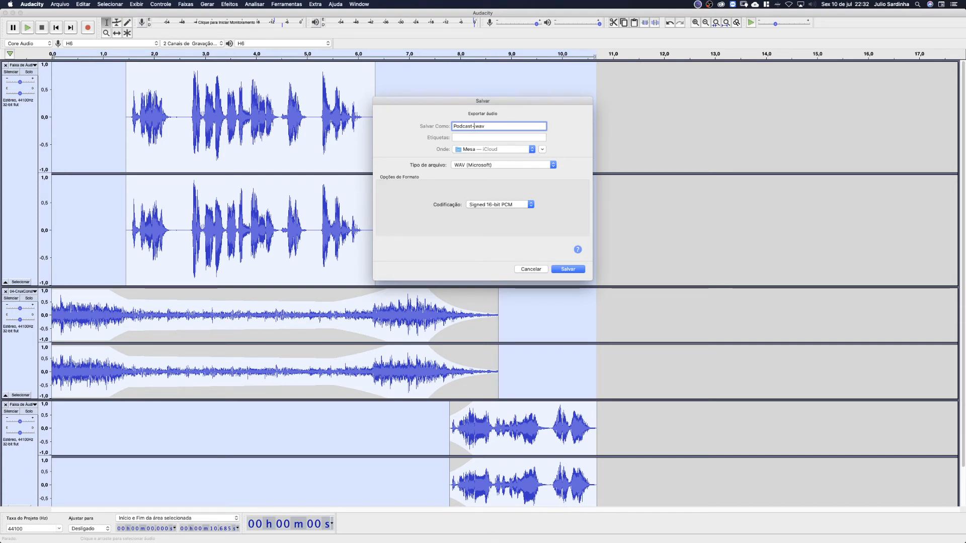
type("ditado")
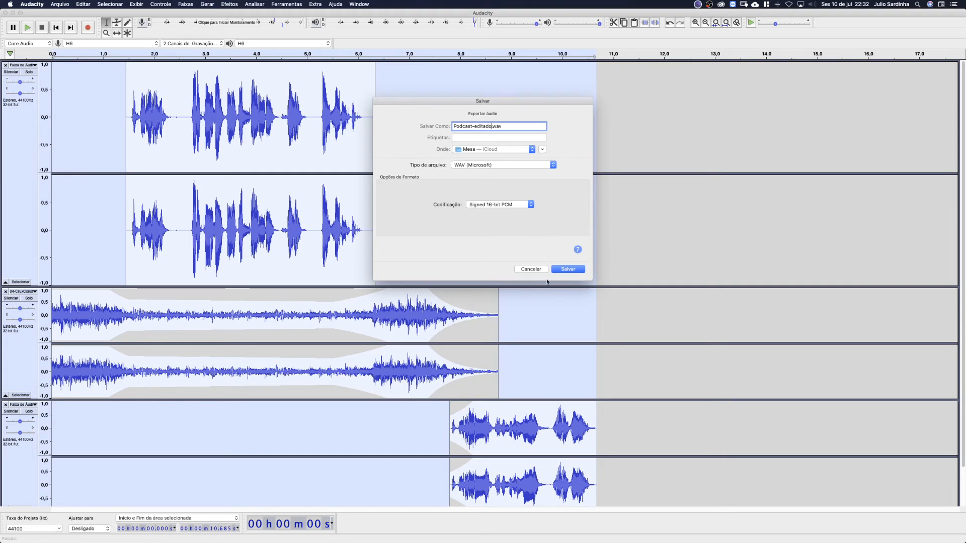
Save the WAV export, accepting the mixdown to two stereo channels and leaving the metadata tags empty.
left_click(564, 270)
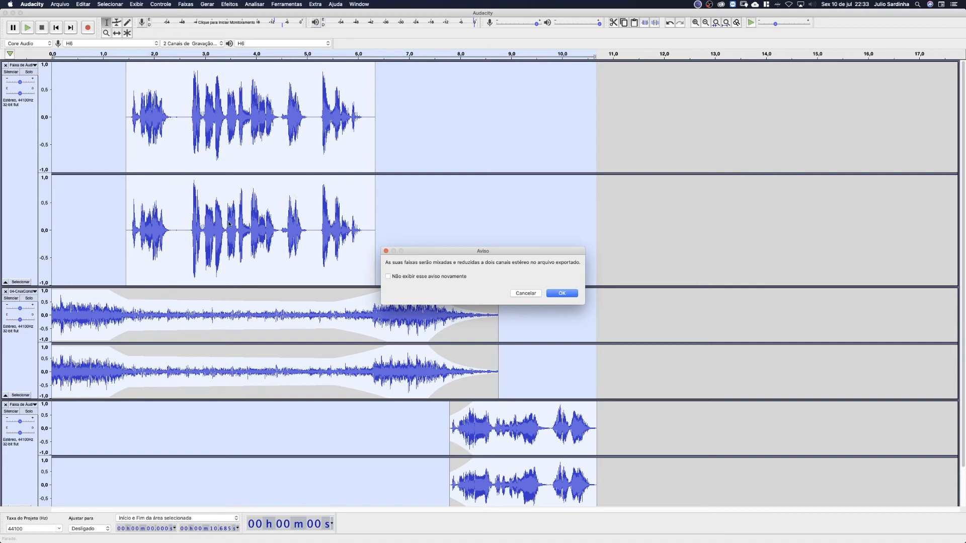
left_click(569, 295)
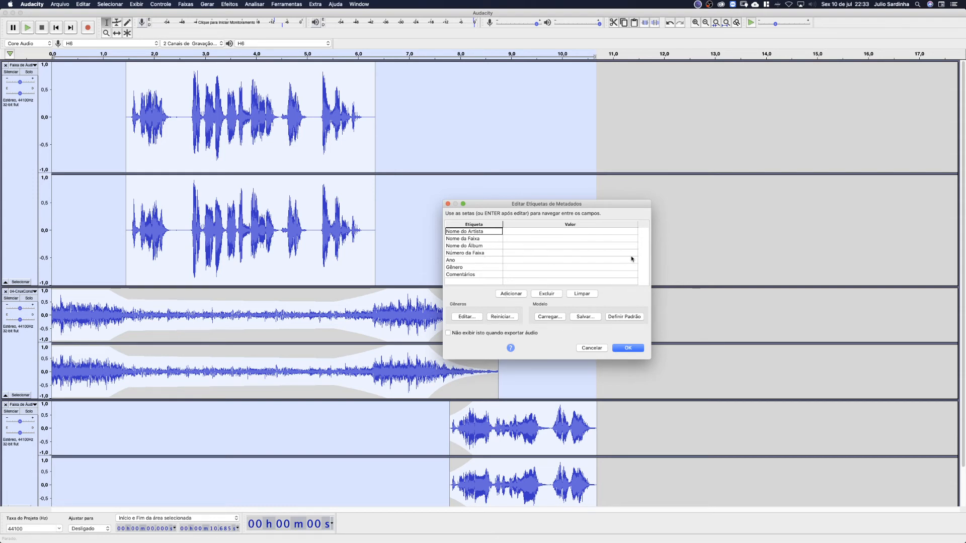
left_click(634, 349)
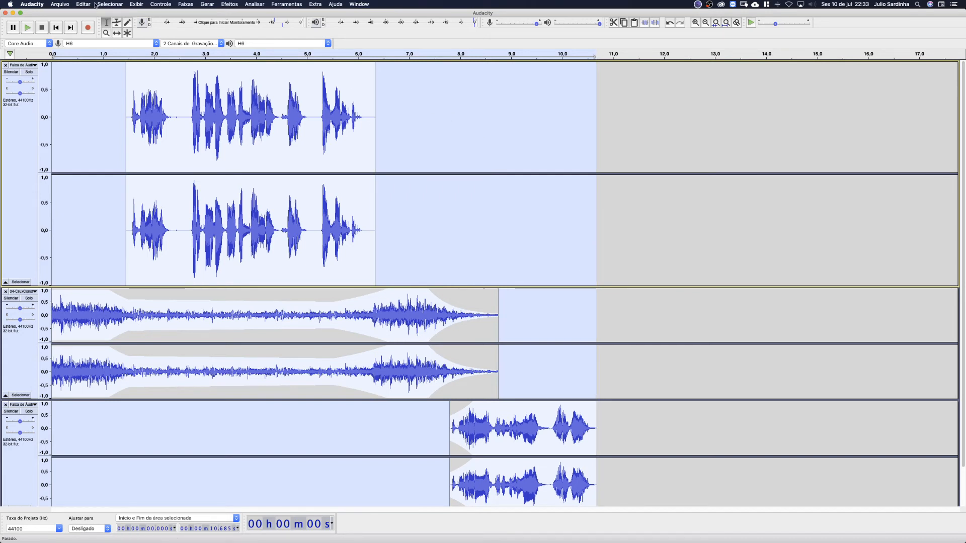
Open the exported Podcast-editado.wav from the Mesa iCloud folder and play it.
left_click(64, 5)
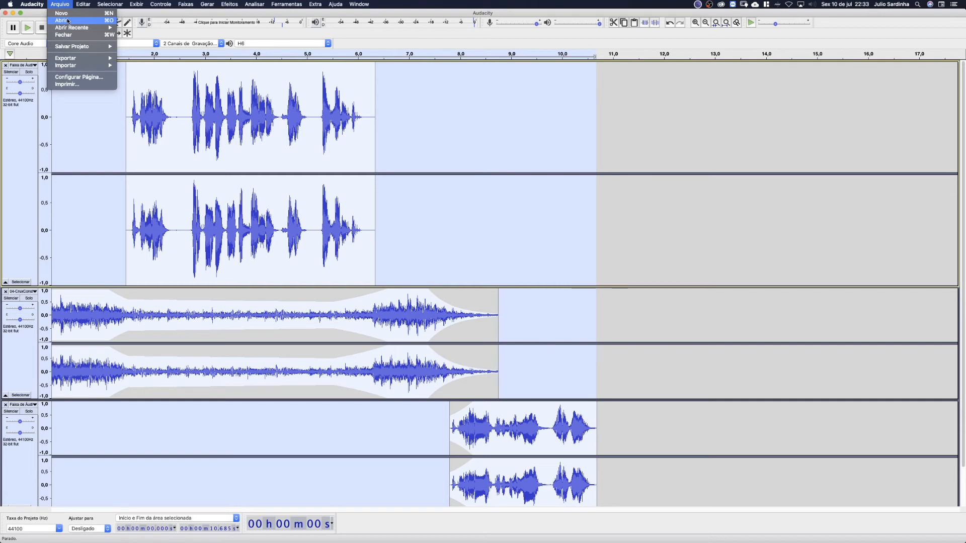
left_click(67, 21)
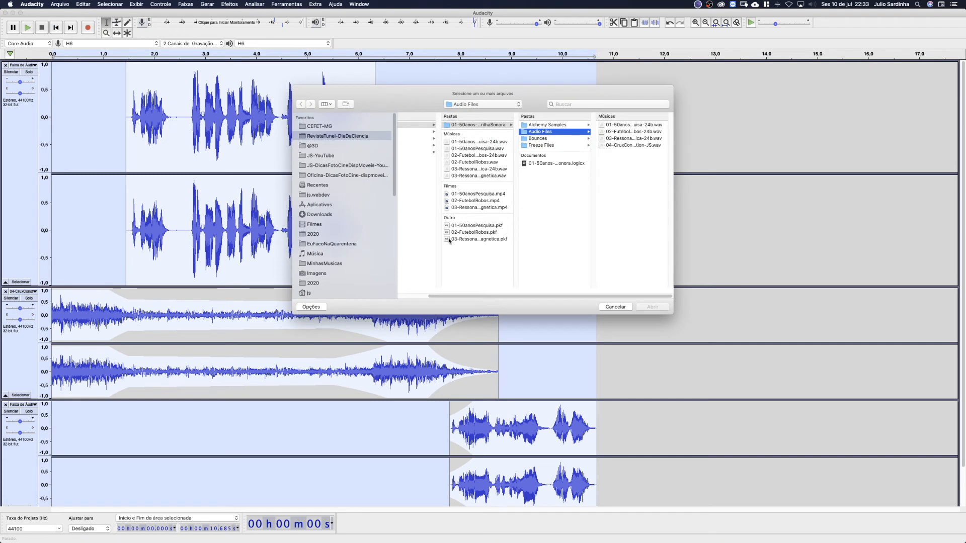
scroll(350, 254, "down", 10)
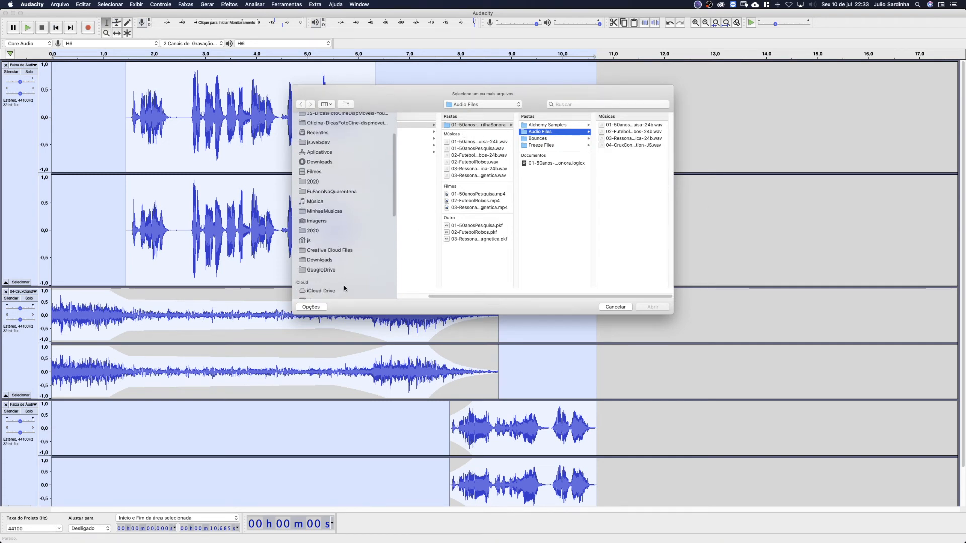
scroll(349, 256, "up", 4)
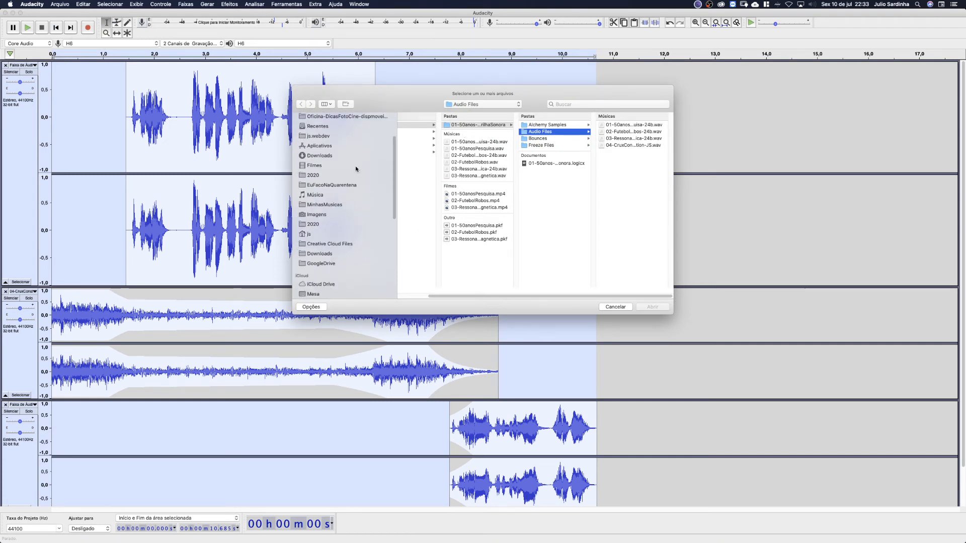
scroll(339, 243, "up", 3)
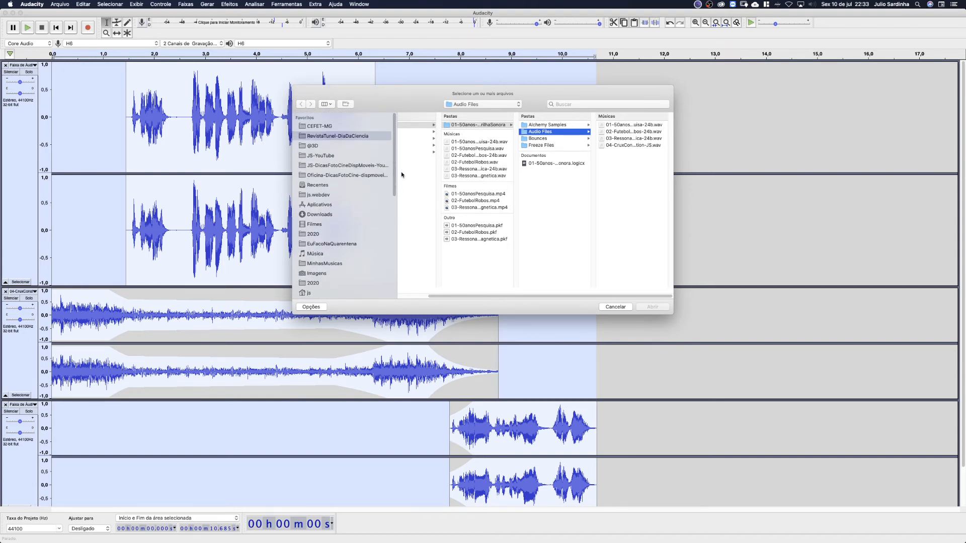
left_click_drag(393, 179, 391, 227)
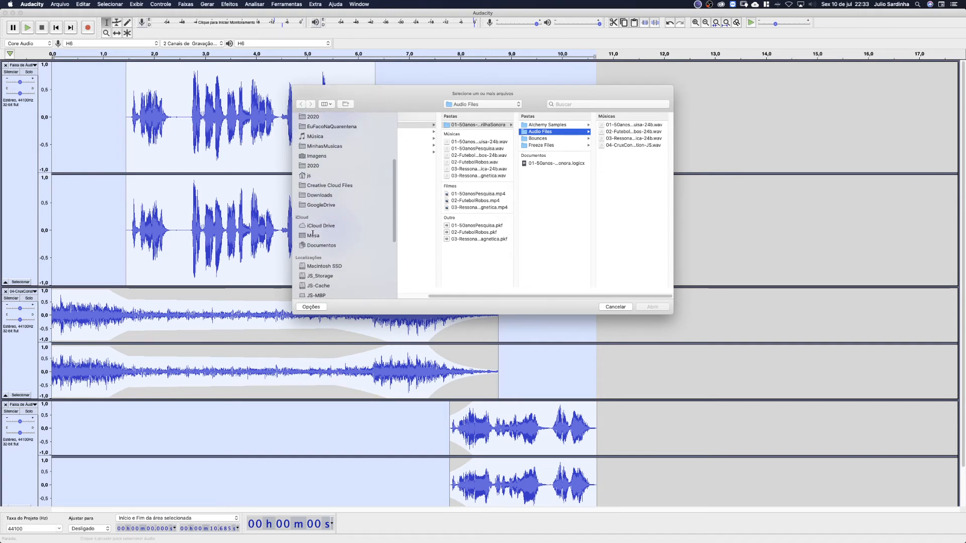
left_click(315, 236)
scroll(462, 227, "down", 10)
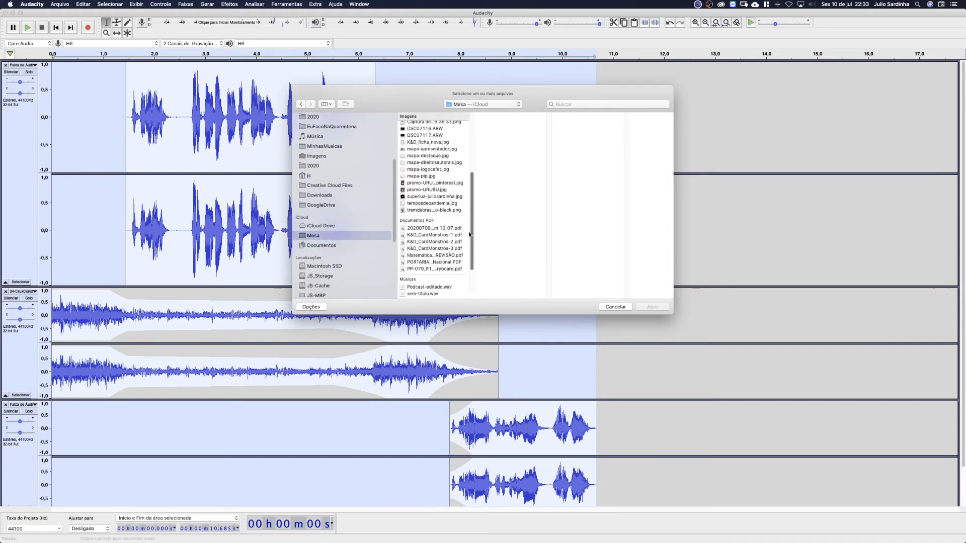
left_click(429, 240)
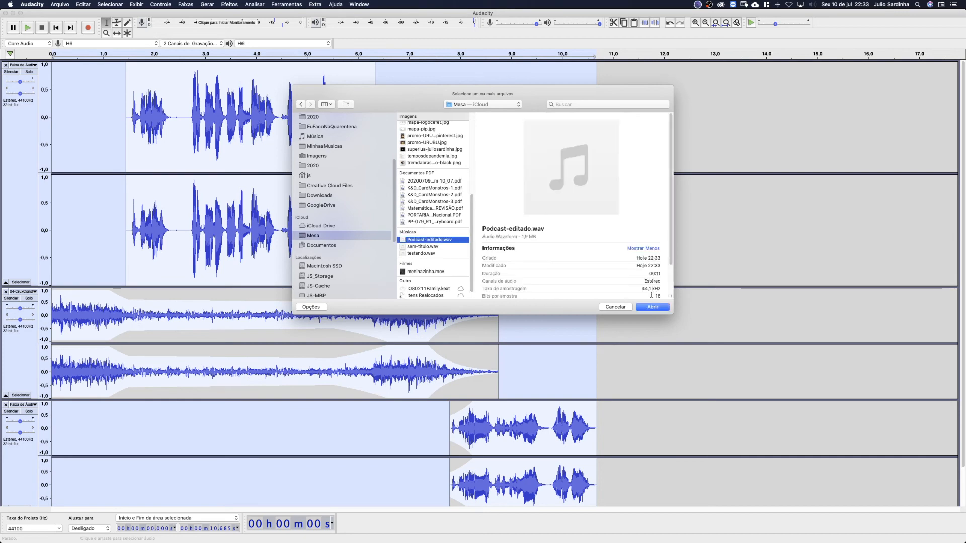
left_click(653, 306)
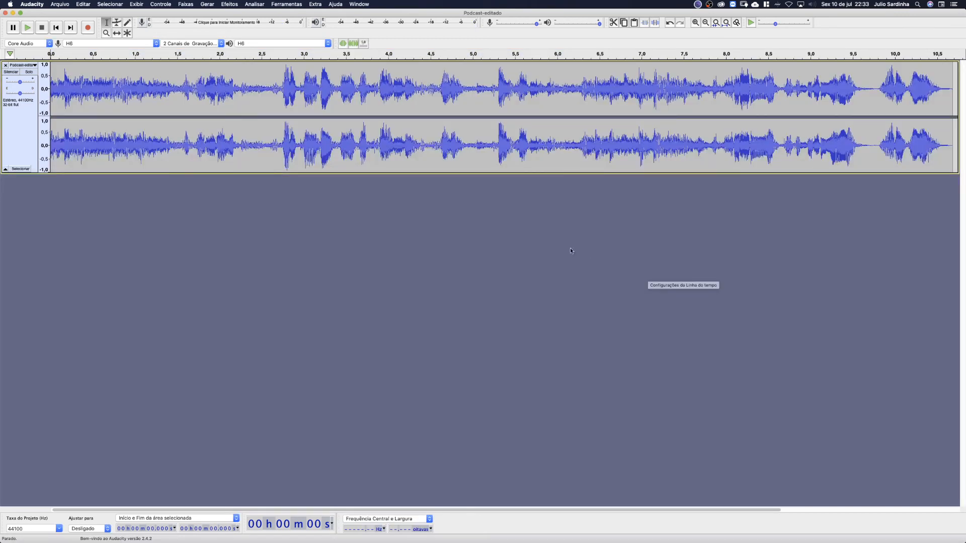
key("space")
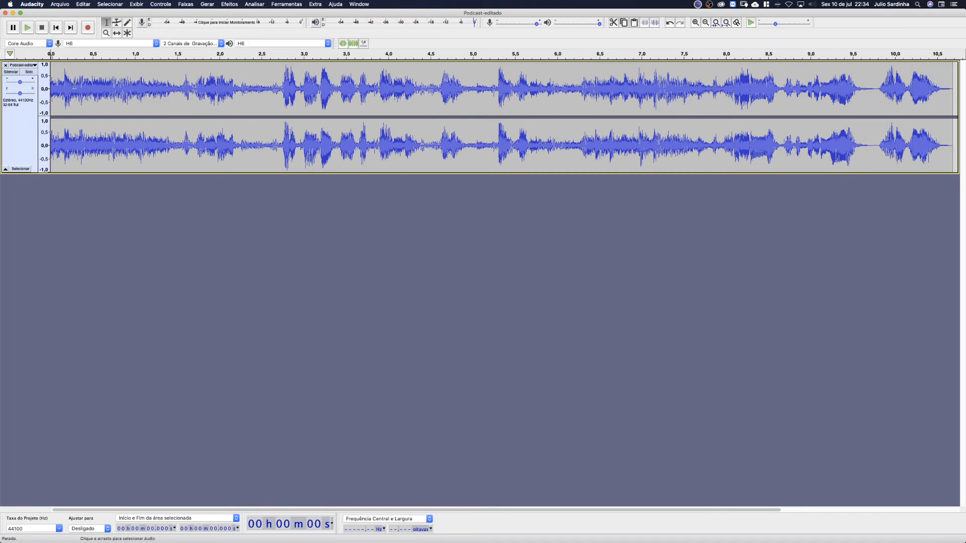
Apply a fade-in (Suavização de Entrada) to the first 0,290 s of the track.
left_click_drag(75, 86, 22, 86)
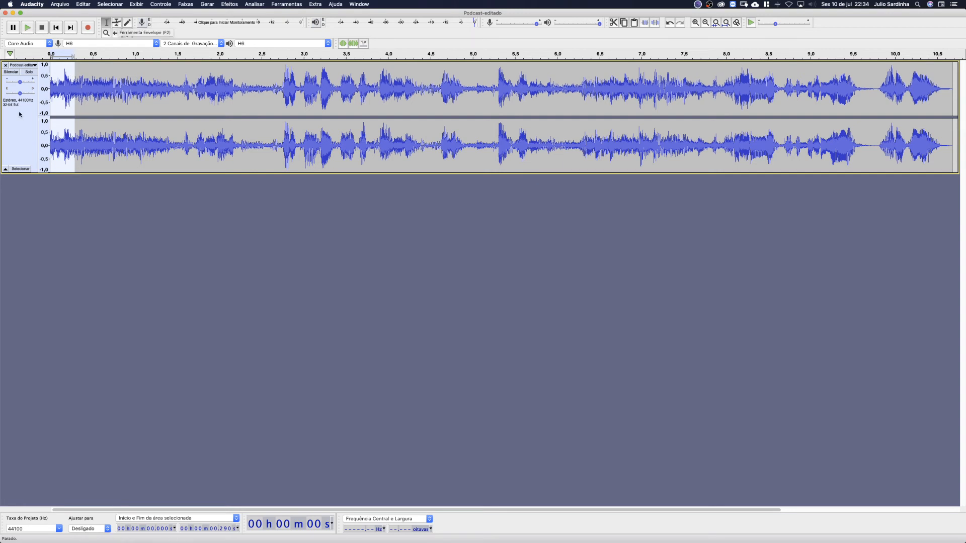
left_click(230, 5)
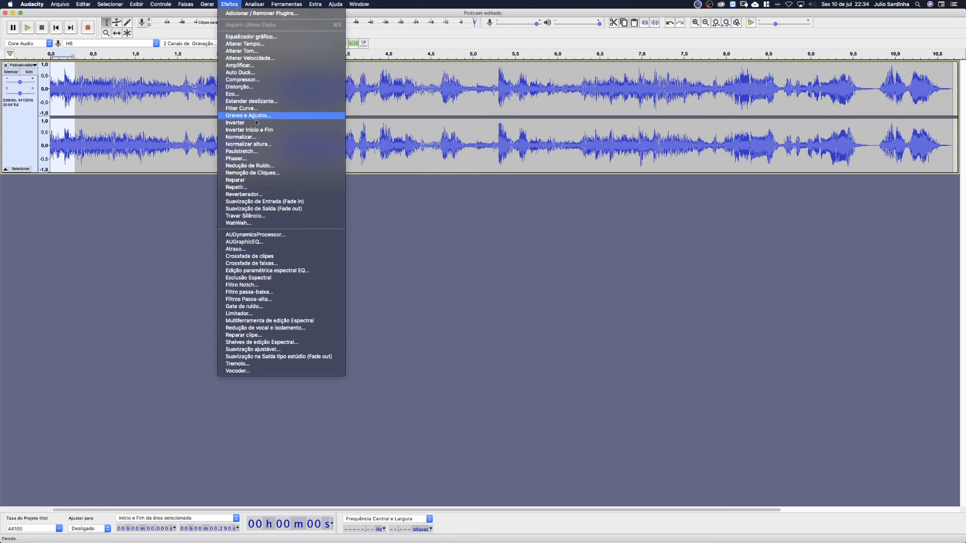
left_click(276, 201)
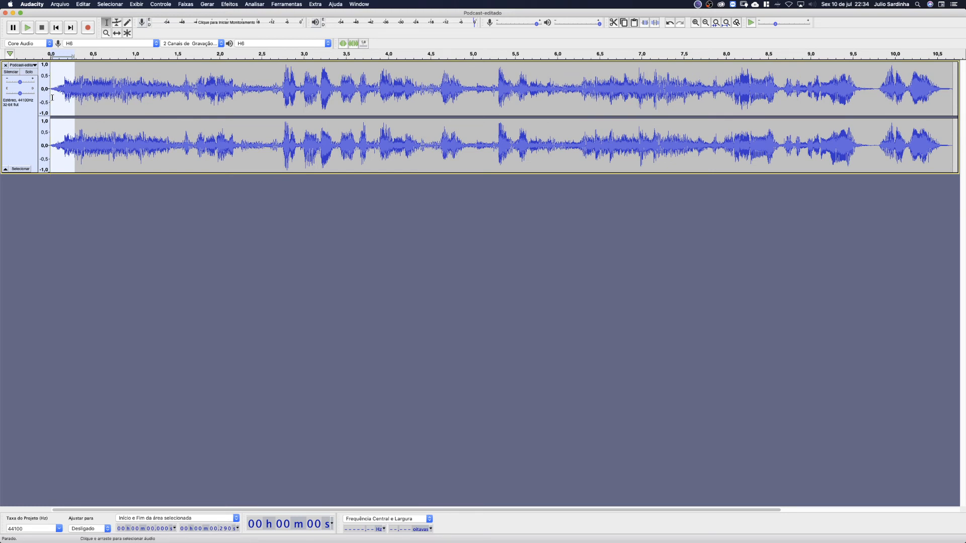
Play the track from about 0,027 s to check the fade-in.
left_click(53, 100)
key("space")
key("space")
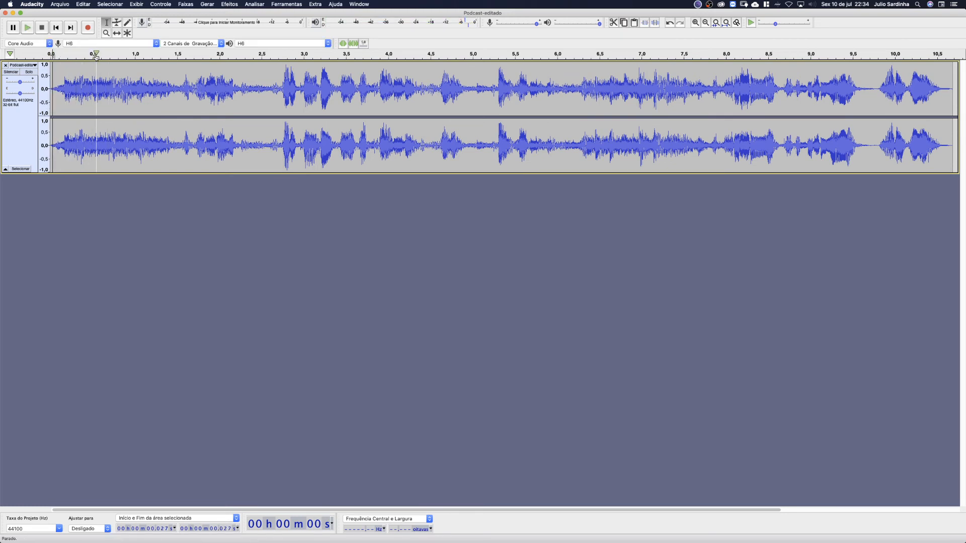
key("space")
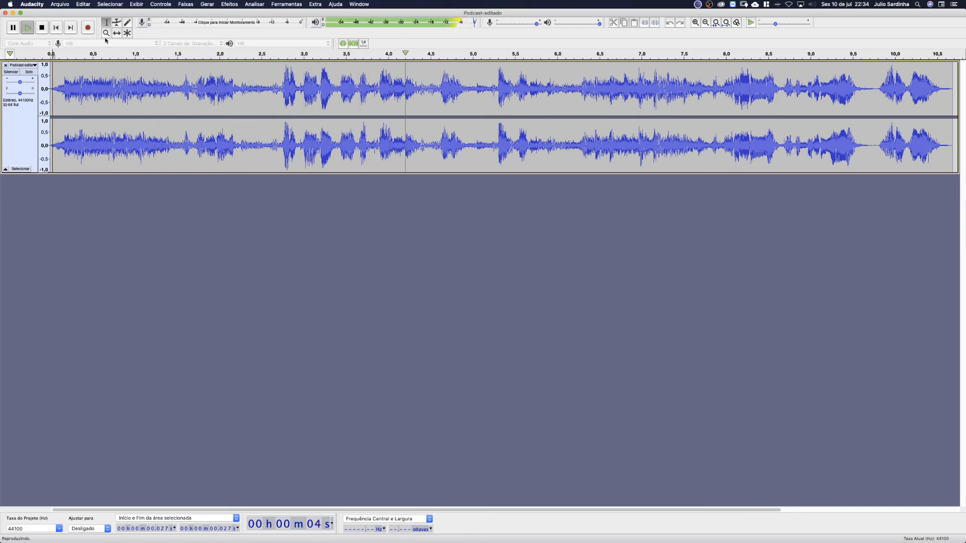
key("space")
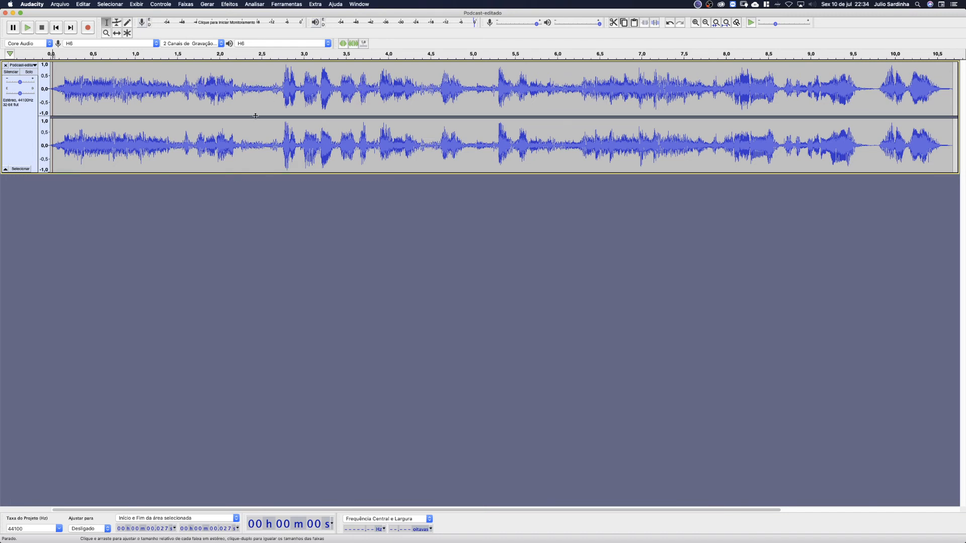
Select the whole track and open the Compressor effect for it.
left_click(229, 5)
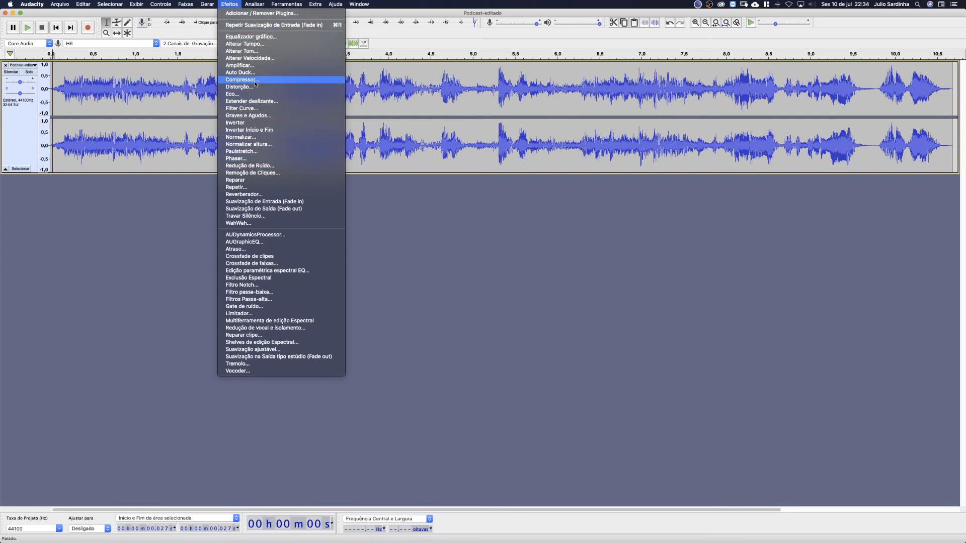
left_click(556, 292)
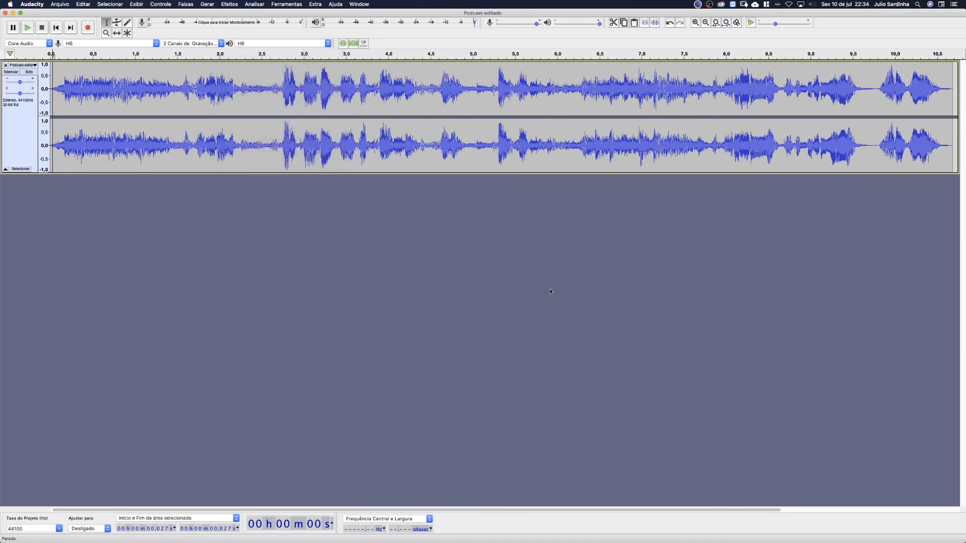
key("super+a")
left_click(229, 4)
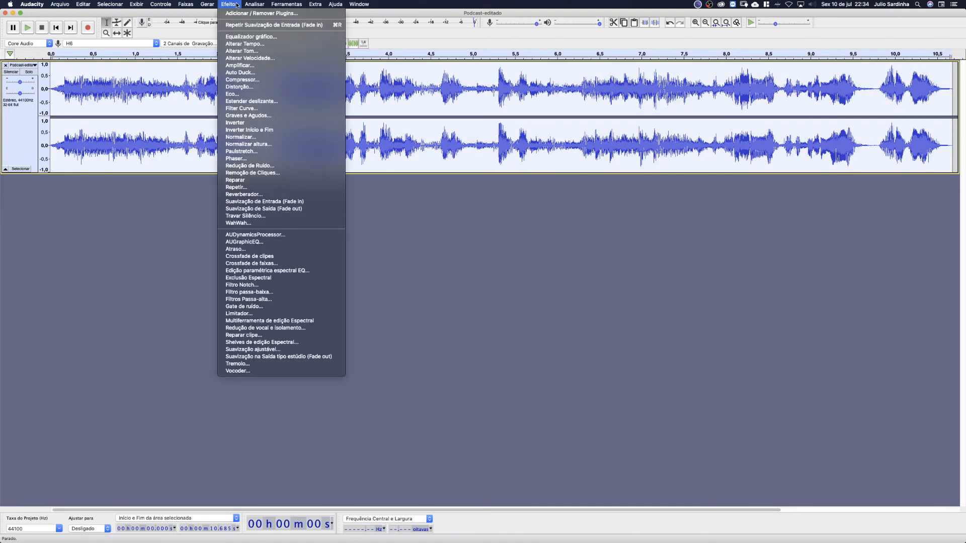
left_click(252, 80)
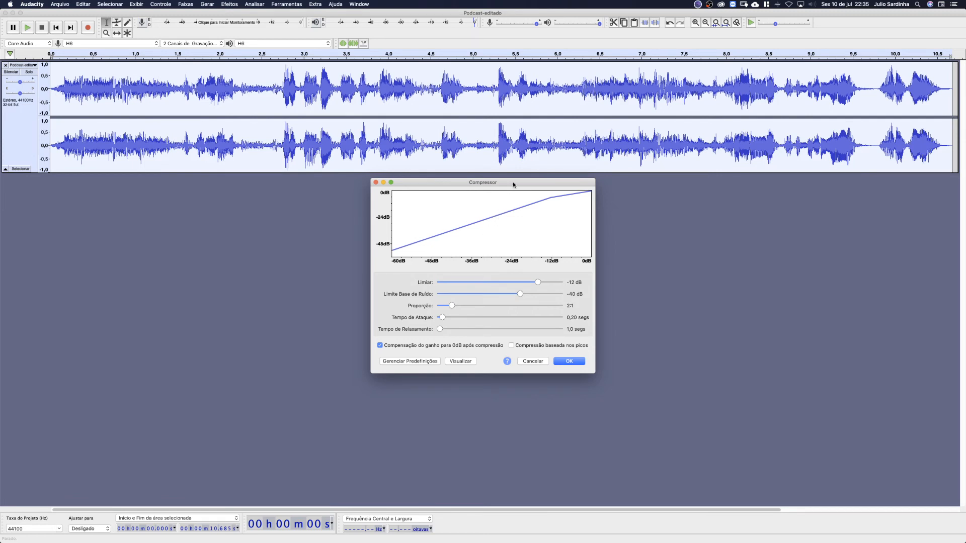
Try a compression ratio of 4,7:1, return it to 2:1 with the threshold at -12 dB, and preview the sound.
left_click_drag(513, 185, 493, 187)
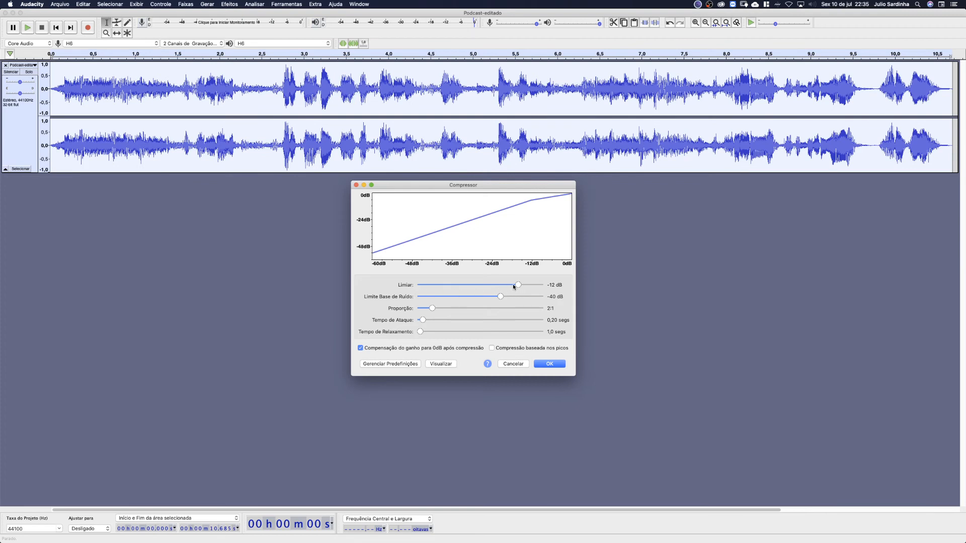
mouse_move(516, 284)
left_mouse_down()
mouse_move(426, 288)
mouse_move(533, 288)
mouse_move(427, 288)
mouse_move(517, 285)
left_mouse_up()
left_click_drag(434, 310, 469, 309)
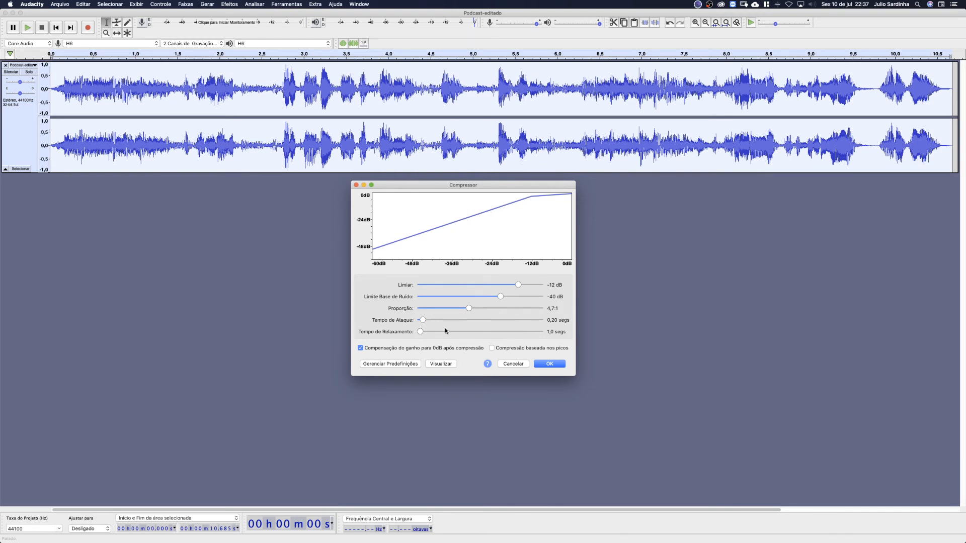
left_click_drag(469, 308, 433, 328)
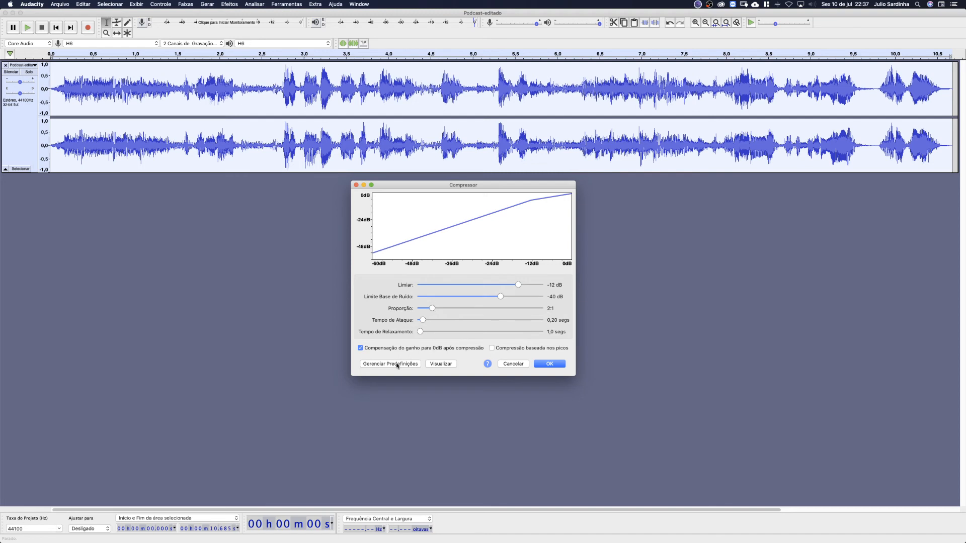
left_click(437, 364)
Preview the compression at a 9,1:1 ratio, set the ratio back to 2:1 and apply the effect.
left_click_drag(430, 308, 529, 312)
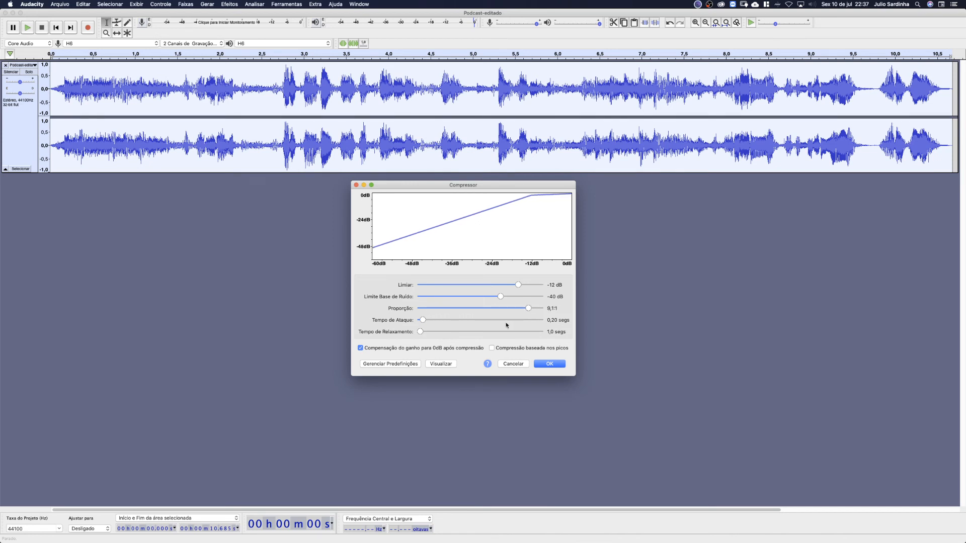
left_click(438, 364)
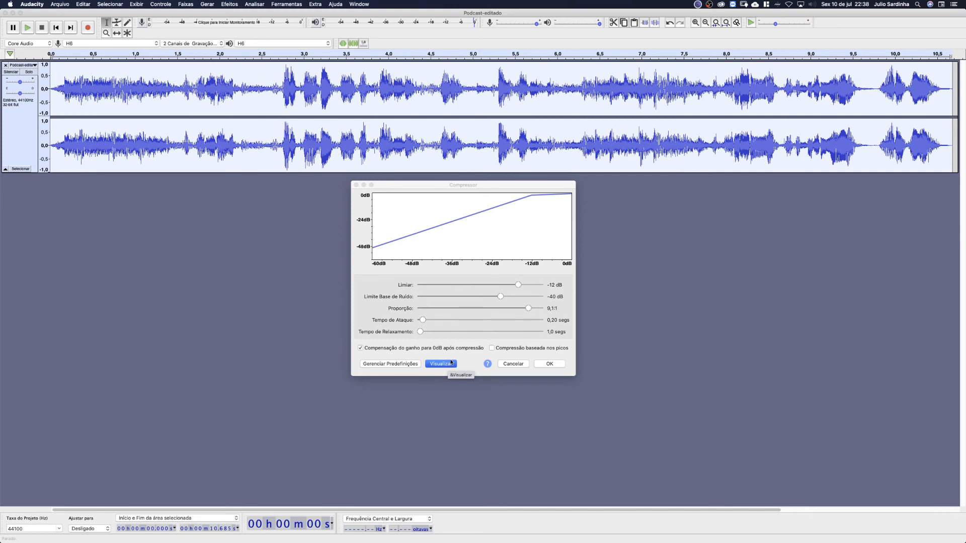
left_click_drag(528, 310, 432, 313)
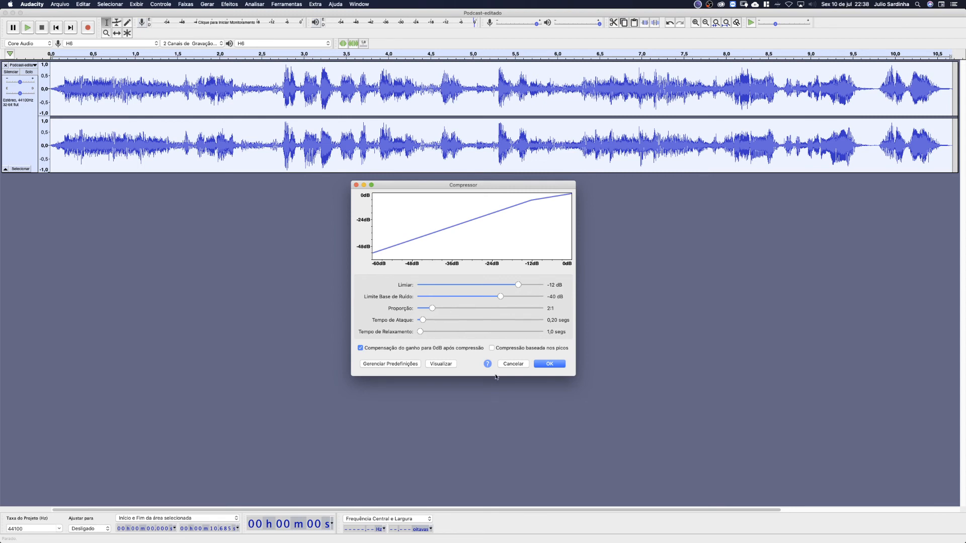
left_click(554, 365)
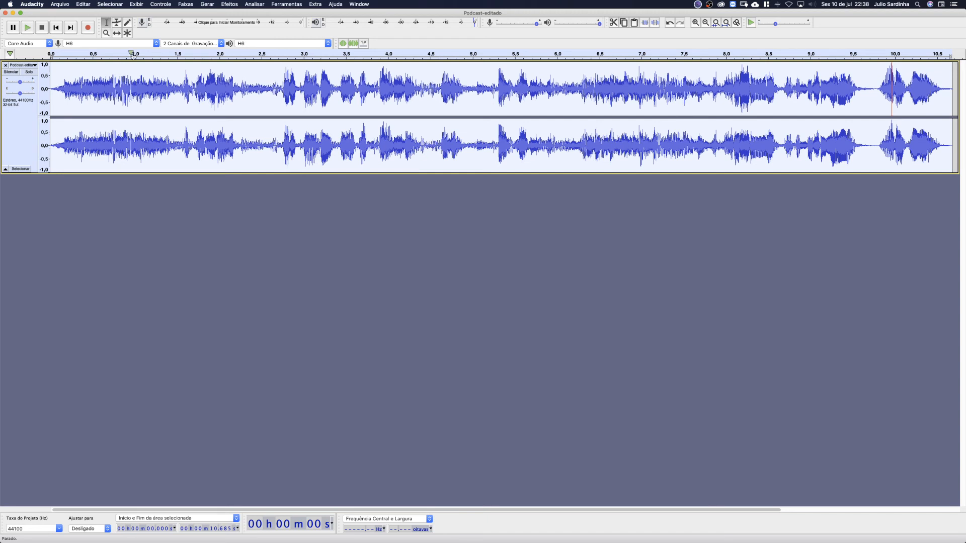
Undo the Compressor effect on the track.
left_click(84, 4)
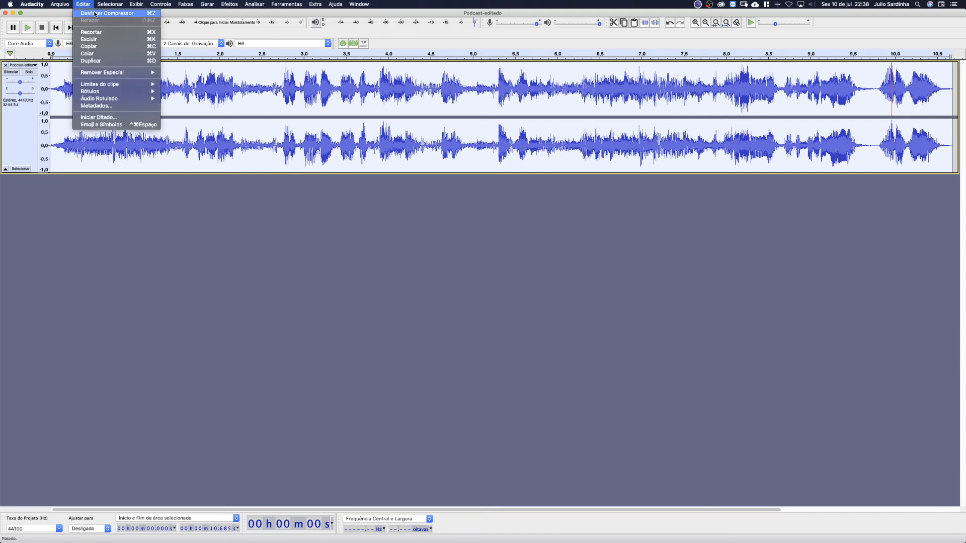
left_click(95, 13)
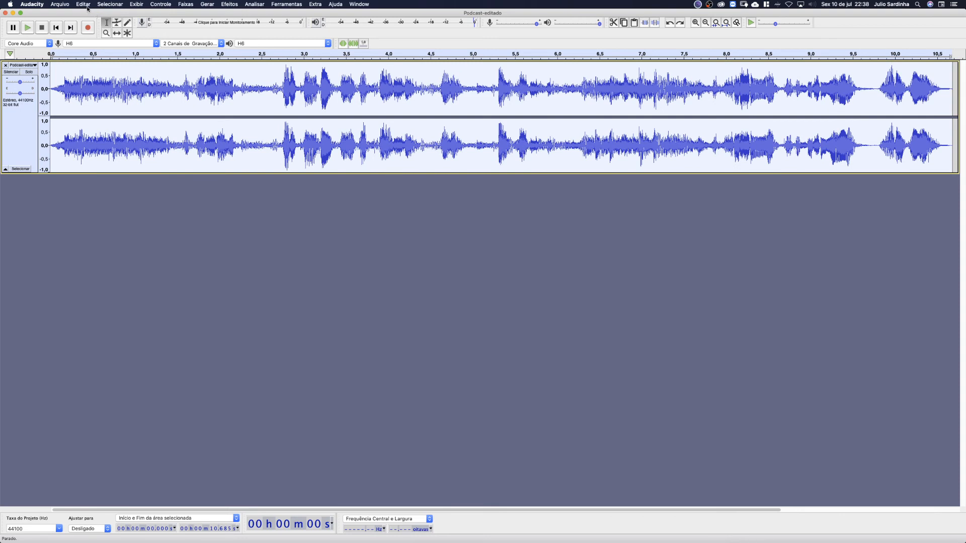
Redo the undone Compressor effect on the track.
left_click(83, 4)
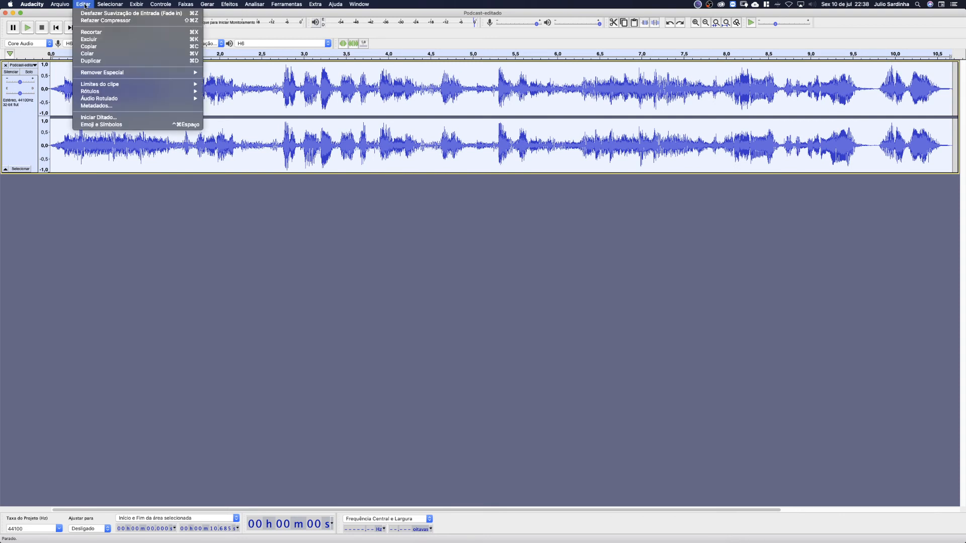
left_click(227, 86)
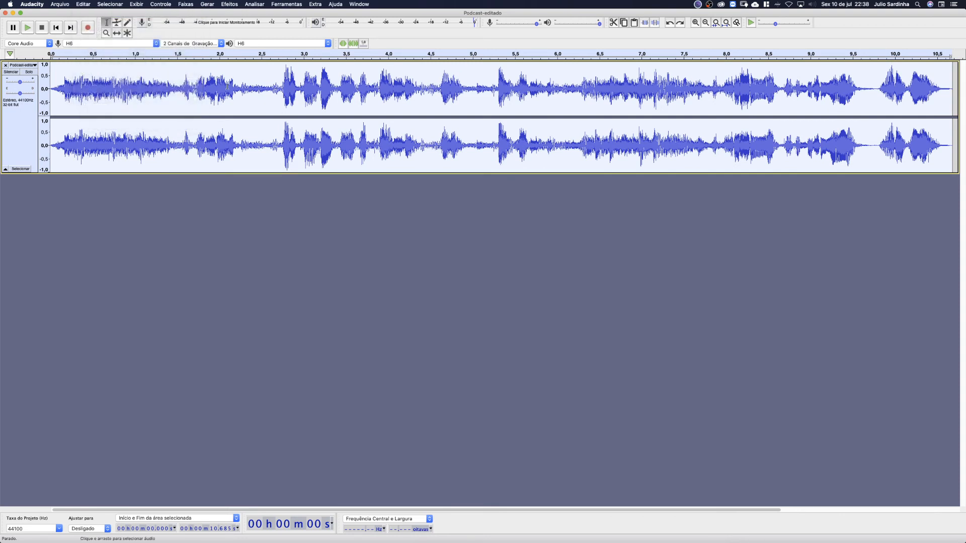
left_click(98, 4)
mouse_move(84, 4)
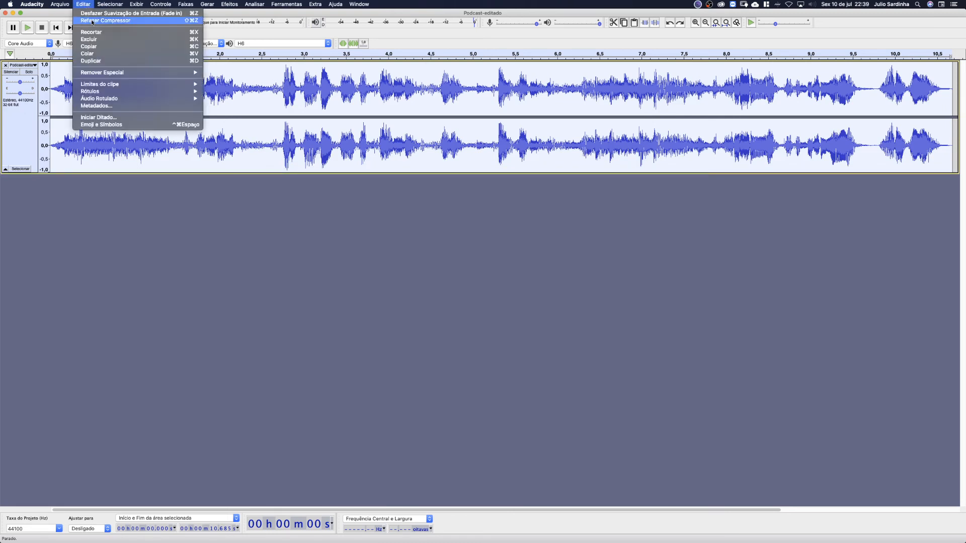
left_click(92, 22)
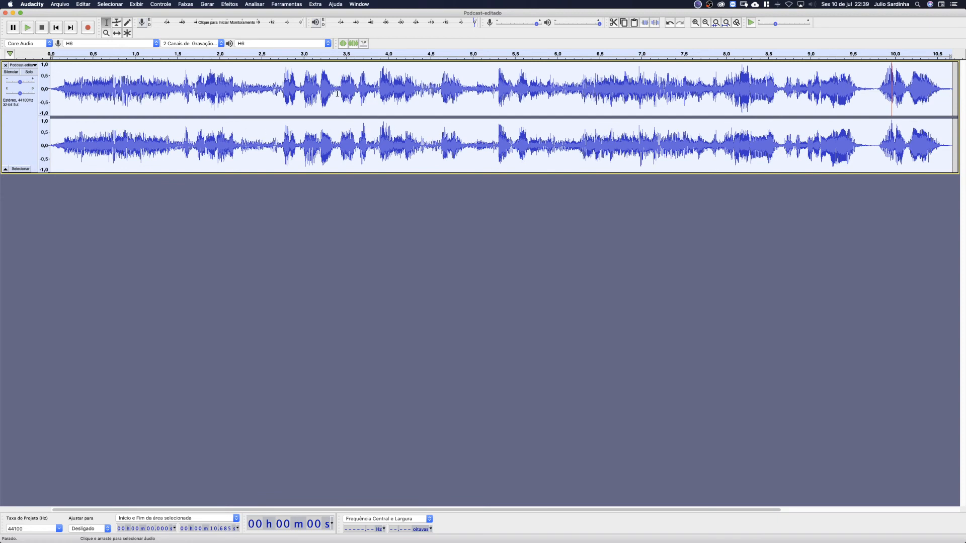
Open the Limiter effect for the track, keeping the limit at -1,00 dB and the hold at 20,00 ms.
left_click(261, 5)
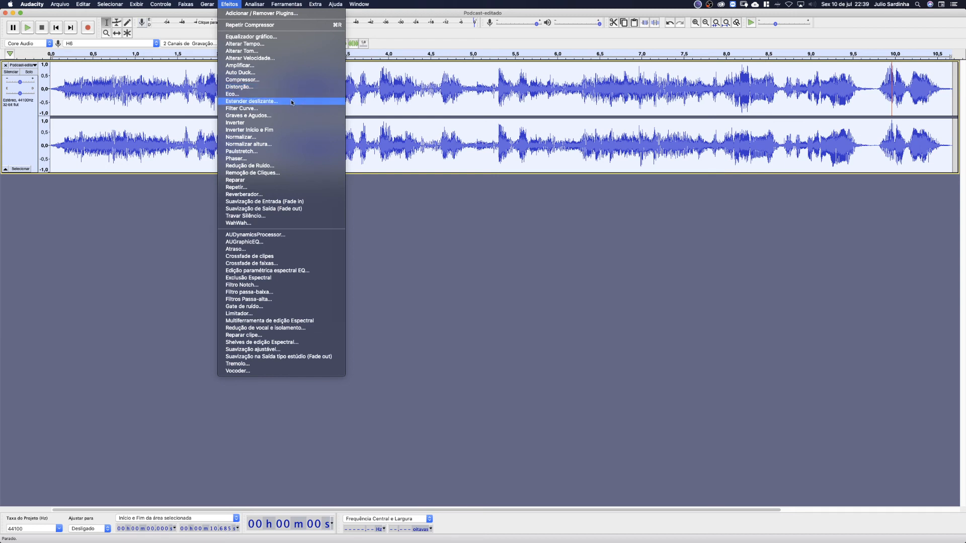
left_click(255, 314)
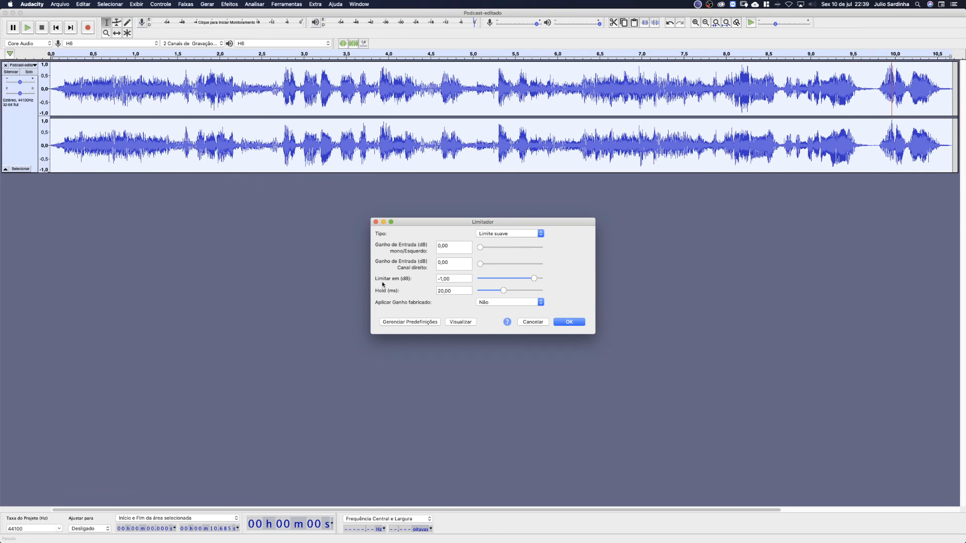
left_click(458, 280)
left_click(455, 279)
left_click_drag(455, 280, 422, 279)
left_click(464, 280)
key("Tab")
left_click(458, 291)
double_click(455, 291)
Review the limiter types, keep Limite suave and apply the limiter to the track.
left_click(487, 234)
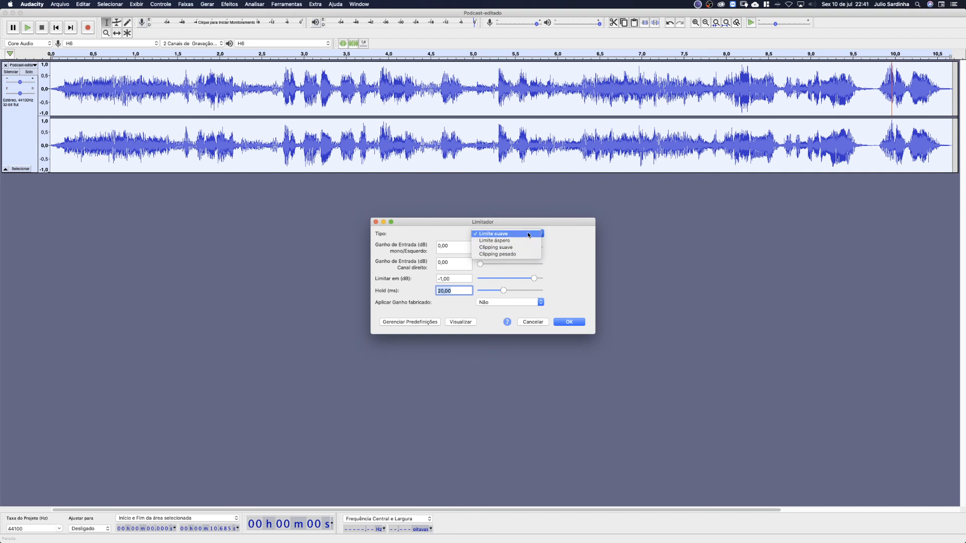
left_click(553, 232)
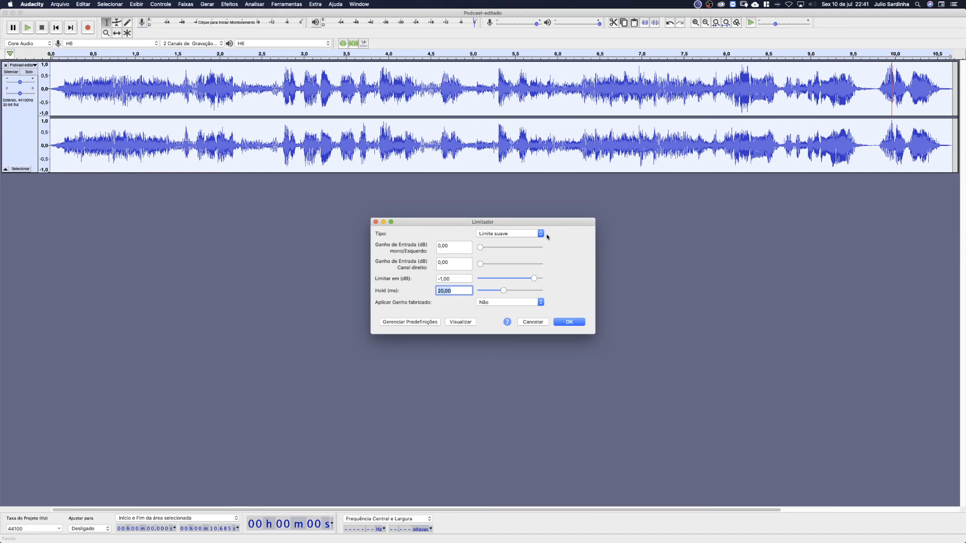
left_click(510, 234)
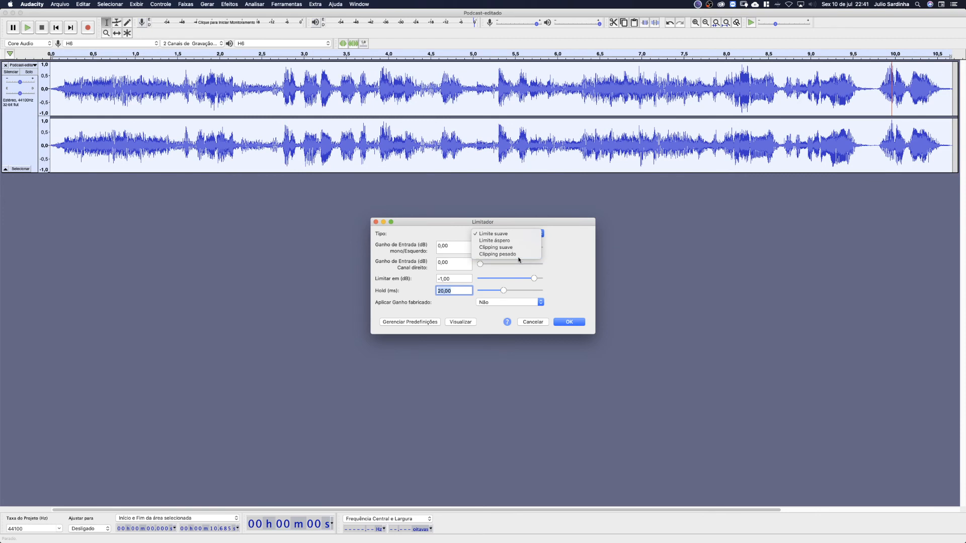
left_click(504, 234)
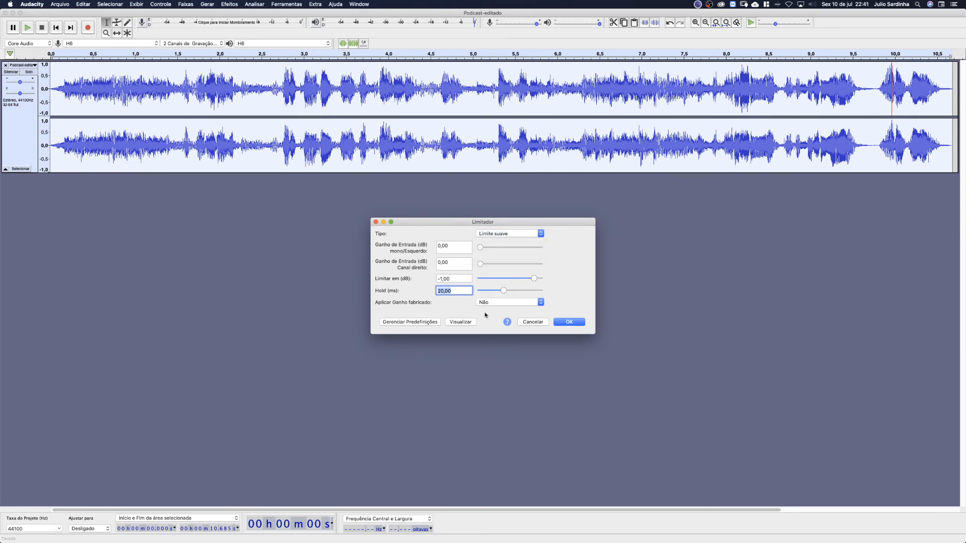
left_click(569, 322)
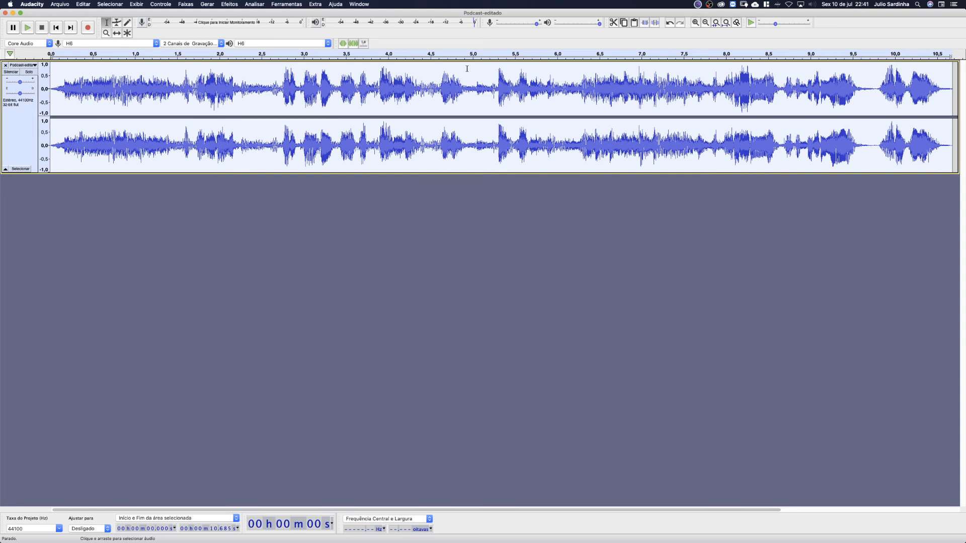
Open loudness normalization for the track and set the target to -14 LUFS with stereo channels normalized independently.
left_click(286, 4)
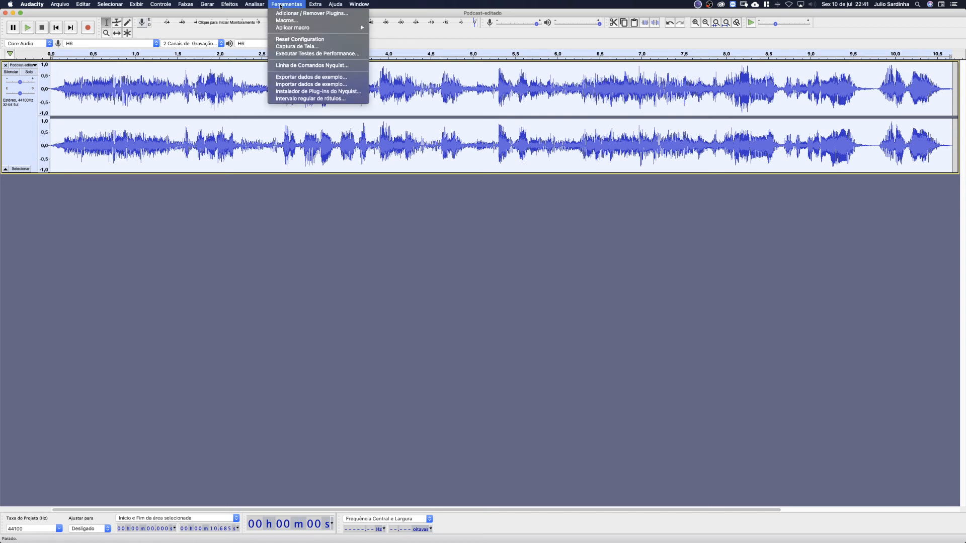
mouse_move(235, 5)
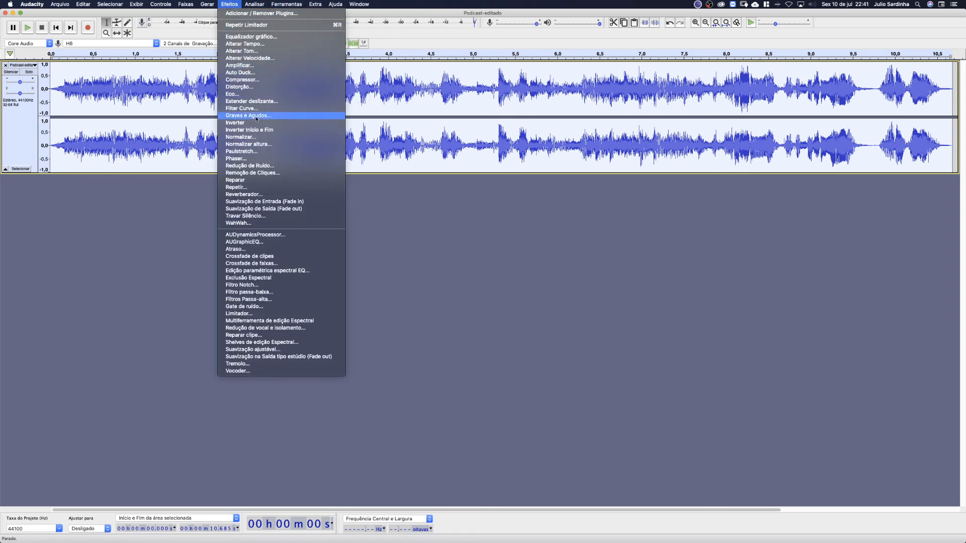
left_click(303, 144)
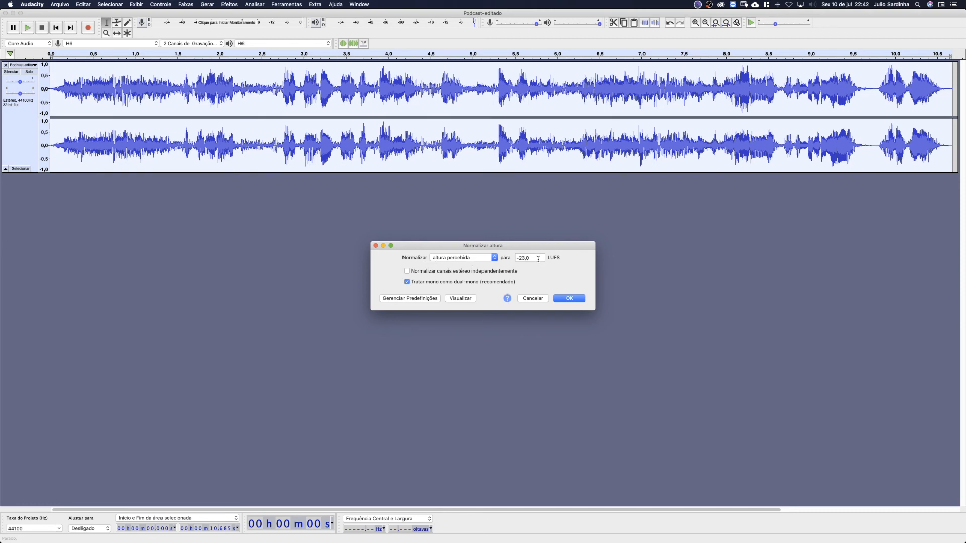
left_click_drag(538, 260, 520, 260)
type("14")
left_click(408, 272)
left_click_drag(536, 258, 514, 257)
Keep altura percebida as the normalization measure, apply the loudness normalization and play the track.
left_click(494, 257)
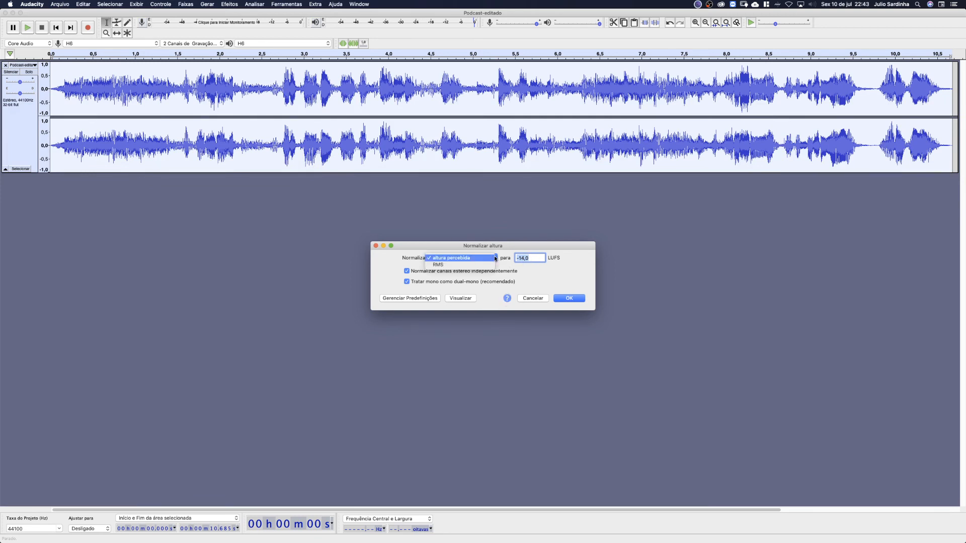
left_click(492, 258)
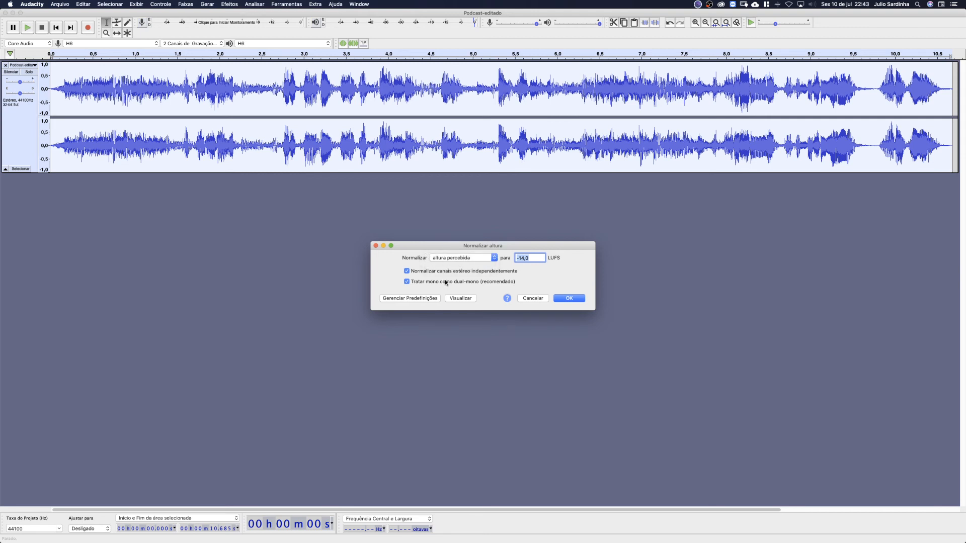
left_click(534, 258)
left_click(573, 299)
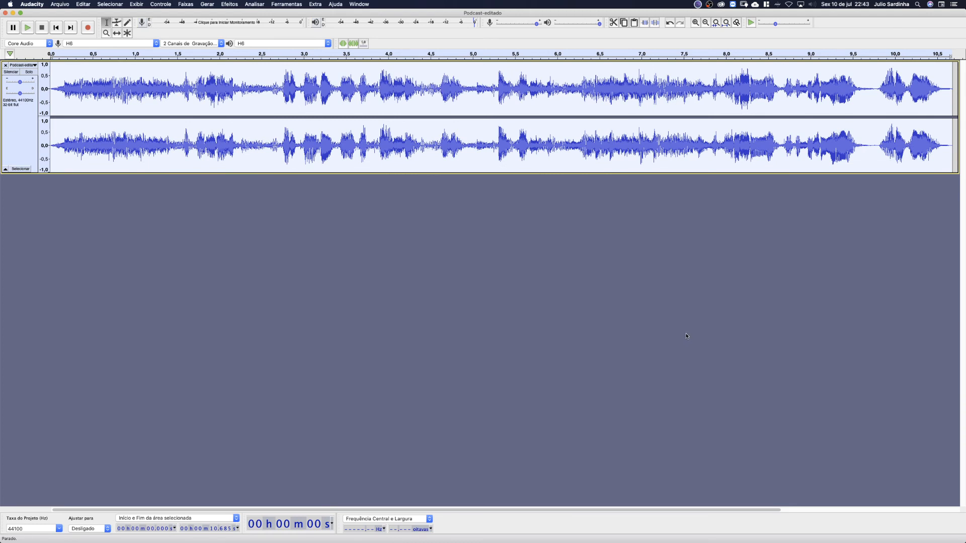
key("space")
Export the mix as Podcast-editado.wav in Signed 16-bit PCM, replacing the existing file and leaving the metadata empty.
left_click(60, 4)
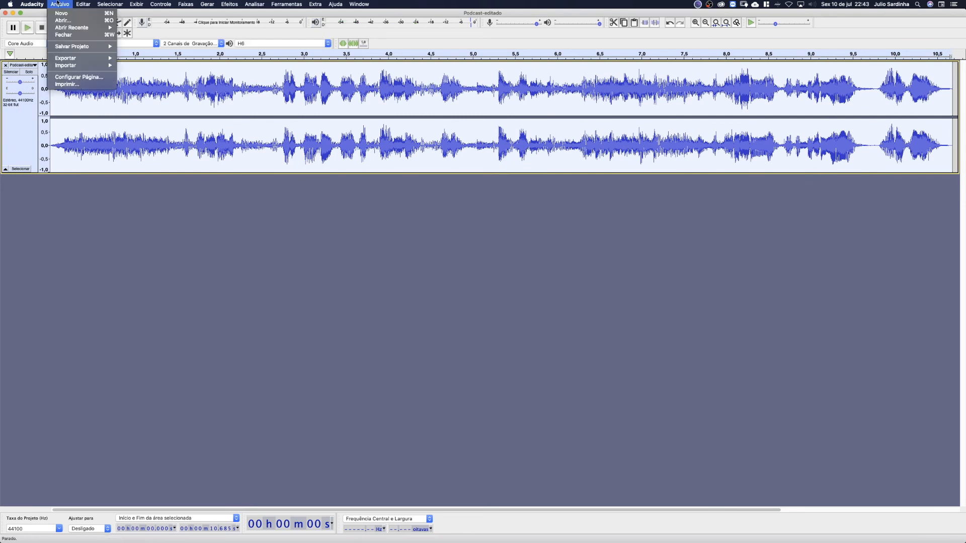
mouse_move(83, 66)
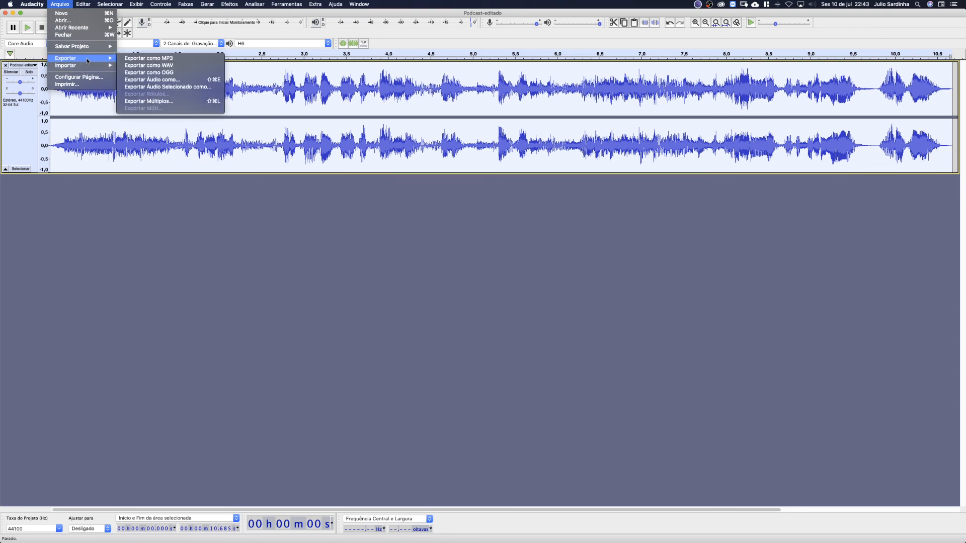
left_click(160, 66)
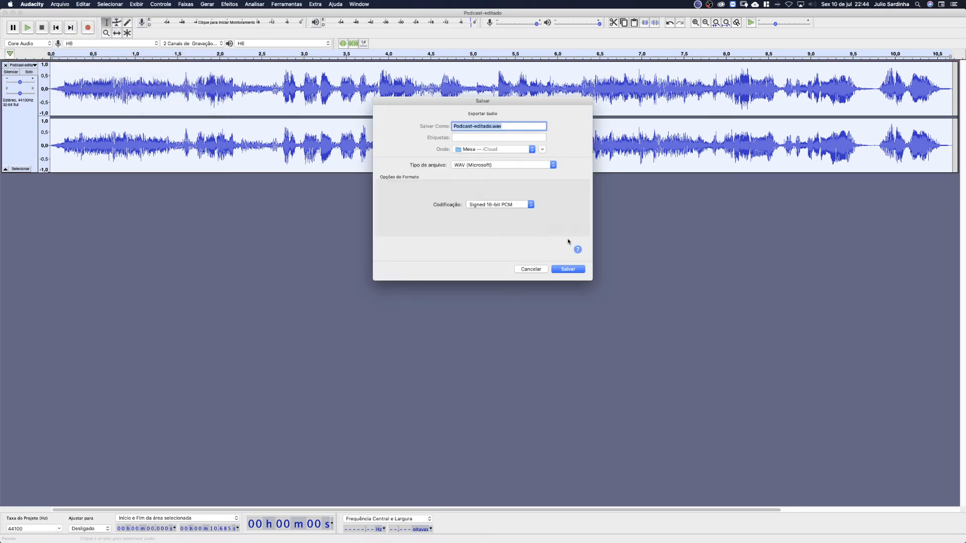
left_click(568, 270)
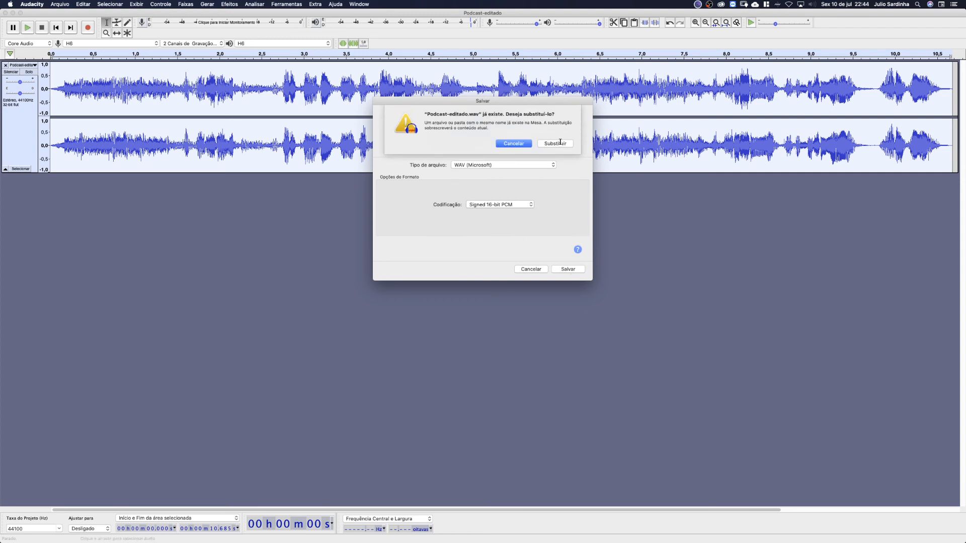
key("Return")
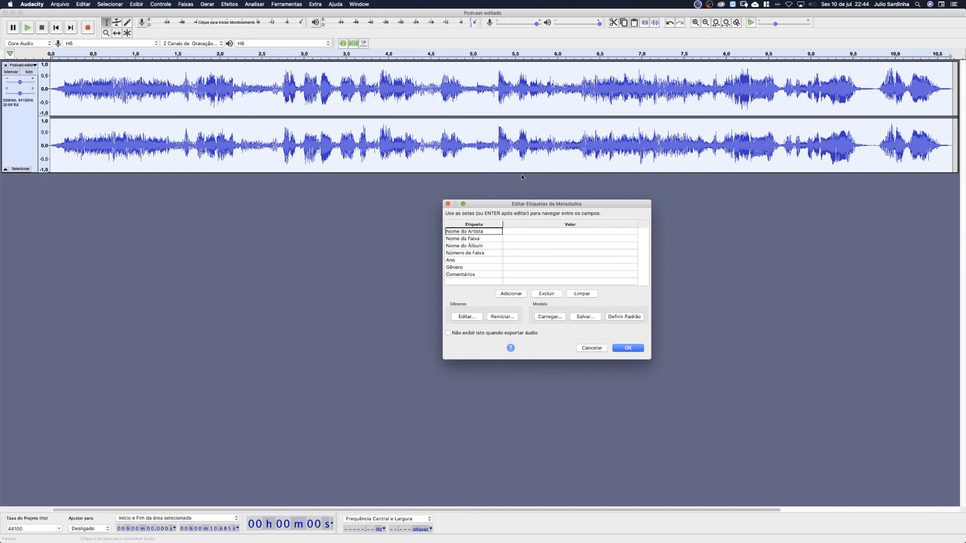
left_click(628, 348)
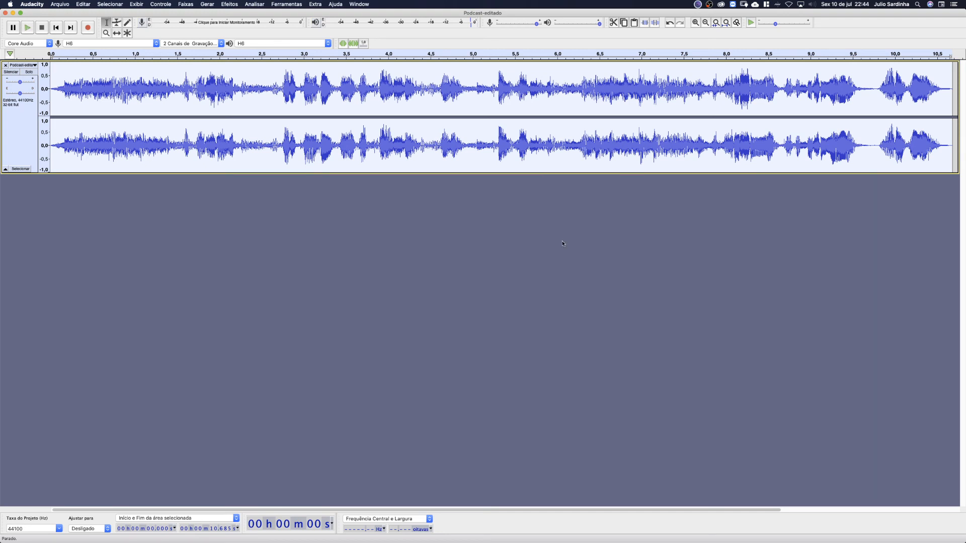
Switch to Chrome, reload the js.art.br website and look through its home page.
key("super+Tab")
key("super+Tab")
key("super+Tab")
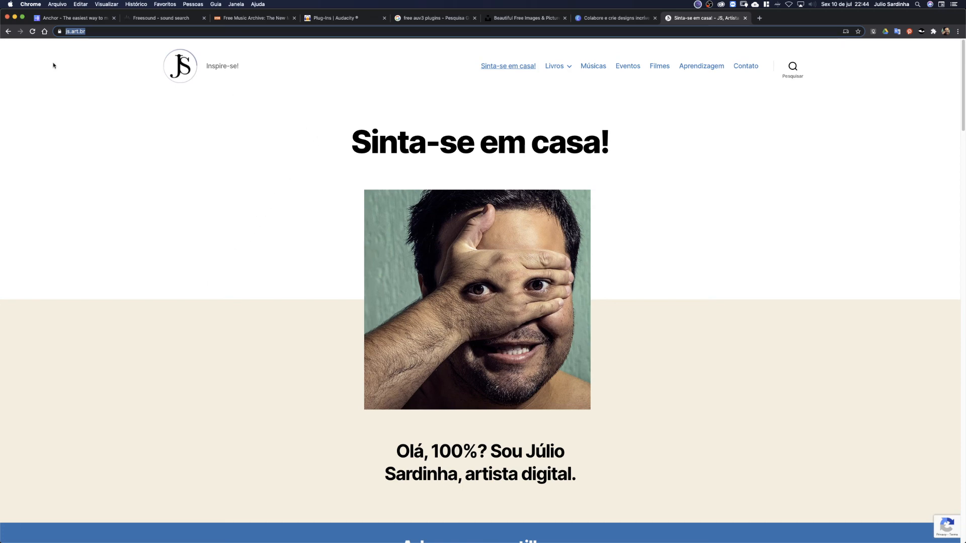
left_click(91, 32)
key("Return")
scroll(723, 205, "down", 3)
scroll(721, 204, "down", 6)
scroll(720, 204, "up", 9)
scroll(719, 203, "down", 10)
scroll(719, 202, "up", 11)
mouse_move(559, 78)
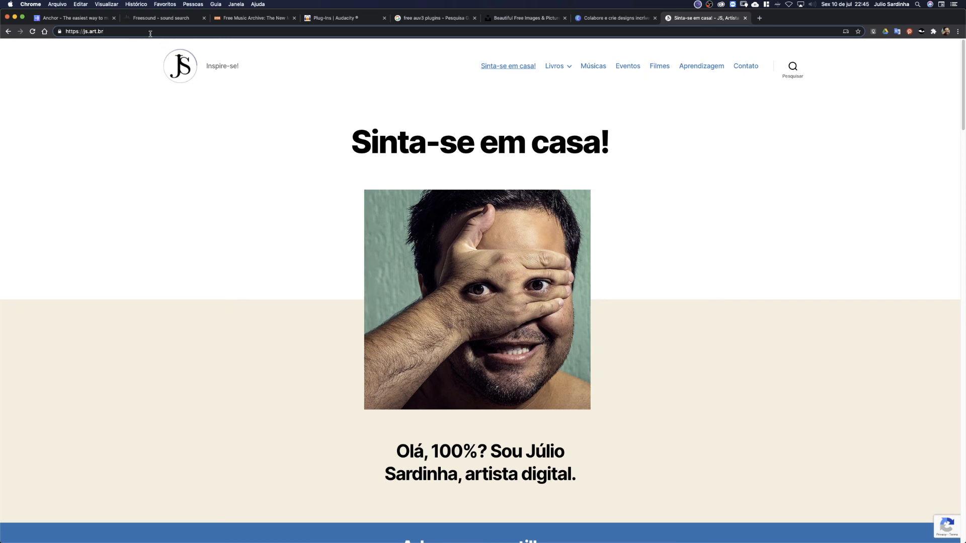
Examine the Anchor home page for its podcast creation, hosting and distribution features.
left_click(91, 22)
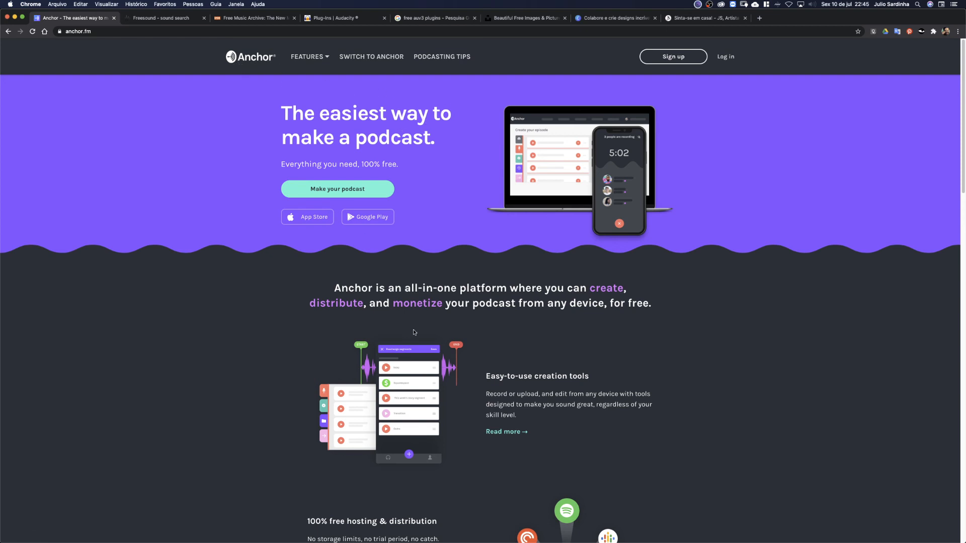
scroll(414, 332, "down", 20)
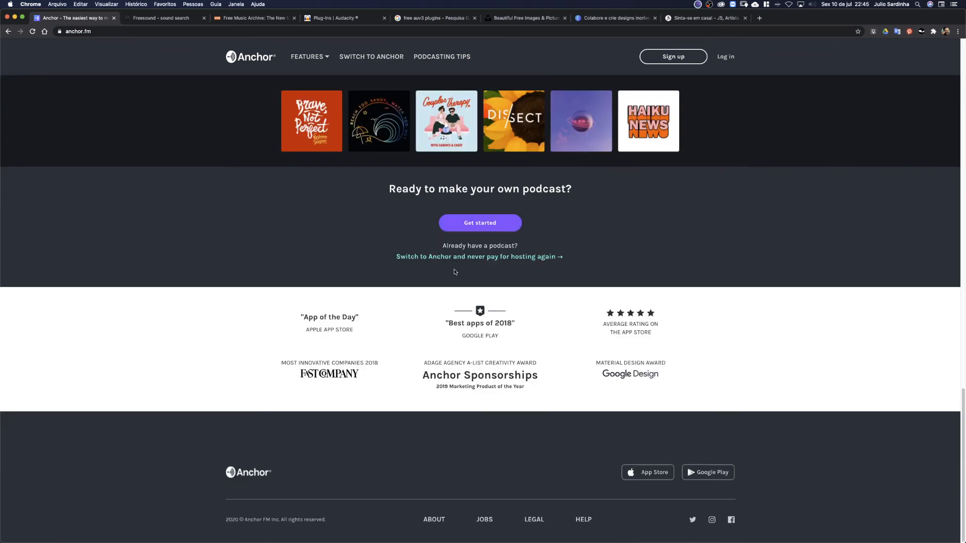
scroll(455, 272, "up", 20)
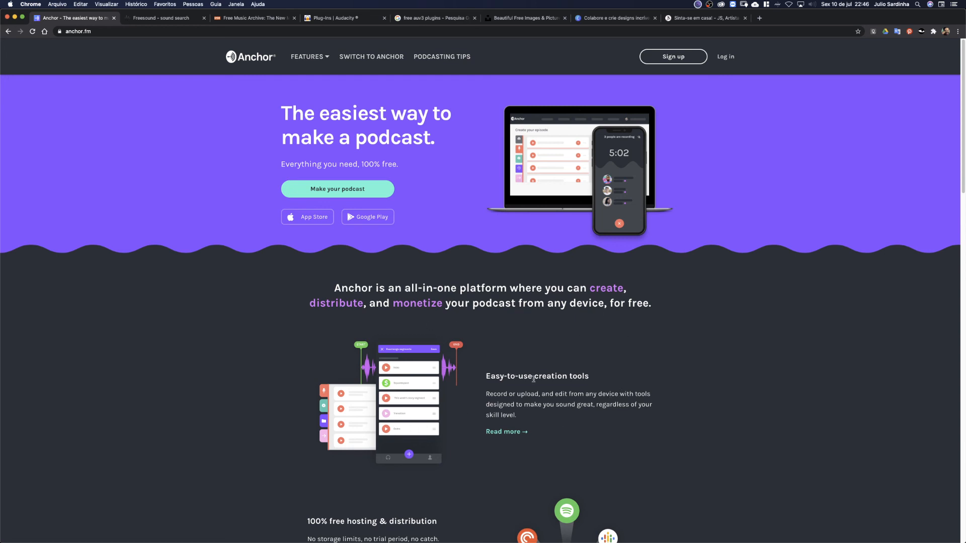
scroll(535, 372, "down", 1)
scroll(535, 373, "down", 1)
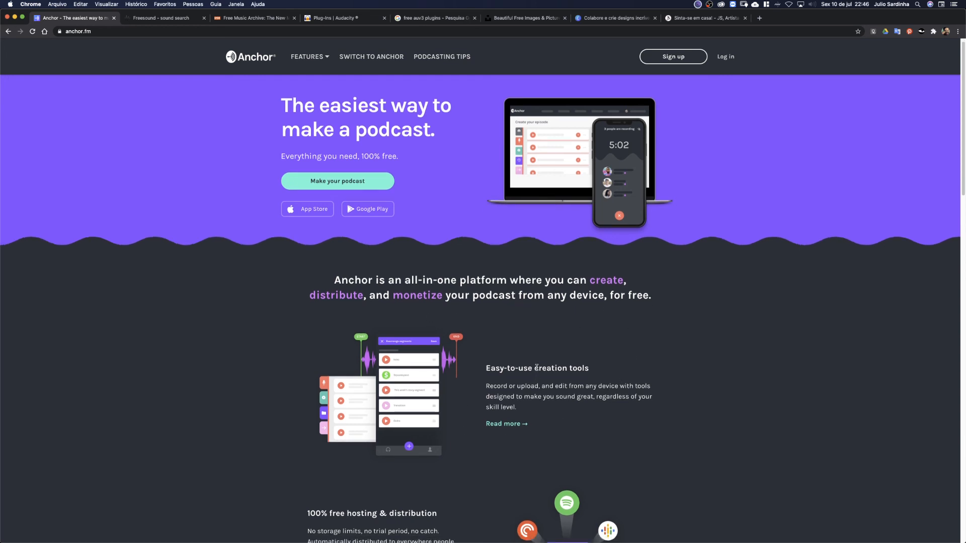
scroll(536, 370, "up", 1)
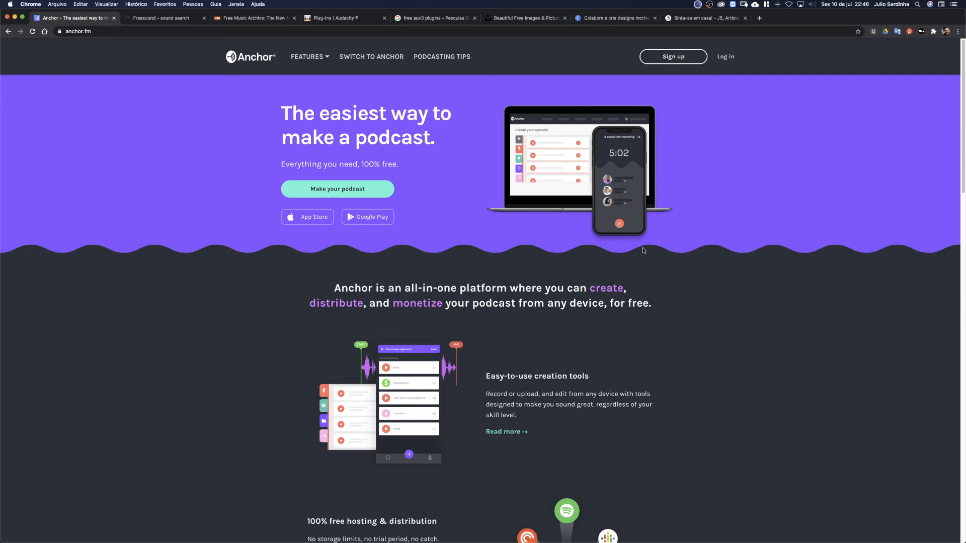
mouse_move(626, 230)
Go to the Freesound results for grass, preview Walking in Long Grass.wav and enlarge the page for reading.
left_click(171, 24)
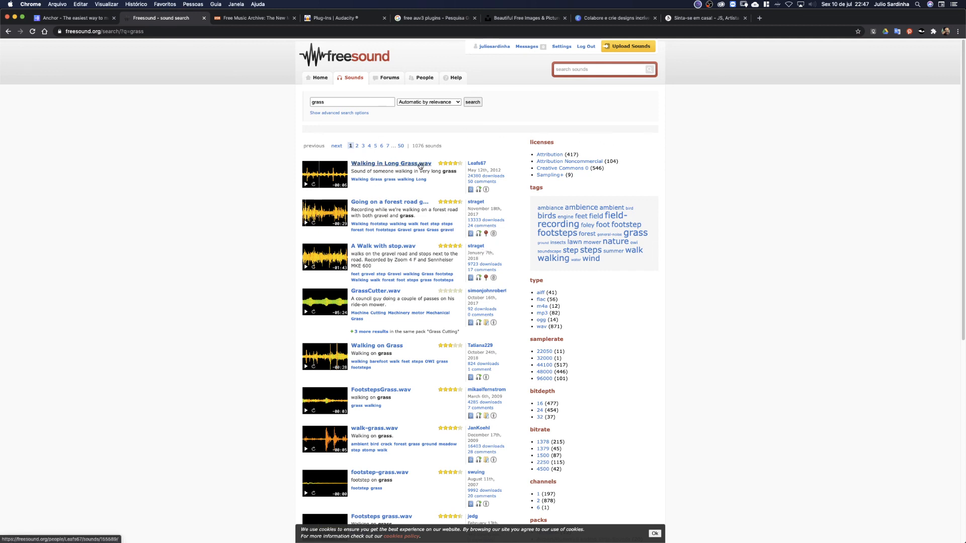
left_click(306, 185)
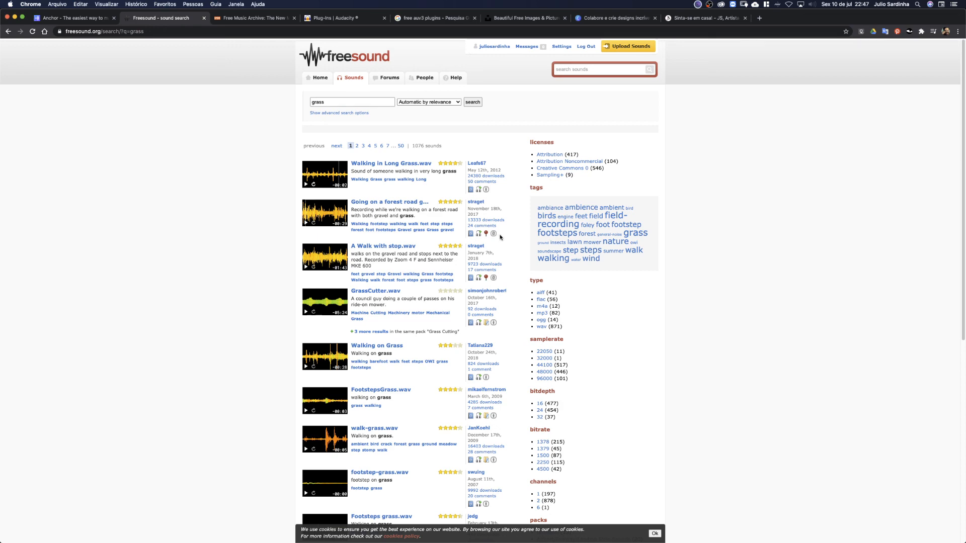
key("super+equal")
key("super+equal")
key("super+equal")
key("super+equal")
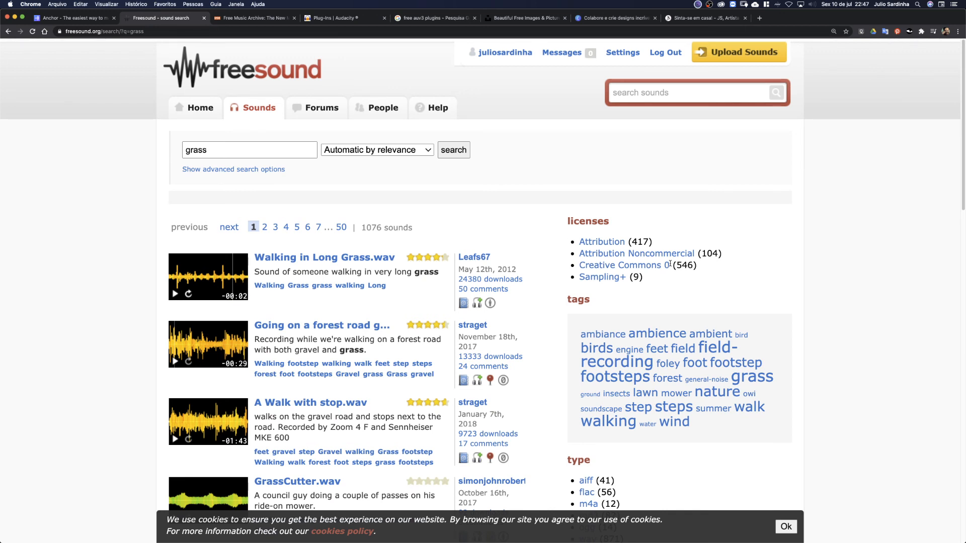
Highlight the Creative Commons 0 license filter, restore the page zoom and open the Walking in Long Grass.wav sound page.
left_click_drag(672, 265, 578, 265)
left_click(534, 275)
key("super+0")
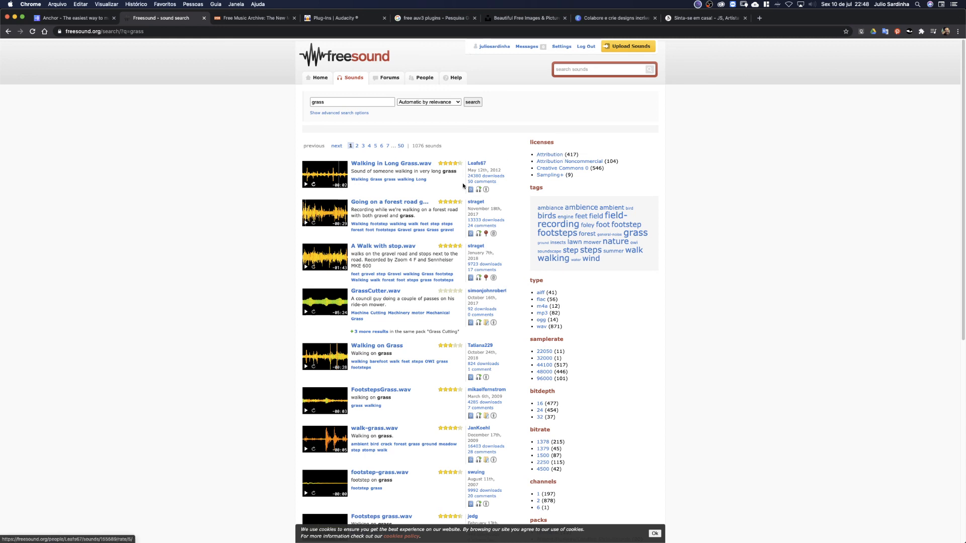
left_click(393, 166)
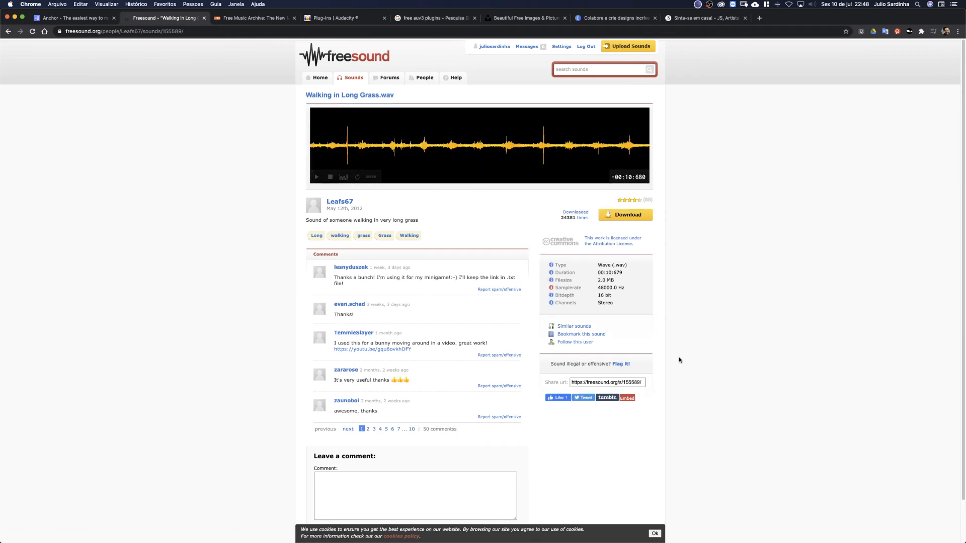
Enlarge the Walking in Long Grass.wav page and examine its comments, file details and license notice.
key("super+plus")
key("super+plus")
key("super+plus")
key("super+plus")
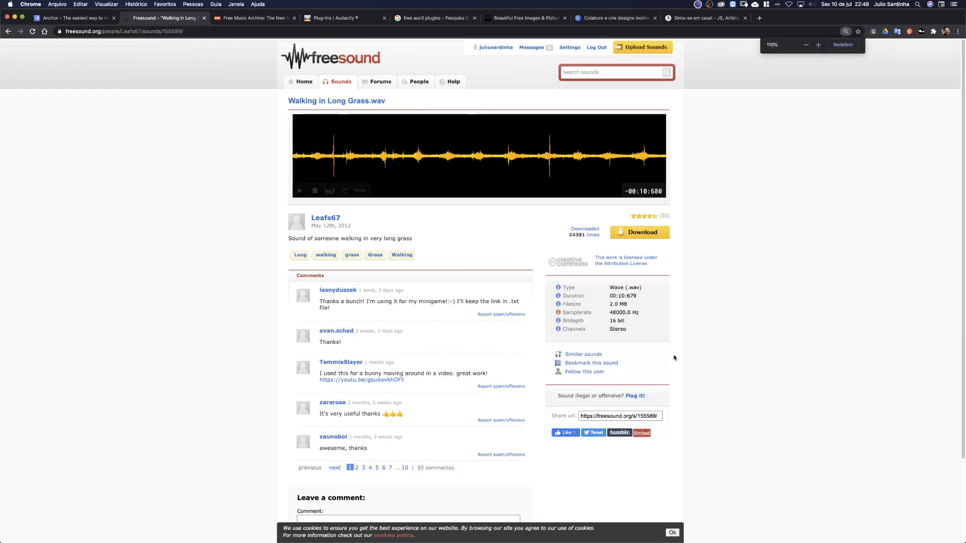
scroll(733, 360, "down", 6)
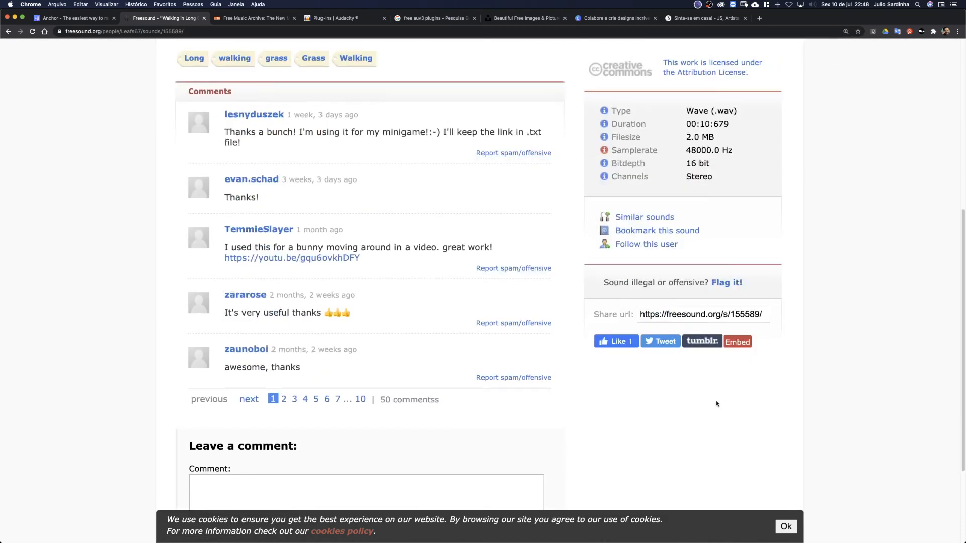
scroll(717, 404, "up", 1)
scroll(704, 402, "up", 4)
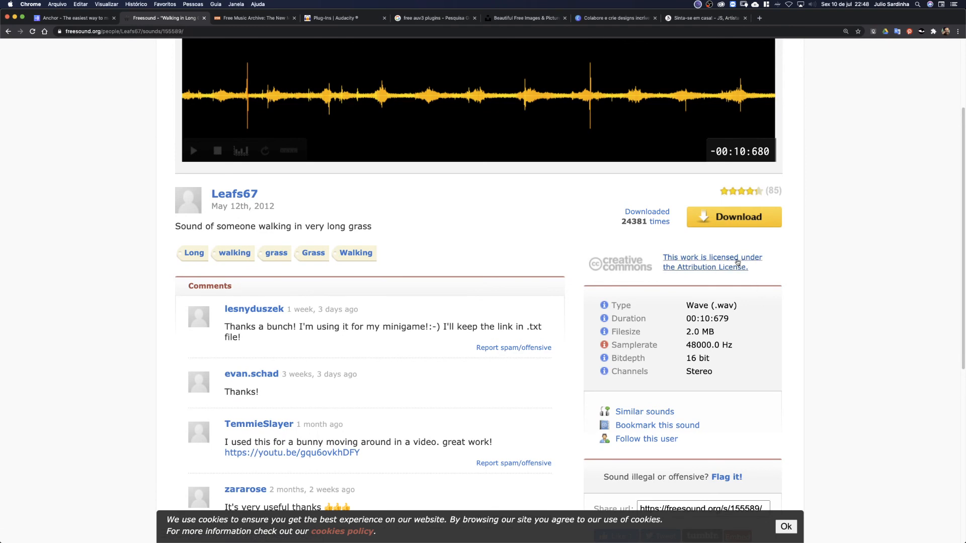
Open the Attribution License linked to the sound, then return to the sound page and look over it.
left_click(718, 270)
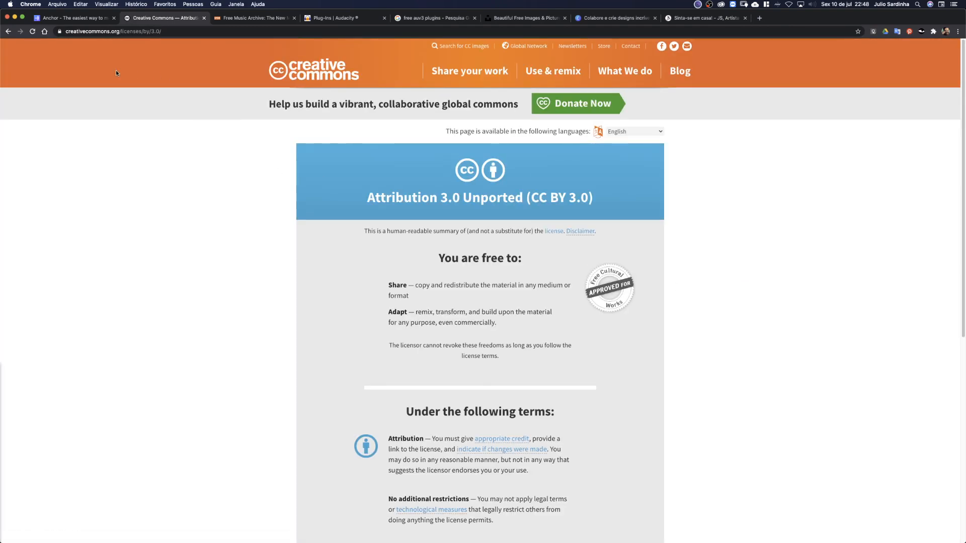
left_click(8, 33)
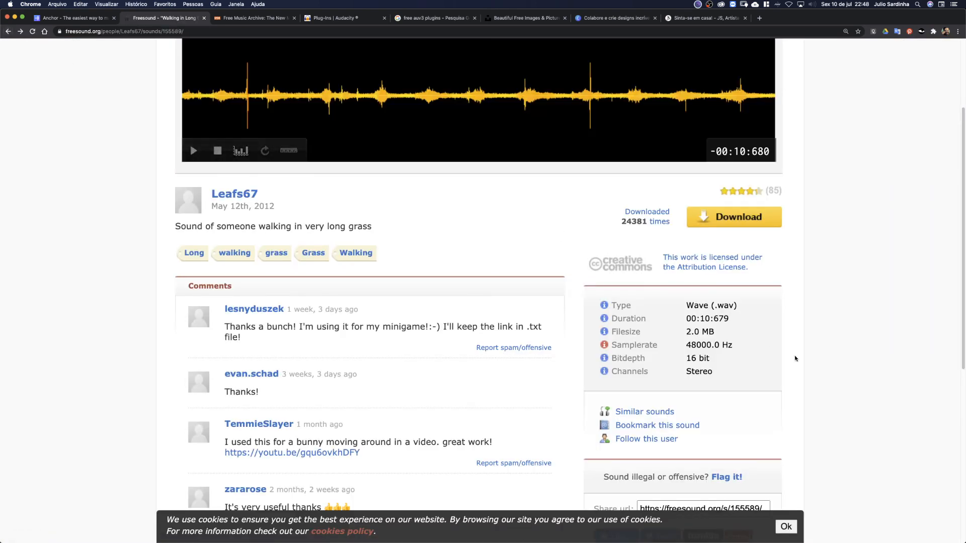
scroll(795, 358, "down", 5)
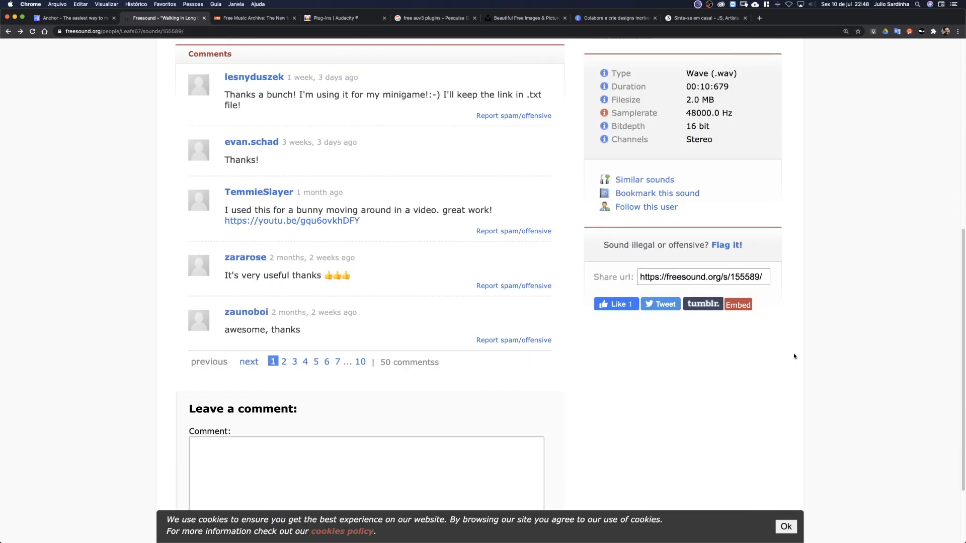
scroll(795, 356, "up", 7)
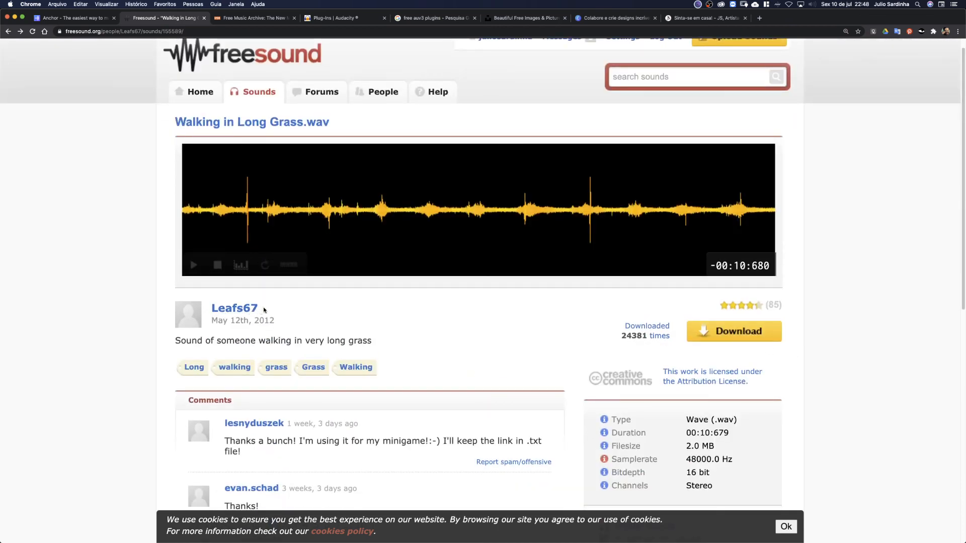
Return to the grass search results, preview the second sound, recorded on a forest road, and restore the page zoom to 100%.
left_click(7, 32)
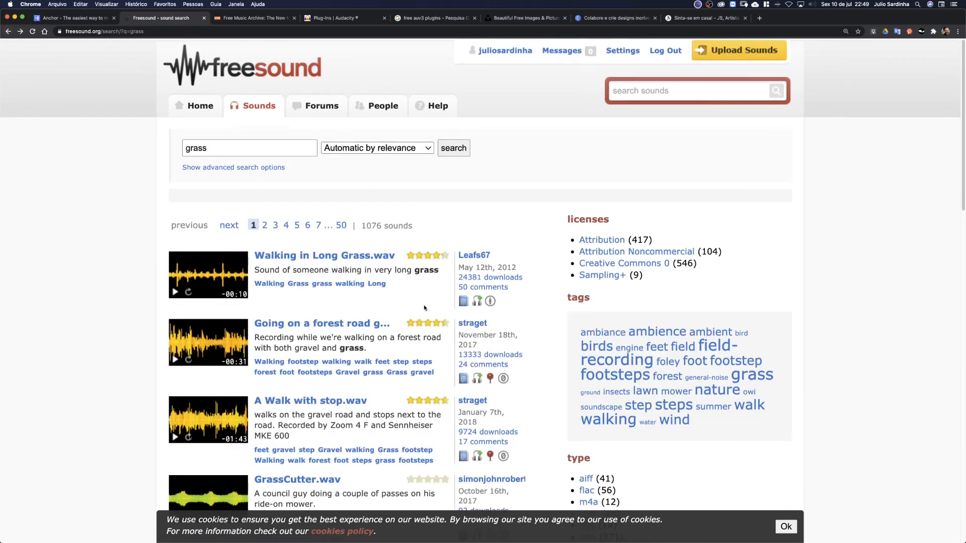
scroll(373, 348, "down", 2)
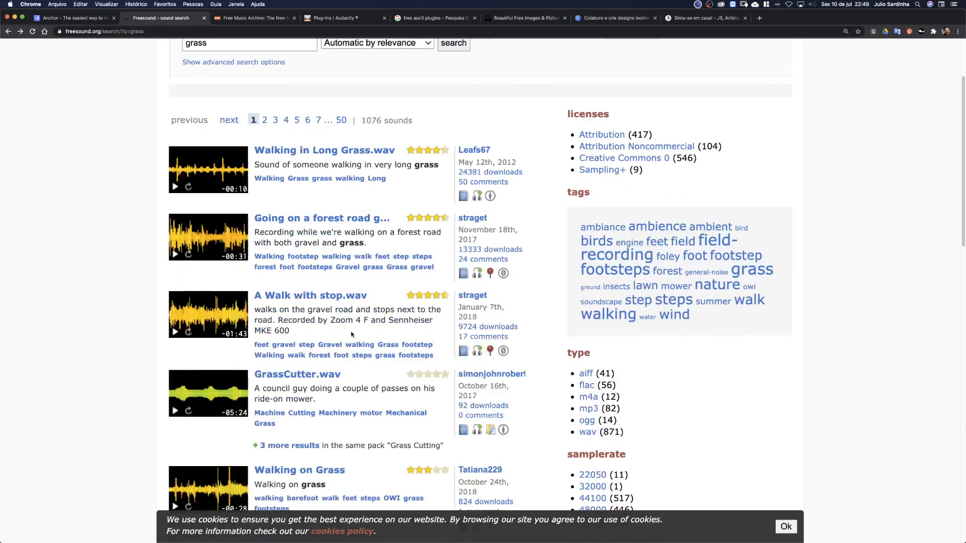
left_click(176, 254)
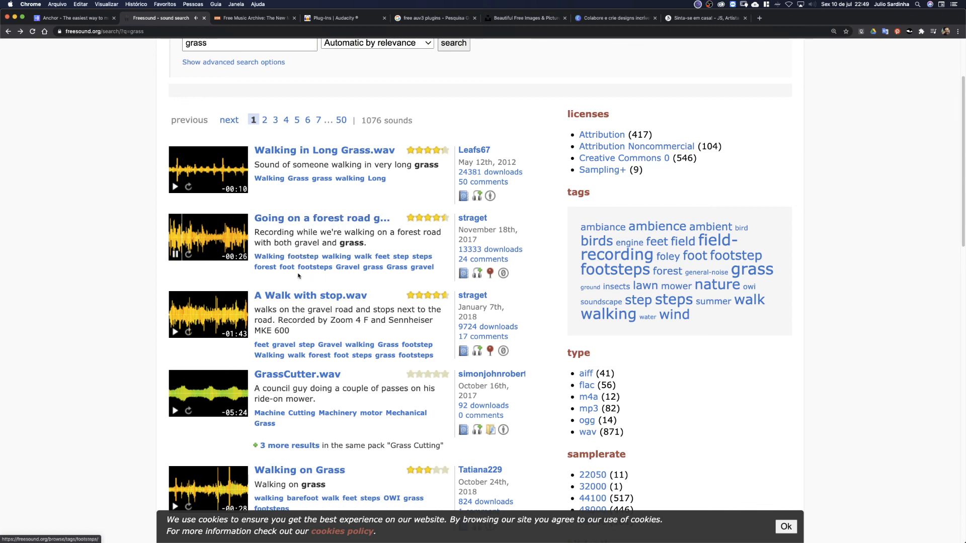
key("super+minus")
key("super+minus")
key("super+minus")
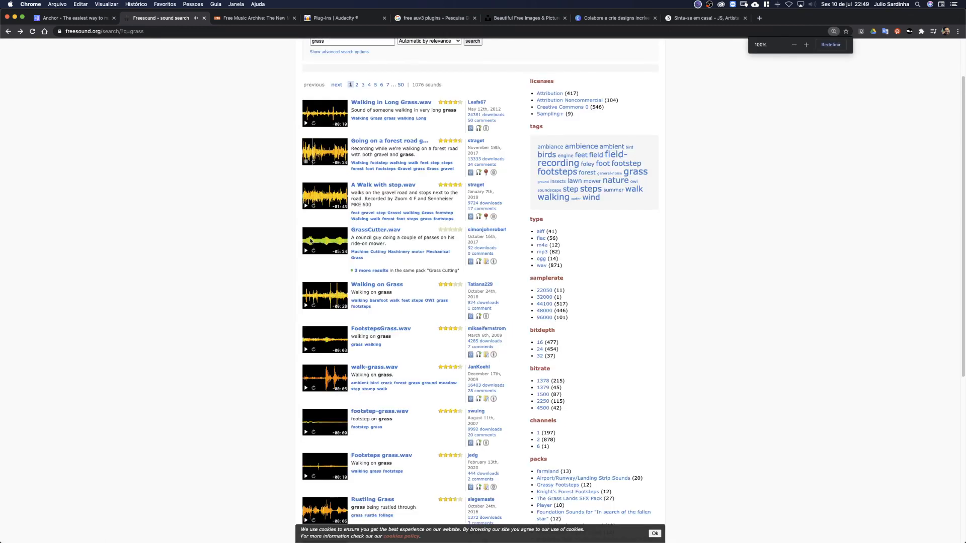
key("super+minus")
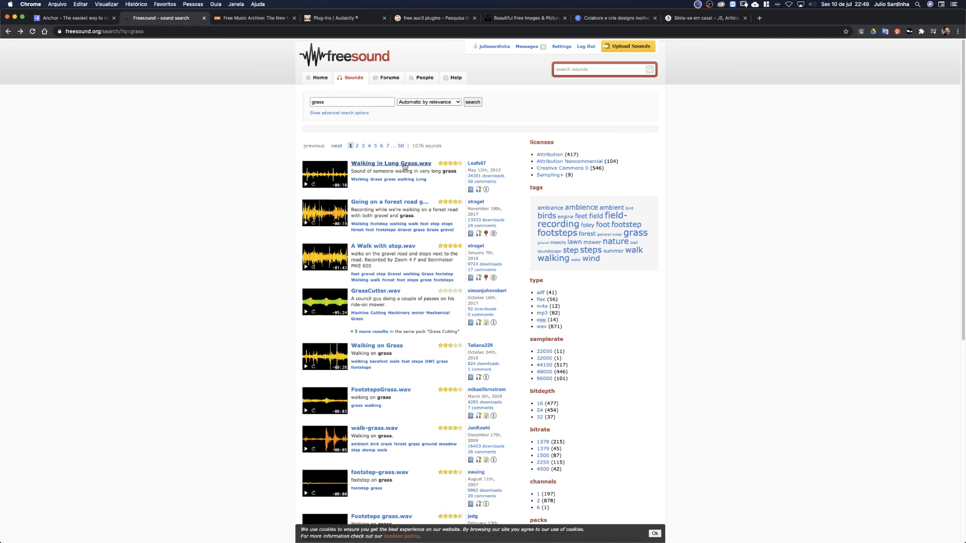
Look through the grass results and their type, samplerate, bitdepth and channel filters.
scroll(432, 319, "down", 6)
scroll(431, 318, "up", 6)
scroll(595, 282, "down", 3)
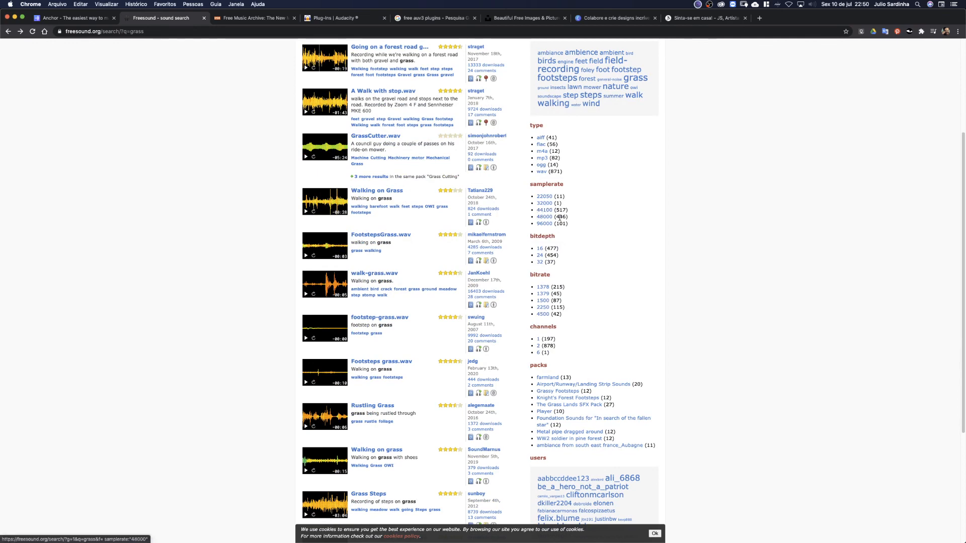
scroll(638, 227, "up", 2)
scroll(638, 226, "up", 3)
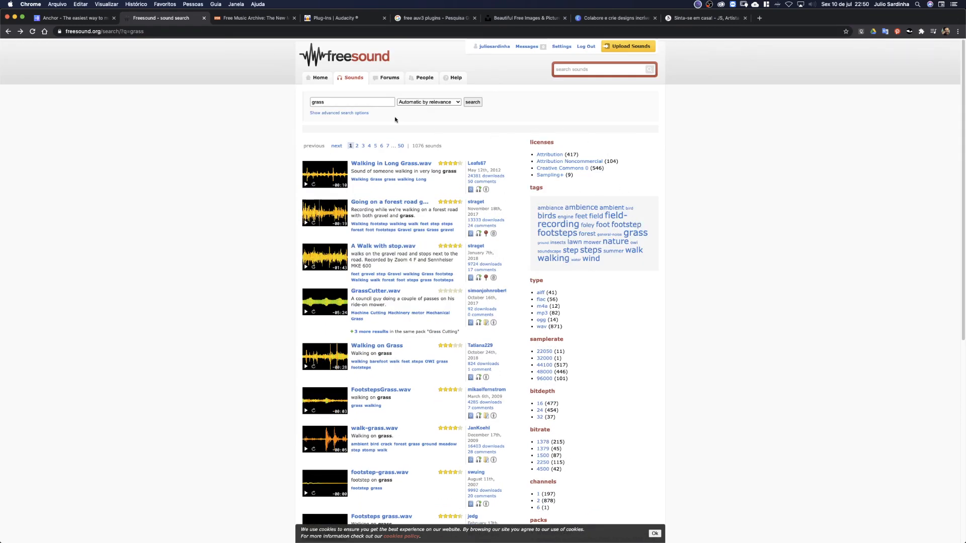
Switch to the Free Music Archive website and search its music for "rock".
left_click(255, 18)
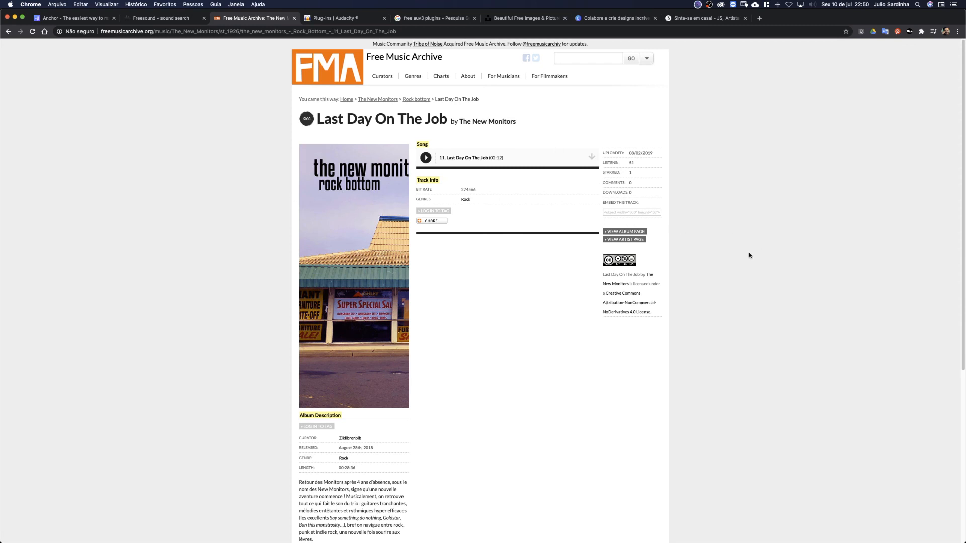
left_click(425, 157)
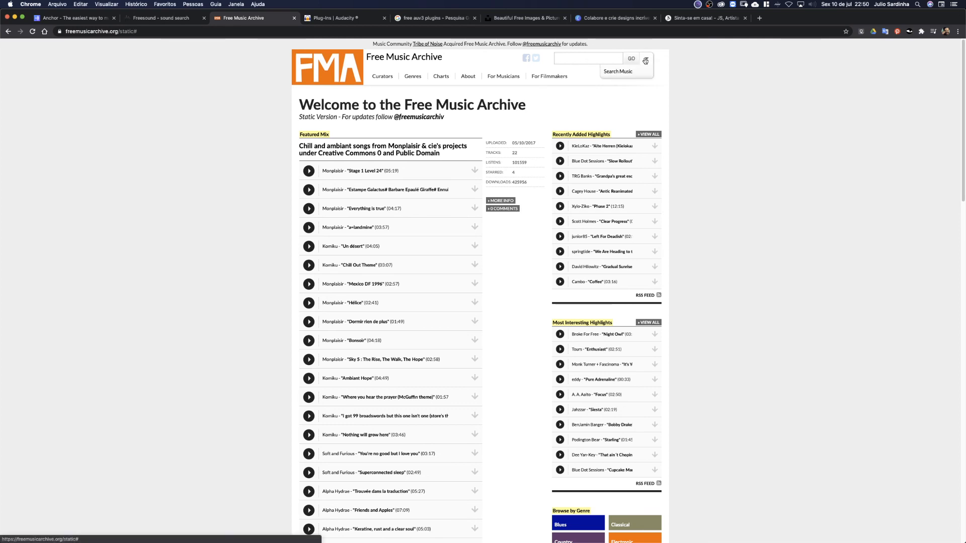
left_click(618, 72)
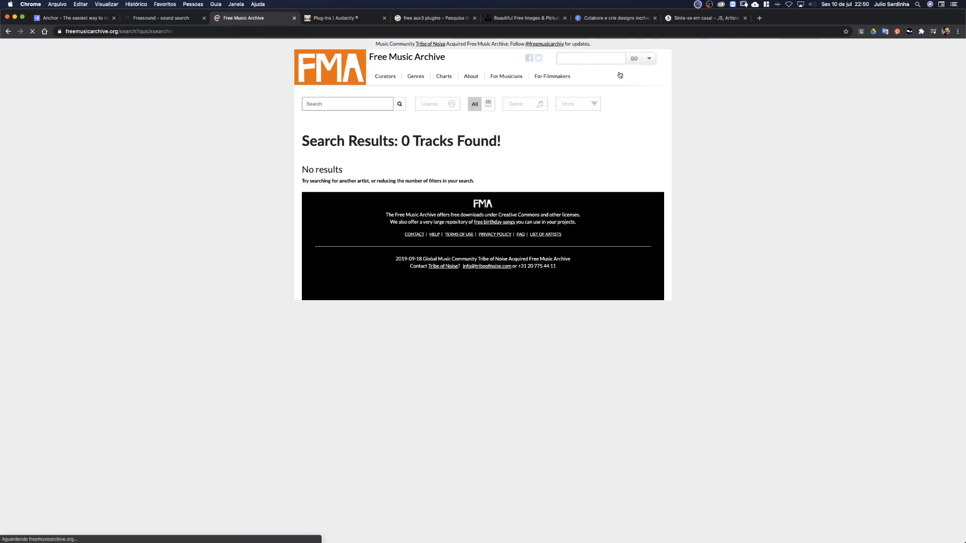
left_click(342, 105)
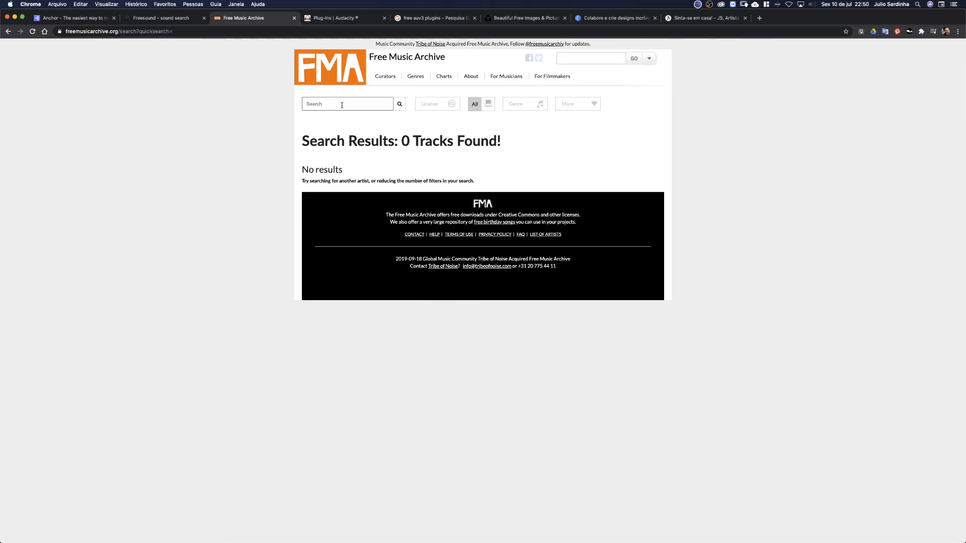
type("rock")
left_click(400, 105)
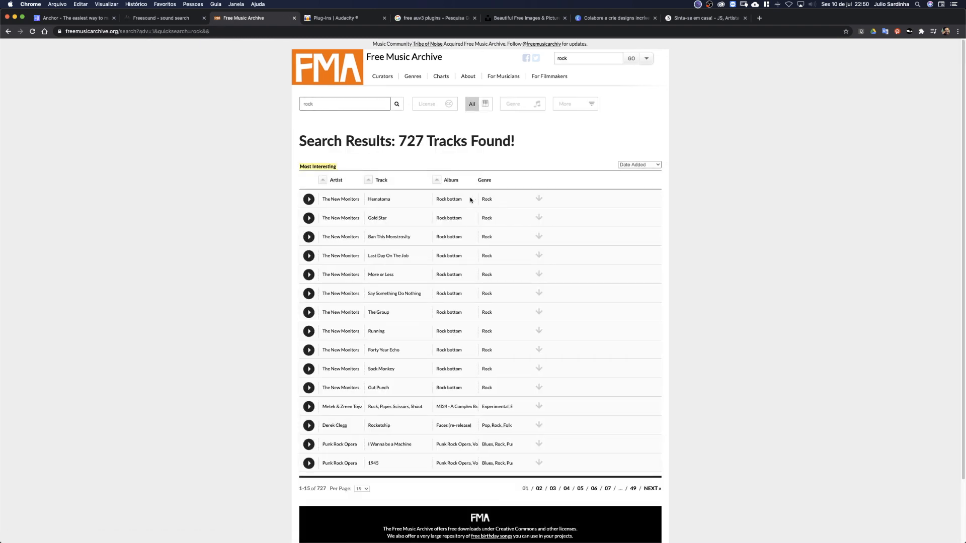
Add the Public Domain usage option as a license filter for the rock search.
left_click(442, 105)
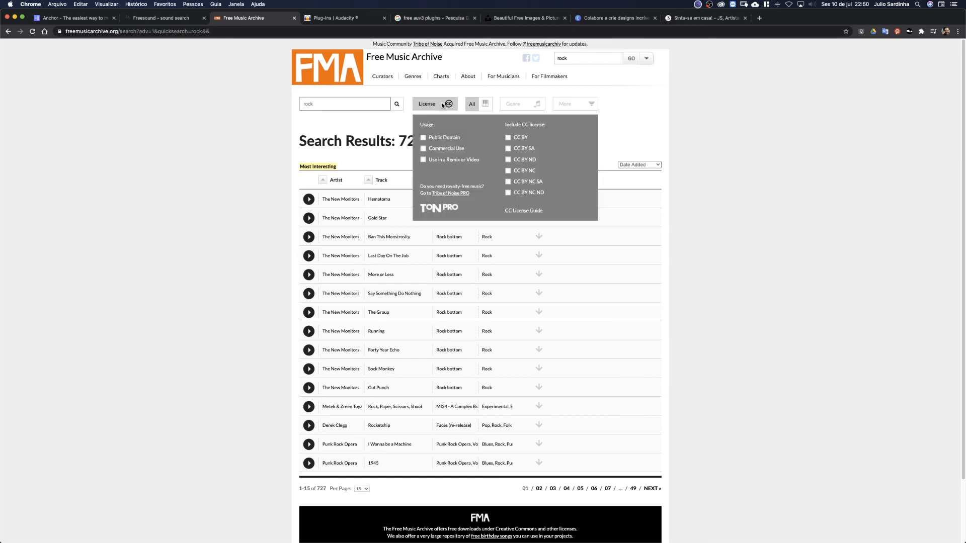
left_click(423, 138)
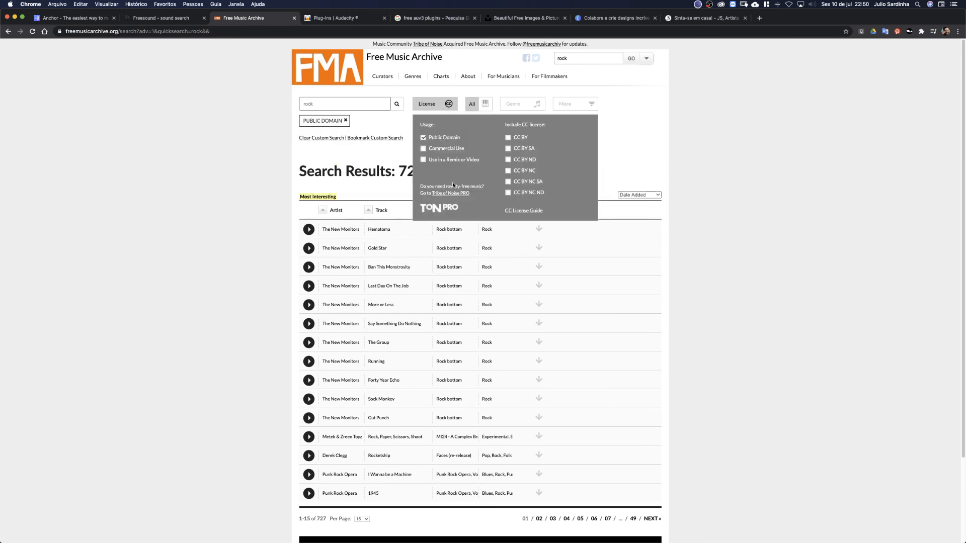
left_click(269, 293)
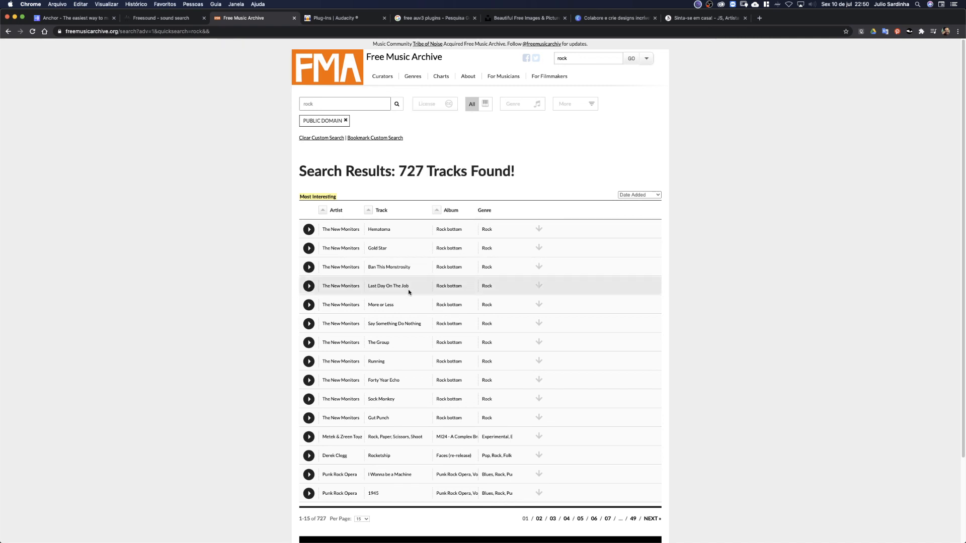
Preview the track Hematoma, open its page and highlight the license text for reading.
left_click(309, 231)
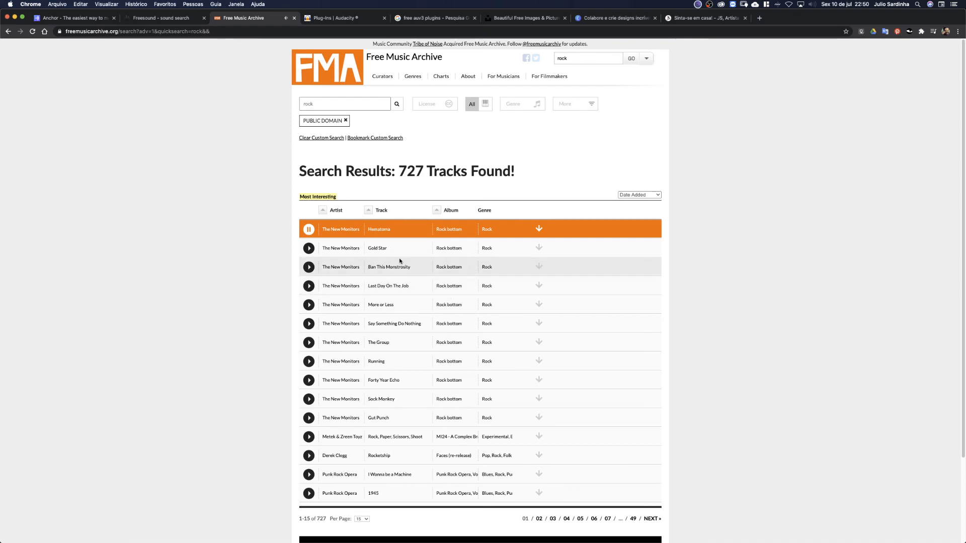
left_click(310, 231)
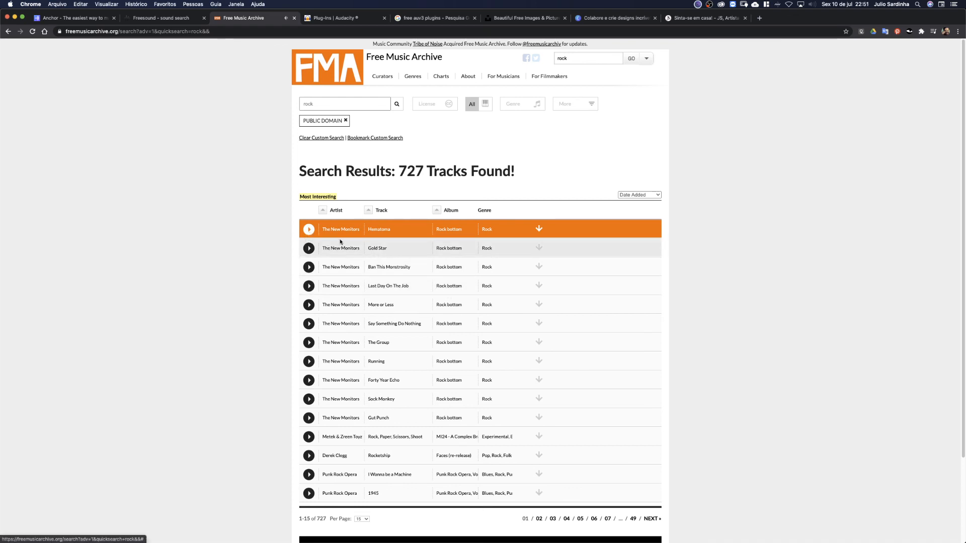
left_click(375, 234)
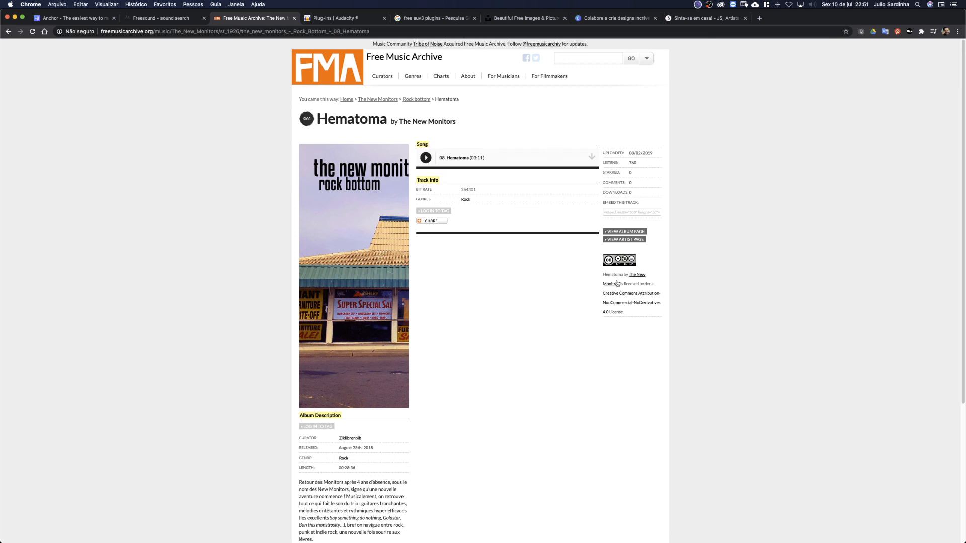
left_click_drag(602, 272, 657, 313)
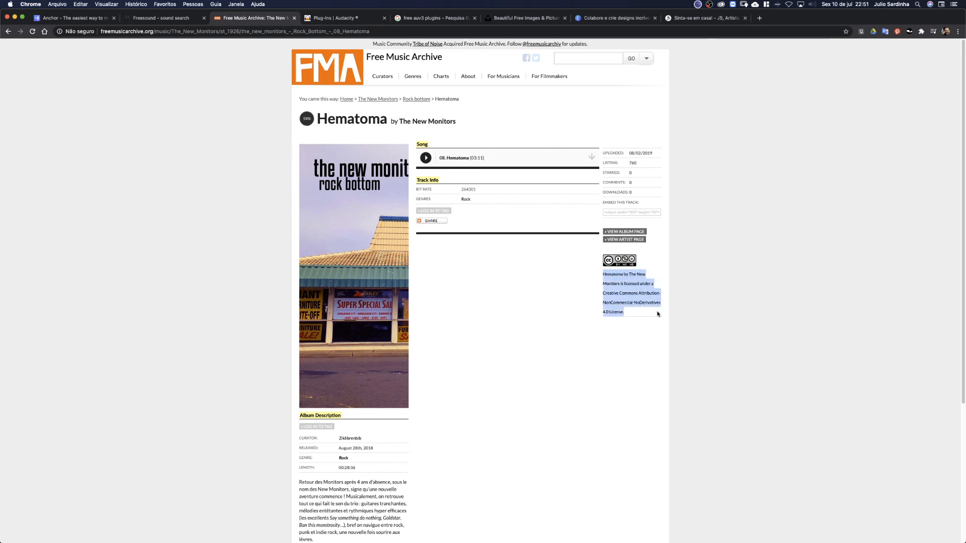
left_click(540, 285)
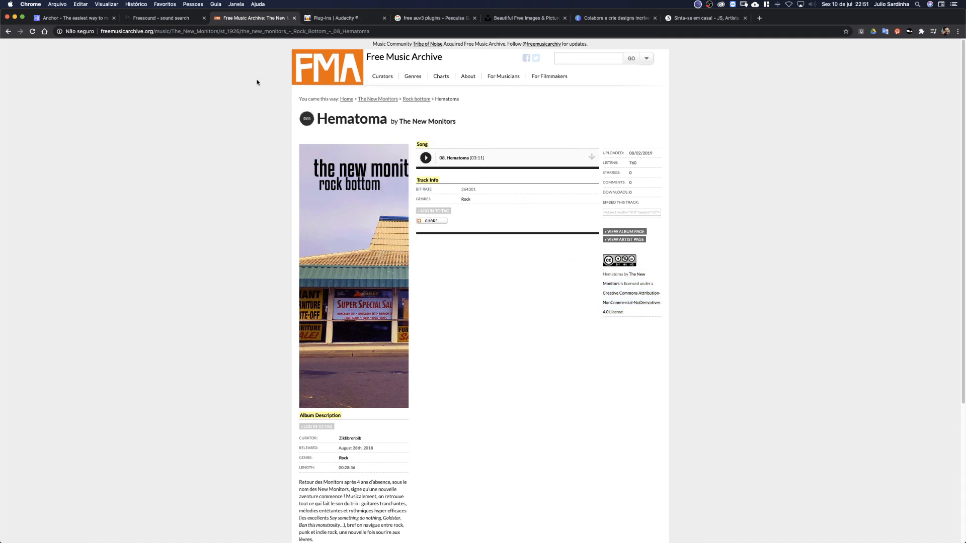
Switch to the Audacity Plug-Ins page, read through the plug-in types and highlight the LADSPA Plug-ins heading.
left_click(336, 15)
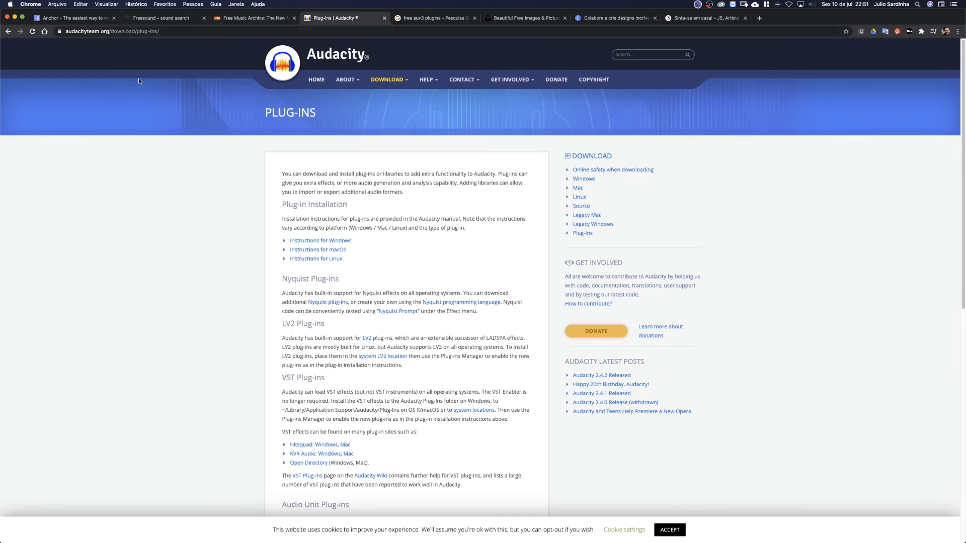
scroll(446, 272, "down", 7)
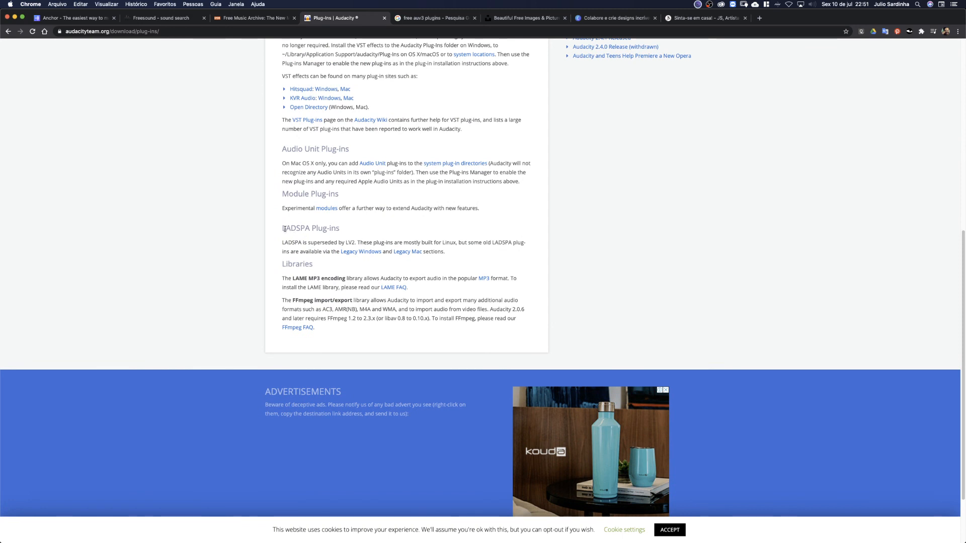
mouse_move(284, 229)
left_mouse_down()
mouse_move(368, 231)
mouse_move(276, 229)
left_mouse_up()
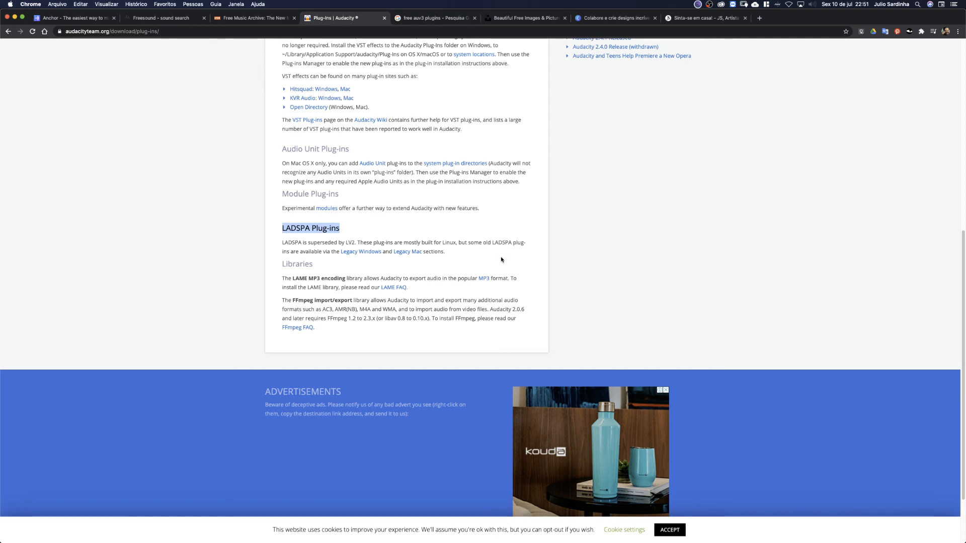
scroll(501, 267, "up", 10)
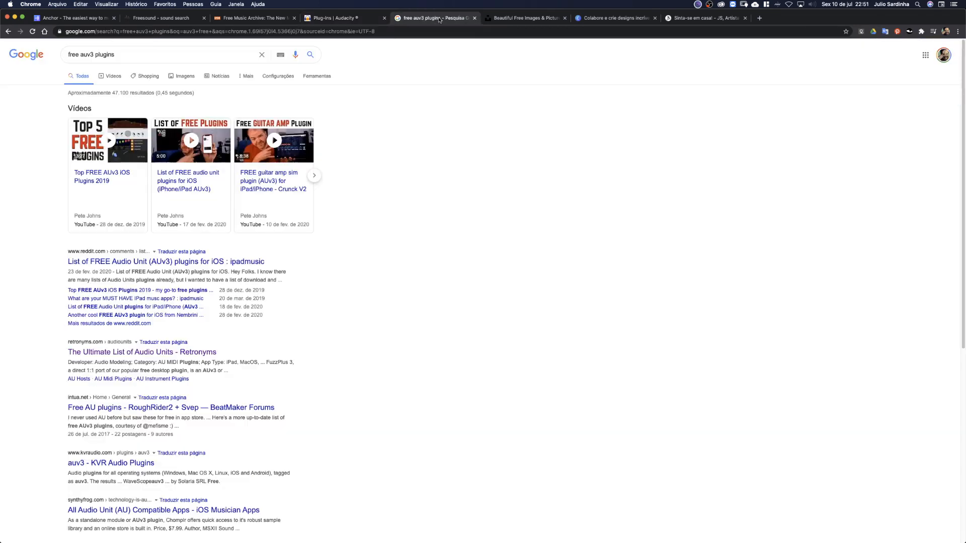
Go to the Google results for free auv3 plugins, view the Reddit list of free Audio Unit plugins and return to the results.
left_click(435, 18)
left_click(144, 261)
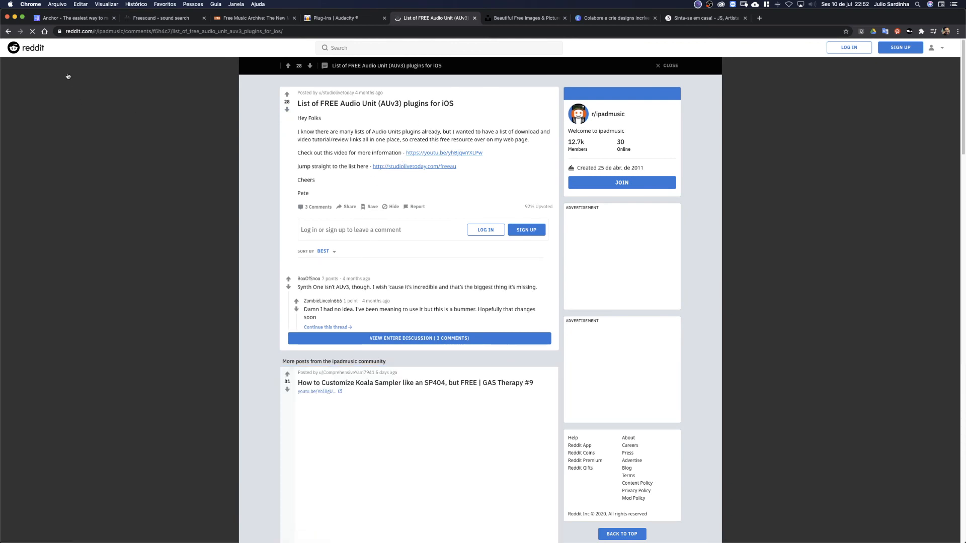
left_click(7, 32)
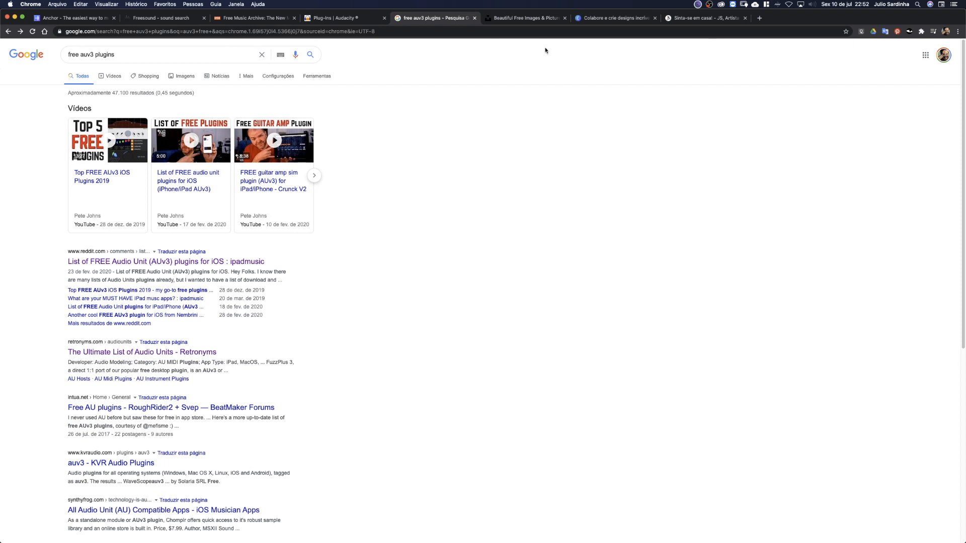
Switch to the Unsplash website and browse the free photos on its home page.
left_click(529, 18)
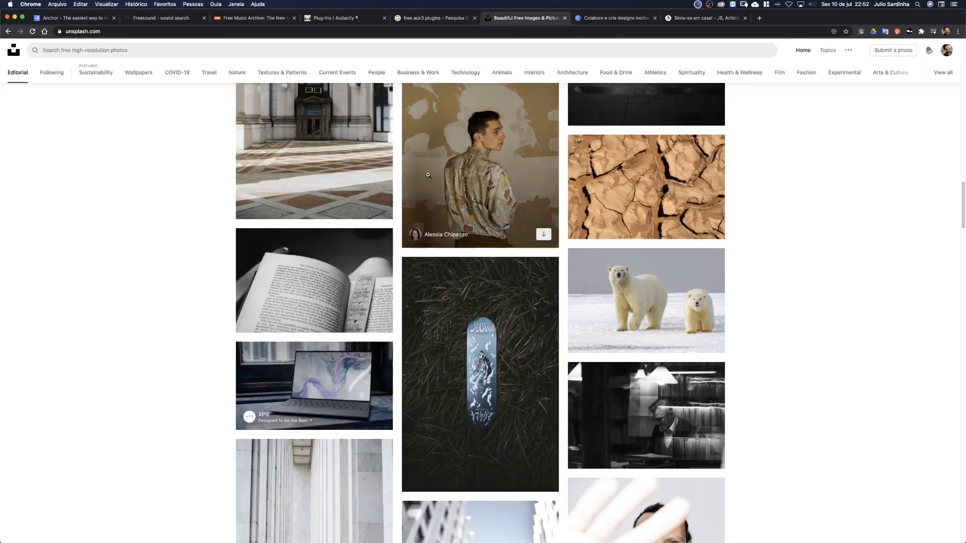
scroll(708, 312, "down", 6)
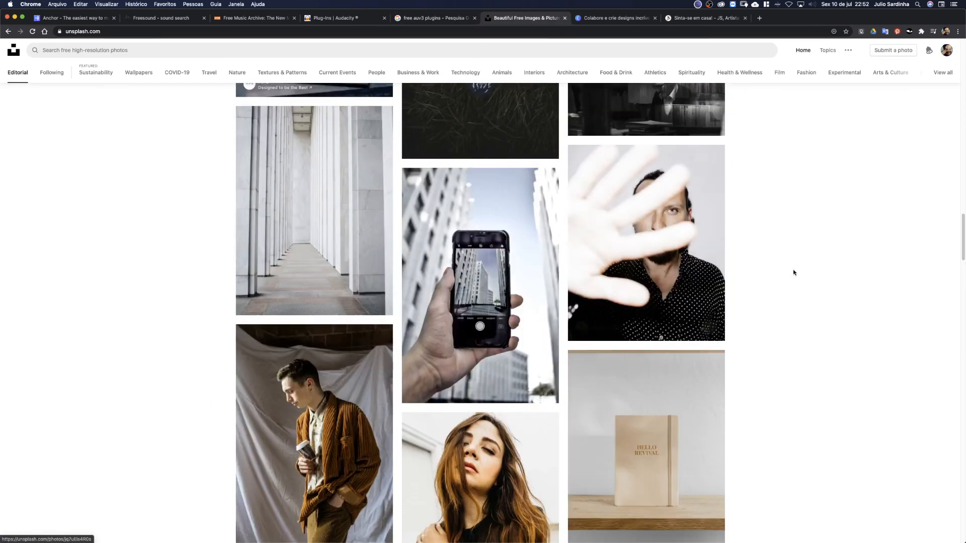
Look through the photo feed on the Unsplash home page, open the polar bear photo and return to the feed.
scroll(778, 271, "up", 10)
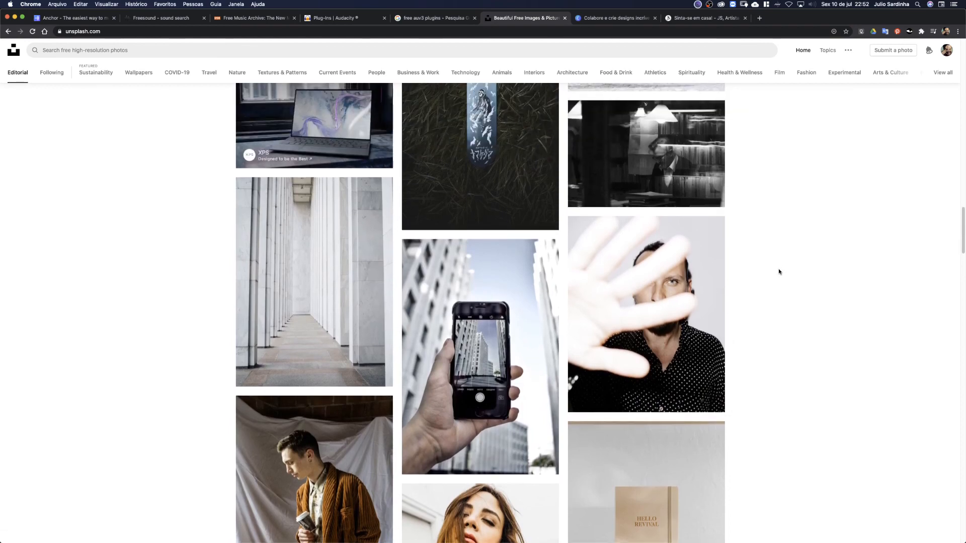
scroll(779, 272, "up", 15)
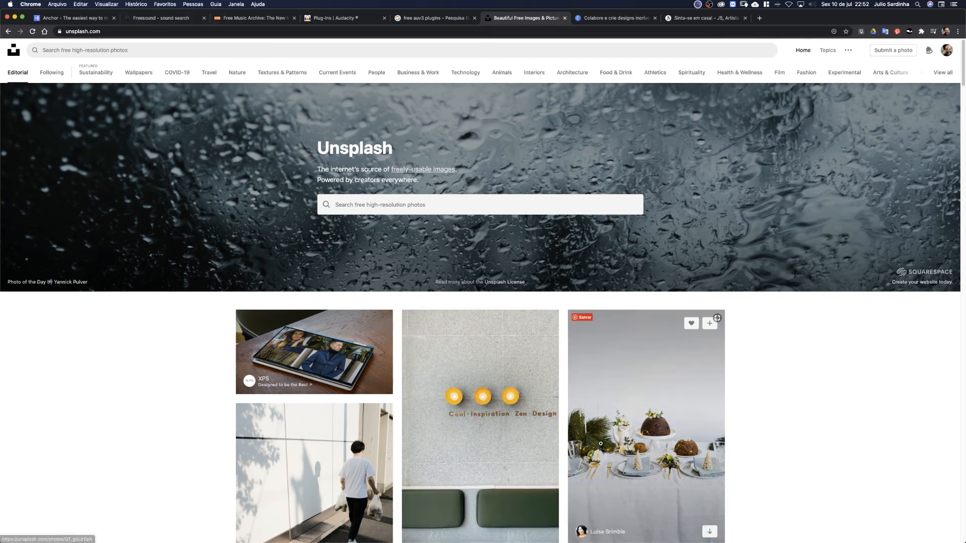
scroll(776, 429, "down", 1)
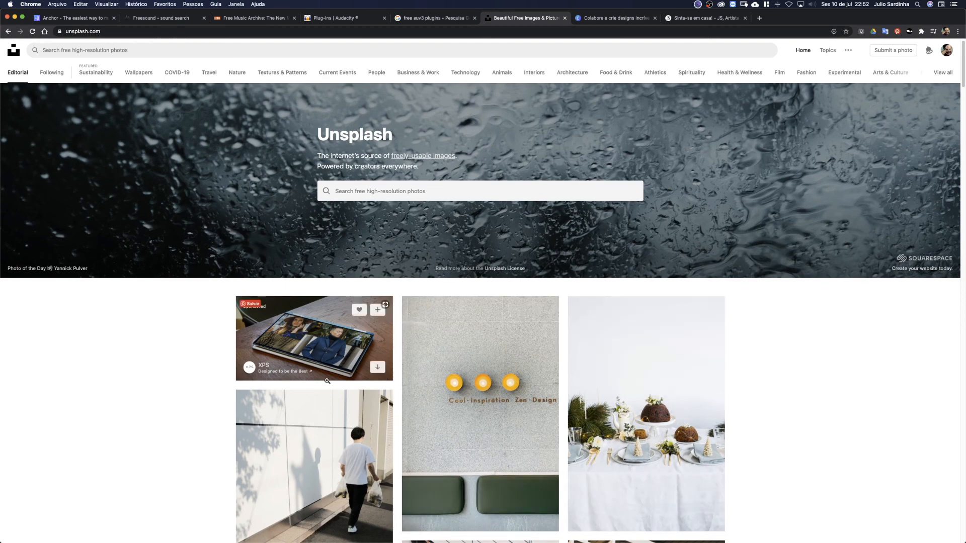
scroll(756, 377, "down", 10)
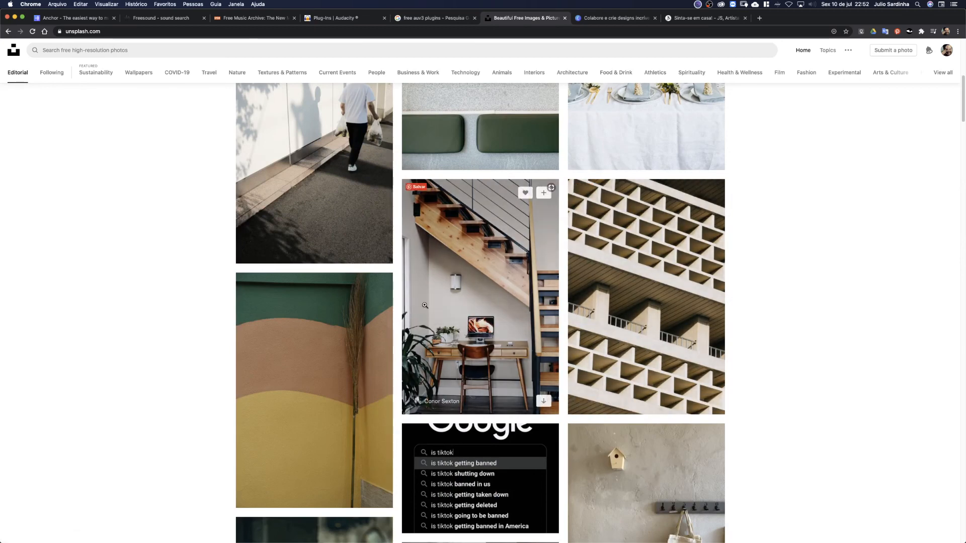
scroll(765, 340, "down", 9)
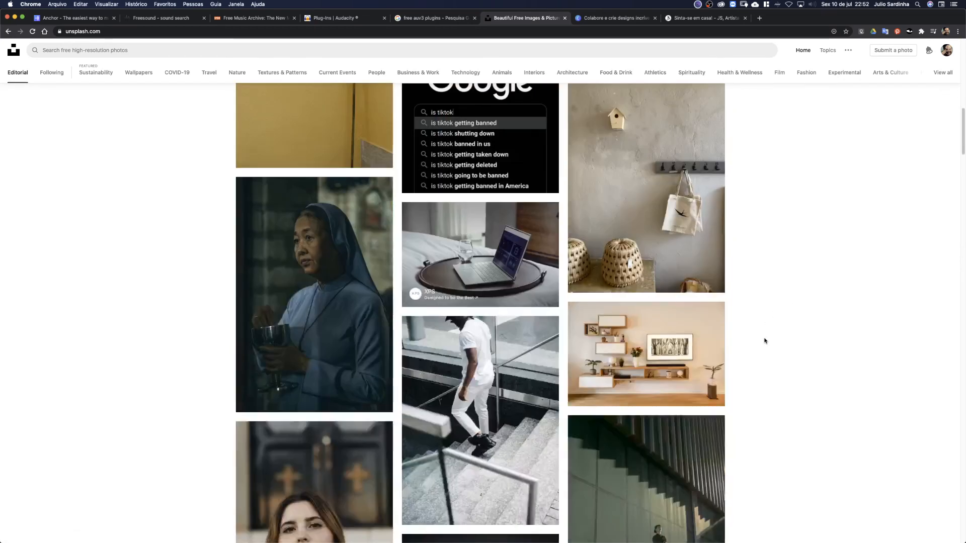
scroll(732, 359, "down", 9)
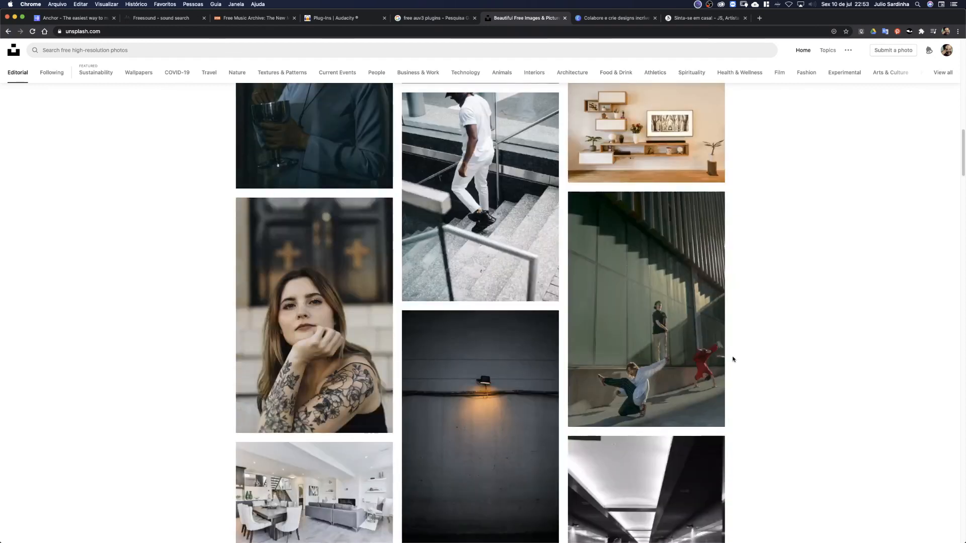
scroll(732, 357, "down", 5)
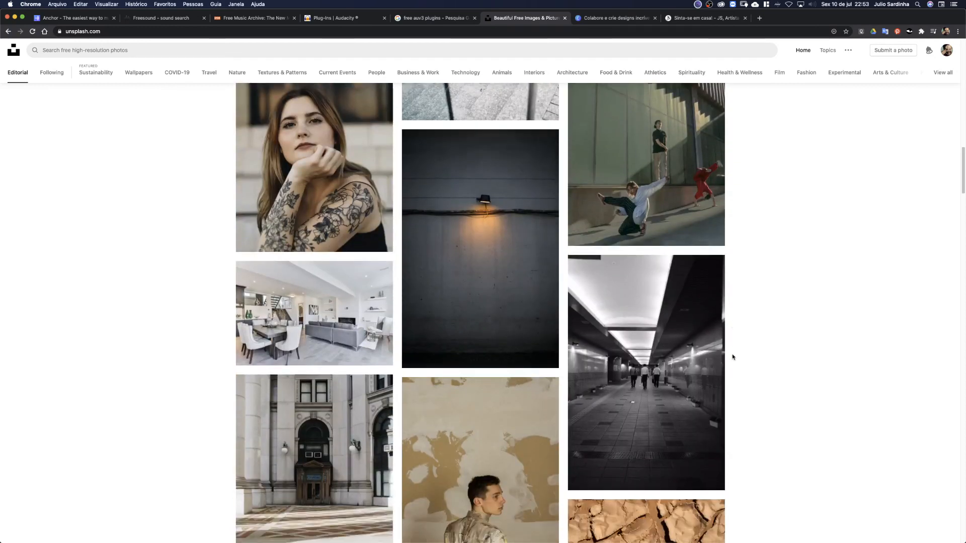
scroll(733, 357, "down", 5)
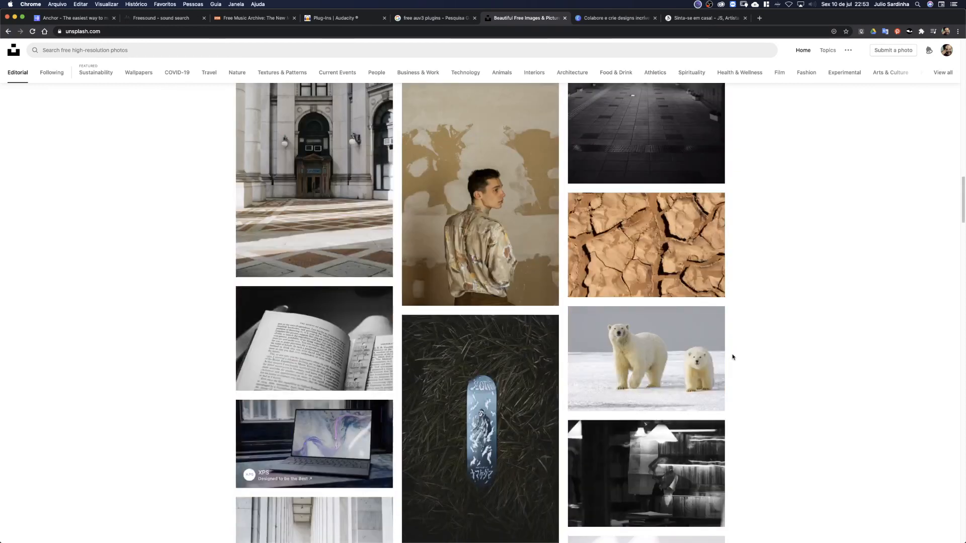
scroll(732, 357, "down", 6)
left_click(623, 132)
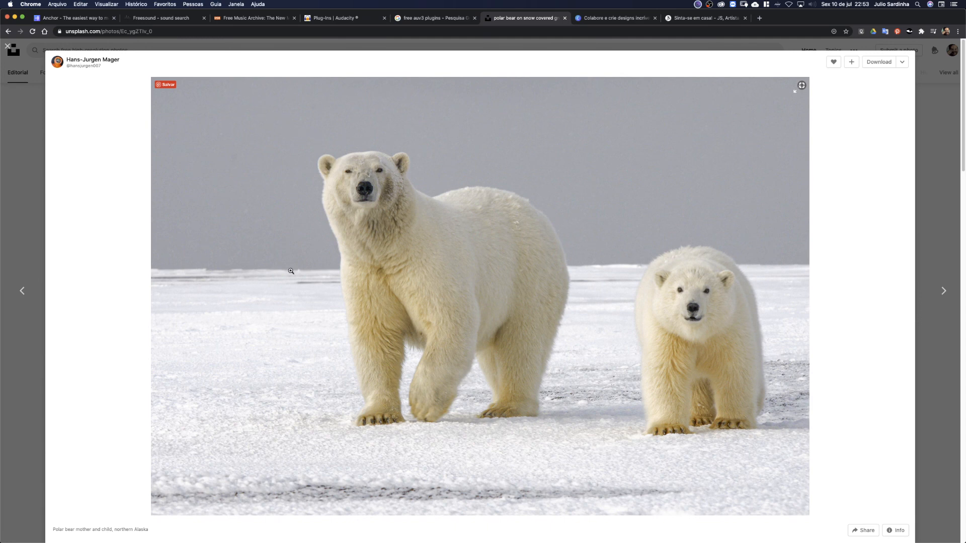
left_click(929, 190)
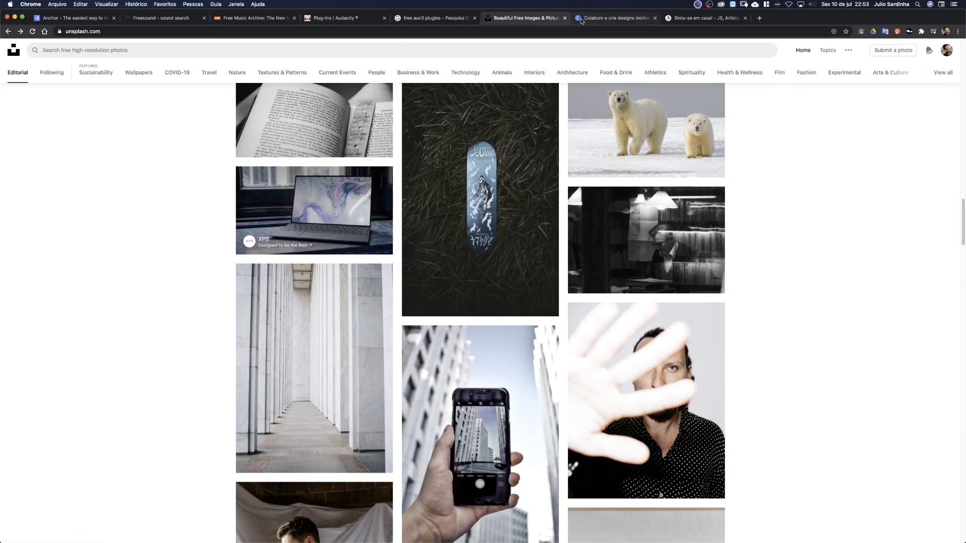
View the Canva home page with its design templates and compare it with the Unsplash photo feed.
left_click(612, 17)
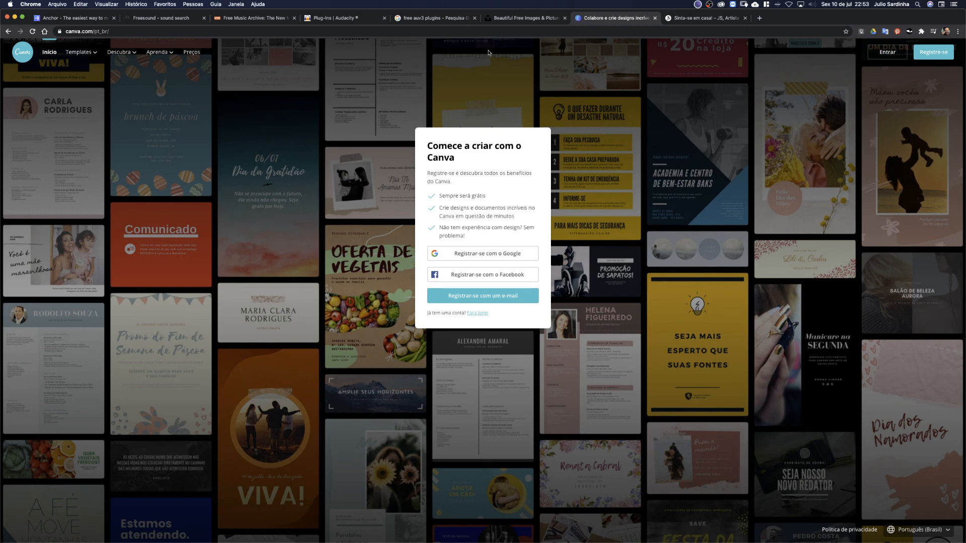
left_click(528, 20)
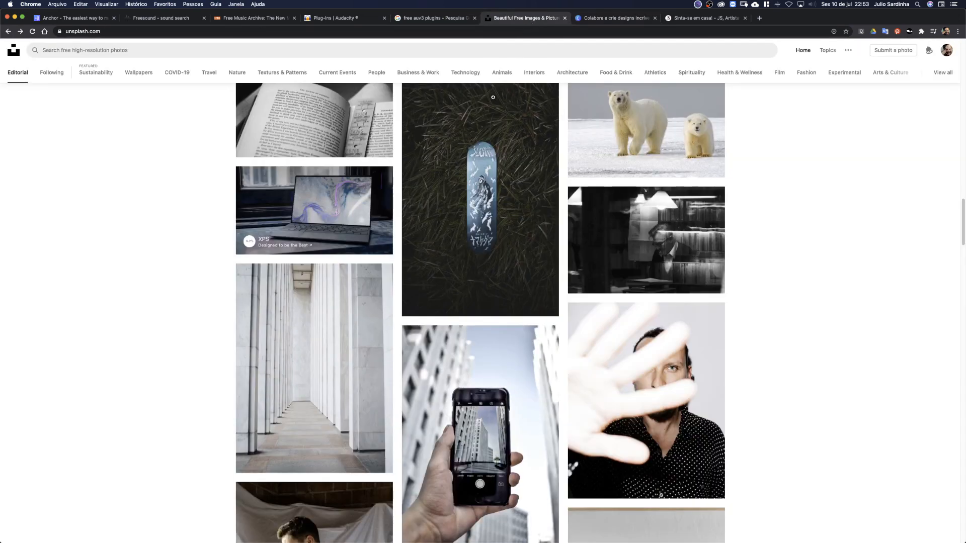
left_click(598, 18)
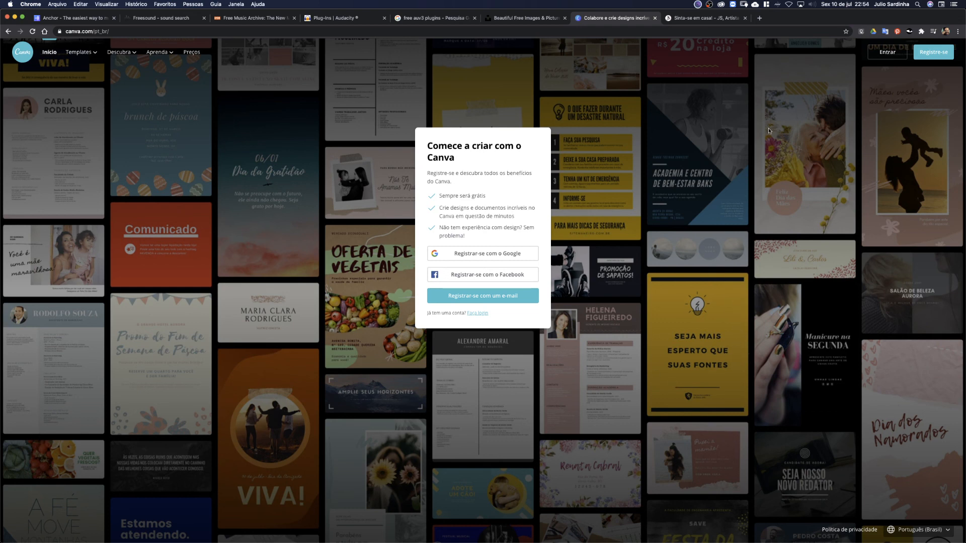
left_click(531, 21)
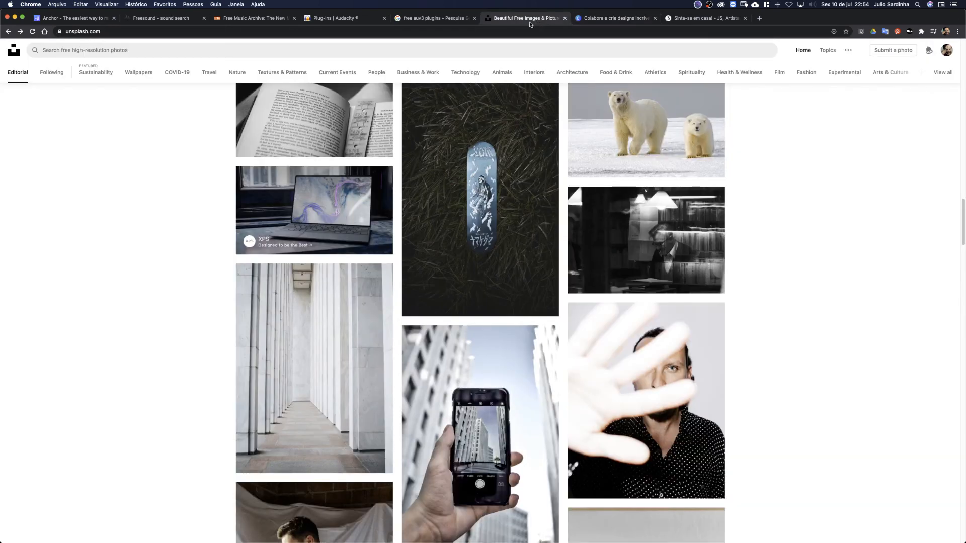
Go back through the free auv3 plugins results and the Audacity Plug-Ins page to the Hematoma page on Free Music Archive.
left_click(426, 20)
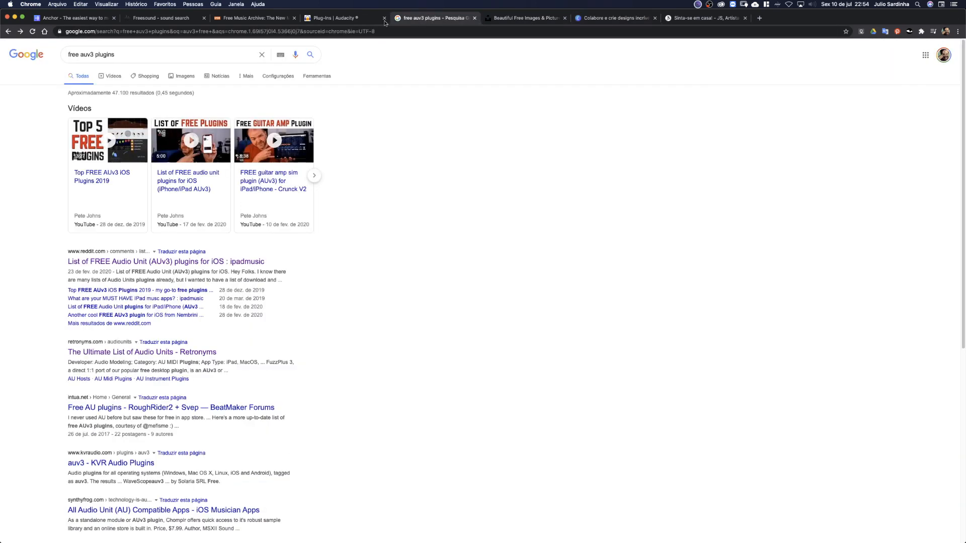
left_click(332, 19)
left_click(256, 20)
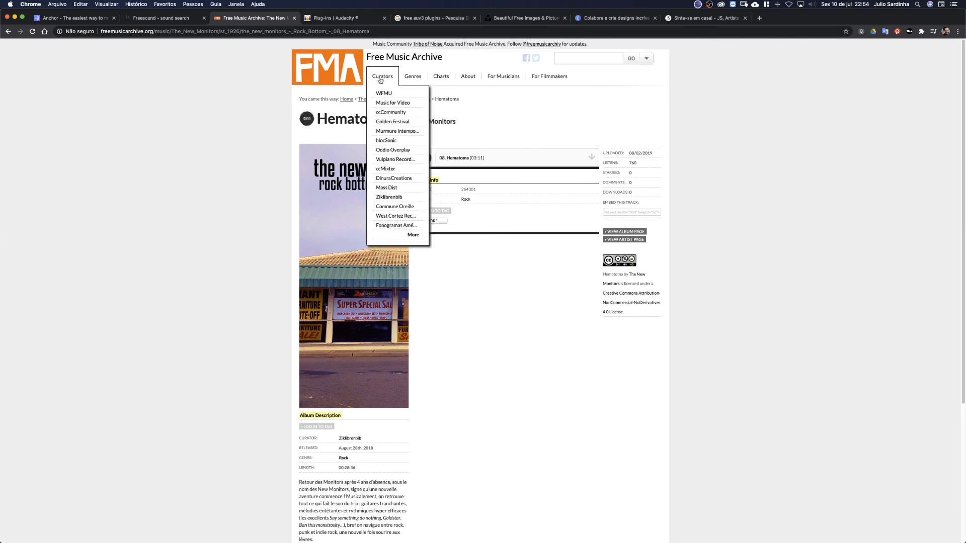
mouse_move(470, 78)
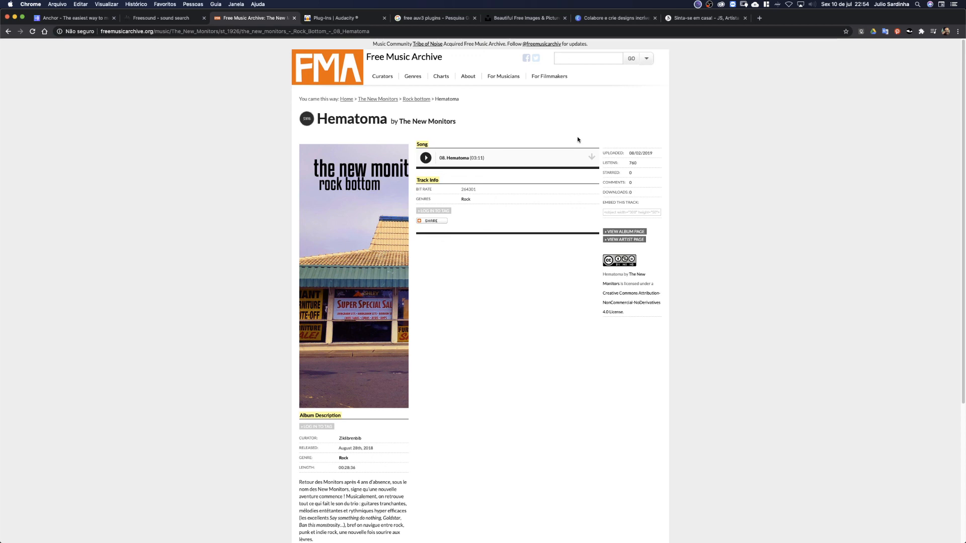
Switch to Audacity, review the list of available effects and close it without applying any.
key("super+Tab")
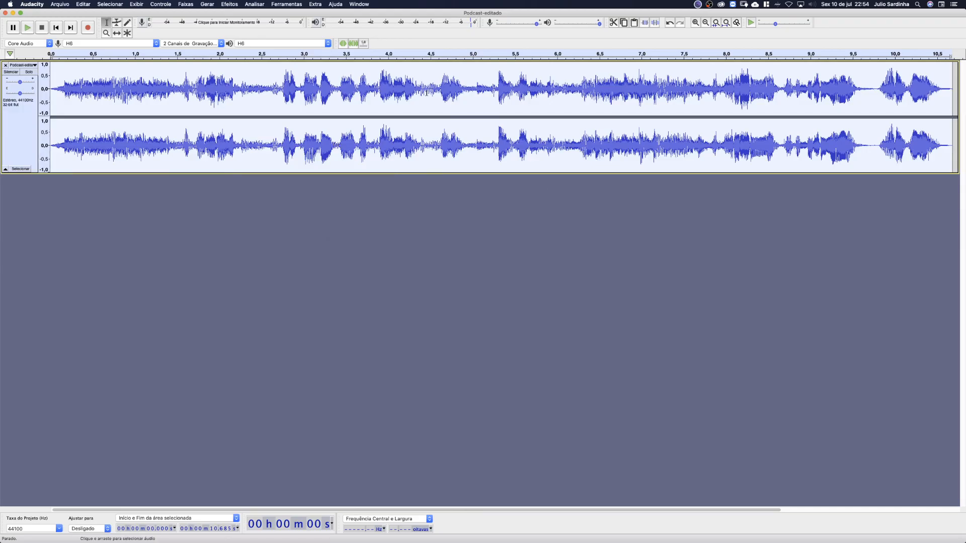
left_click(231, 4)
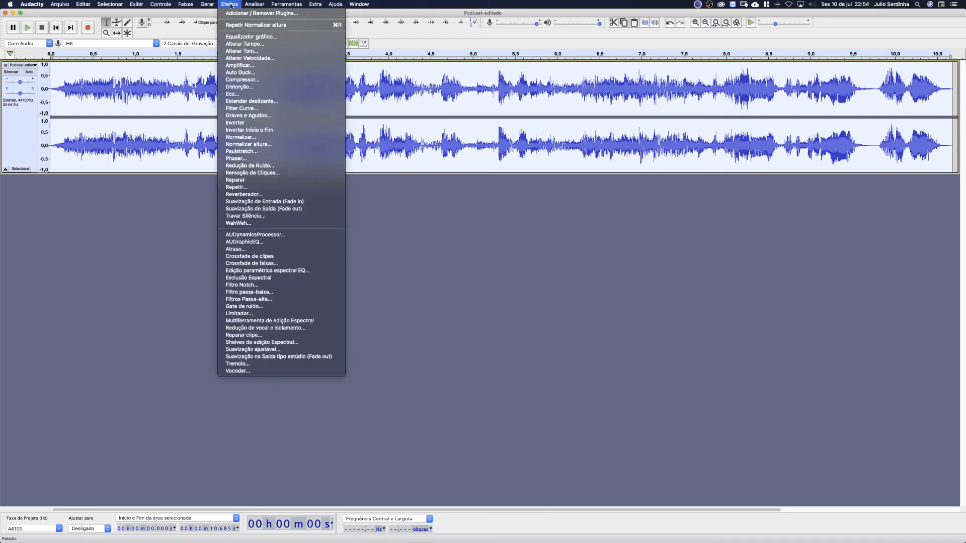
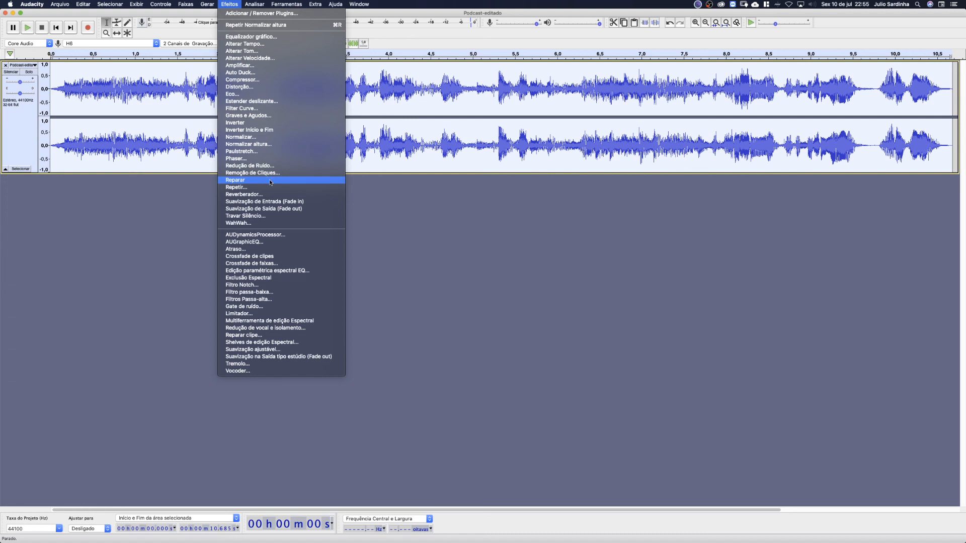
left_click(490, 257)
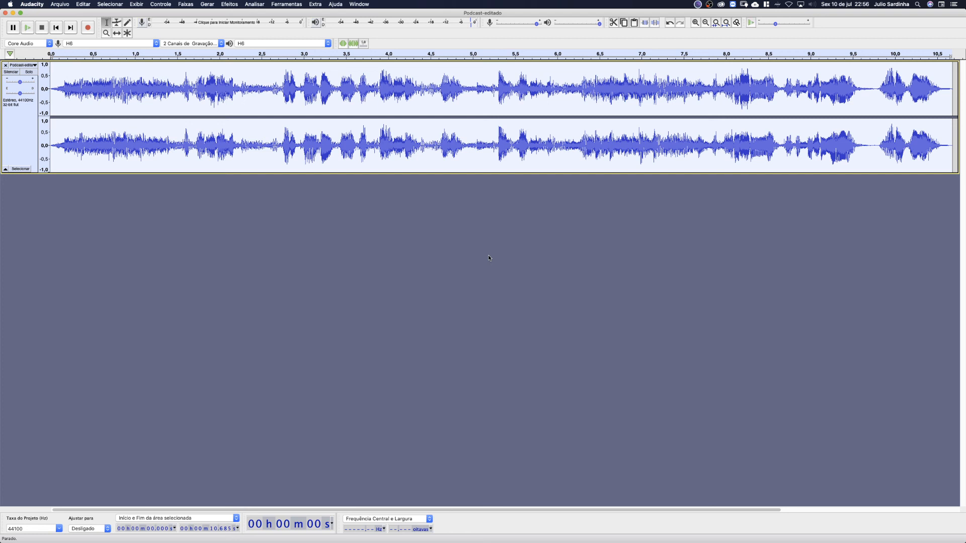
key("super+Tab")
key("super+Tab")
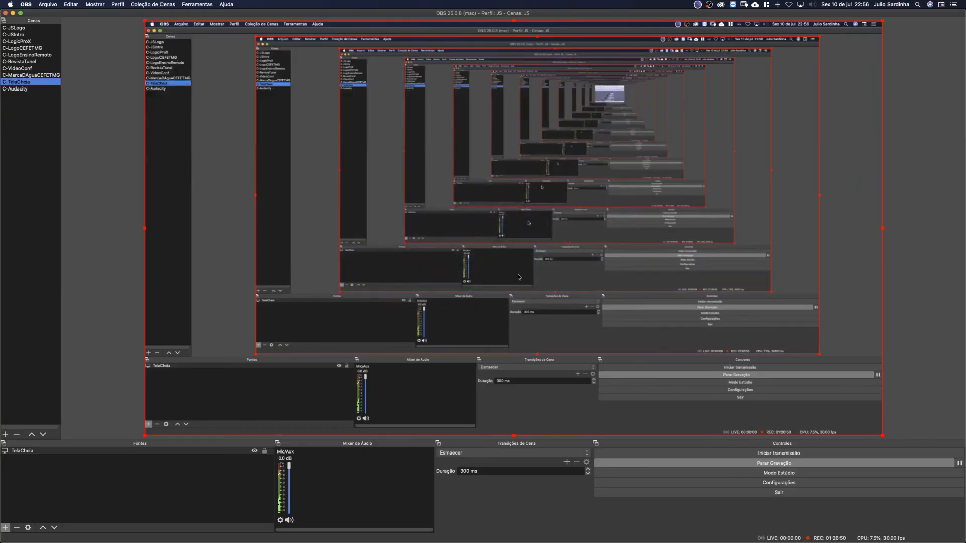